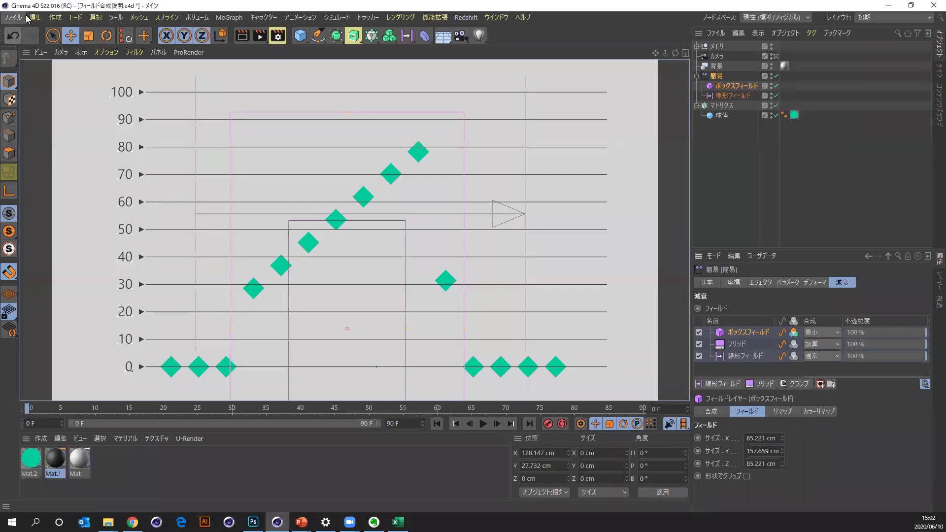
Switch from the field graph document to the オレンジジュース.c4d scene via the Window menu.
{"action": "left_click", "coordinate": [15, 17]}
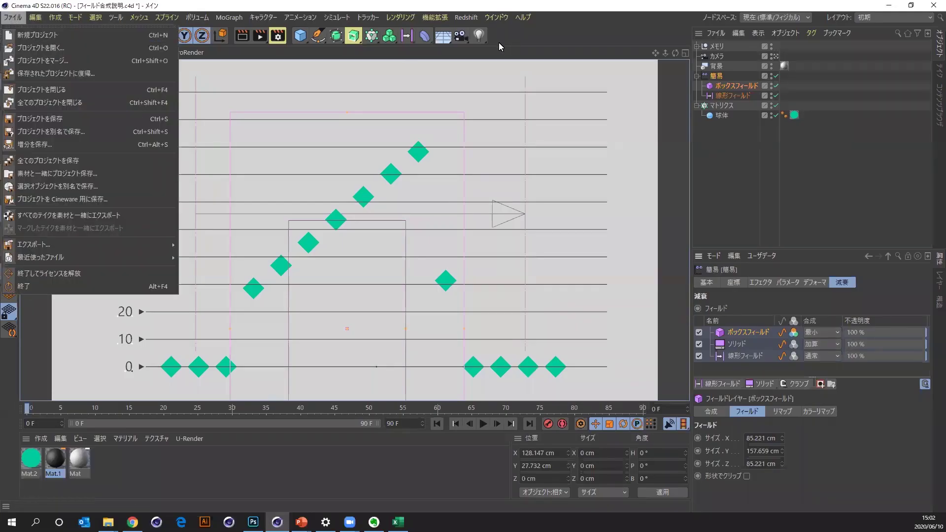
{"action": "left_click", "coordinate": [15, 19]}
{"action": "left_click", "coordinate": [495, 31]}
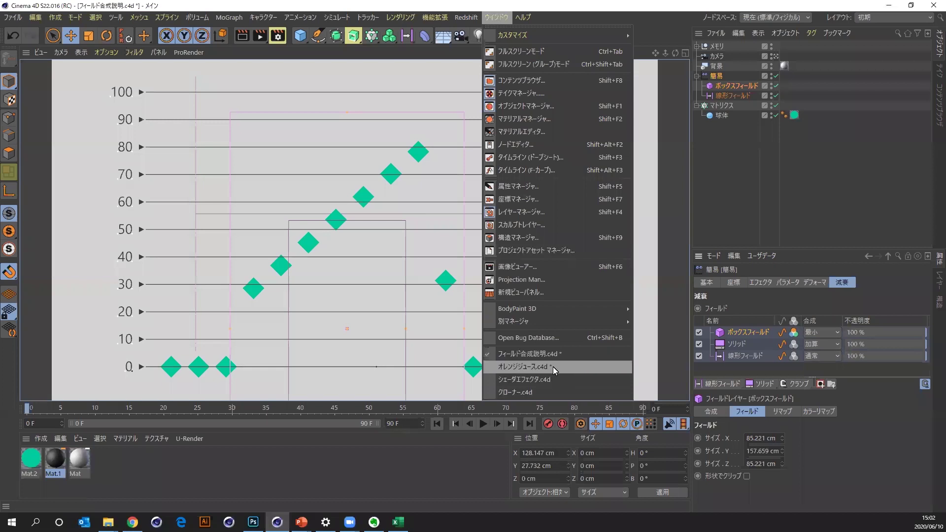
{"action": "left_click", "coordinate": [553, 366]}
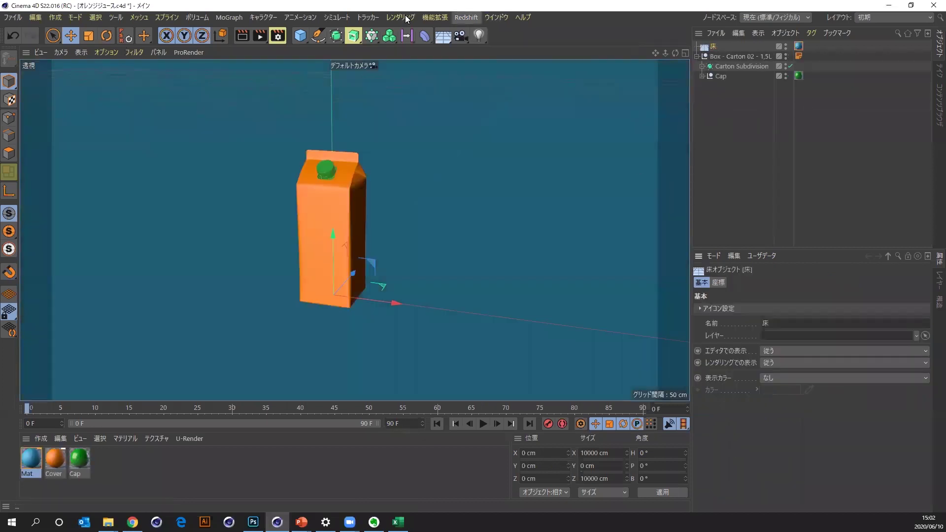
Tear off the MoGraph menu as a floating palette and position it beside the viewport.
{"action": "left_click", "coordinate": [227, 17]}
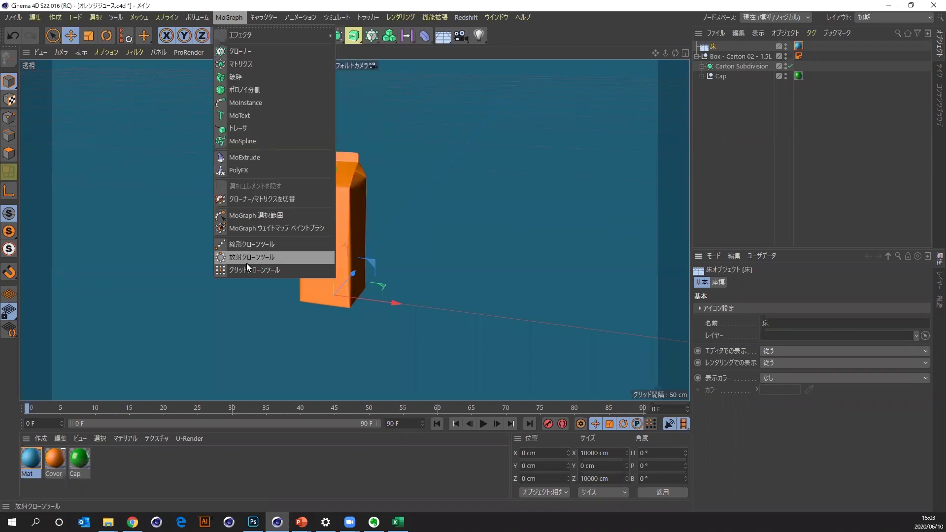
{"action": "left_click", "coordinate": [249, 25]}
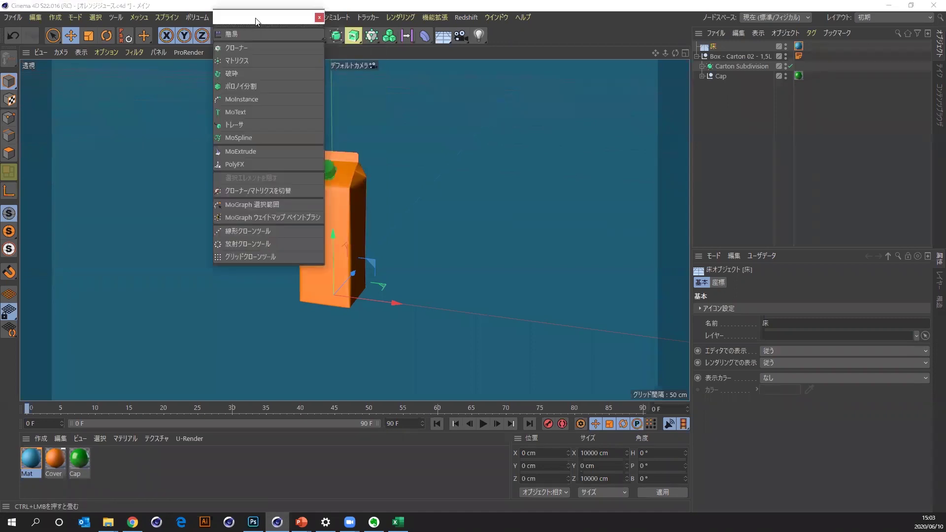
{"action": "left_click_drag", "start_coordinate": [261, 23], "coordinate": [524, 93]}
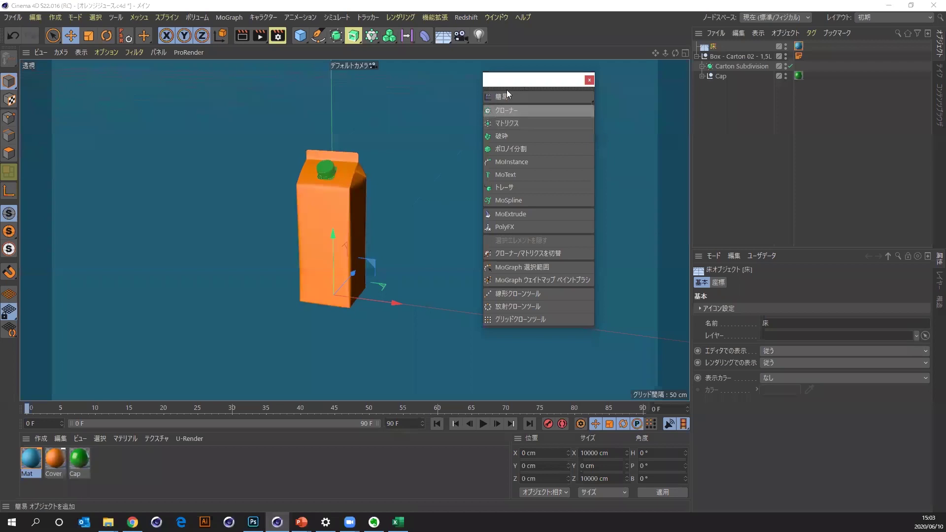
{"action": "left_click_drag", "start_coordinate": [515, 85], "coordinate": [479, 91]}
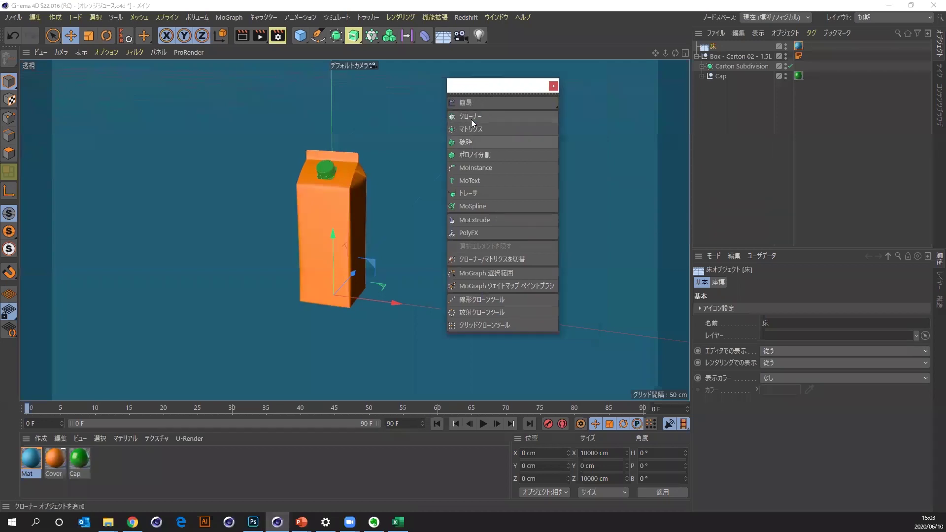
Set the MoGraph palette's Icon Size to Large, then enlarge and reposition it.
{"action": "right_click", "coordinate": [522, 116]}
{"action": "mouse_move", "coordinate": [584, 164]}
{"action": "left_click", "coordinate": [675, 193]}
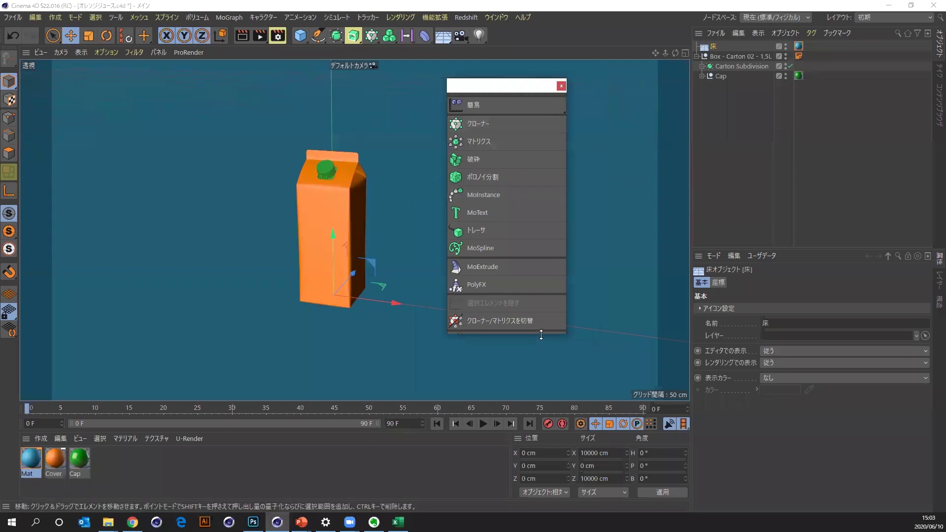
{"action": "left_click_drag", "start_coordinate": [541, 335], "coordinate": [542, 411]}
{"action": "left_click_drag", "start_coordinate": [491, 87], "coordinate": [588, 89]}
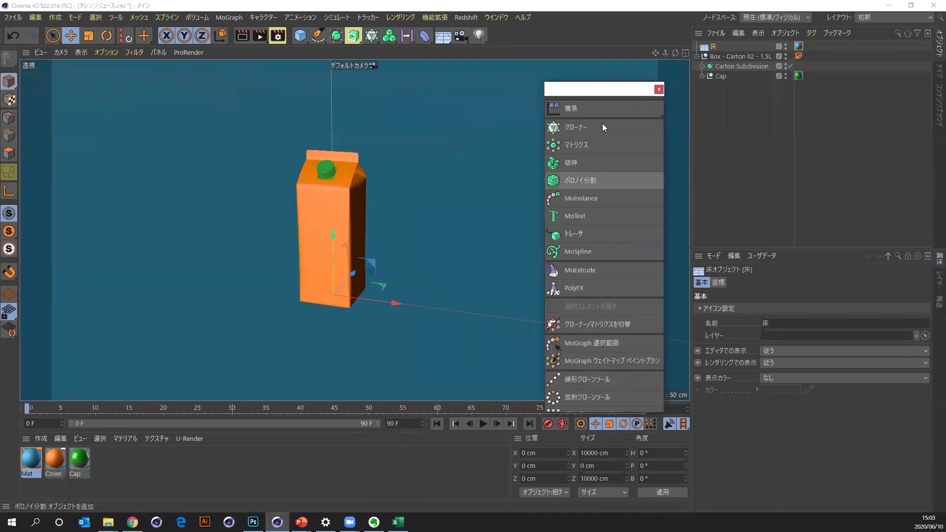
Add a Cloner and parent the collapsed Box - Carton 02 - 1,5L null under it.
{"action": "left_click", "coordinate": [572, 129]}
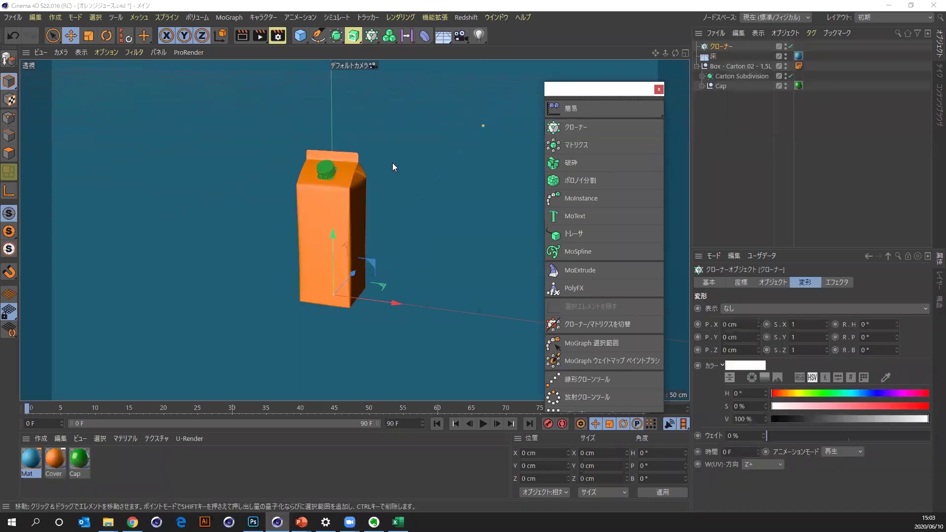
{"action": "left_click", "coordinate": [696, 66]}
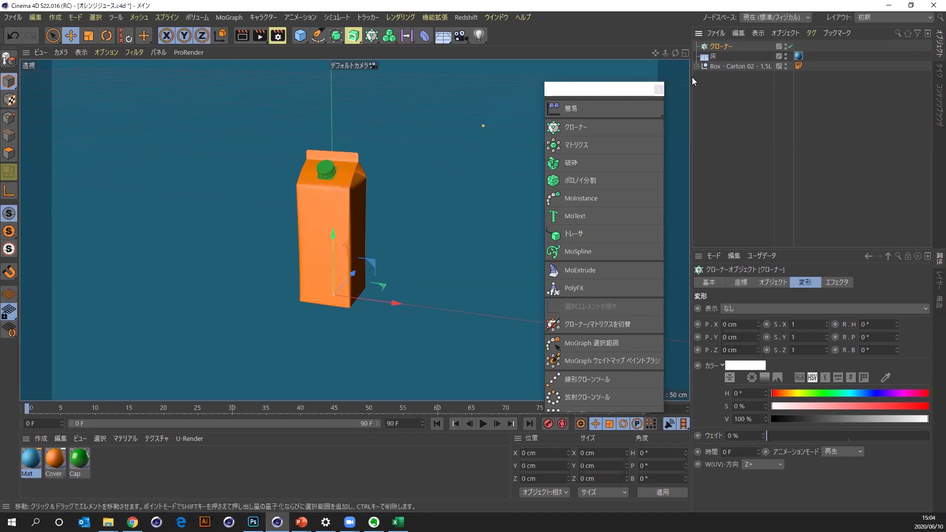
{"action": "left_click", "coordinate": [727, 66]}
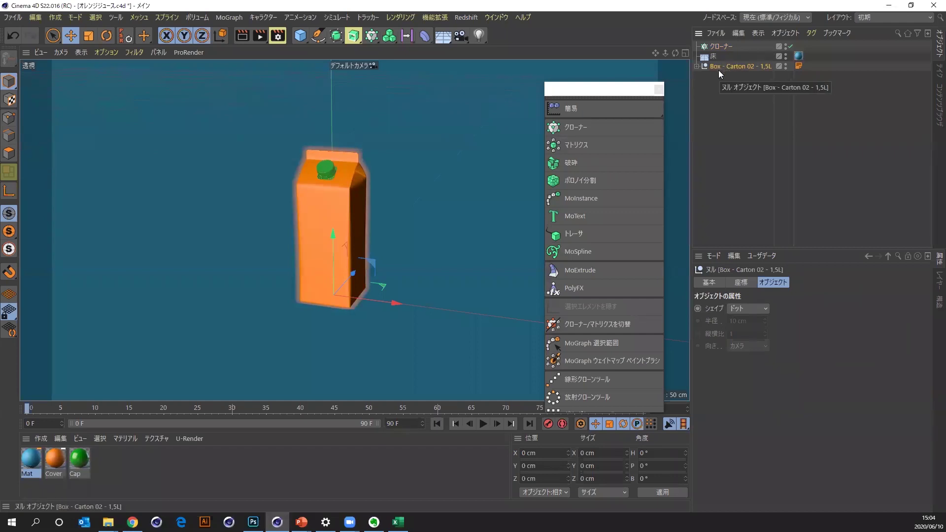
{"action": "mouse_move", "coordinate": [720, 68]}
{"action": "left_mouse_down"}
{"action": "mouse_move", "coordinate": [730, 61]}
{"action": "mouse_move", "coordinate": [720, 50]}
{"action": "left_mouse_up"}
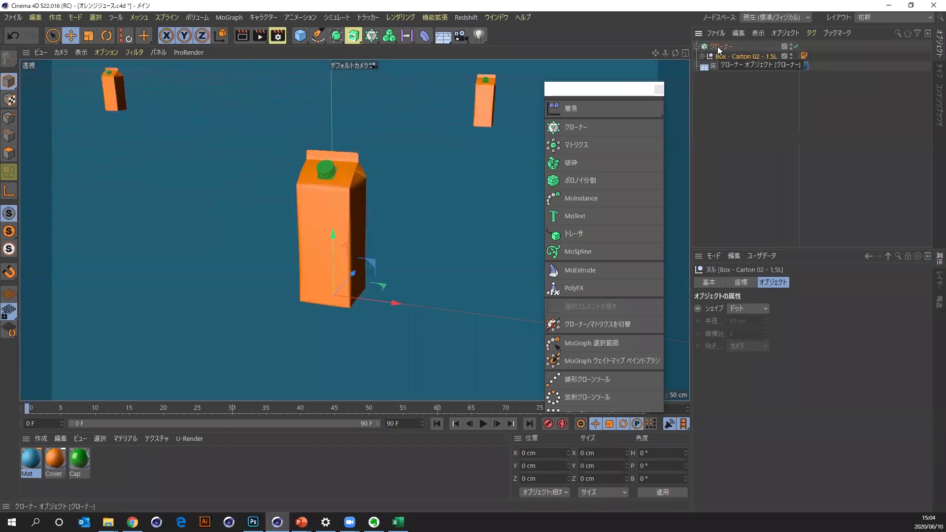
Show the Cloner's Object settings in a taller Attribute Manager and open its Mode list.
{"action": "left_click", "coordinate": [720, 47]}
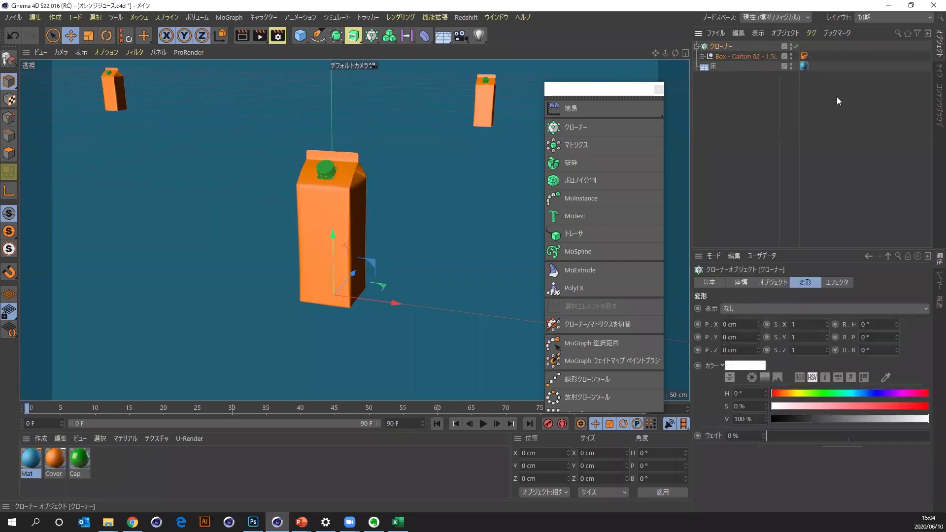
{"action": "left_click", "coordinate": [774, 282]}
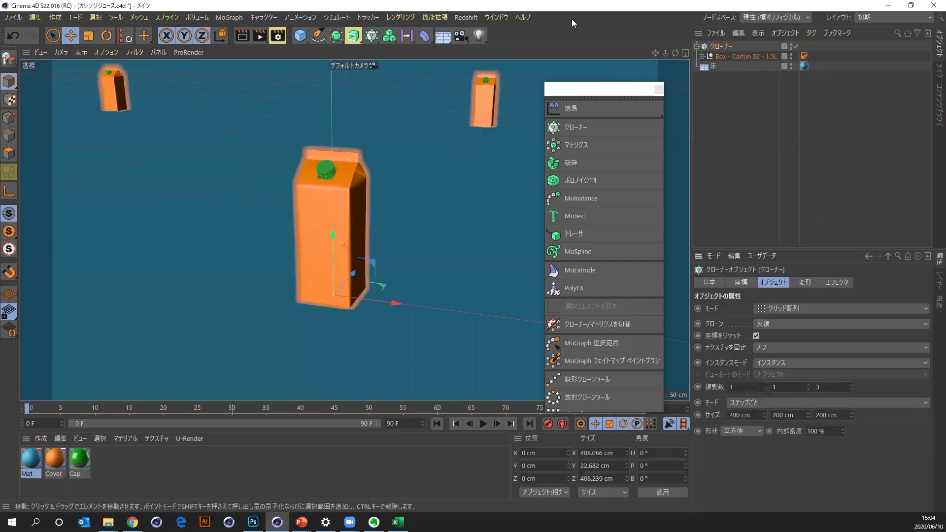
{"action": "left_click_drag", "start_coordinate": [665, 52], "coordinate": [656, 69]}
{"action": "left_click_drag", "start_coordinate": [355, 230], "coordinate": [352, 254]}
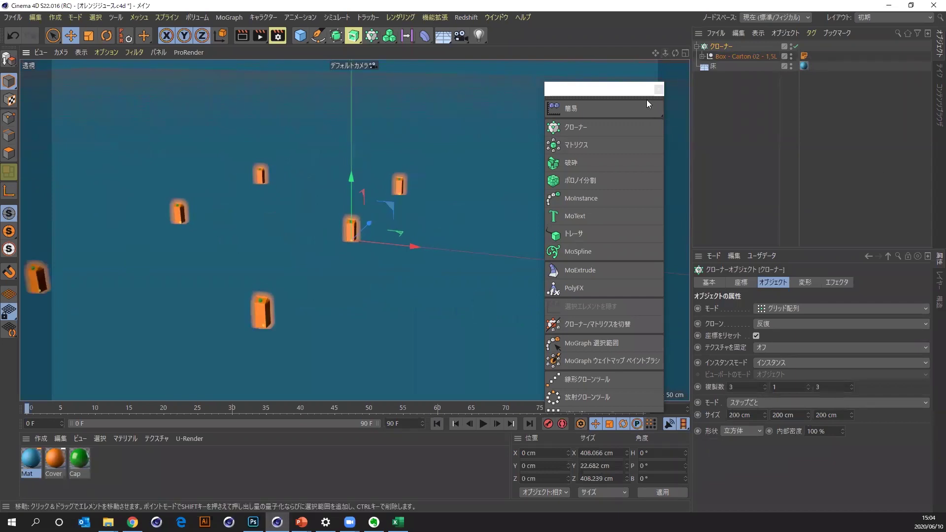
{"action": "left_click_drag", "start_coordinate": [627, 102], "coordinate": [338, 406]}
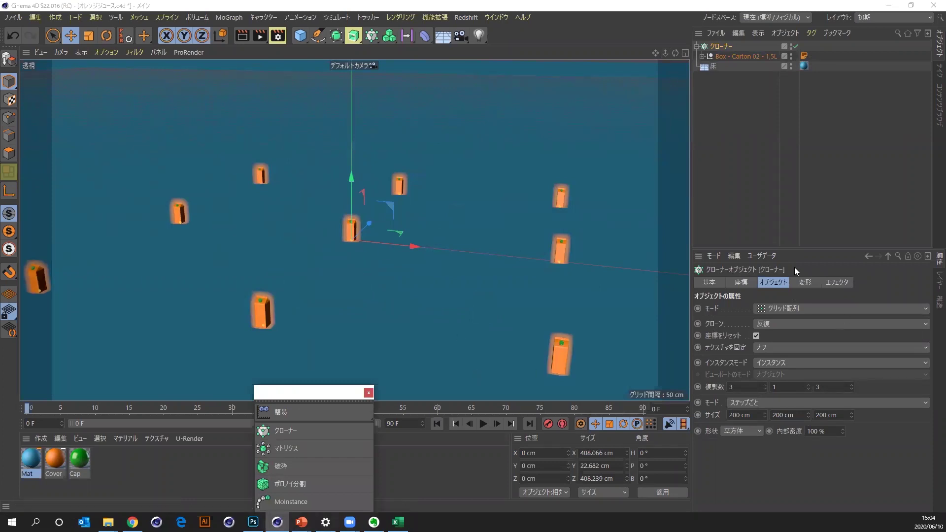
{"action": "left_click_drag", "start_coordinate": [797, 252], "coordinate": [798, 169]}
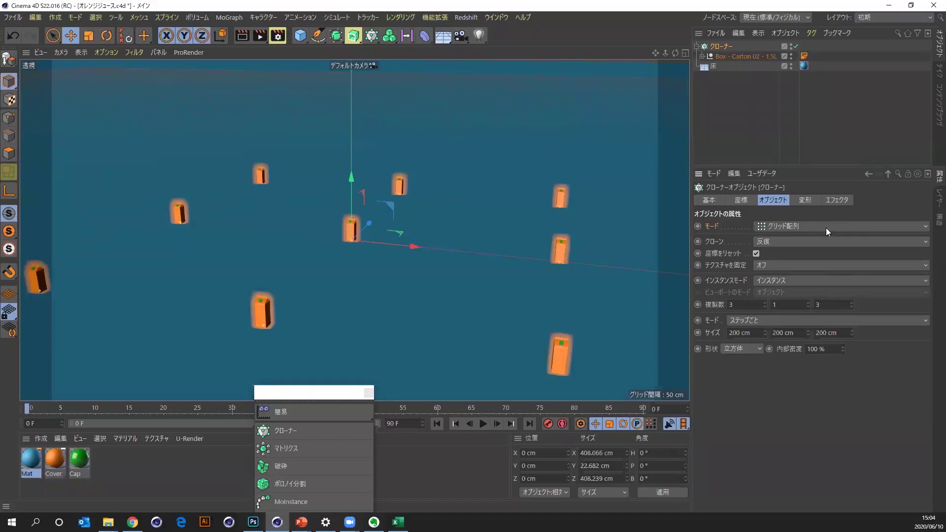
{"action": "left_click", "coordinate": [780, 230]}
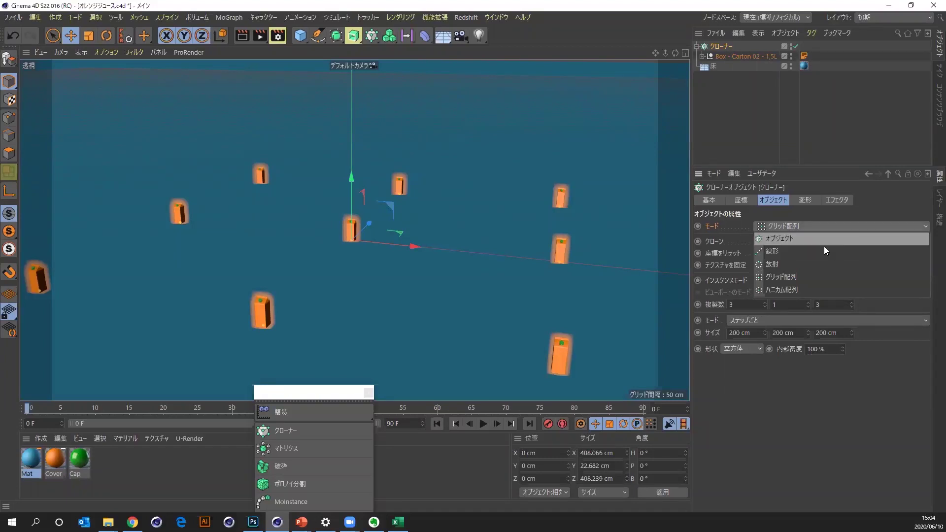
Keep Grid Array mode and set the clone Count X and Z to 4.
{"action": "left_click", "coordinate": [763, 371]}
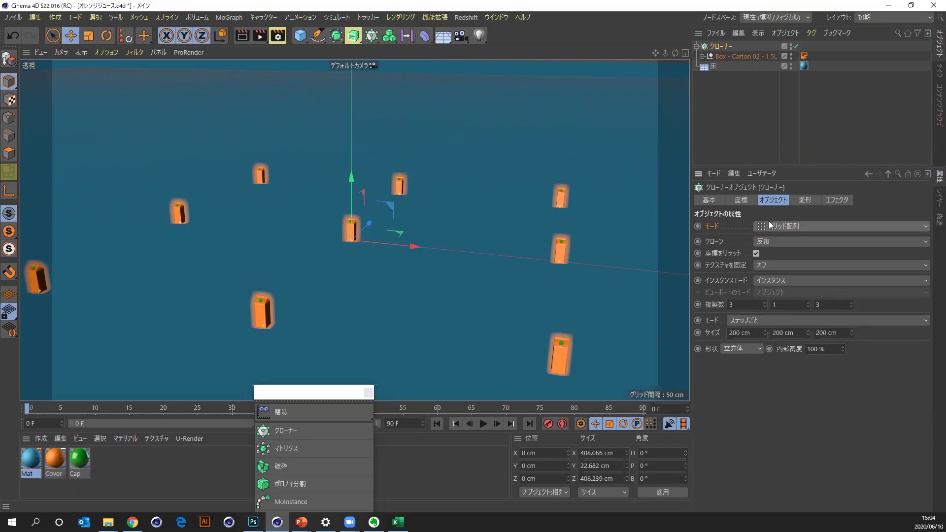
{"action": "left_click", "coordinate": [799, 224]}
{"action": "left_click", "coordinate": [868, 179]}
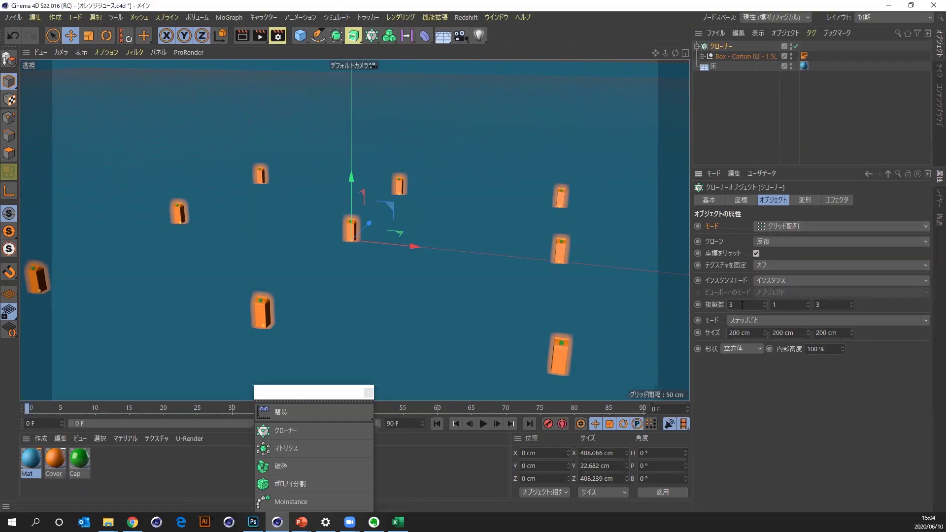
{"action": "type", "text": "4"}
{"action": "key", "text": "Return"}
{"action": "double_click", "coordinate": [820, 305]}
{"action": "type", "text": "4"}
{"action": "key", "text": "Return"}
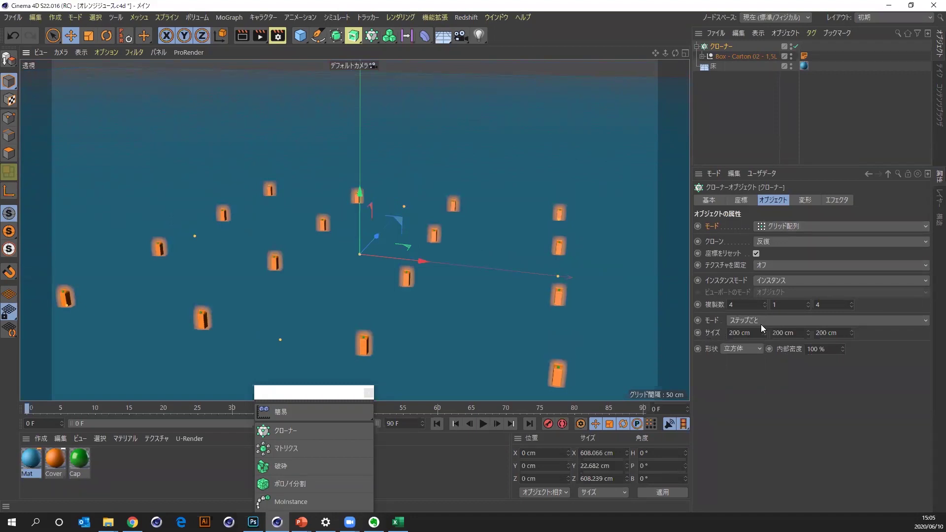
Tighten the grid spacing to Size X 20 cm and Size Z 47 cm.
{"action": "mouse_move", "coordinate": [764, 336]}
{"action": "left_mouse_down"}
{"action": "mouse_move", "coordinate": [827, 331]}
{"action": "mouse_move", "coordinate": [385, 234]}
{"action": "left_mouse_up"}
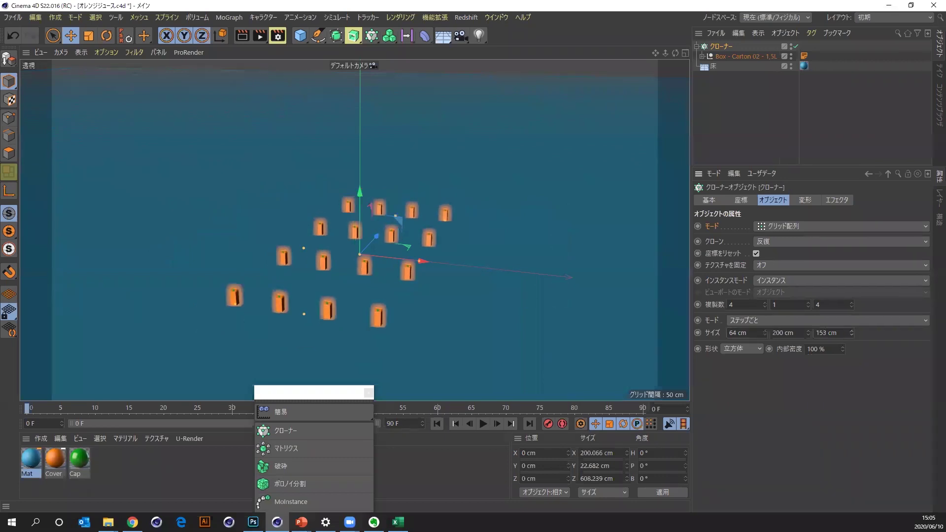
{"action": "scroll", "coordinate": [385, 234], "scroll_direction": "up", "scroll_amount": 3}
{"action": "scroll", "coordinate": [407, 264], "scroll_direction": "up", "scroll_amount": 3}
{"action": "scroll", "coordinate": [276, 220], "scroll_direction": "up", "scroll_amount": 3}
{"action": "scroll", "coordinate": [299, 219], "scroll_direction": "up", "scroll_amount": 3}
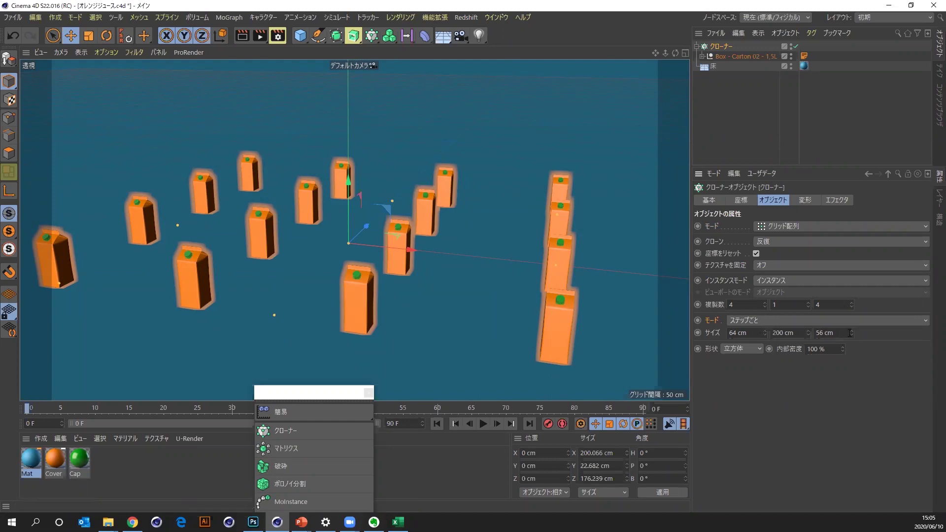
{"action": "left_click", "coordinate": [765, 331]}
{"action": "left_click_drag", "start_coordinate": [765, 333], "coordinate": [761, 333]}
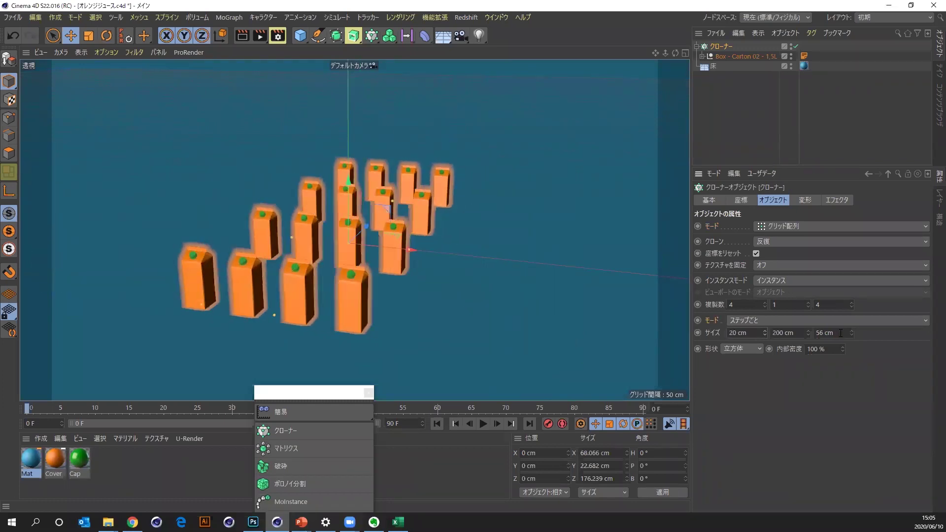
{"action": "mouse_move", "coordinate": [852, 333]}
{"action": "left_mouse_down"}
{"action": "mouse_move", "coordinate": [851, 321]}
{"action": "mouse_move", "coordinate": [777, 319]}
{"action": "left_mouse_up"}
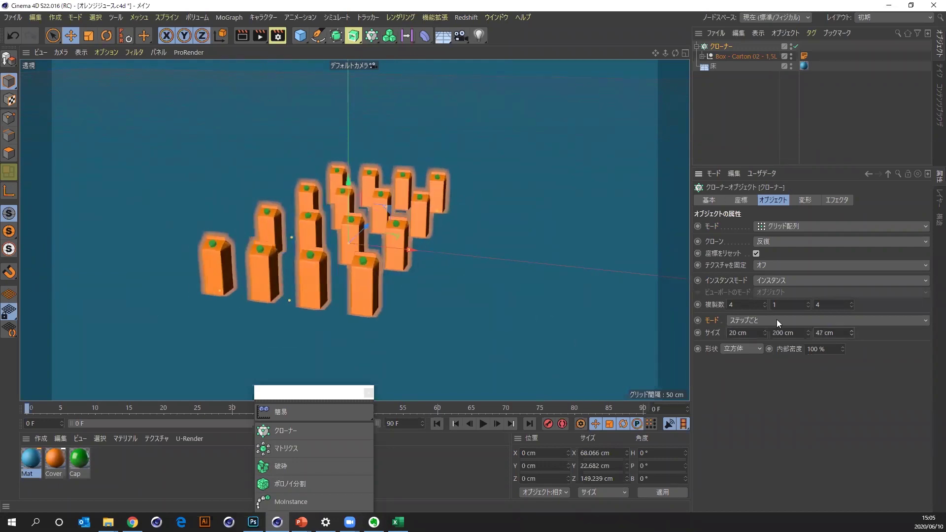
{"action": "left_click", "coordinate": [747, 321]}
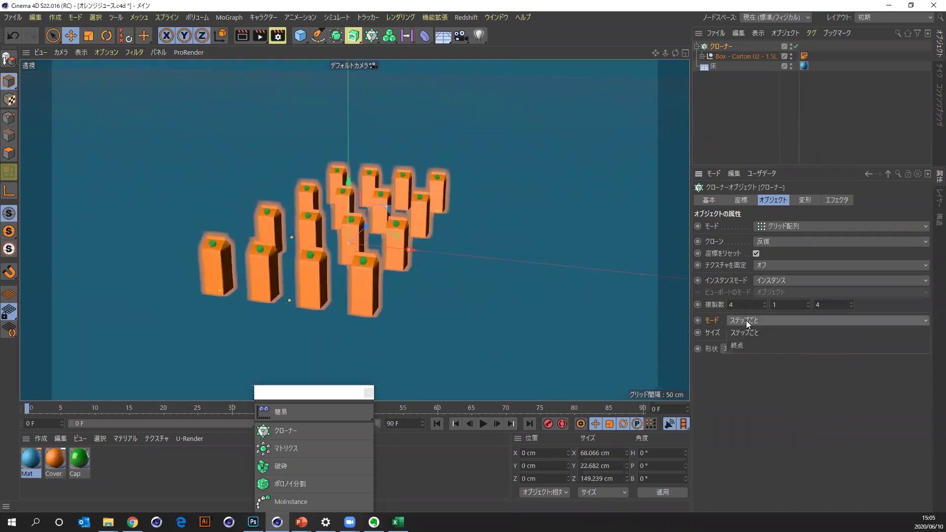
Adjust Size X, then change the grid size Mode from 終点 to ステップごと (Per Step).
{"action": "left_click", "coordinate": [759, 344]}
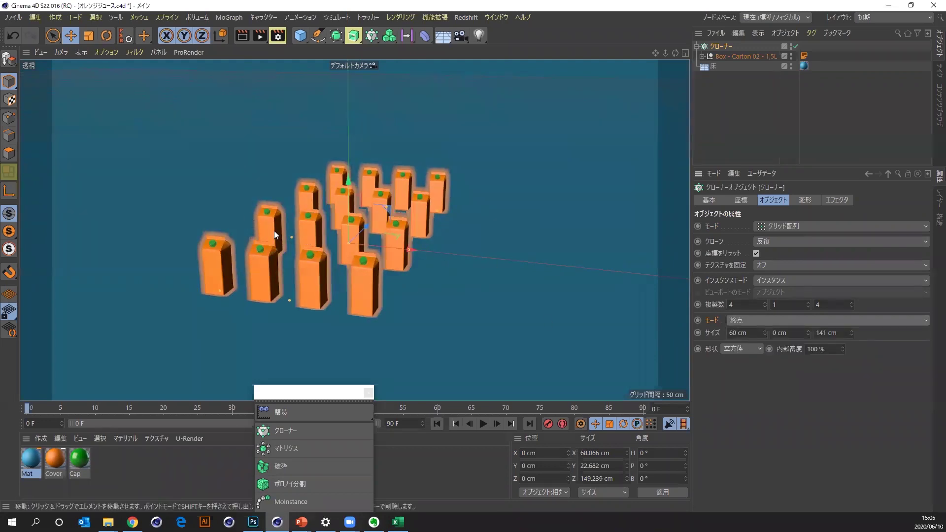
{"action": "left_click_drag", "start_coordinate": [765, 333], "coordinate": [765, 296]}
{"action": "mouse_move", "coordinate": [765, 333]}
{"action": "left_mouse_down"}
{"action": "mouse_move", "coordinate": [765, 345]}
{"action": "mouse_move", "coordinate": [767, 328]}
{"action": "left_mouse_up"}
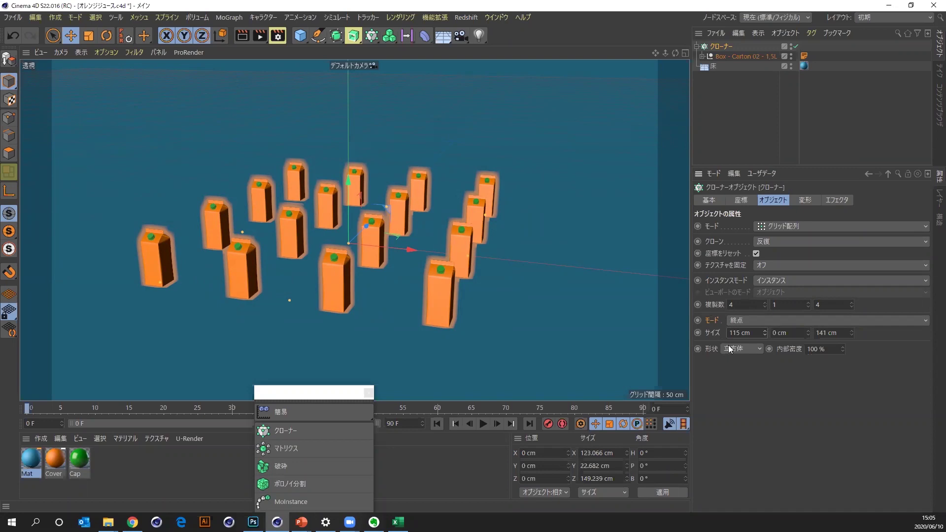
{"action": "left_click", "coordinate": [752, 321]}
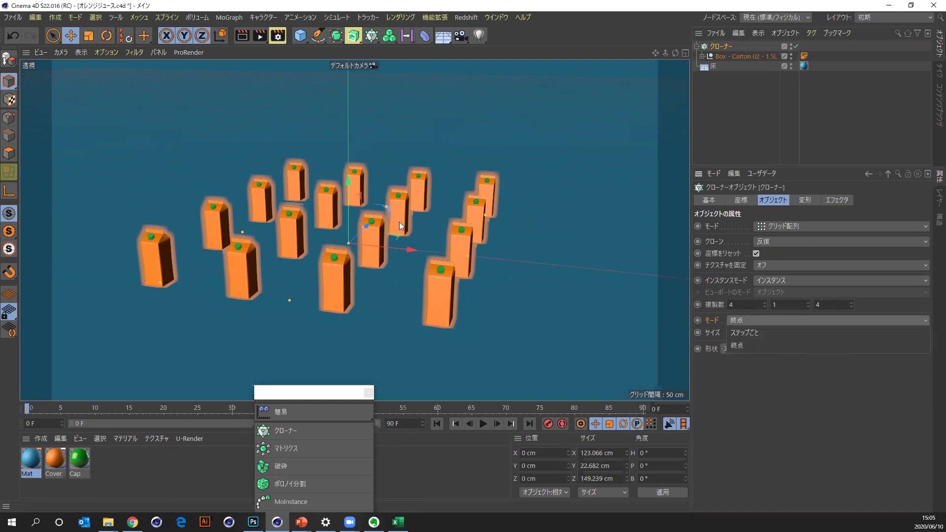
{"action": "left_click", "coordinate": [753, 334]}
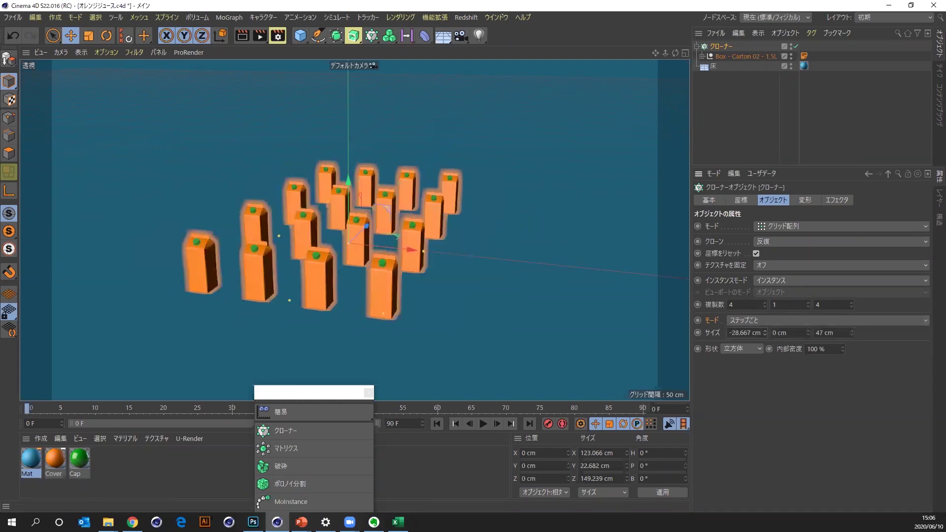
Set the Cloner's Size X spacing to 10 cm.
{"action": "mouse_move", "coordinate": [765, 332]}
{"action": "left_mouse_down"}
{"action": "mouse_move", "coordinate": [740, 333]}
{"action": "mouse_move", "coordinate": [757, 333]}
{"action": "left_mouse_up"}
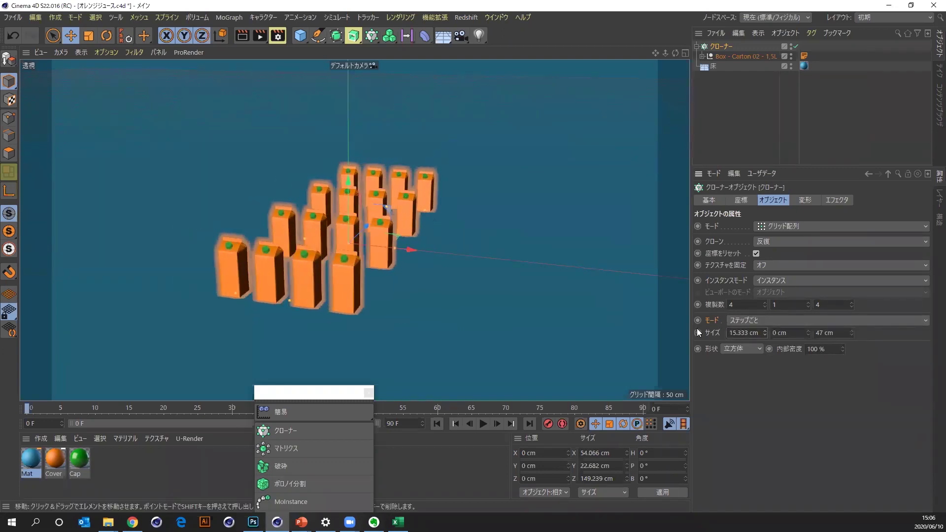
{"action": "left_click", "coordinate": [733, 333]}
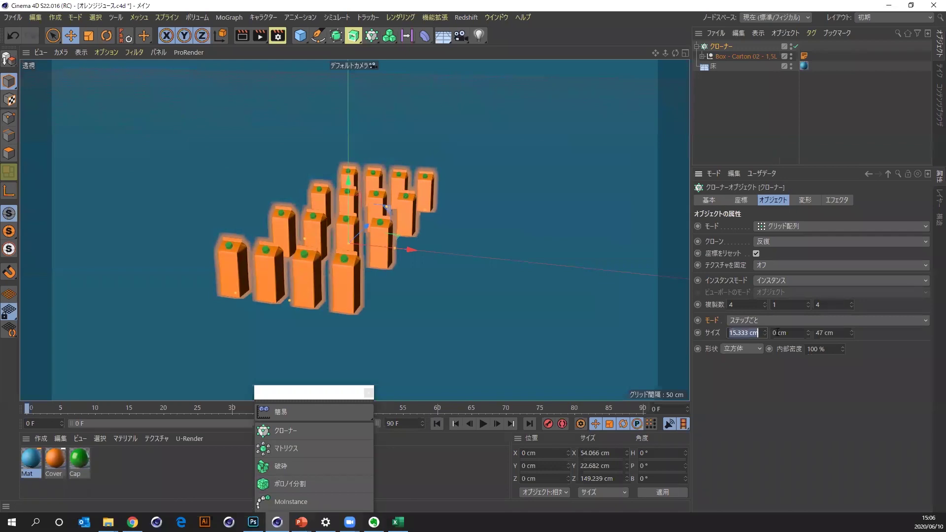
{"action": "type", "text": "10"}
{"action": "key", "text": "Return"}
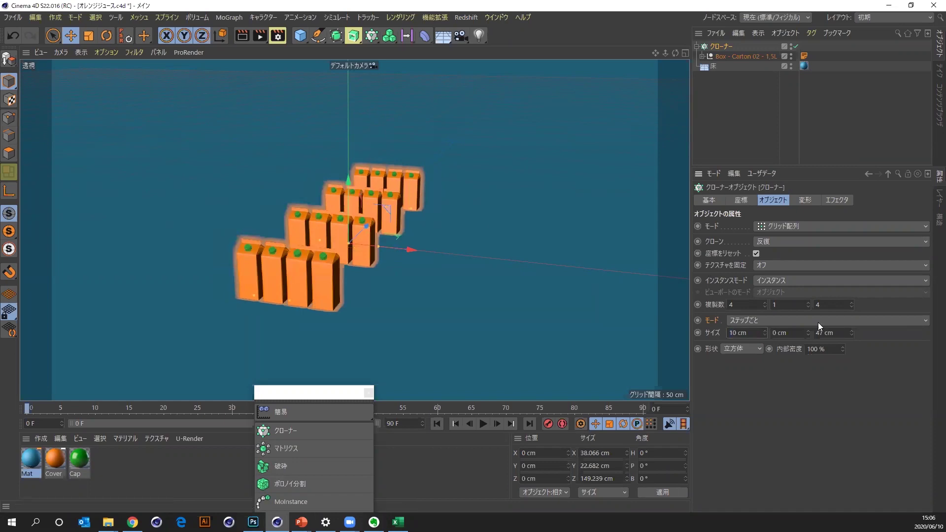
Raise the Count X from 4 to 13 cartons across.
{"action": "left_click", "coordinate": [741, 301]}
{"action": "scroll", "coordinate": [740, 302], "scroll_direction": "up", "scroll_amount": 2}
{"action": "scroll", "coordinate": [740, 302], "scroll_direction": "up", "scroll_amount": 2}
{"action": "scroll", "coordinate": [740, 302], "scroll_direction": "up", "scroll_amount": 3}
{"action": "scroll", "coordinate": [740, 301], "scroll_direction": "up", "scroll_amount": 2}
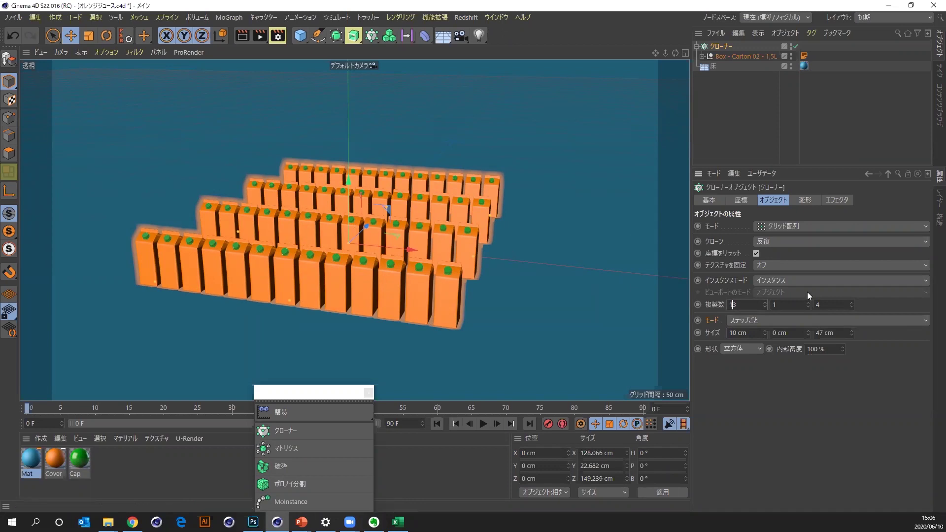
{"action": "type", "text": "13"}
Stack the cartons vertically with 22 cm Y spacing and lift the cloner above the floor.
{"action": "left_click", "coordinate": [741, 350]}
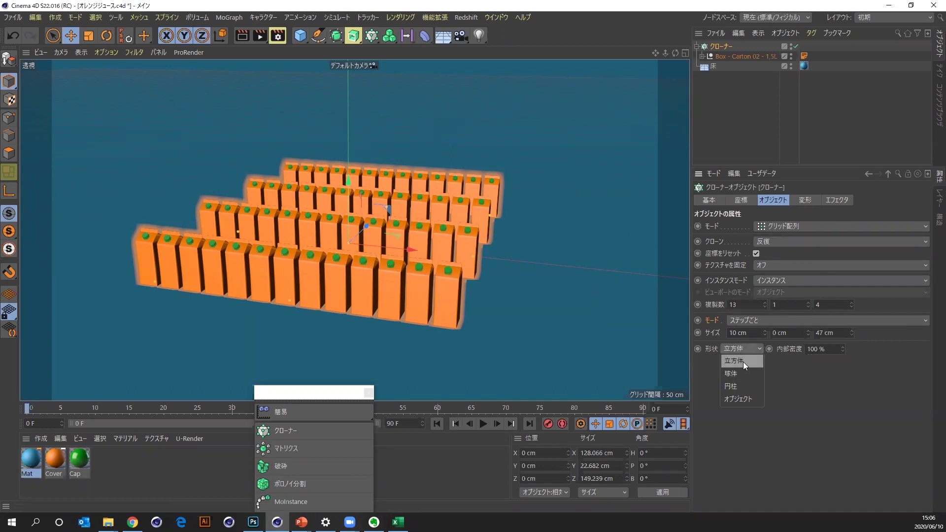
{"action": "double_click", "coordinate": [789, 304]}
{"action": "type", "text": "3"}
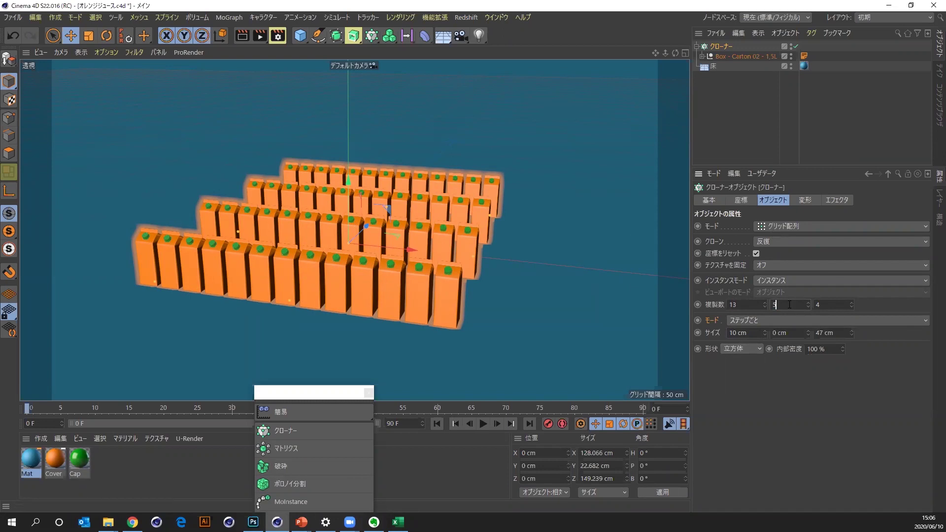
{"action": "mouse_move", "coordinate": [808, 333]}
{"action": "left_mouse_down"}
{"action": "mouse_move", "coordinate": [802, 341]}
{"action": "mouse_move", "coordinate": [807, 306]}
{"action": "mouse_move", "coordinate": [588, 245]}
{"action": "left_mouse_up"}
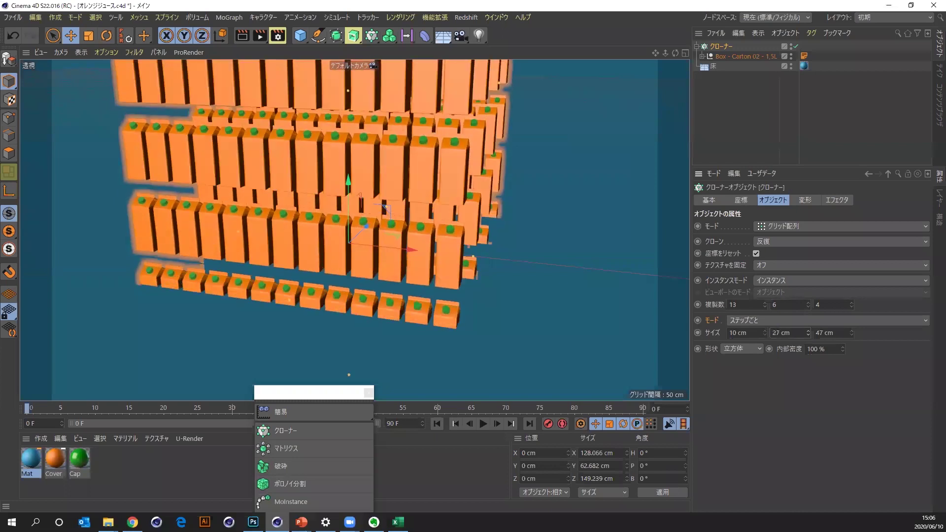
{"action": "scroll", "coordinate": [562, 243], "scroll_direction": "down", "scroll_amount": 3}
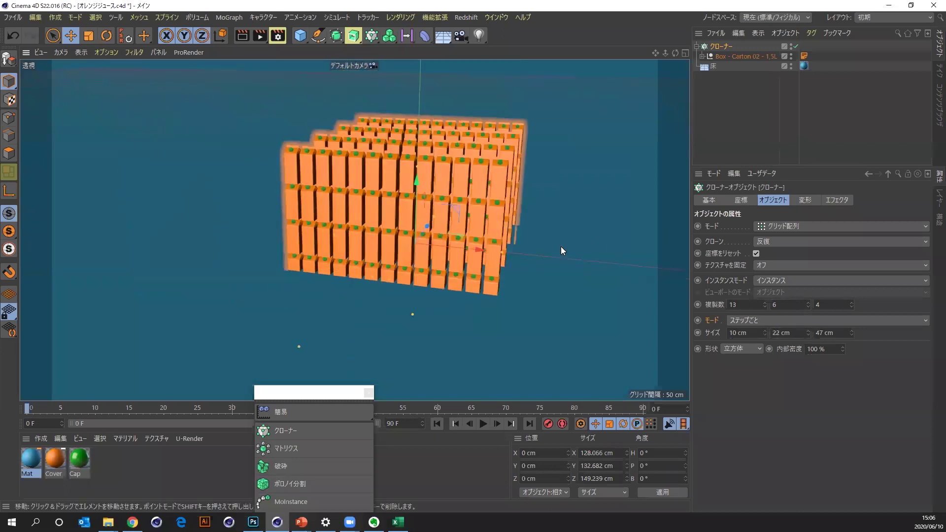
{"action": "scroll", "coordinate": [561, 246], "scroll_direction": "down", "scroll_amount": 2}
{"action": "scroll", "coordinate": [432, 207], "scroll_direction": "down", "scroll_amount": 3}
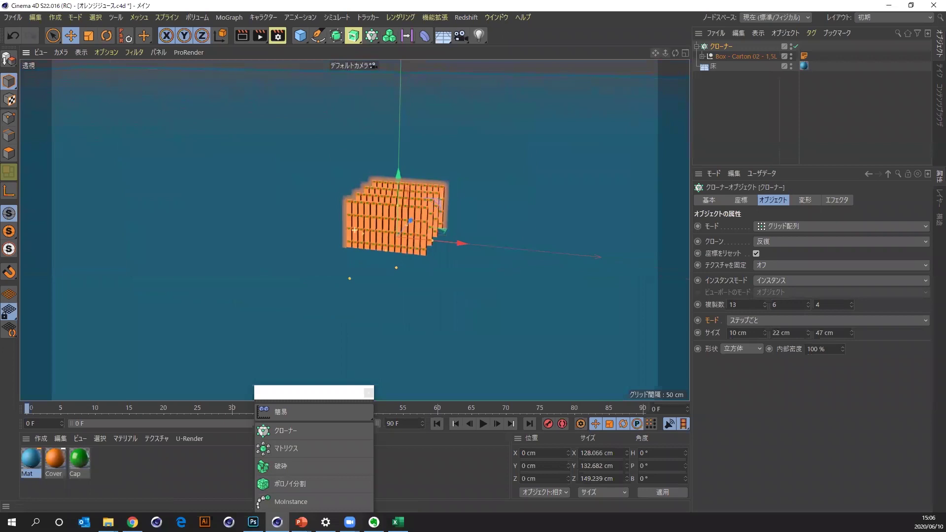
{"action": "left_click_drag", "start_coordinate": [402, 149], "coordinate": [403, 124]}
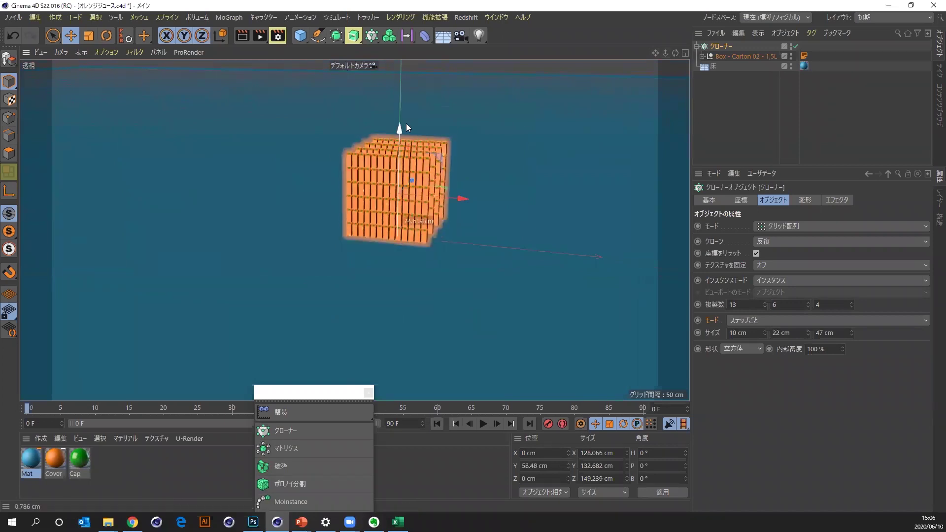
Try a sphere shape, then set Count Y 6 and Count Z 11 with 15 cm Z spacing.
{"action": "left_click", "coordinate": [740, 349]}
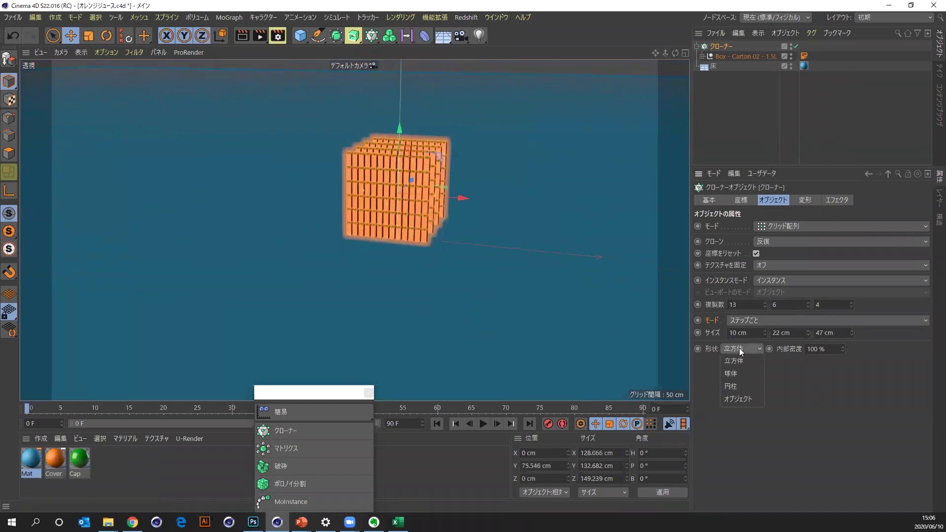
{"action": "left_click", "coordinate": [747, 376]}
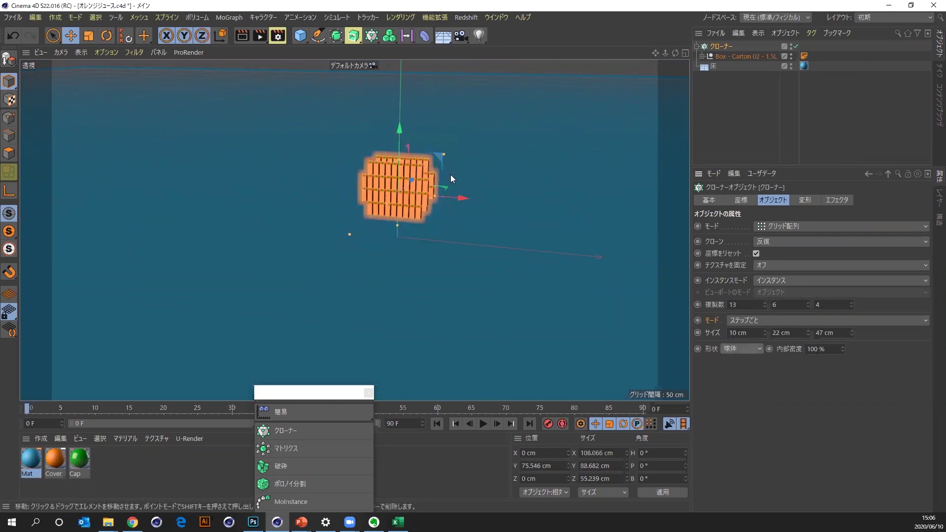
{"action": "left_click_drag", "start_coordinate": [675, 53], "coordinate": [684, 56]}
{"action": "double_click", "coordinate": [830, 304]}
{"action": "type", "text": "6"}
{"action": "key", "text": "Return"}
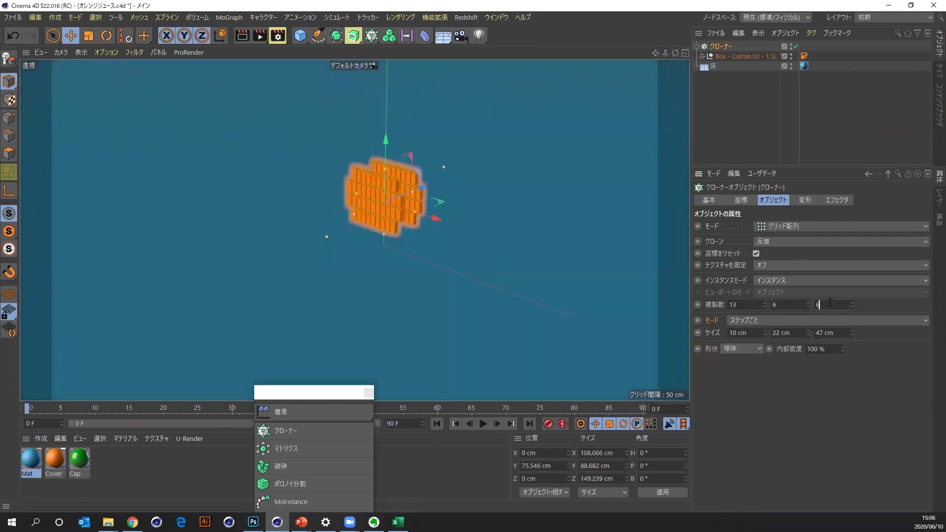
{"action": "left_click_drag", "start_coordinate": [852, 333], "coordinate": [812, 316]}
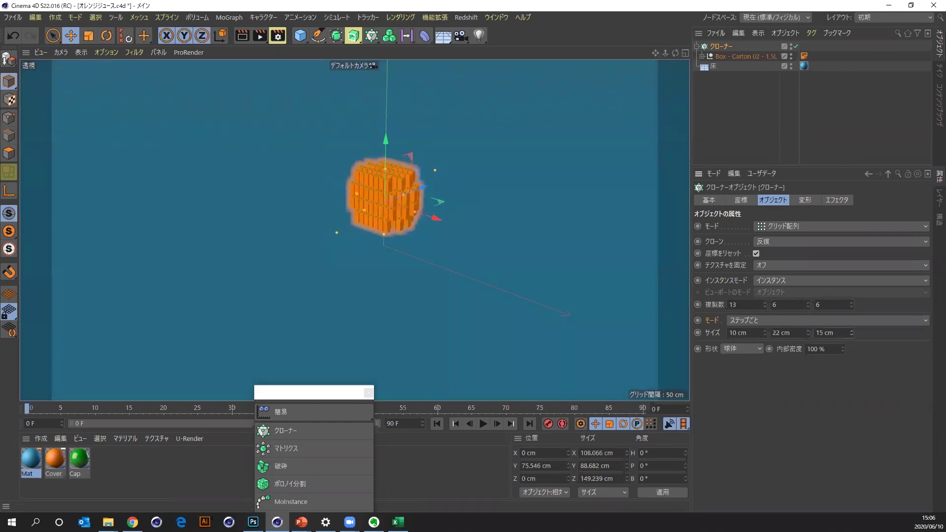
{"action": "double_click", "coordinate": [832, 305]}
{"action": "type", "text": "10"}
{"action": "key", "text": "Return"}
{"action": "left_click", "coordinate": [852, 302]}
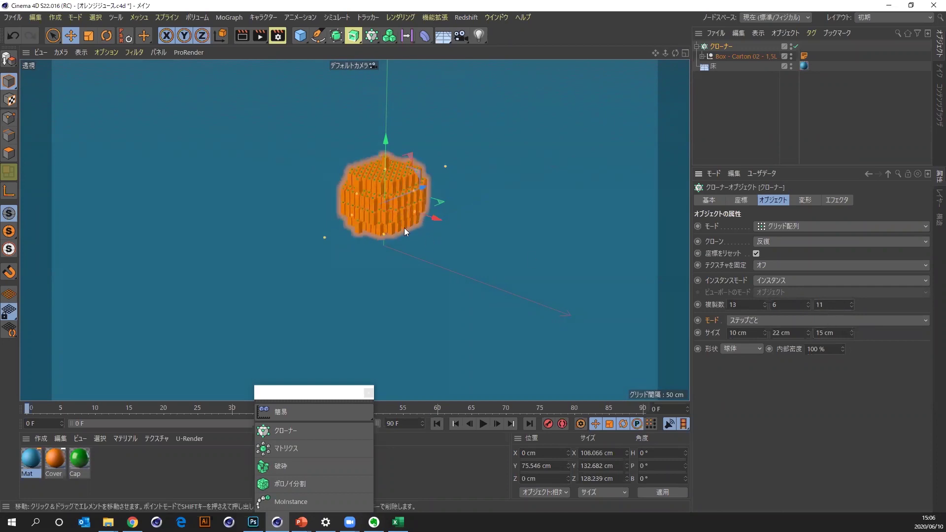
Set the grid Shape to 円柱 (cylinder) and Instance Mode to マルチインスタンス.
{"action": "left_click", "coordinate": [746, 349]}
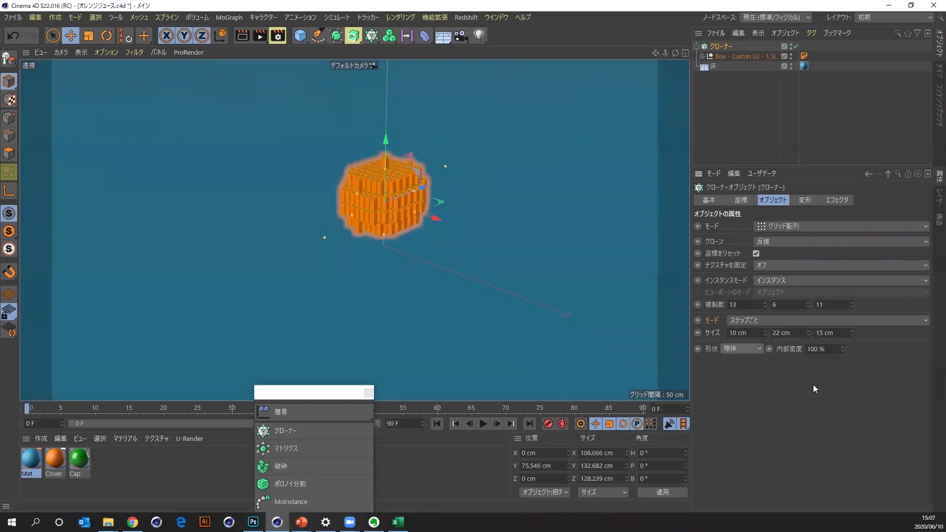
{"action": "left_click", "coordinate": [749, 350]}
{"action": "left_click", "coordinate": [817, 401]}
{"action": "left_click", "coordinate": [810, 228]}
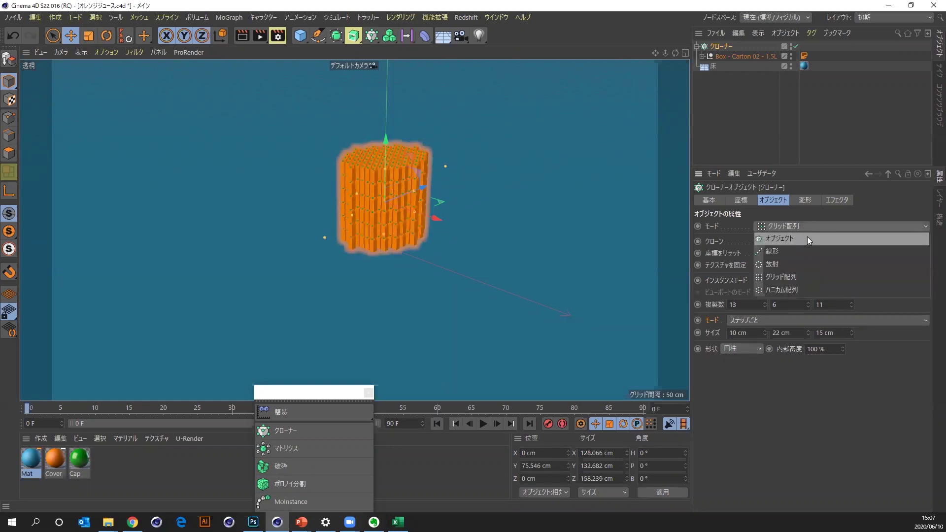
{"action": "left_click", "coordinate": [813, 419]}
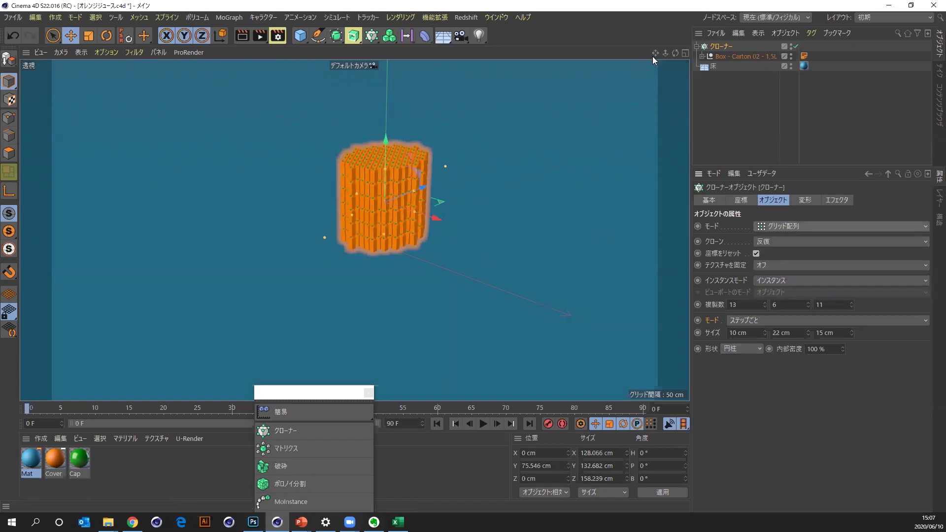
{"action": "left_click_drag", "start_coordinate": [655, 53], "coordinate": [476, 279]}
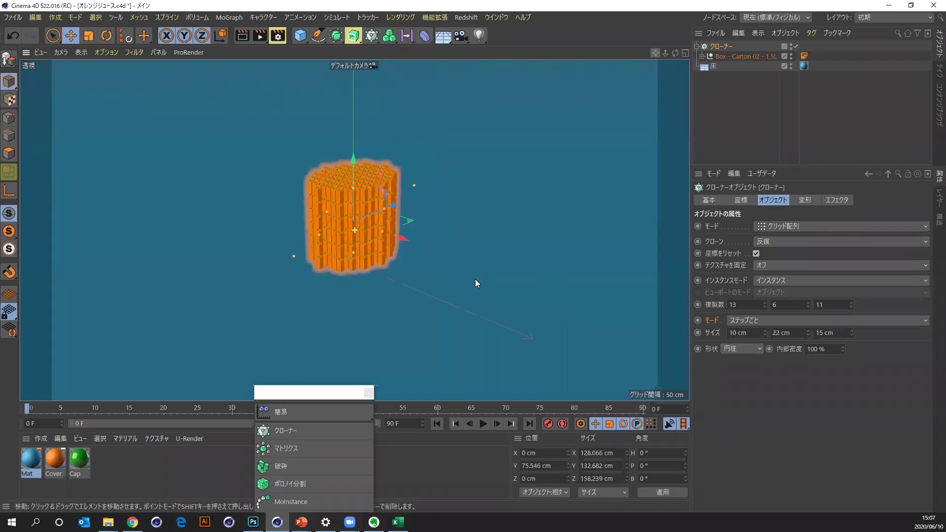
{"action": "left_click", "coordinate": [792, 282]}
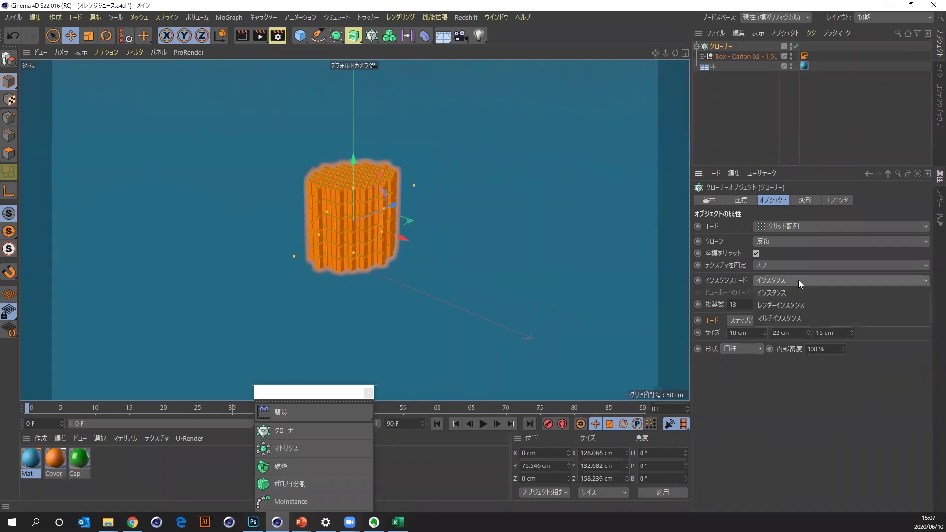
{"action": "key", "text": "Escape"}
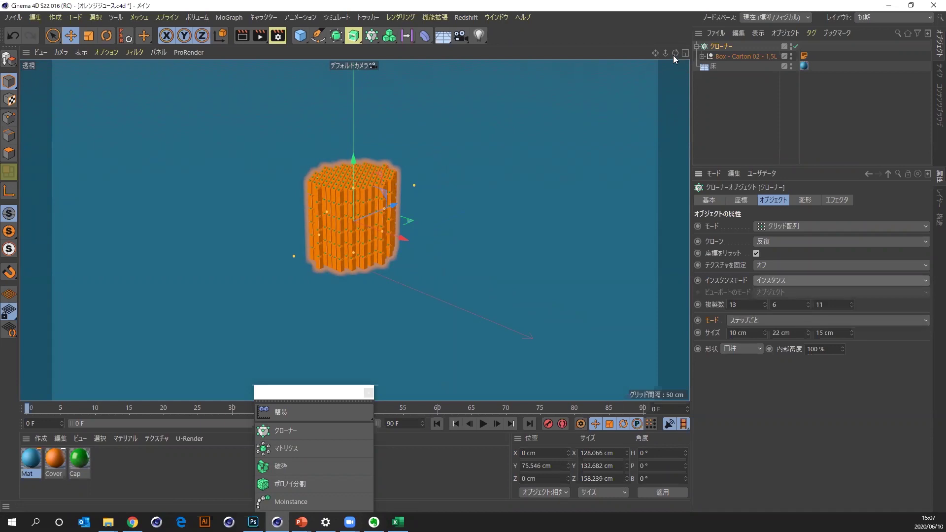
{"action": "mouse_move", "coordinate": [675, 53]}
{"action": "left_mouse_down"}
{"action": "mouse_move", "coordinate": [650, 55]}
{"action": "mouse_move", "coordinate": [932, 274]}
{"action": "left_mouse_up"}
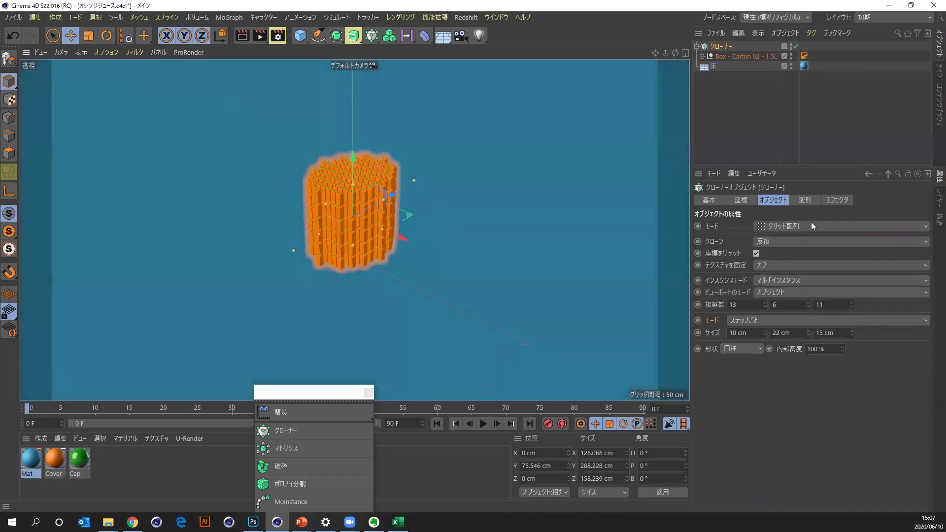
{"action": "left_click", "coordinate": [786, 224]}
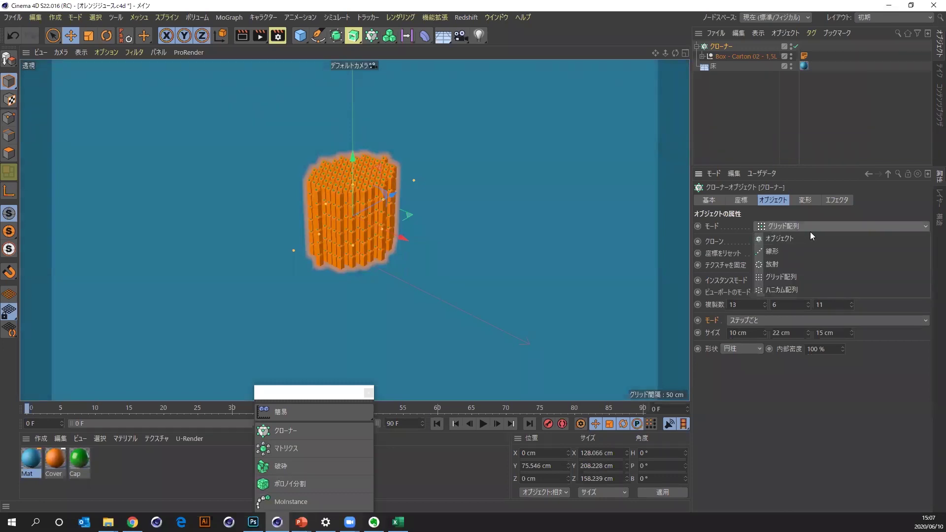
Switch the cloner to Linear with 5 clones, 0 cm Y offset and 15 cm X spacing.
{"action": "left_click", "coordinate": [802, 253]}
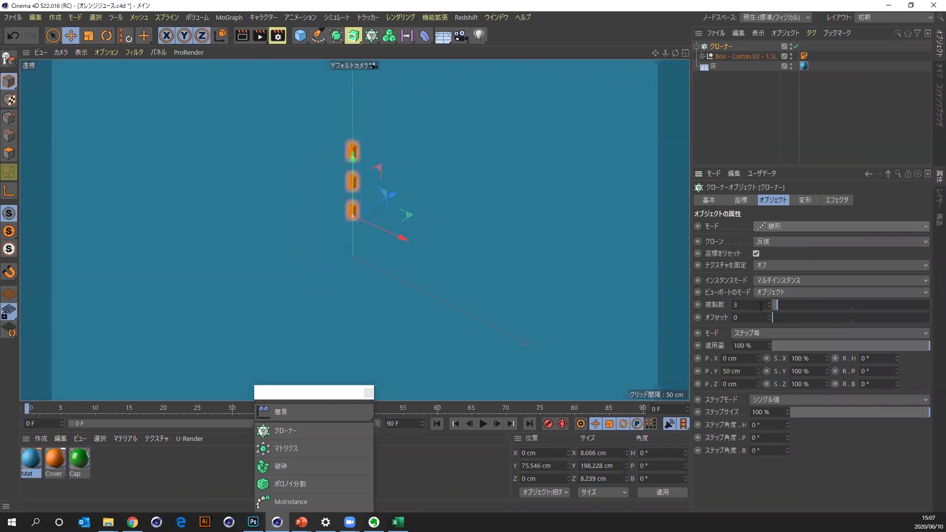
{"action": "left_click_drag", "start_coordinate": [786, 307], "coordinate": [780, 305]}
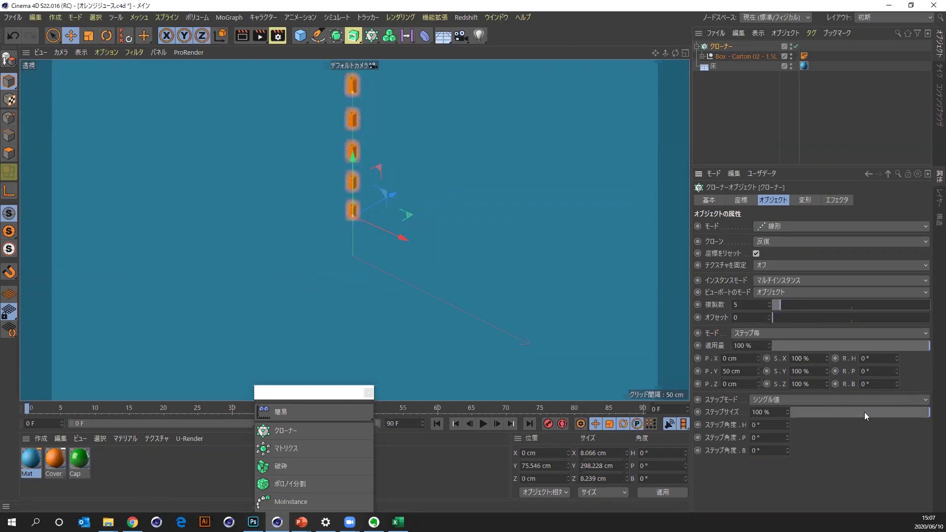
{"action": "left_click", "coordinate": [741, 371]}
{"action": "type", "text": "0"}
{"action": "key", "text": "Return"}
{"action": "left_click_drag", "start_coordinate": [758, 358], "coordinate": [652, 318]}
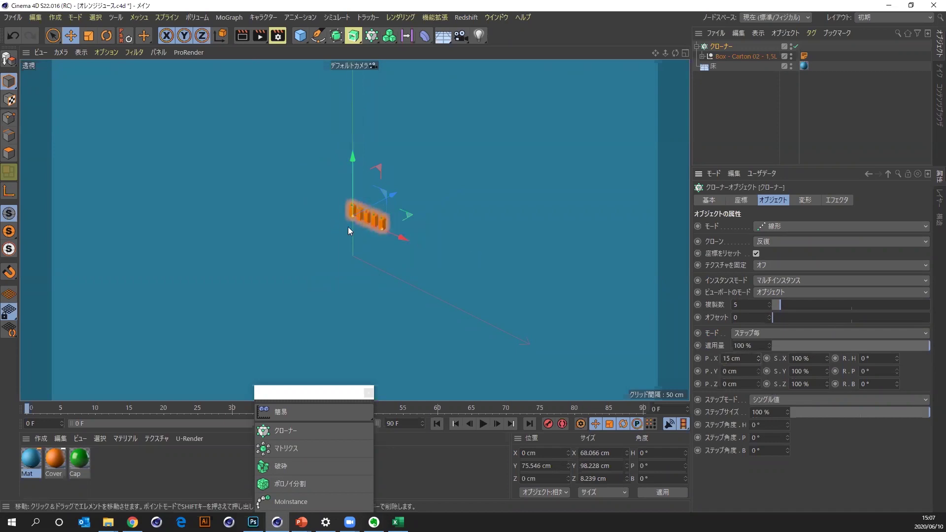
Drag the Count slider higher for a longer row of cartons.
{"action": "scroll", "coordinate": [402, 202], "scroll_direction": "up", "scroll_amount": 3}
{"action": "scroll", "coordinate": [406, 208], "scroll_direction": "up", "scroll_amount": 3}
{"action": "scroll", "coordinate": [437, 246], "scroll_direction": "down", "scroll_amount": 1}
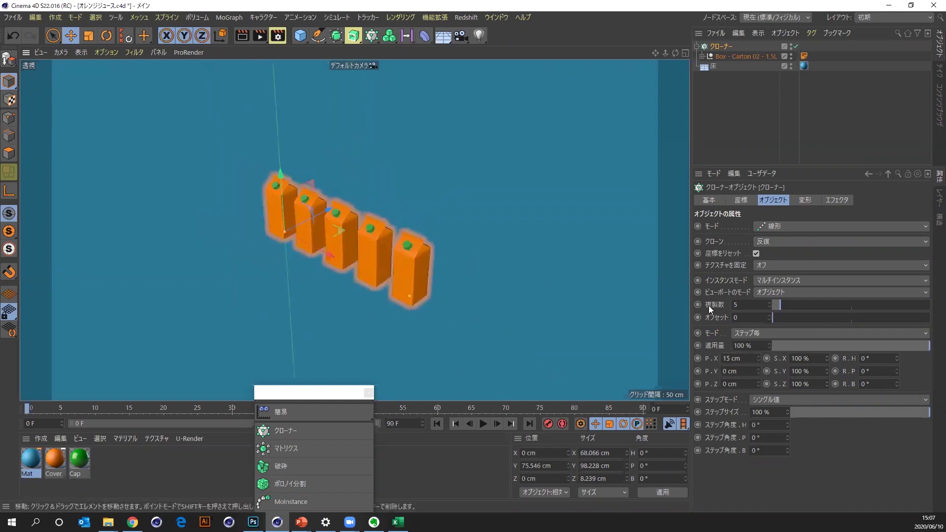
{"action": "mouse_move", "coordinate": [782, 302]}
{"action": "left_mouse_down"}
{"action": "mouse_move", "coordinate": [798, 302]}
{"action": "mouse_move", "coordinate": [786, 305]}
{"action": "left_mouse_up"}
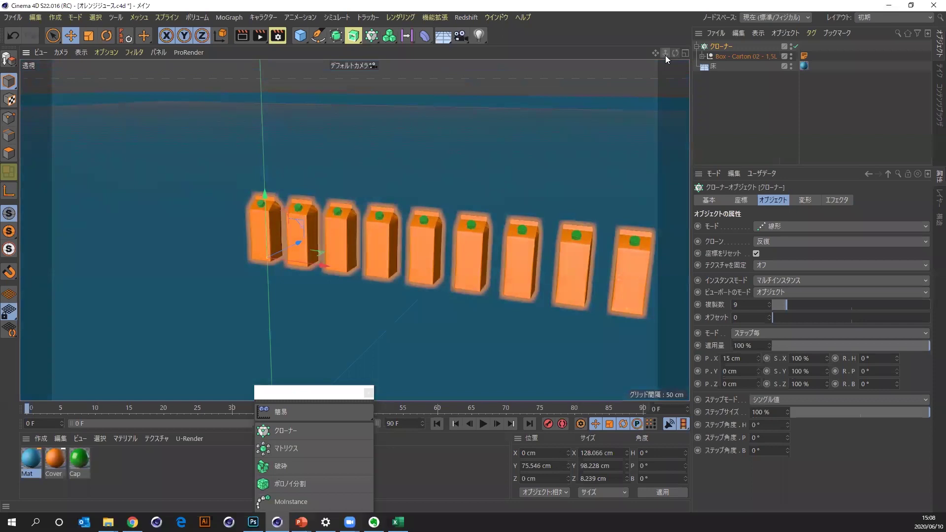
{"action": "left_click_drag", "start_coordinate": [665, 53], "coordinate": [804, 352]}
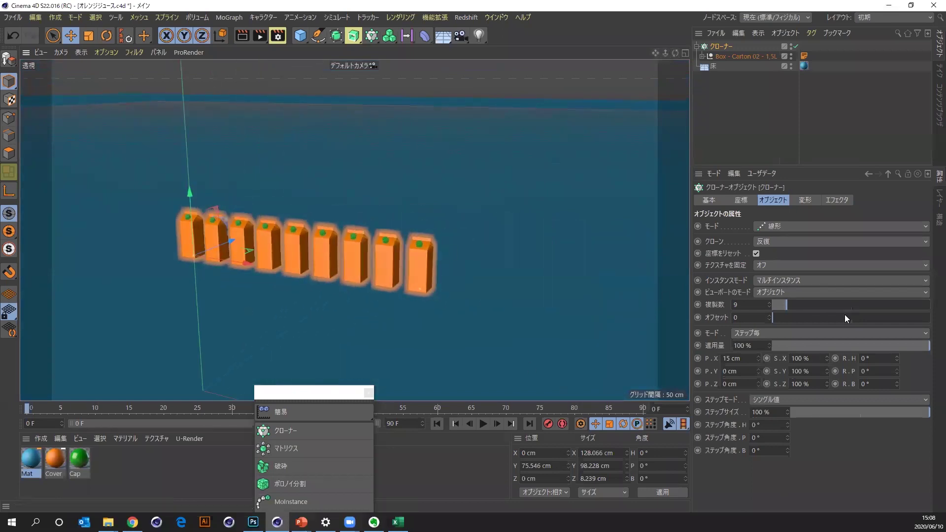
{"action": "mouse_move", "coordinate": [770, 306]}
{"action": "left_mouse_down"}
{"action": "mouse_move", "coordinate": [757, 306]}
{"action": "mouse_move", "coordinate": [684, 40]}
{"action": "left_mouse_up"}
Move the carton out of the Cloner to the top level of the hierarchy.
{"action": "left_click", "coordinate": [733, 56]}
{"action": "left_click_drag", "start_coordinate": [741, 66], "coordinate": [720, 47]}
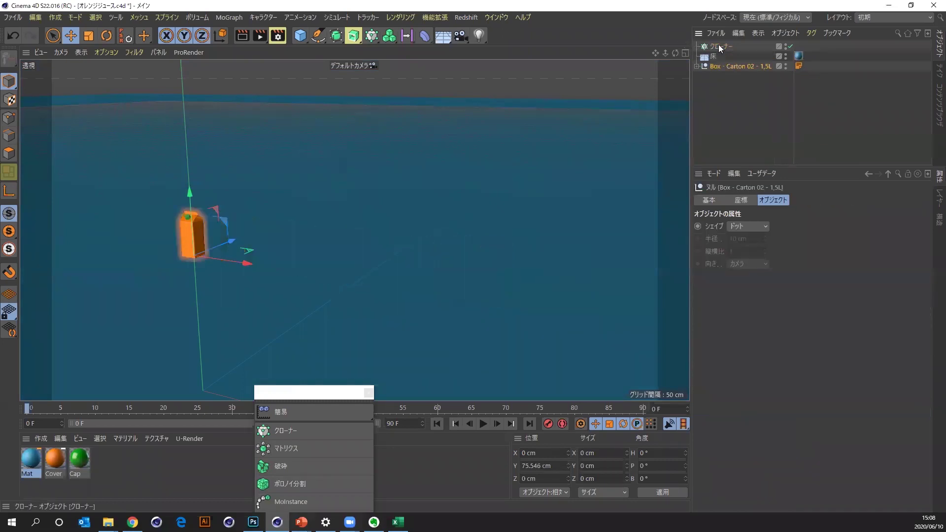
{"action": "left_click", "coordinate": [719, 45]}
{"action": "left_click", "coordinate": [737, 66]}
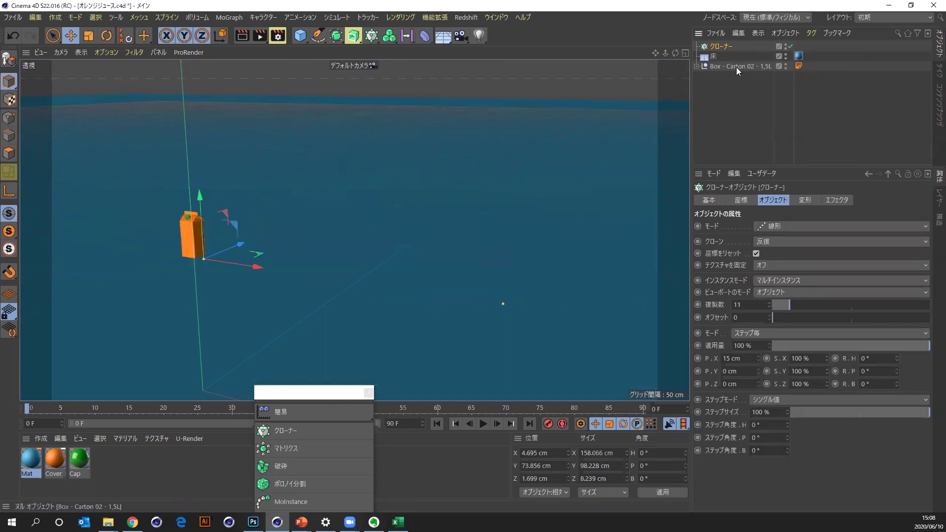
Duplicate the carton in a Linear row with 10 cm X and 0 cm Y spacing.
{"action": "left_click", "coordinate": [136, 18]}
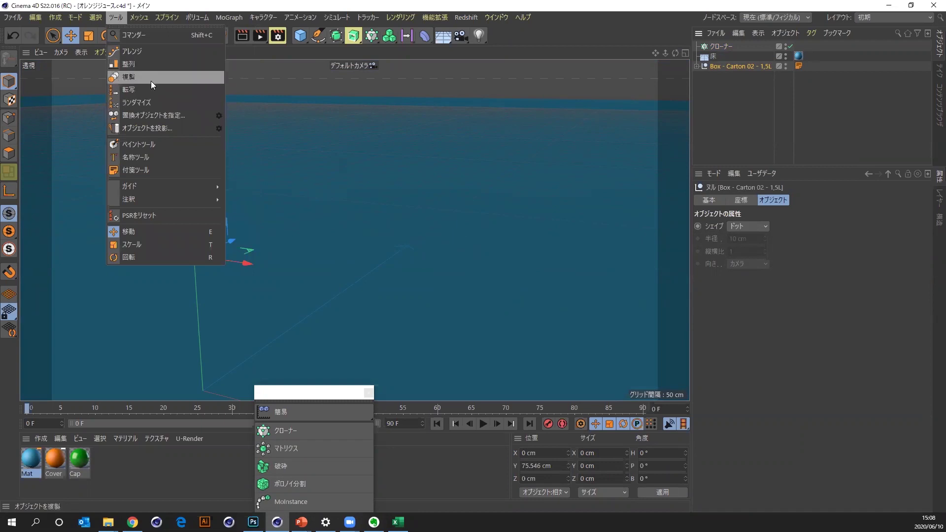
{"action": "left_click", "coordinate": [150, 81]}
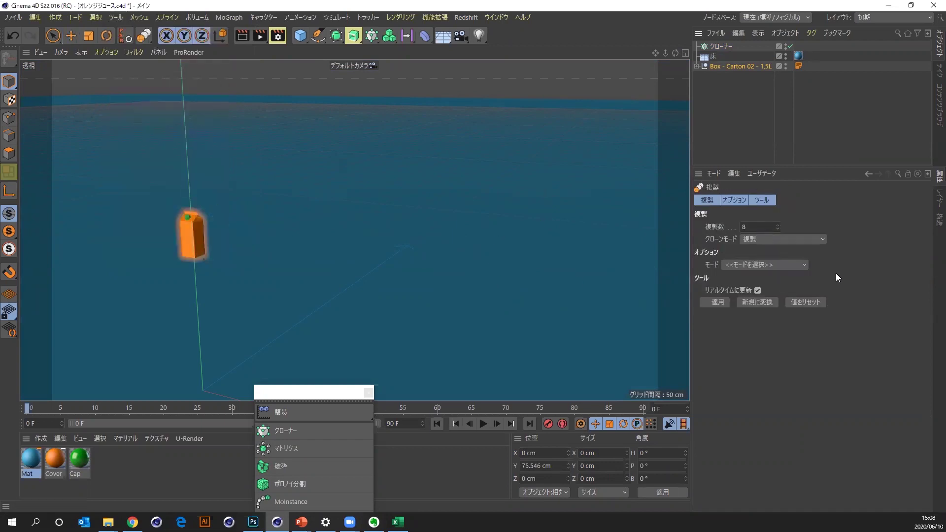
{"action": "left_click", "coordinate": [747, 266]}
{"action": "left_click", "coordinate": [745, 293]}
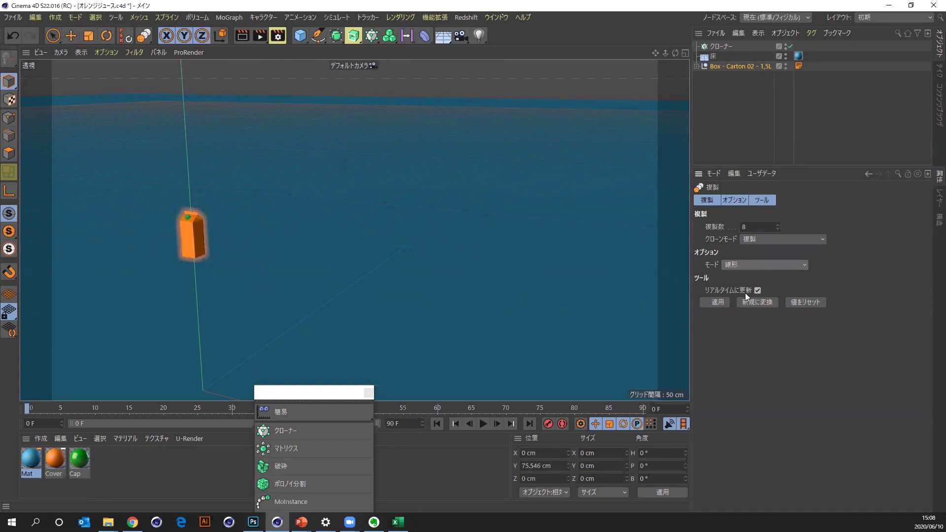
{"action": "left_click", "coordinate": [777, 314]}
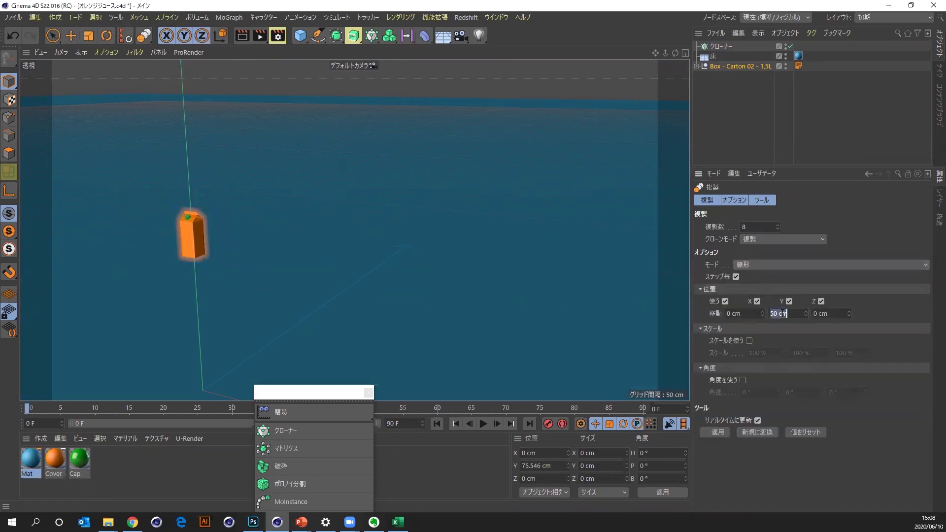
{"action": "left_click", "coordinate": [787, 314]}
{"action": "type", "text": "00"}
{"action": "left_click", "coordinate": [741, 313]}
{"action": "type", "text": "10"}
{"action": "key", "text": "Return"}
{"action": "left_click", "coordinate": [717, 431]}
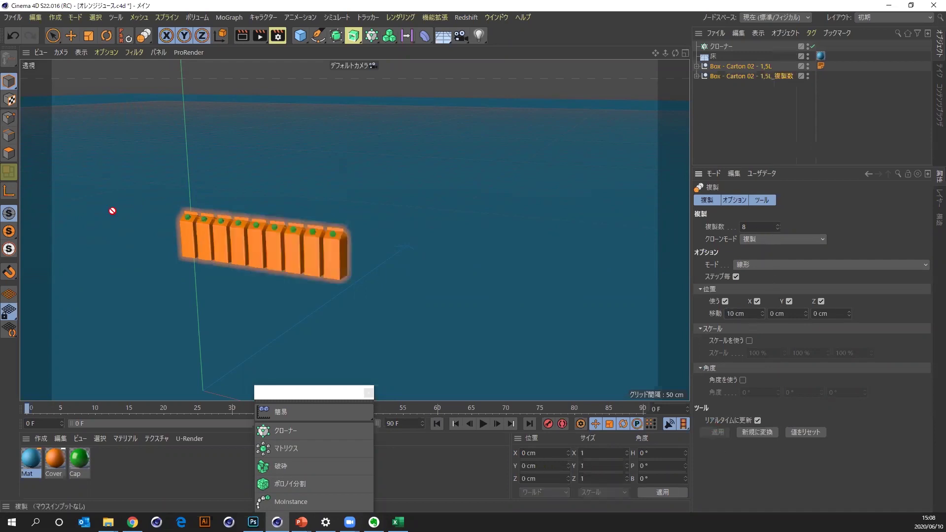
Undo the duplicates and put the carton back under the Cloner.
{"action": "left_click", "coordinate": [697, 76]}
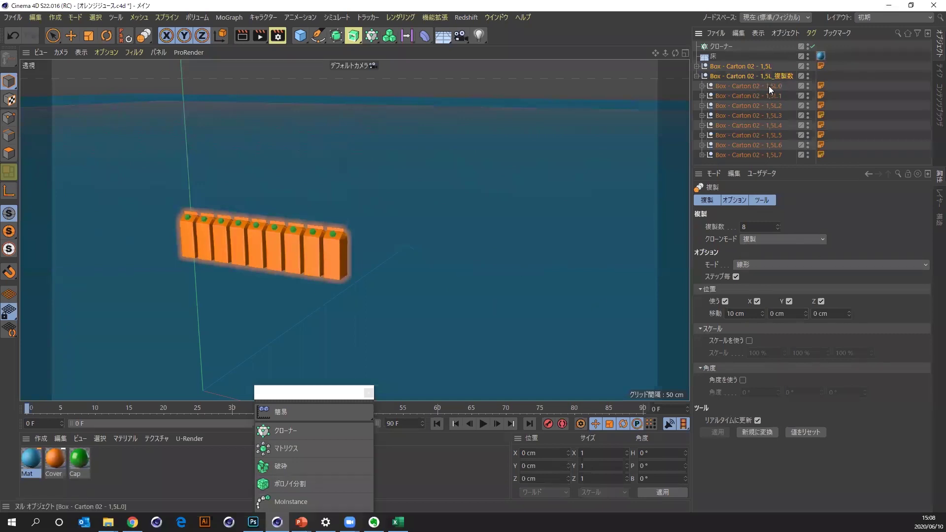
{"action": "key", "text": "ctrl+z"}
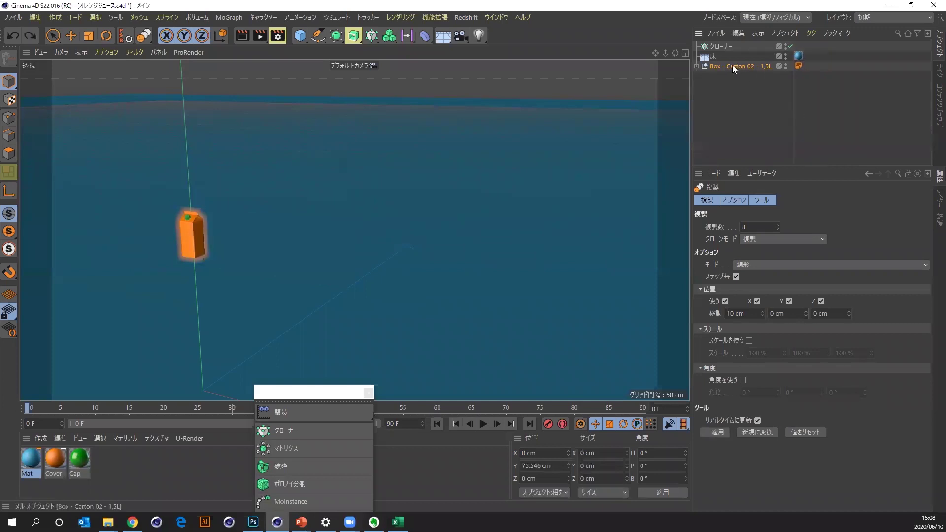
{"action": "left_click_drag", "start_coordinate": [735, 58], "coordinate": [725, 46]}
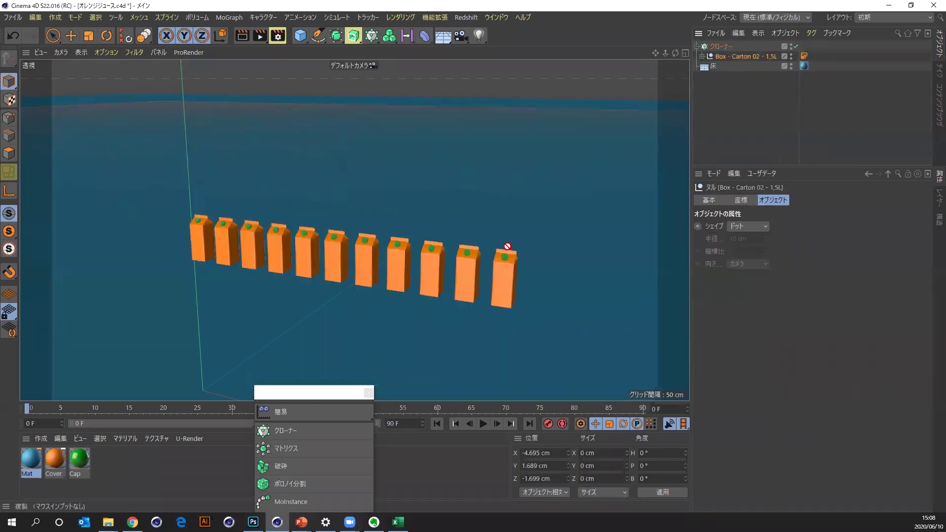
Switch the cloner to Radial mode with 15 clones.
{"action": "left_click", "coordinate": [721, 46]}
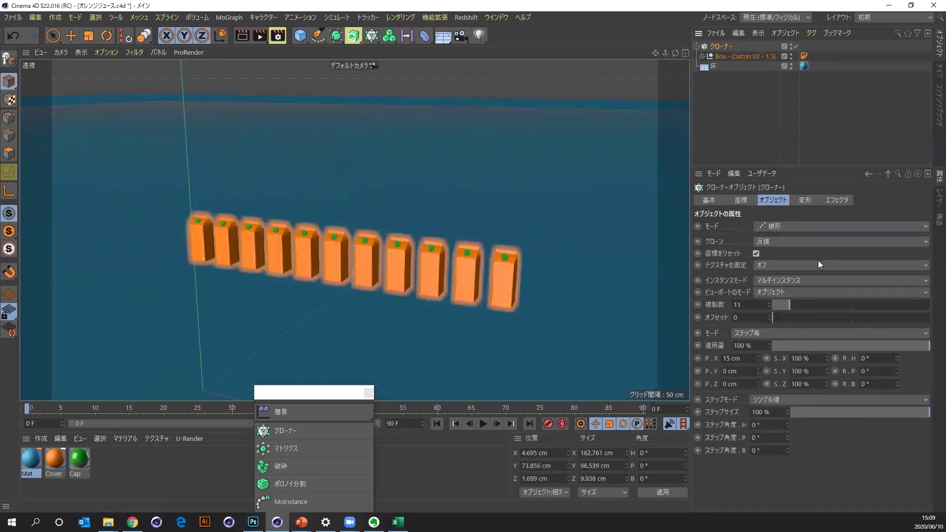
{"action": "left_click", "coordinate": [778, 226]}
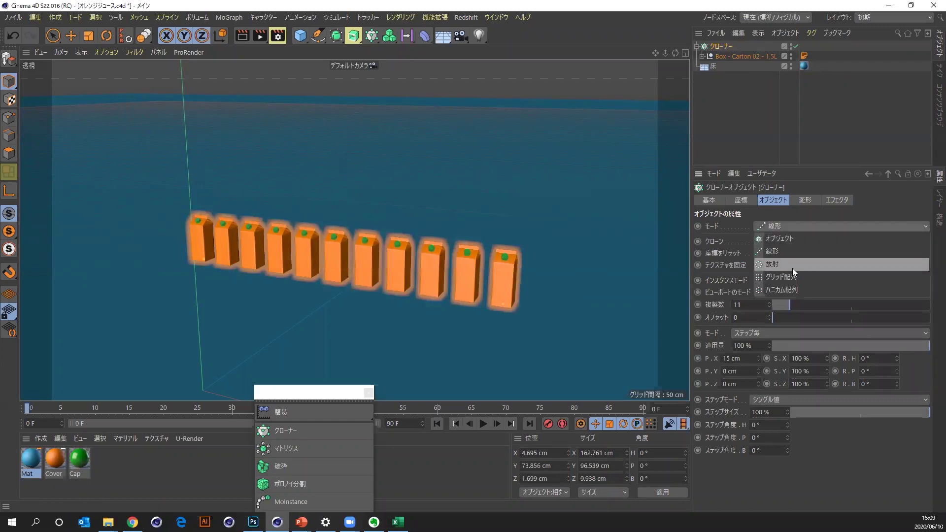
{"action": "left_click", "coordinate": [792, 267]}
{"action": "left_click_drag", "start_coordinate": [675, 53], "coordinate": [681, 30]}
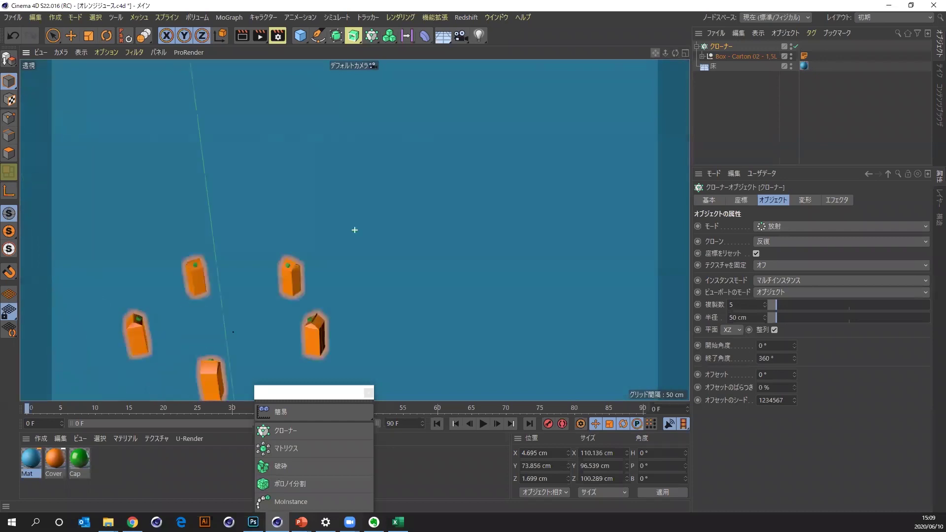
{"action": "double_click", "coordinate": [749, 305]}
{"action": "scroll", "coordinate": [749, 305], "scroll_direction": "up", "scroll_amount": 4}
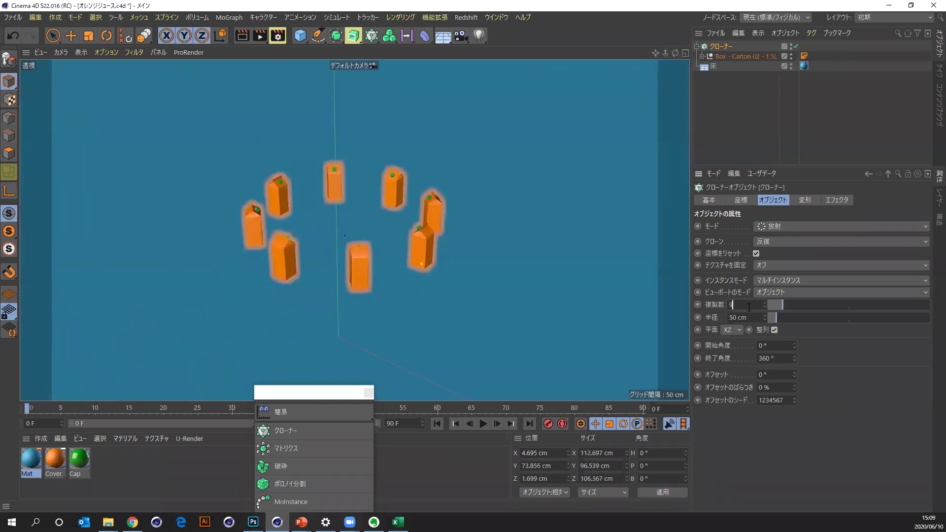
{"action": "scroll", "coordinate": [749, 306], "scroll_direction": "up", "scroll_amount": 5}
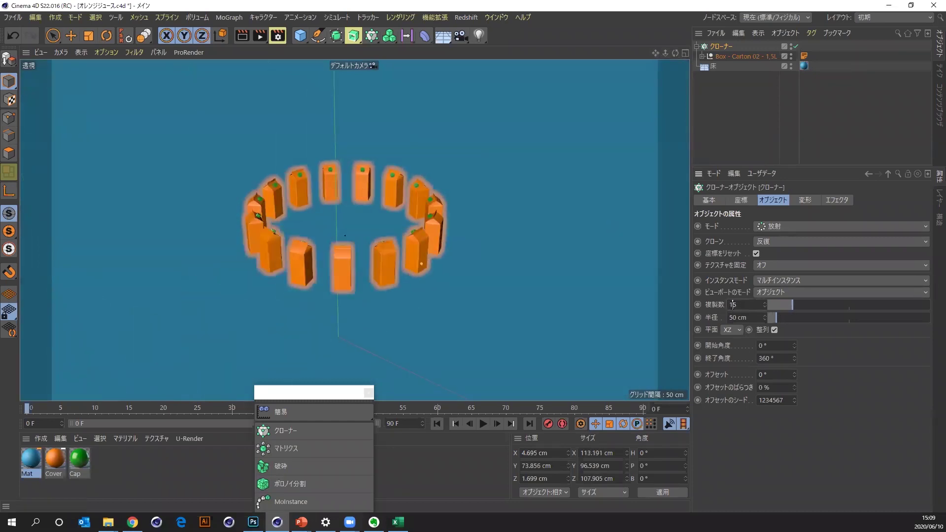
{"action": "left_click_drag", "start_coordinate": [733, 305], "coordinate": [355, 234]}
Set the ring radius to 102 cm and lay it flat in the XZ plane.
{"action": "left_click_drag", "start_coordinate": [783, 319], "coordinate": [799, 322]}
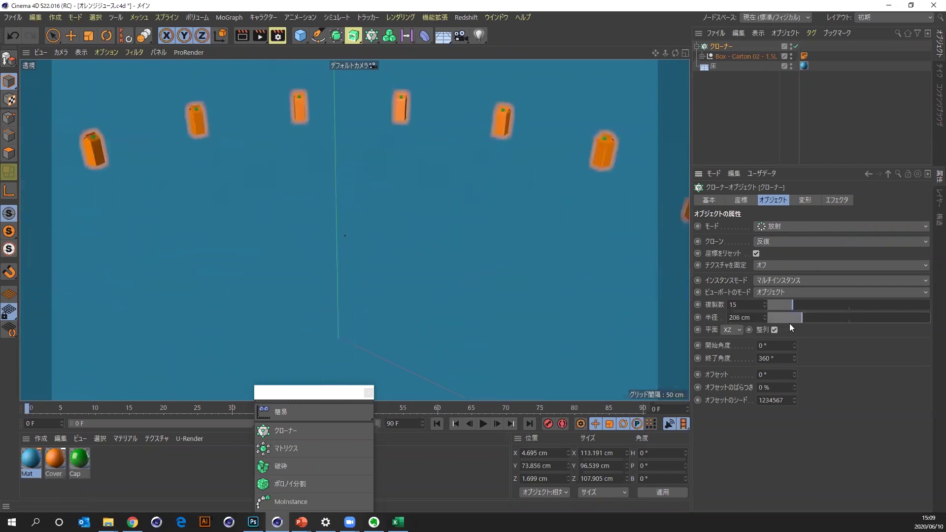
{"action": "left_click_drag", "start_coordinate": [799, 321], "coordinate": [783, 327]}
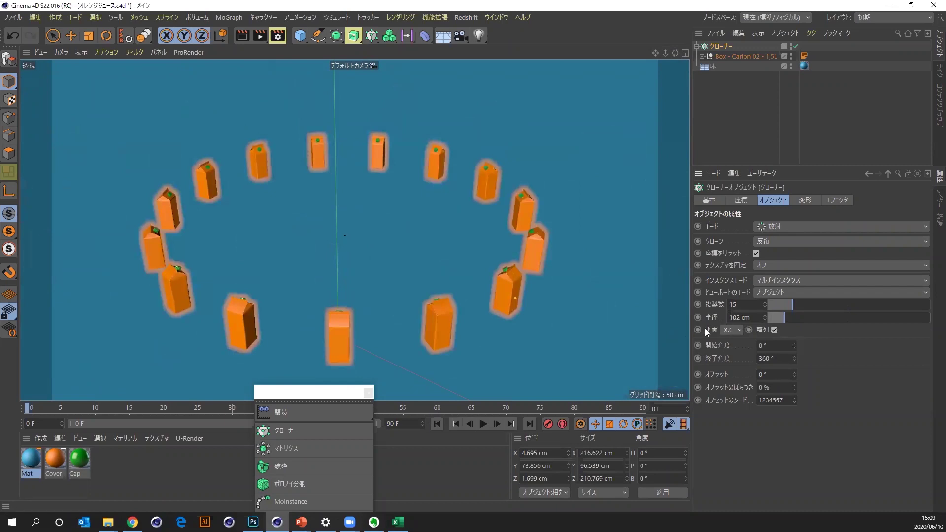
{"action": "left_click", "coordinate": [738, 332]}
{"action": "left_click", "coordinate": [733, 343]}
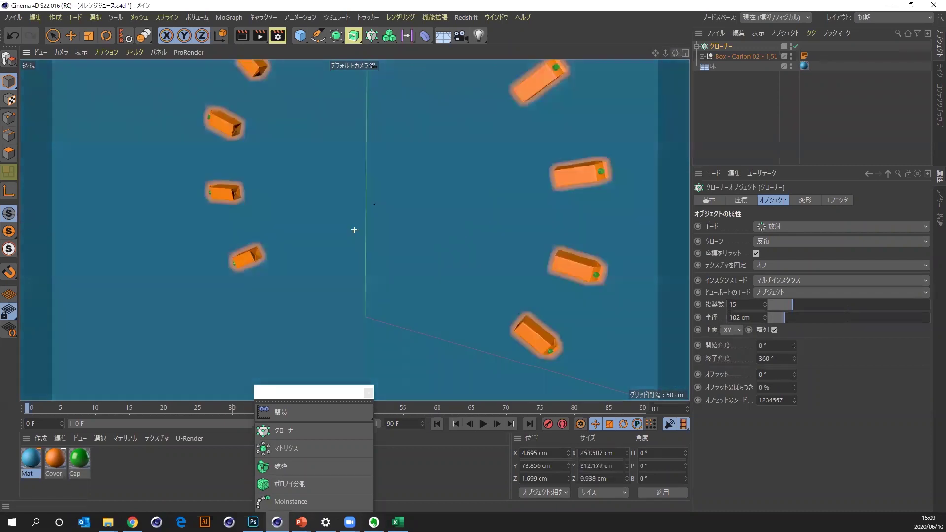
{"action": "left_click_drag", "start_coordinate": [676, 53], "coordinate": [581, 101]}
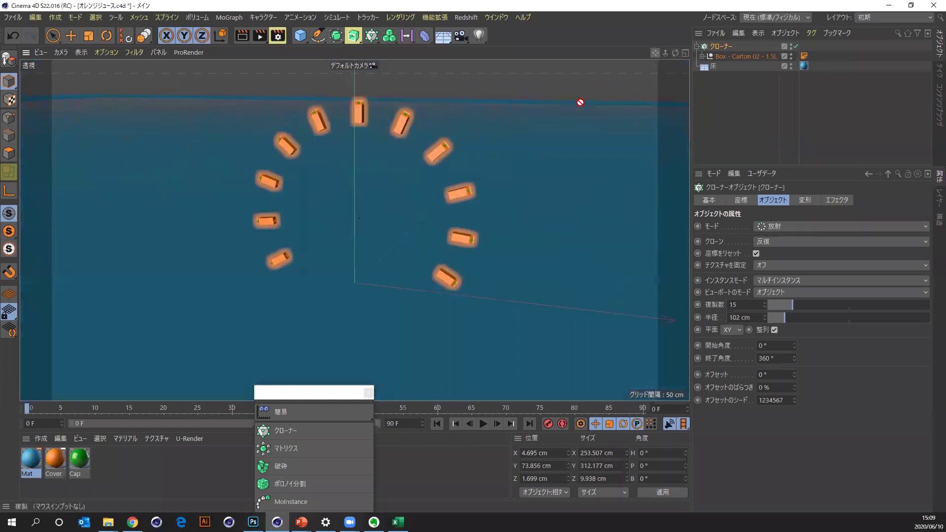
{"action": "left_click", "coordinate": [724, 330]}
{"action": "left_click", "coordinate": [732, 365]}
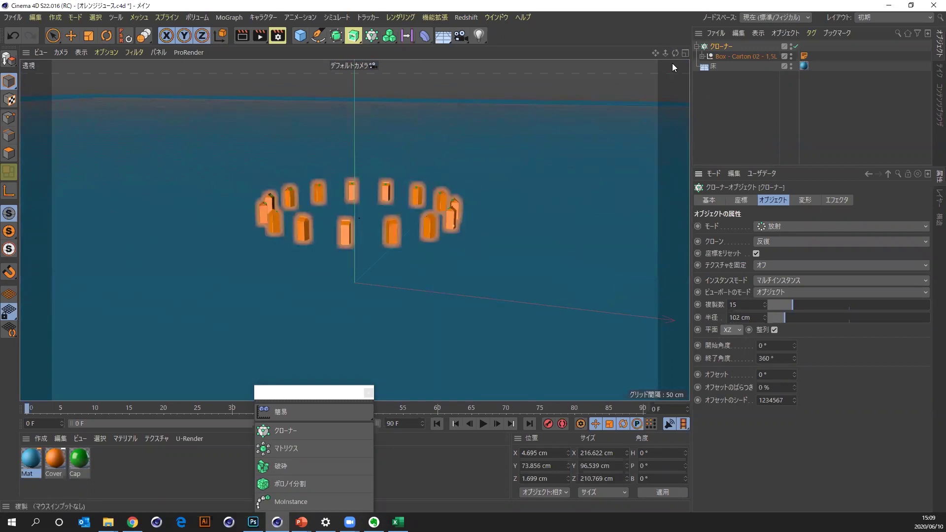
{"action": "left_click_drag", "start_coordinate": [675, 53], "coordinate": [708, 82]}
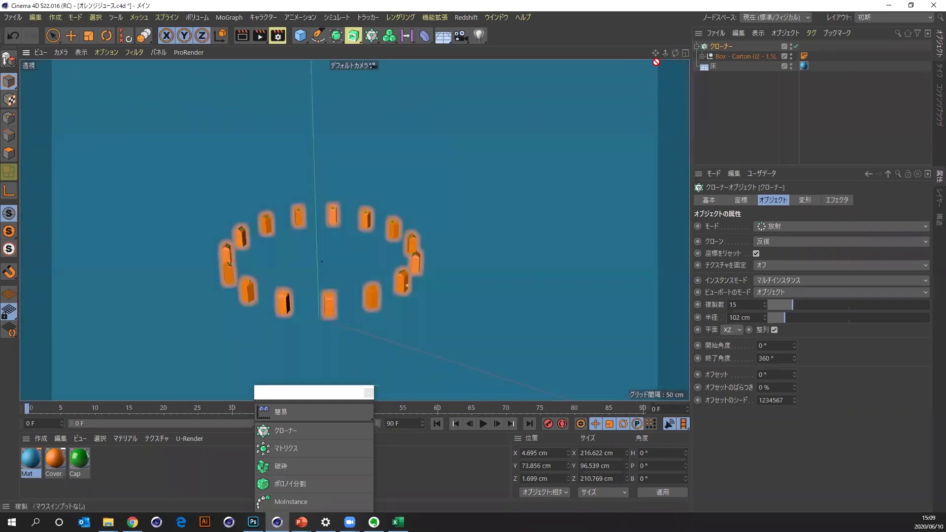
{"action": "left_click_drag", "start_coordinate": [655, 53], "coordinate": [664, 61]}
Switch the cloner to Honeycomb Array with 30 cm width size and 20 cm height size.
{"action": "left_click", "coordinate": [791, 226]}
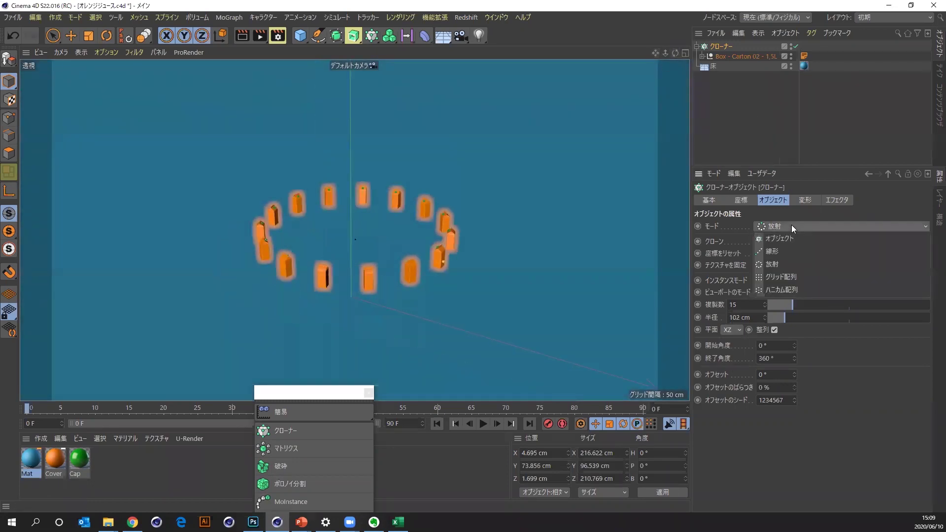
{"action": "left_click", "coordinate": [785, 289]}
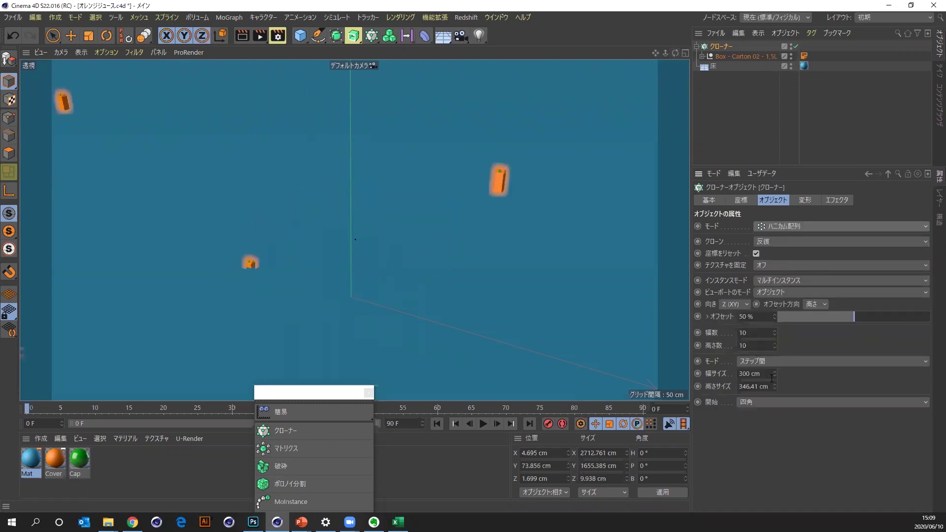
{"action": "left_click", "coordinate": [757, 377]}
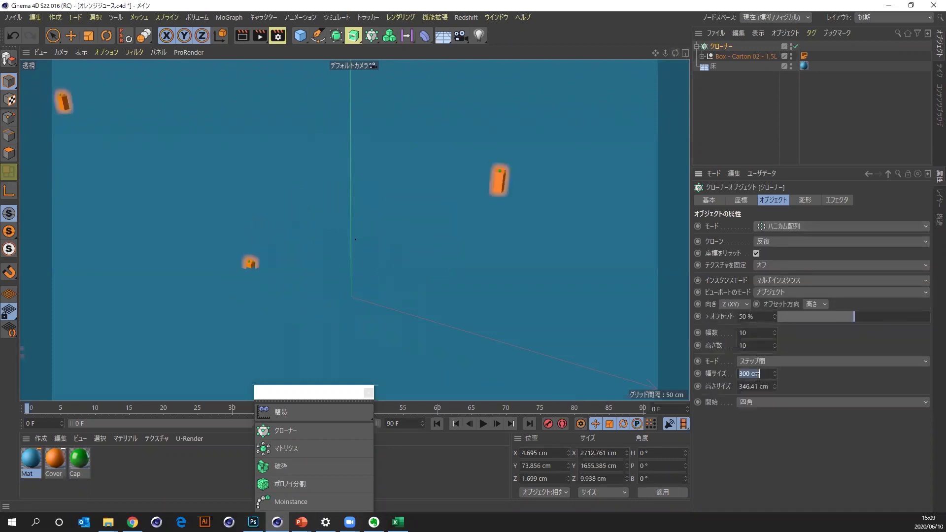
{"action": "type", "text": "30"}
{"action": "key", "text": "Tab"}
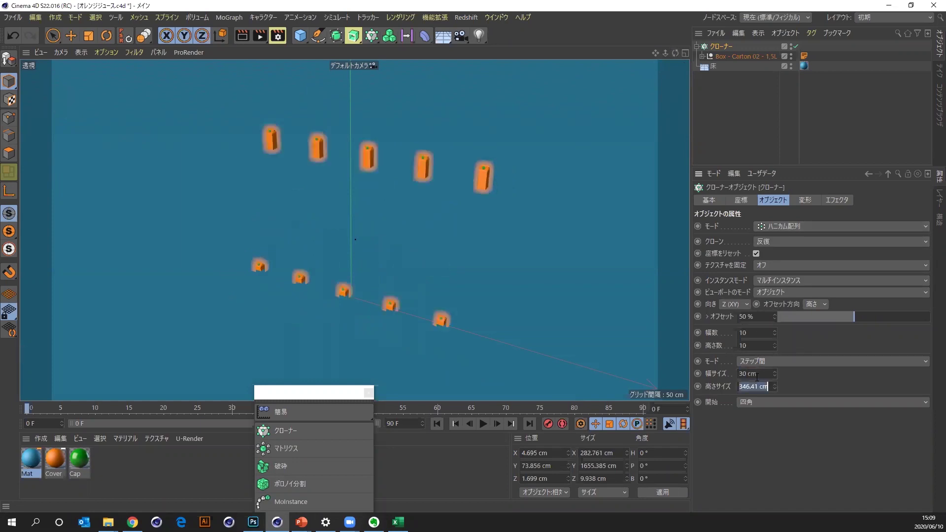
{"action": "type", "text": "20"}
{"action": "key", "text": "Return"}
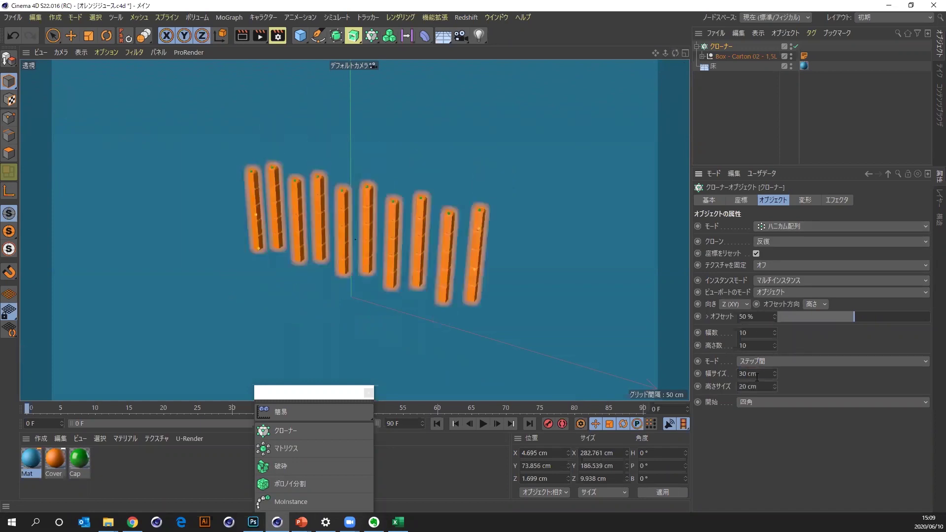
{"action": "left_click_drag", "start_coordinate": [675, 52], "coordinate": [442, 214]}
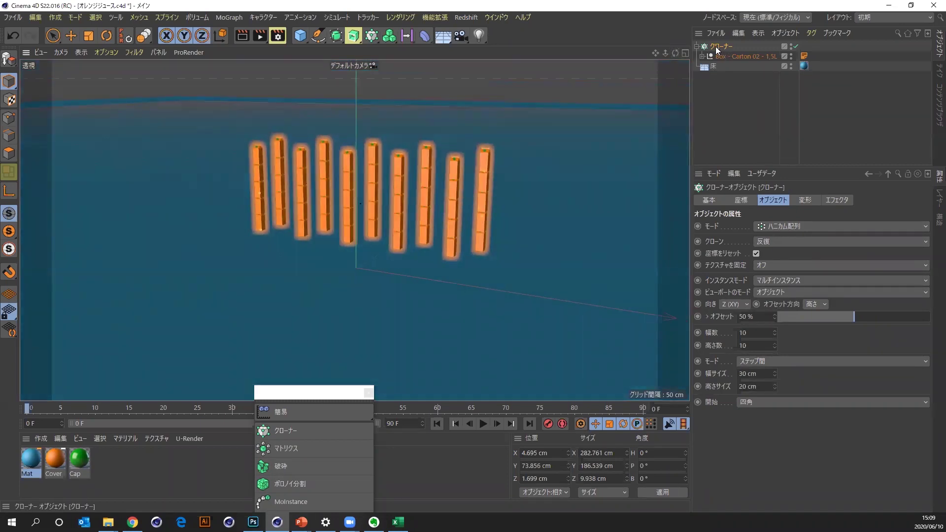
Disable the carton cloner and add a six-sided 200 cm Polygon spline.
{"action": "left_click", "coordinate": [796, 45]}
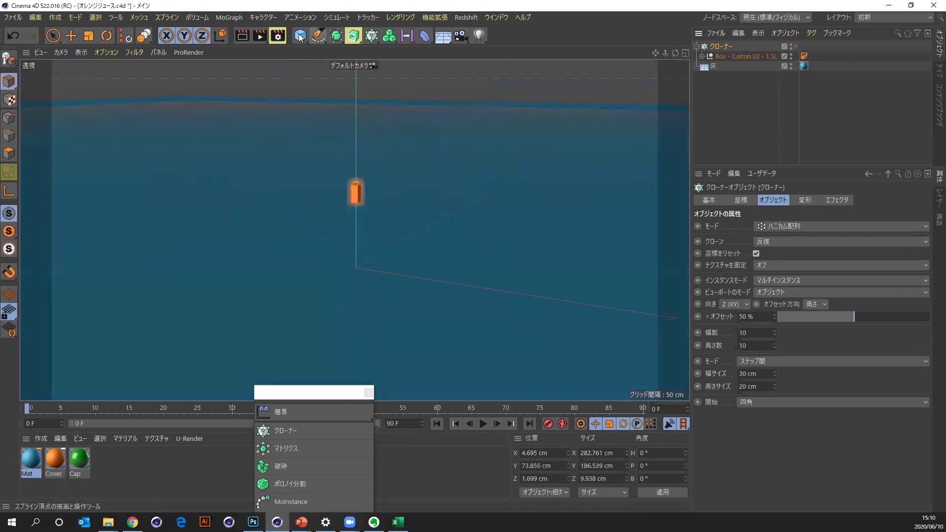
{"action": "left_click", "coordinate": [318, 35]}
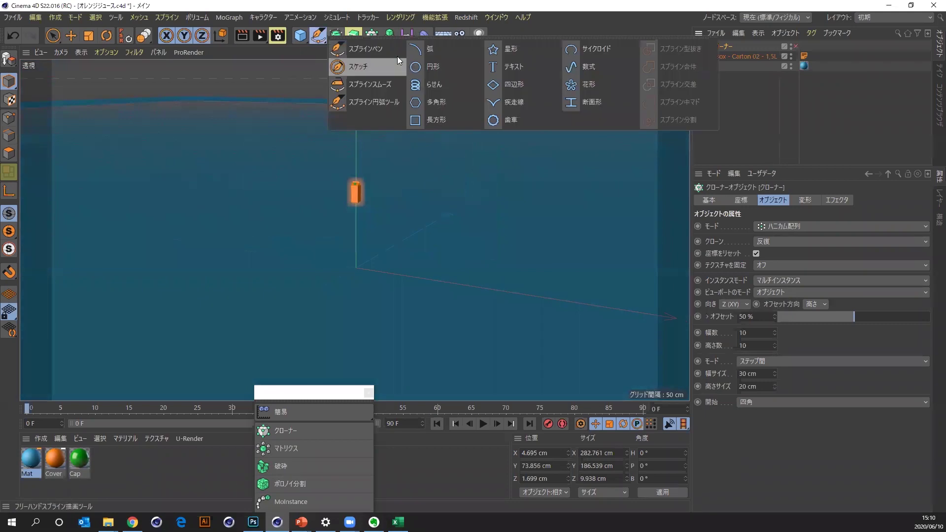
{"action": "left_click", "coordinate": [436, 102]}
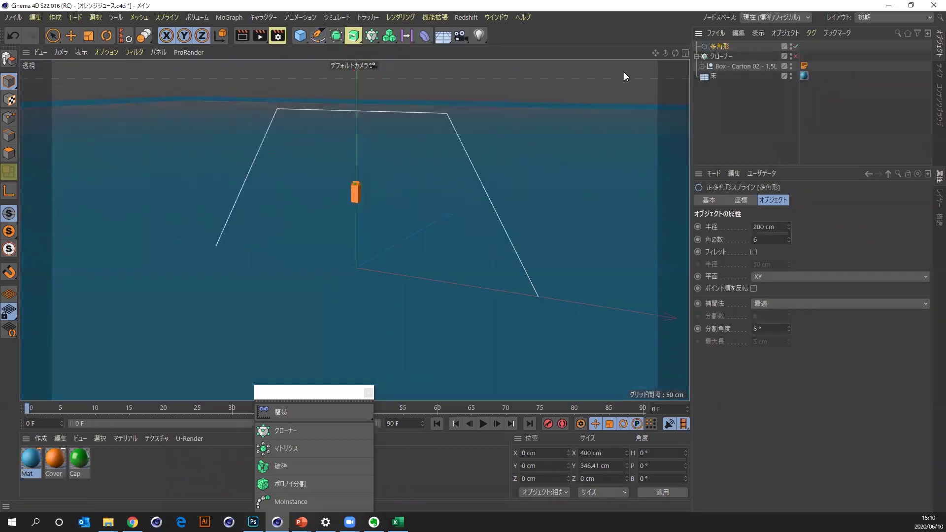
{"action": "left_click_drag", "start_coordinate": [666, 53], "coordinate": [656, 52]}
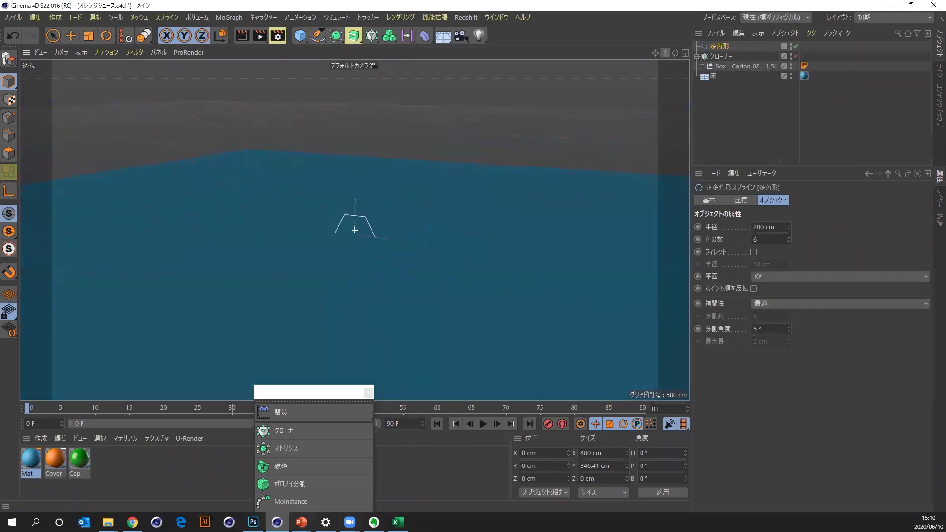
Hide the floor and place the hexagon spline inside a new Extrude object.
{"action": "left_click", "coordinate": [791, 74]}
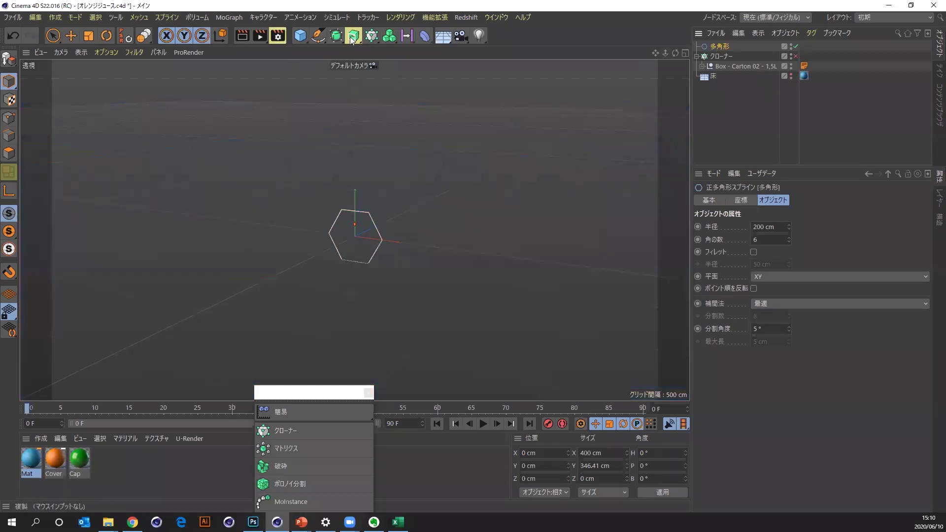
{"action": "left_click", "coordinate": [336, 35]}
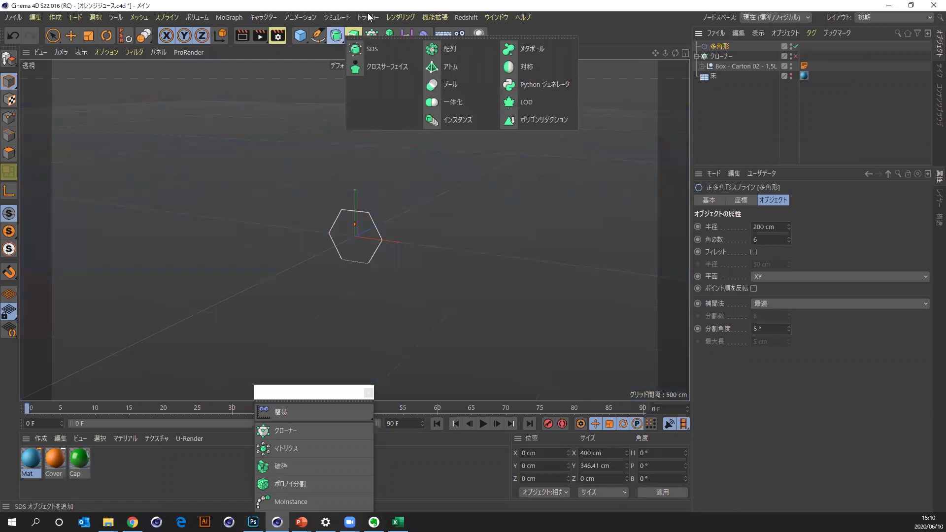
{"action": "left_click", "coordinate": [354, 35]}
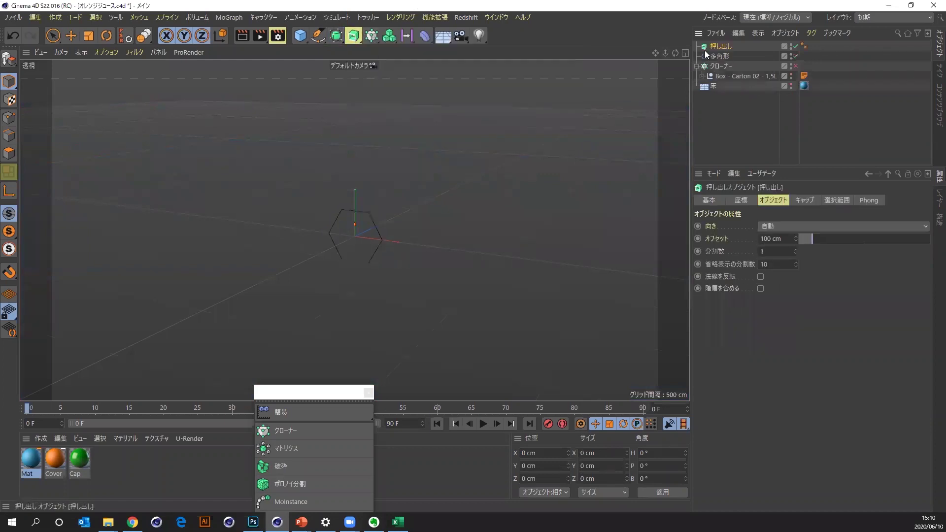
{"action": "left_click_drag", "start_coordinate": [720, 55], "coordinate": [721, 46]}
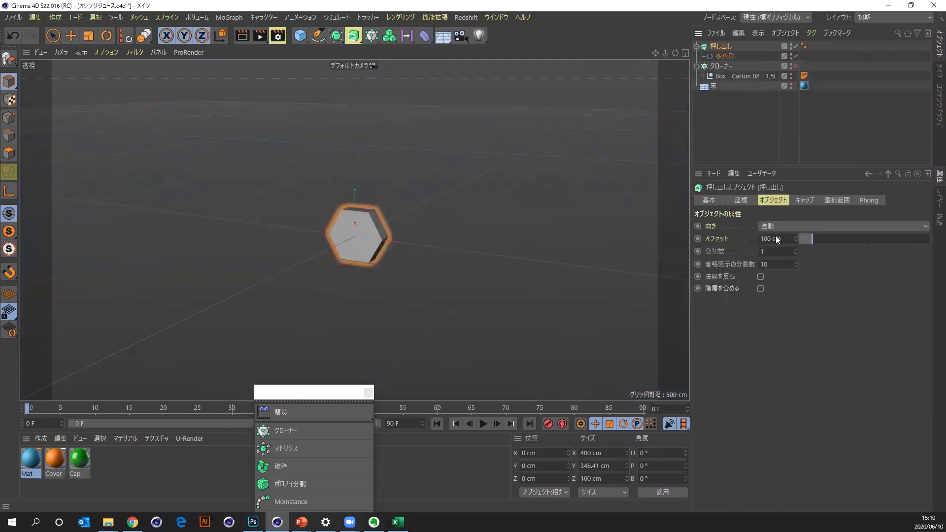
Give the extrusion's caps a 45.97 cm rounded bevel and add a new cloner.
{"action": "left_click", "coordinate": [799, 202]}
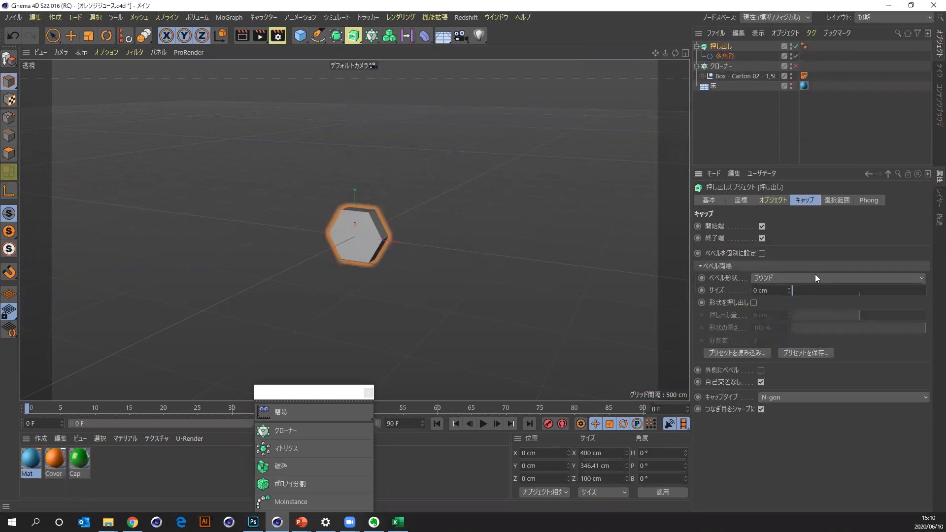
{"action": "left_click_drag", "start_coordinate": [821, 292], "coordinate": [854, 291]}
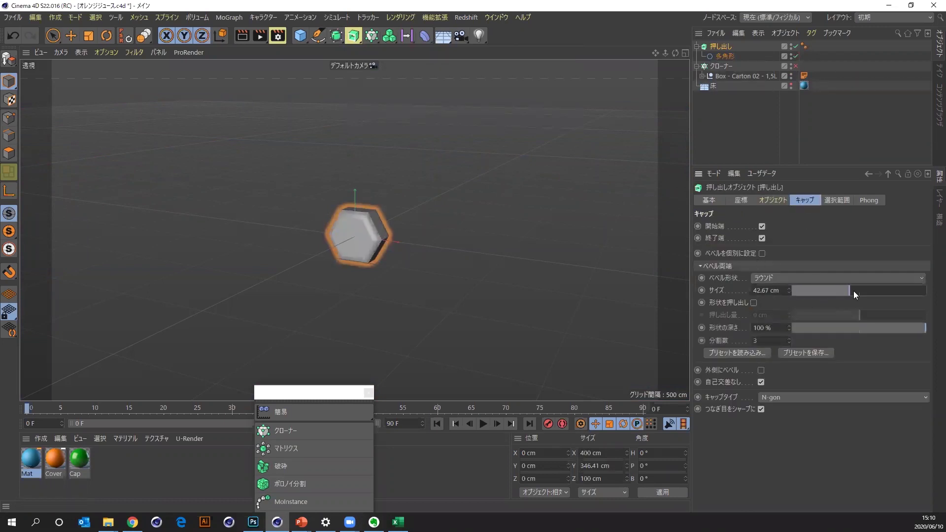
{"action": "left_click", "coordinate": [372, 36]}
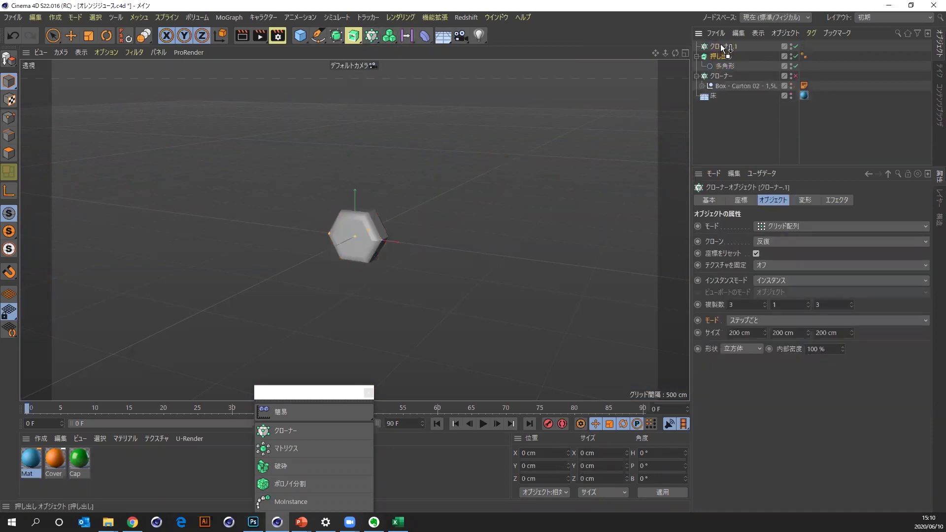
Put the extruded hexagon under the new cloner in Honeycomb Array mode.
{"action": "left_click_drag", "start_coordinate": [721, 43], "coordinate": [724, 46]}
{"action": "left_click", "coordinate": [794, 224]}
{"action": "left_click", "coordinate": [803, 295]}
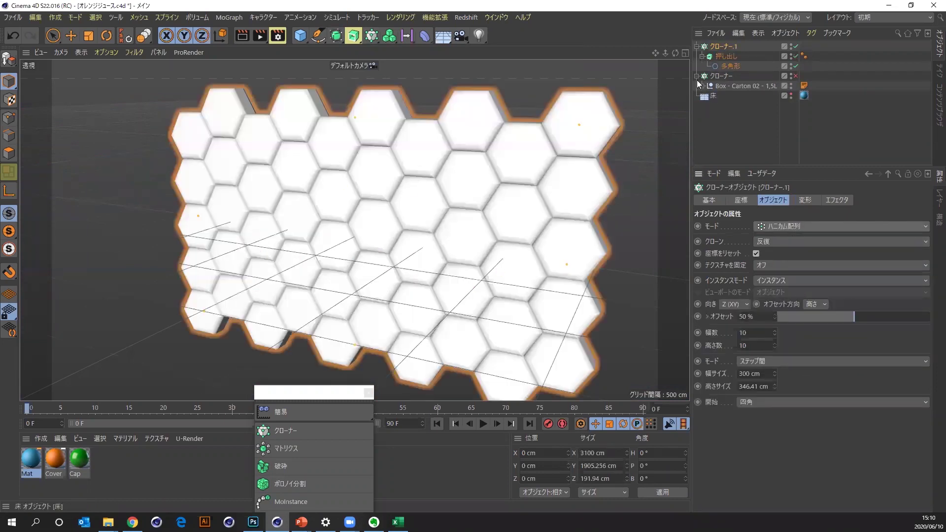
{"action": "left_click_drag", "start_coordinate": [666, 53], "coordinate": [349, 208]}
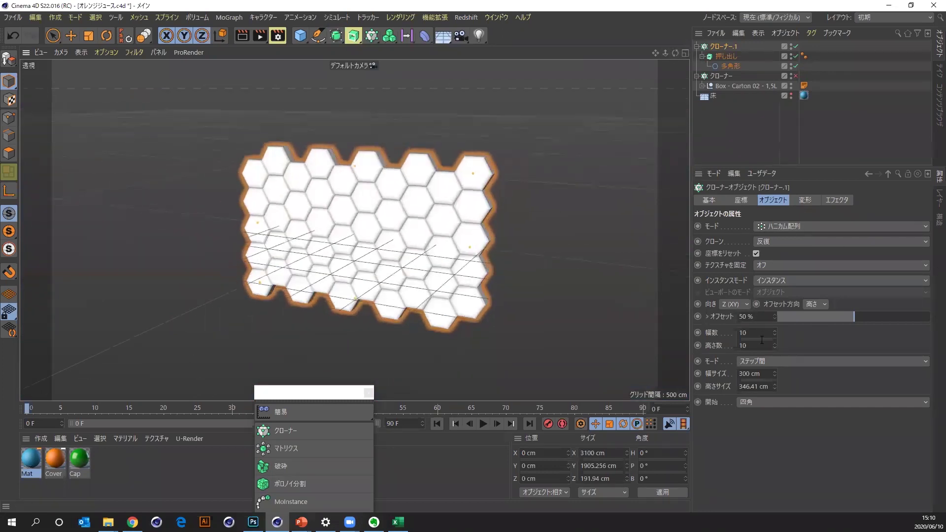
Make the honeycomb 17 wide by 15 high and frame the hex-tile wall from the front.
{"action": "scroll", "coordinate": [762, 334], "scroll_direction": "up", "scroll_amount": 2}
{"action": "scroll", "coordinate": [762, 335], "scroll_direction": "up", "scroll_amount": 2}
{"action": "scroll", "coordinate": [761, 335], "scroll_direction": "up", "scroll_amount": 3}
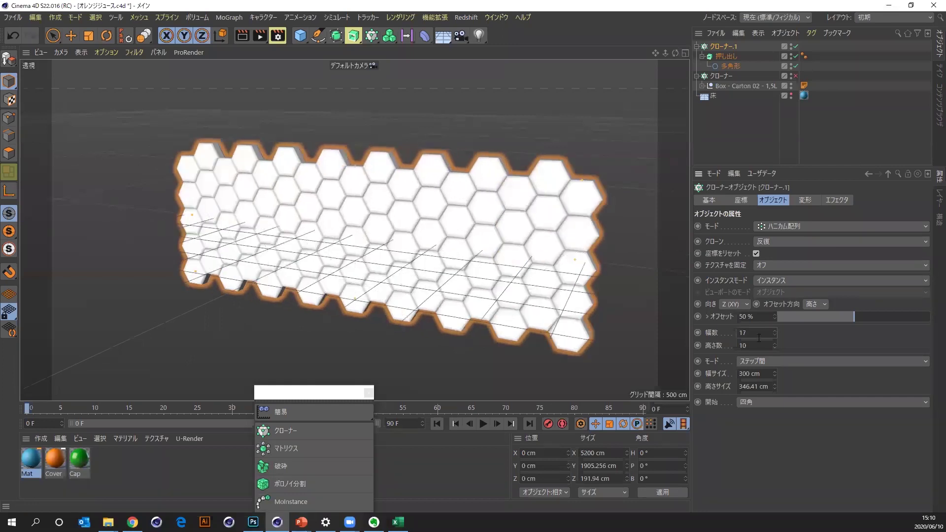
{"action": "scroll", "coordinate": [756, 347], "scroll_direction": "up", "scroll_amount": 1}
{"action": "scroll", "coordinate": [756, 347], "scroll_direction": "up", "scroll_amount": 2}
{"action": "scroll", "coordinate": [756, 347], "scroll_direction": "up", "scroll_amount": 2}
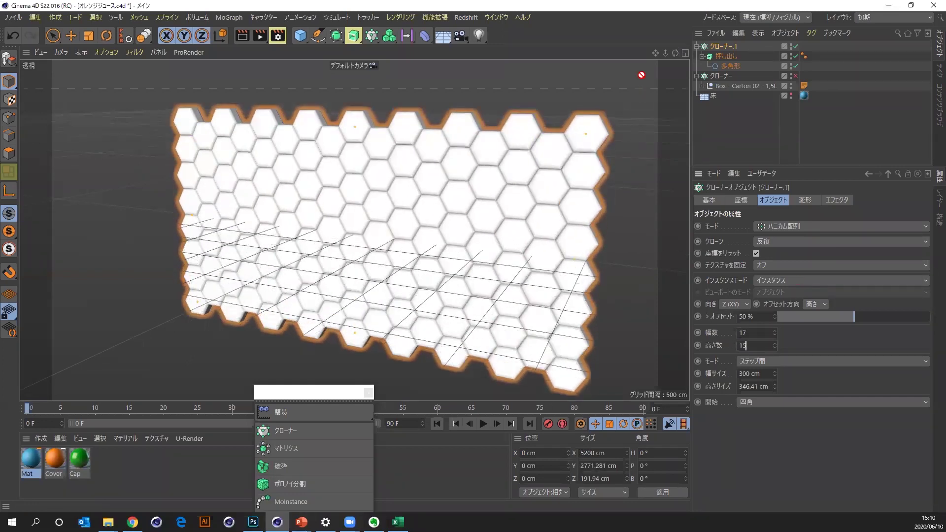
{"action": "left_click_drag", "start_coordinate": [675, 53], "coordinate": [677, 70]}
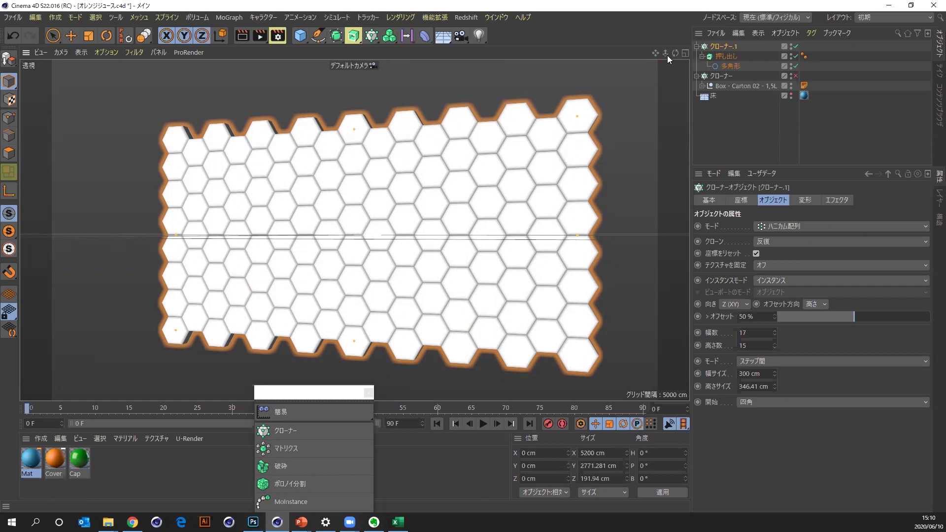
{"action": "left_click_drag", "start_coordinate": [665, 52], "coordinate": [518, 181]}
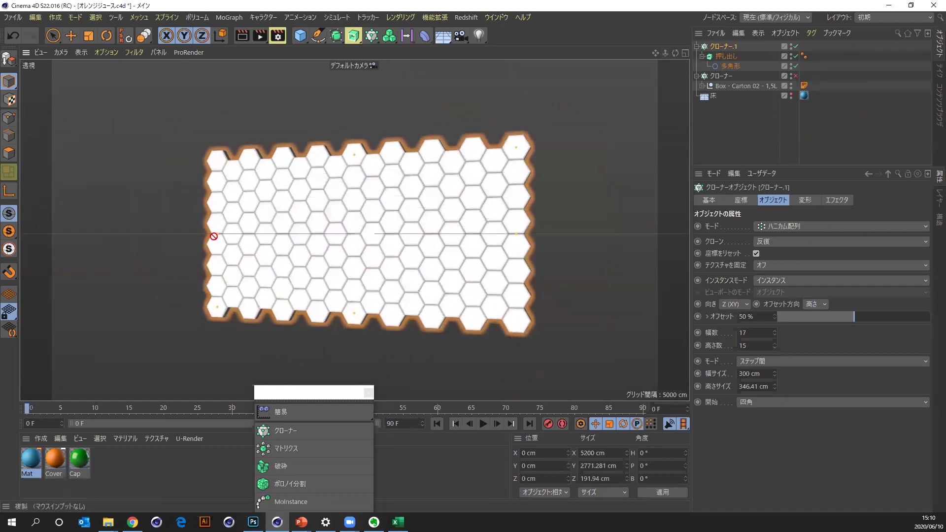
{"action": "left_click_drag", "start_coordinate": [656, 52], "coordinate": [656, 52]}
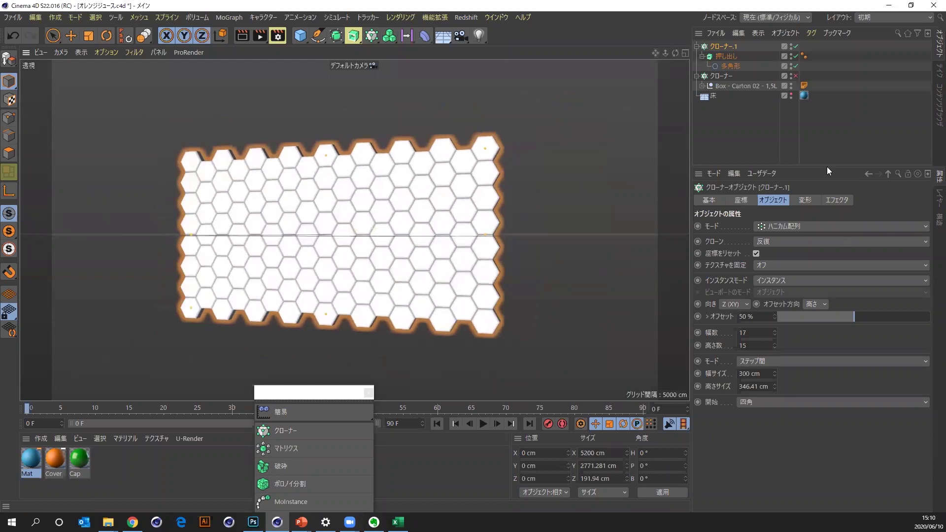
{"action": "left_click", "coordinate": [786, 226]}
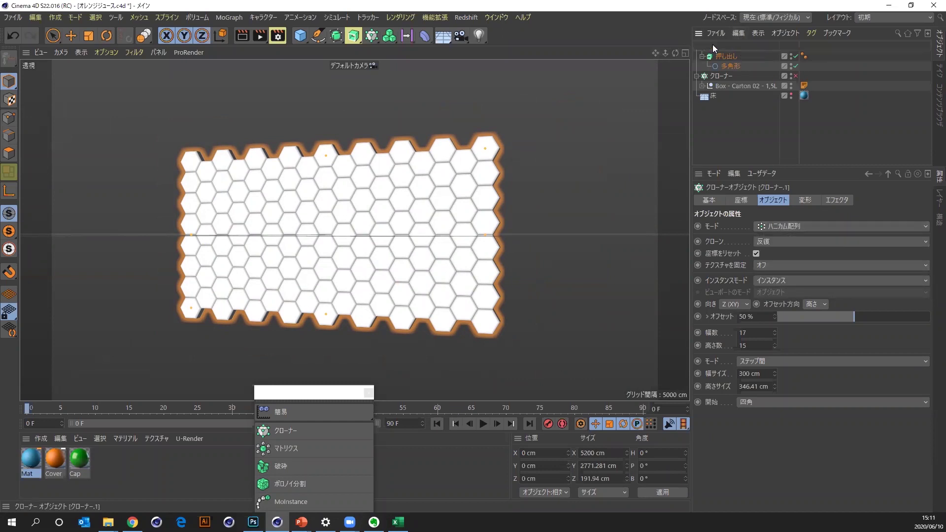
Delete the hex-tile cloner and re-enable the original carton cloner.
{"action": "key", "text": "Delete"}
{"action": "left_click", "coordinate": [717, 47]}
{"action": "left_click", "coordinate": [795, 46]}
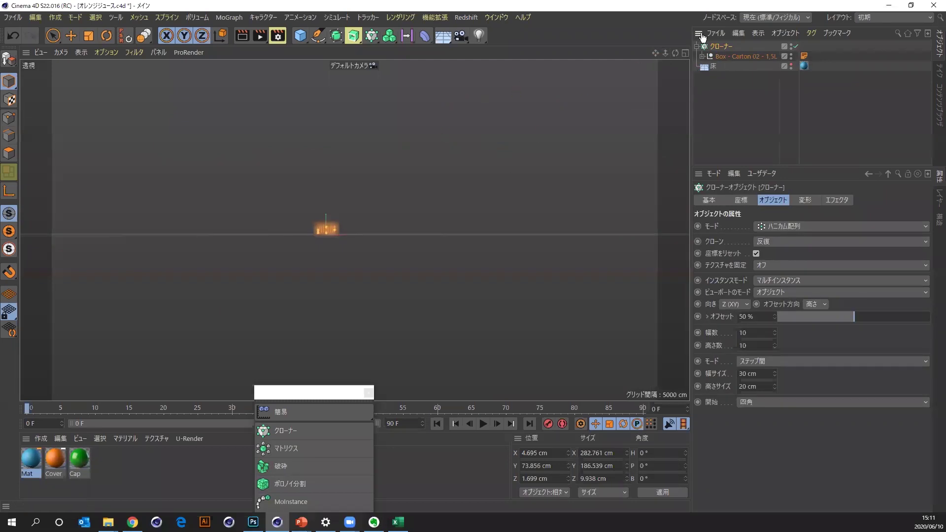
{"action": "left_click_drag", "start_coordinate": [666, 52], "coordinate": [666, 52]}
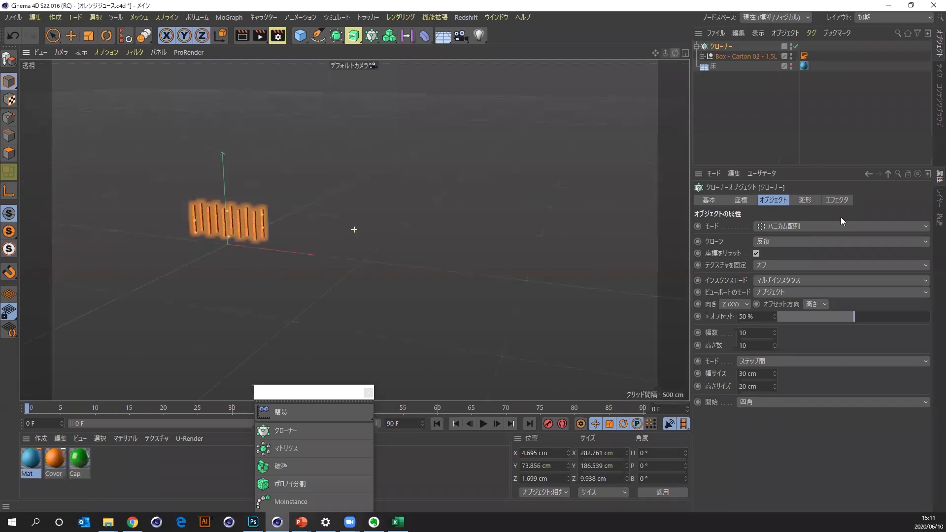
Switch the carton cloner's mode to Object.
{"action": "left_click", "coordinate": [811, 226]}
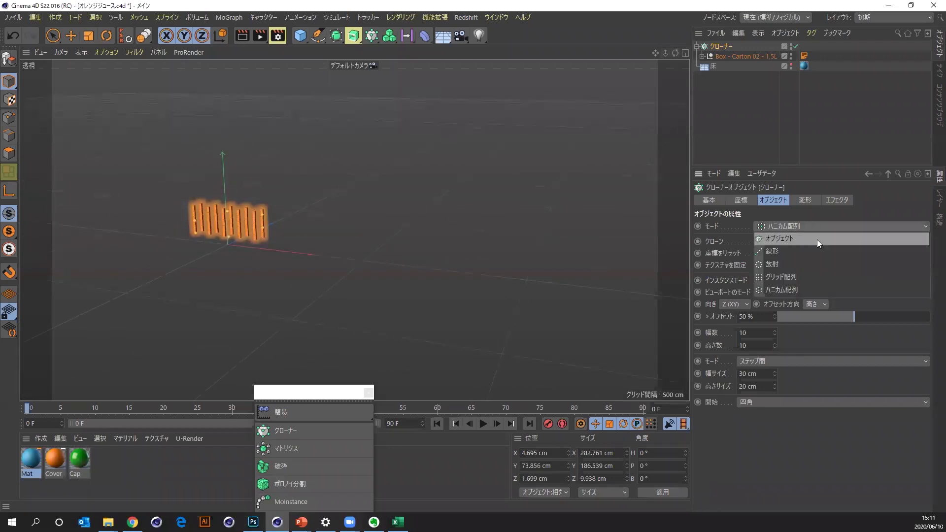
{"action": "left_click", "coordinate": [817, 240]}
{"action": "middle_click_drag", "start_coordinate": [242, 217], "coordinate": [355, 228], "text": "alt"}
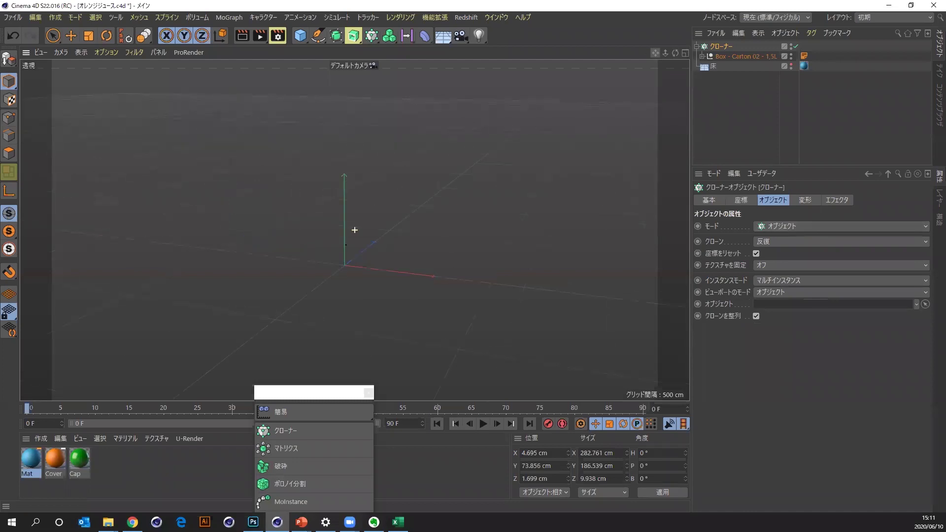
{"action": "left_click", "coordinate": [306, 41]}
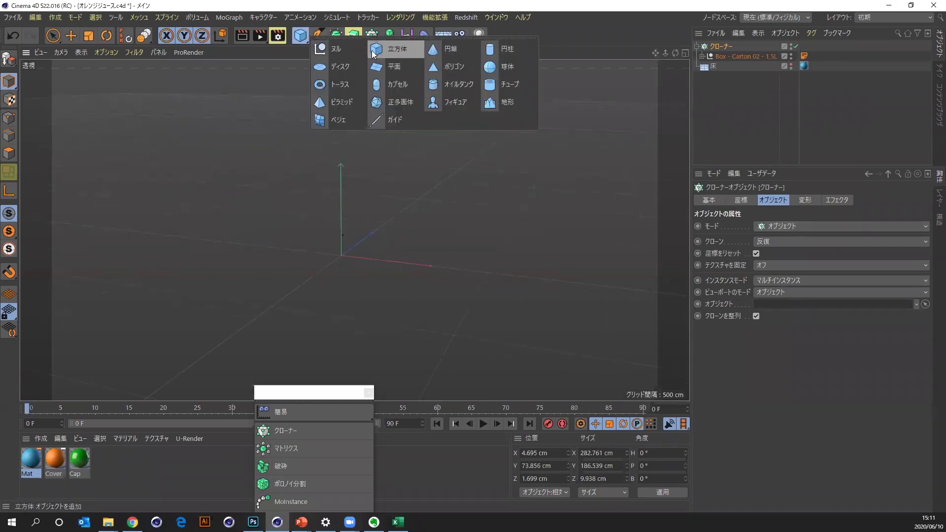
Add a cube and make it the cloner's target, spreading cartons over its surface.
{"action": "left_click", "coordinate": [377, 53]}
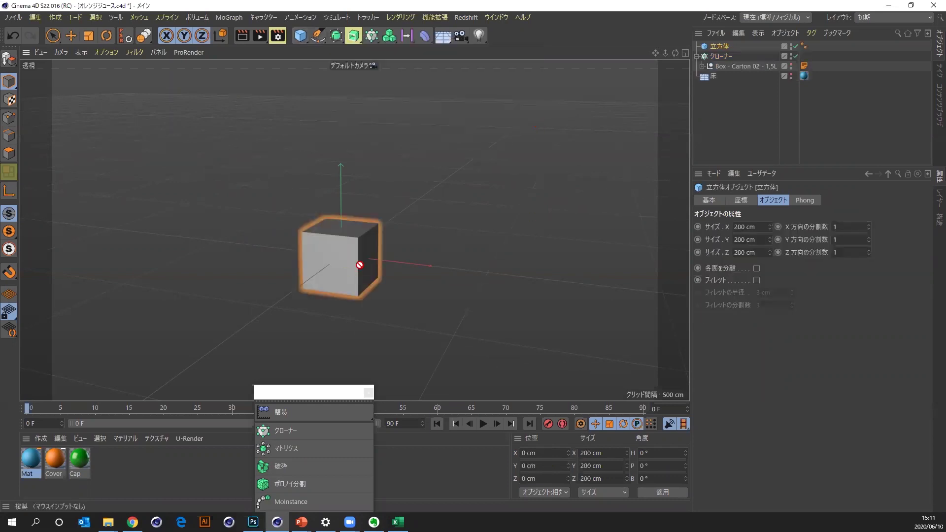
{"action": "left_click", "coordinate": [724, 57]}
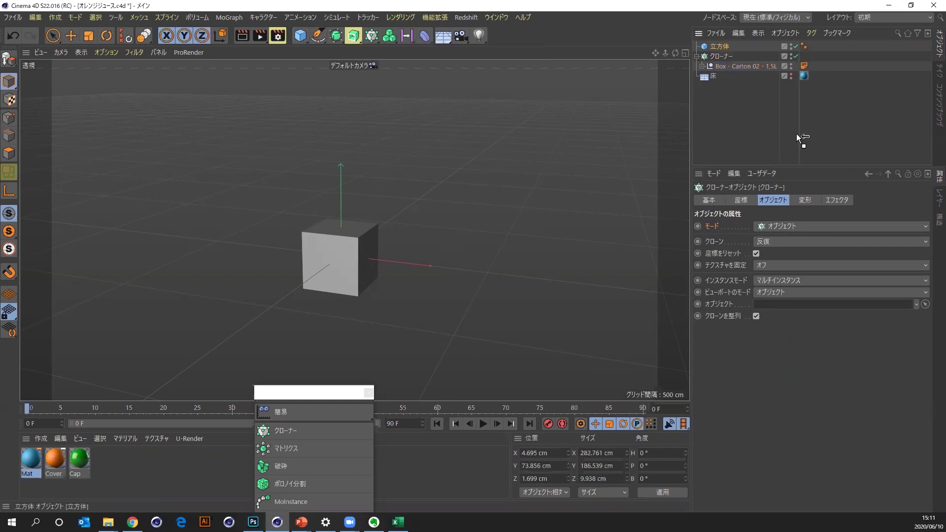
{"action": "left_click_drag", "start_coordinate": [799, 137], "coordinate": [808, 304]}
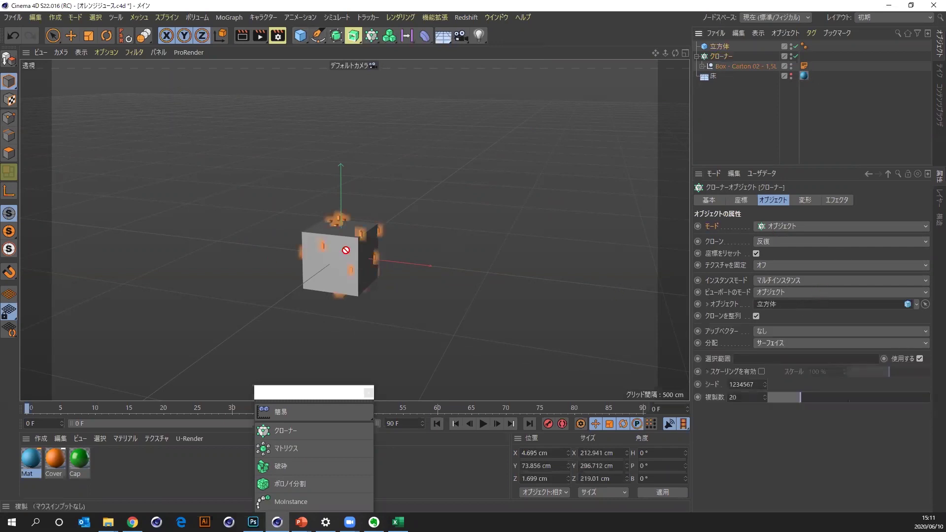
{"action": "scroll", "coordinate": [346, 251], "scroll_direction": "up", "scroll_amount": 5}
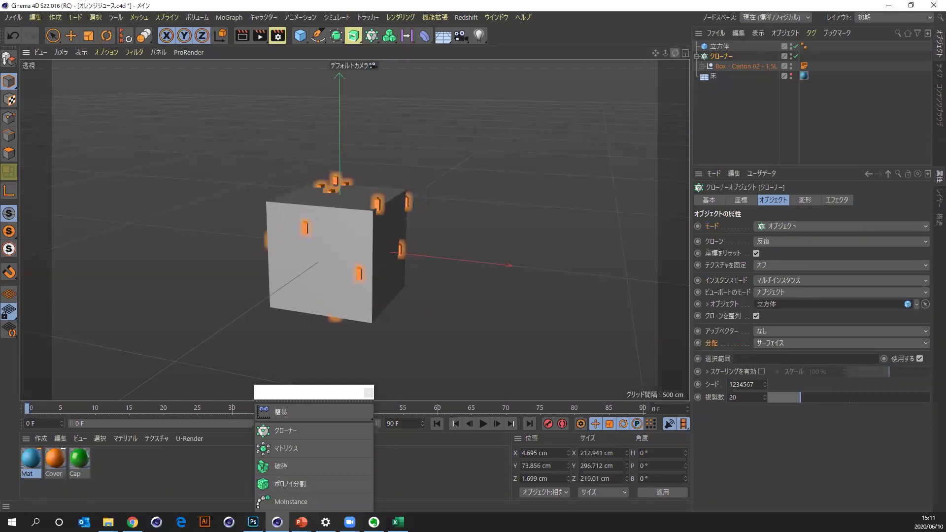
{"action": "left_click_drag", "start_coordinate": [673, 52], "coordinate": [656, 55]}
{"action": "left_click_drag", "start_coordinate": [354, 230], "coordinate": [289, 198]}
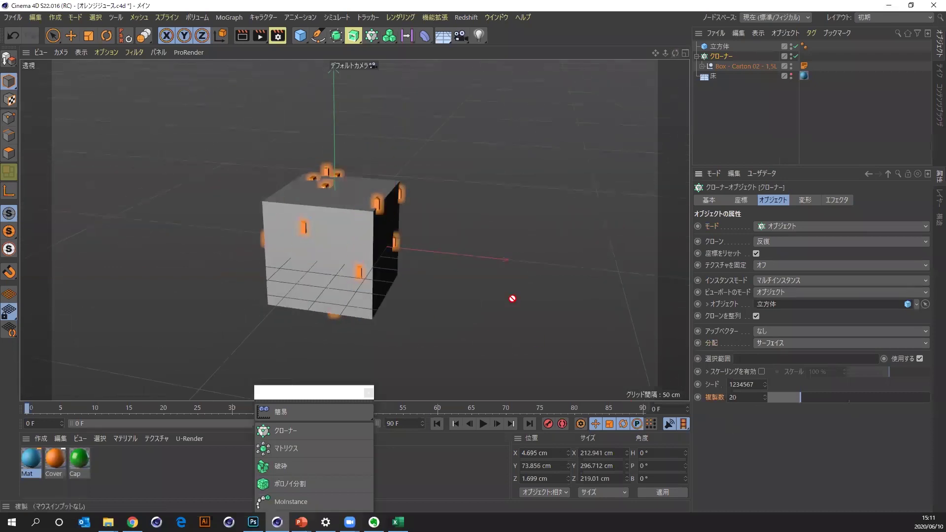
Raise the clone count to 100 and distribute clones on the cube's vertices (頂点).
{"action": "mouse_move", "coordinate": [801, 403]}
{"action": "left_mouse_down"}
{"action": "mouse_move", "coordinate": [857, 397]}
{"action": "mouse_move", "coordinate": [739, 392]}
{"action": "mouse_move", "coordinate": [930, 397]}
{"action": "left_mouse_up"}
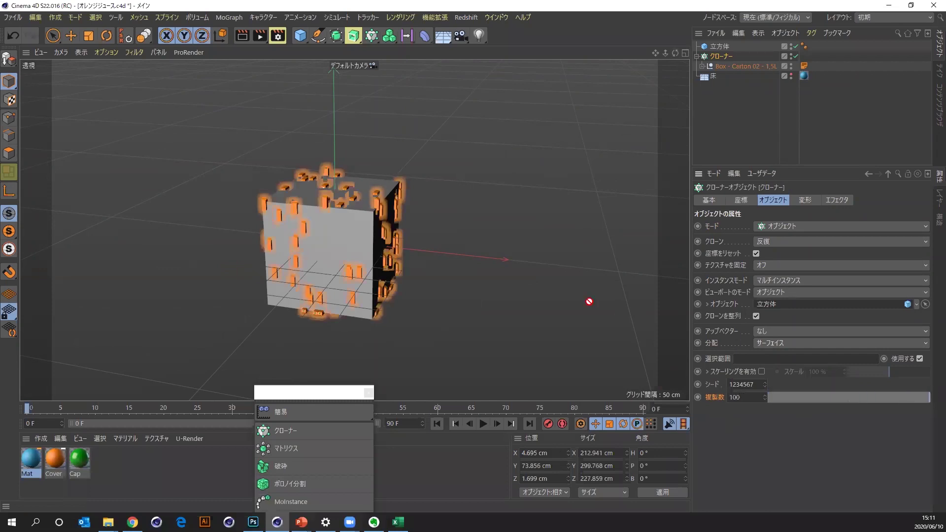
{"action": "left_click_drag", "start_coordinate": [676, 53], "coordinate": [673, 74]}
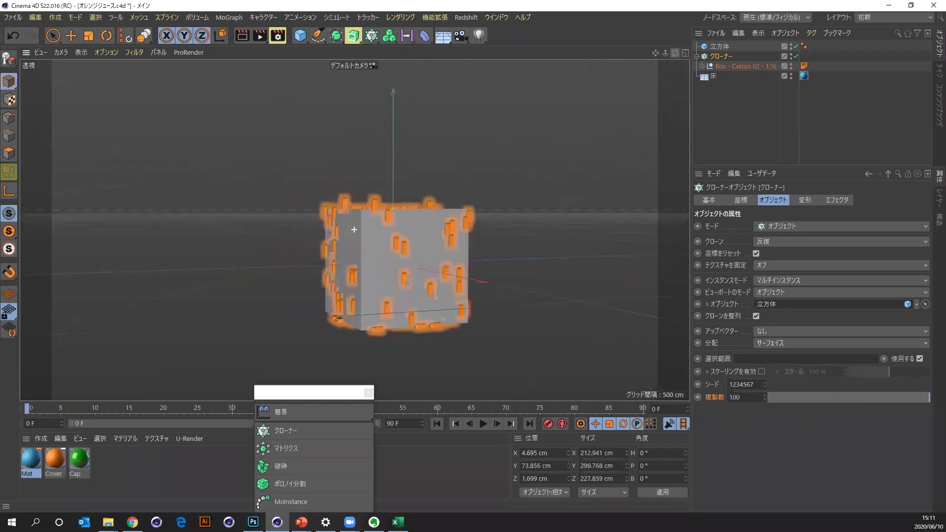
{"action": "left_click_drag", "start_coordinate": [354, 230], "coordinate": [488, 344]}
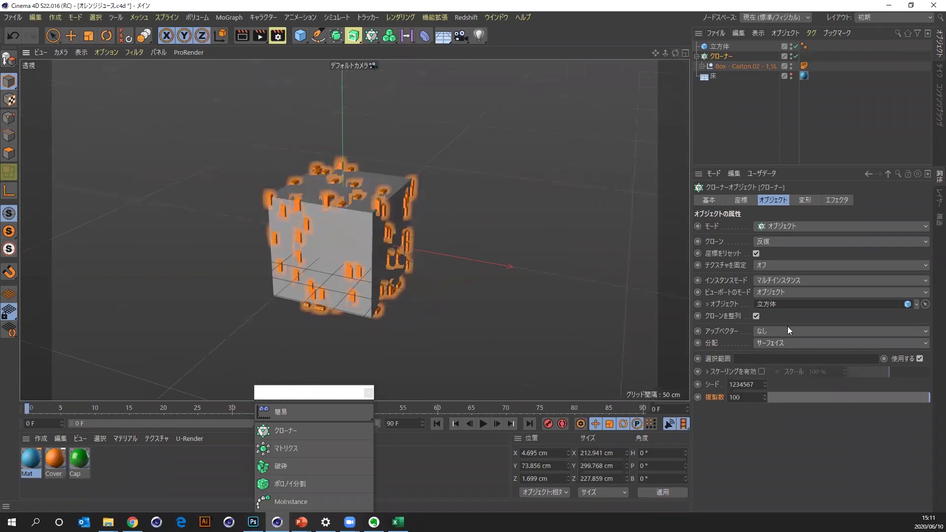
{"action": "left_click", "coordinate": [765, 341]}
{"action": "left_click", "coordinate": [764, 355]}
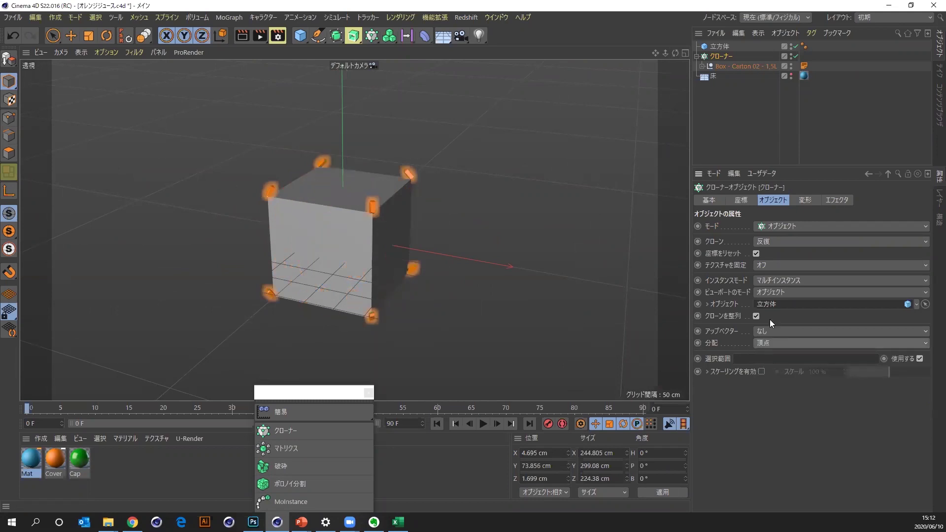
Give the cube 2 segments on each of its X, Y and Z axes.
{"action": "left_click", "coordinate": [721, 47]}
{"action": "left_click_drag", "start_coordinate": [721, 46], "coordinate": [310, 271]}
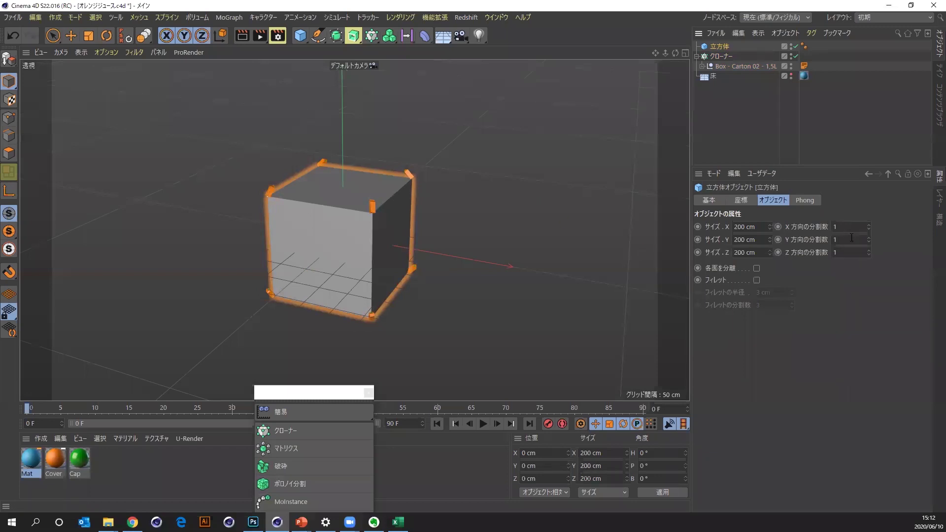
{"action": "double_click", "coordinate": [842, 226]}
{"action": "type", "text": "22"}
{"action": "double_click", "coordinate": [833, 253]}
{"action": "type", "text": "2"}
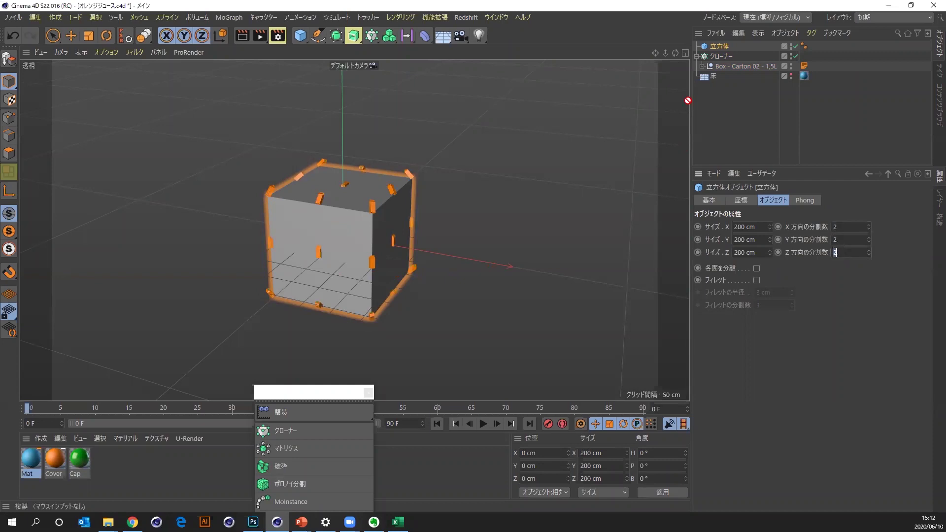
Distribute the clones along the cube's edges (エッジ) and show Gouraud shading with lines.
{"action": "left_click", "coordinate": [722, 56]}
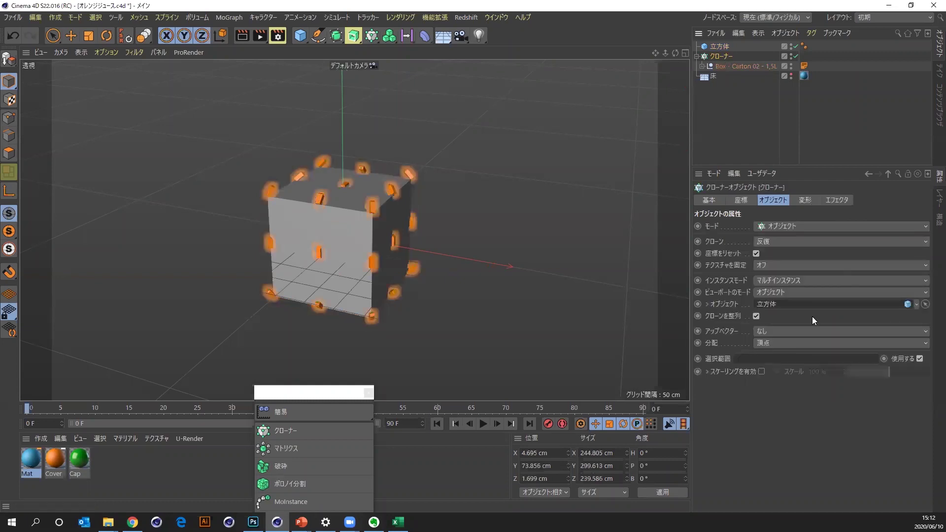
{"action": "left_click", "coordinate": [769, 338]}
{"action": "left_click", "coordinate": [777, 369]}
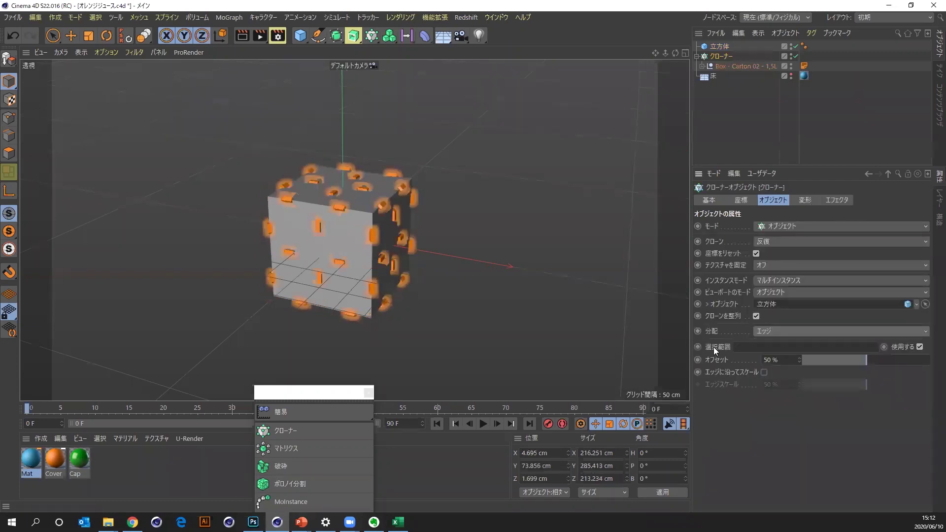
{"action": "left_click", "coordinate": [81, 52]}
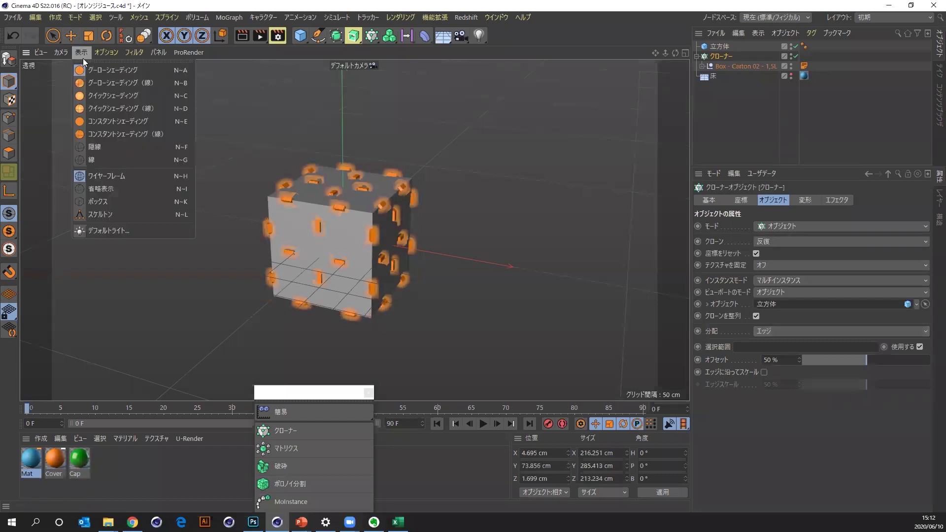
{"action": "left_click", "coordinate": [82, 83]}
{"action": "scroll", "coordinate": [361, 213], "scroll_direction": "up", "scroll_amount": 2}
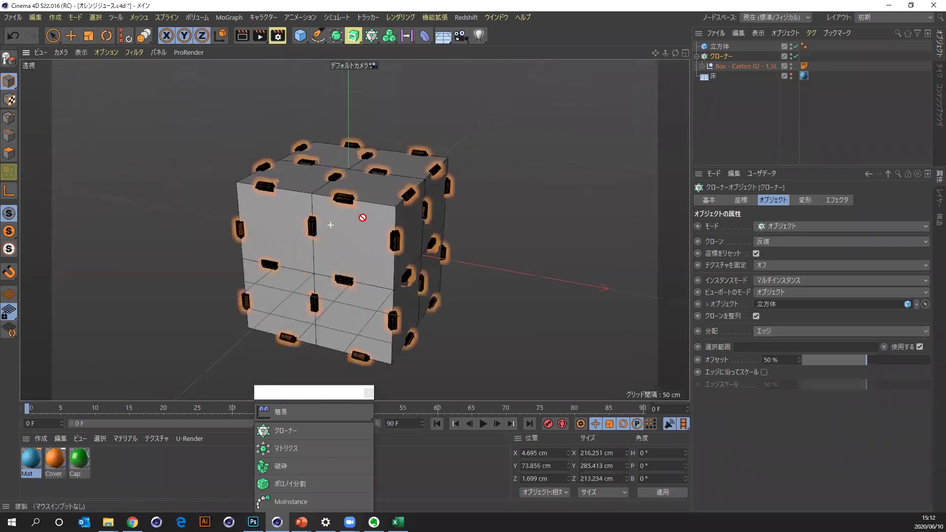
{"action": "scroll", "coordinate": [365, 216], "scroll_direction": "up", "scroll_amount": 1}
{"action": "scroll", "coordinate": [365, 216], "scroll_direction": "up", "scroll_amount": 1}
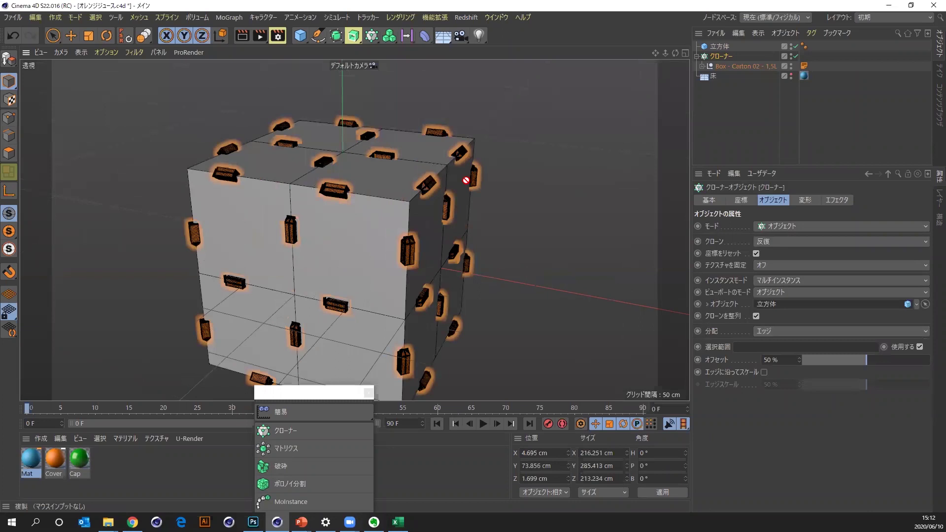
{"action": "left_click", "coordinate": [770, 332]}
Set distribution to polygon centres, then Volume, and toggle the cube's visibility off and on.
{"action": "left_click", "coordinate": [783, 372]}
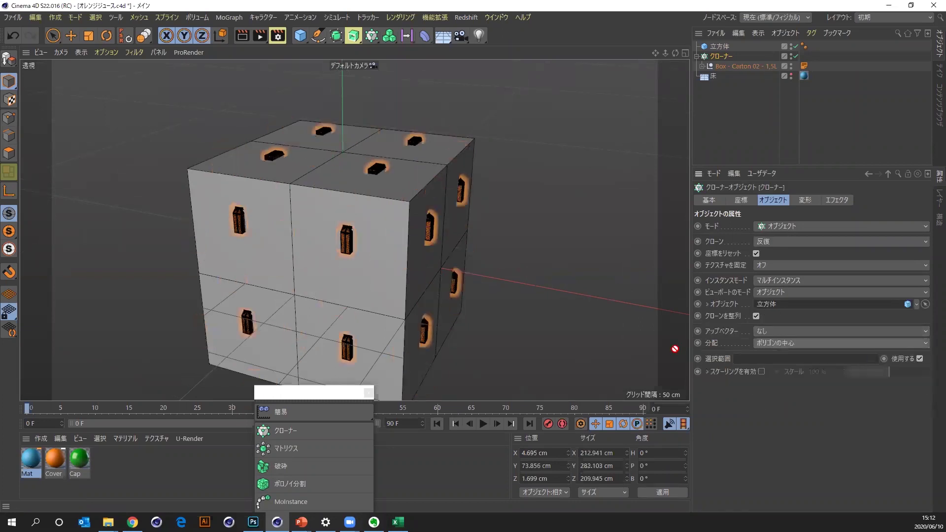
{"action": "left_click", "coordinate": [768, 342]}
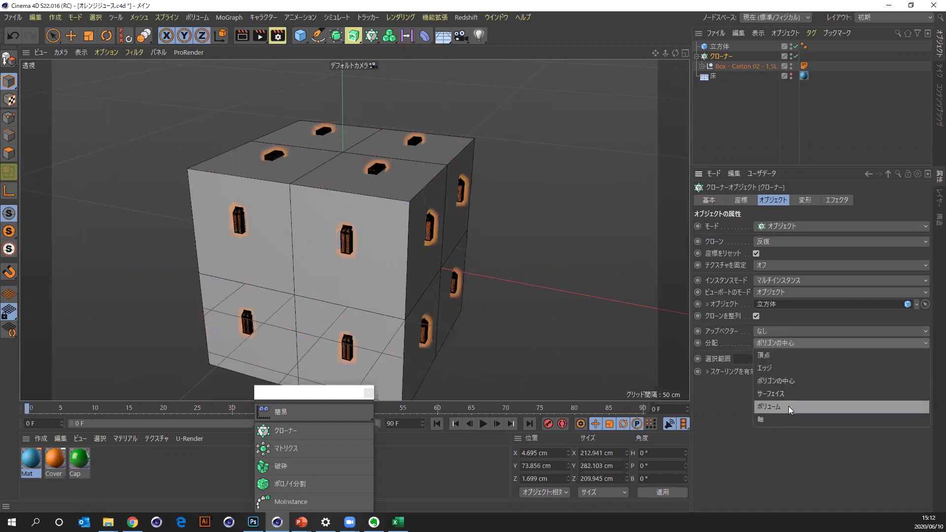
{"action": "left_click", "coordinate": [789, 407]}
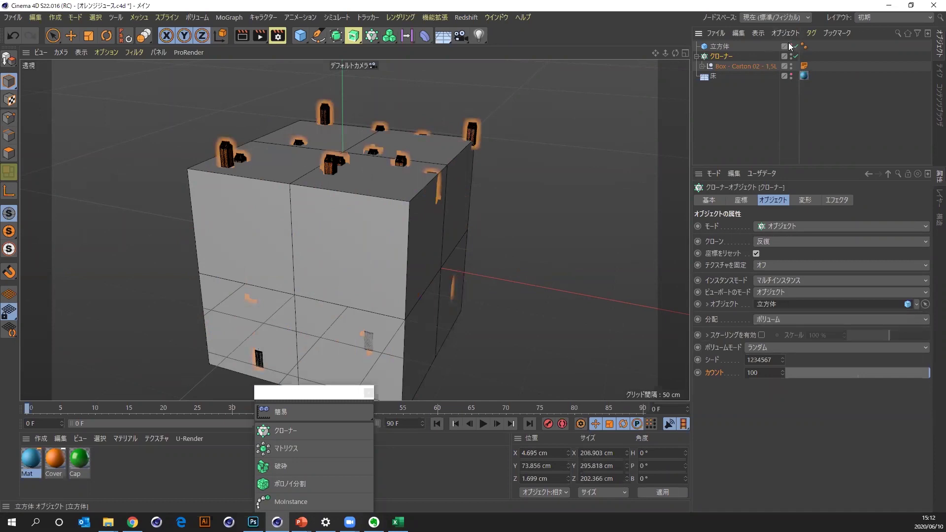
{"action": "left_click", "coordinate": [792, 46]}
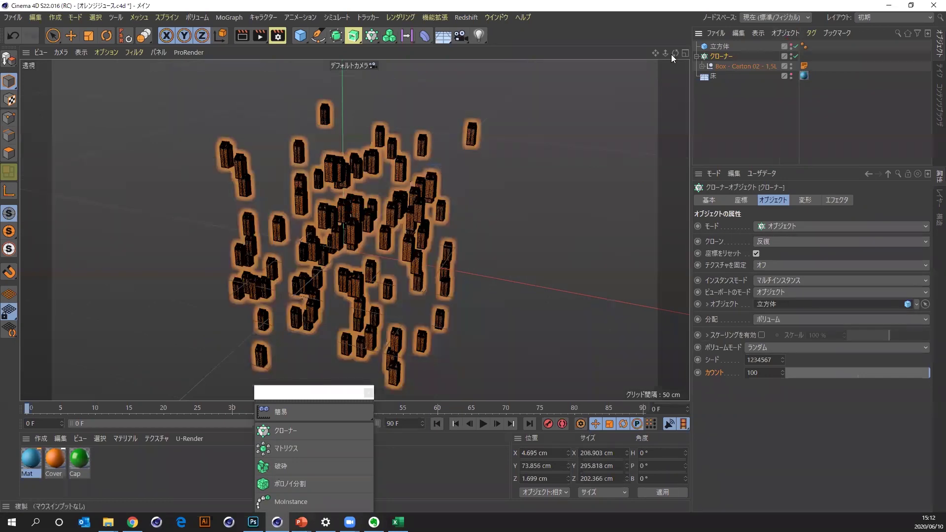
{"action": "left_click_drag", "start_coordinate": [676, 53], "coordinate": [710, 54]}
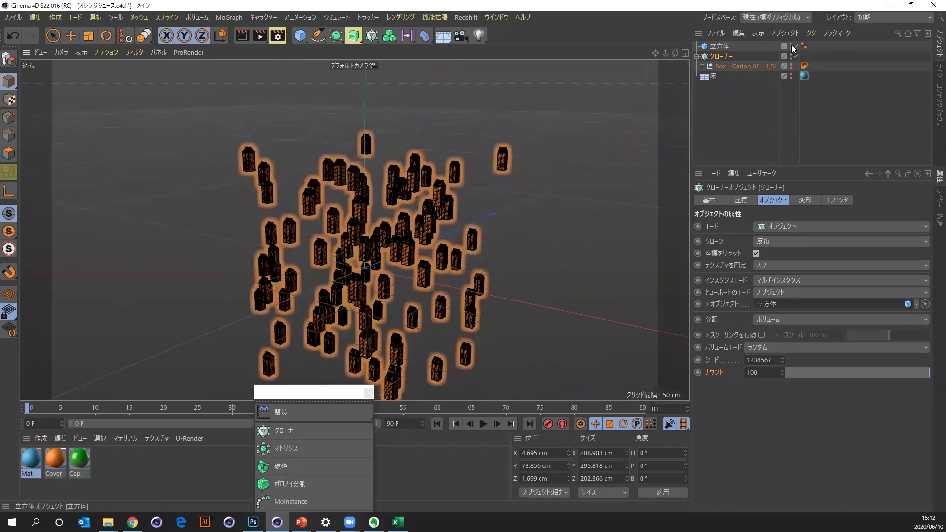
{"action": "left_click", "coordinate": [792, 46]}
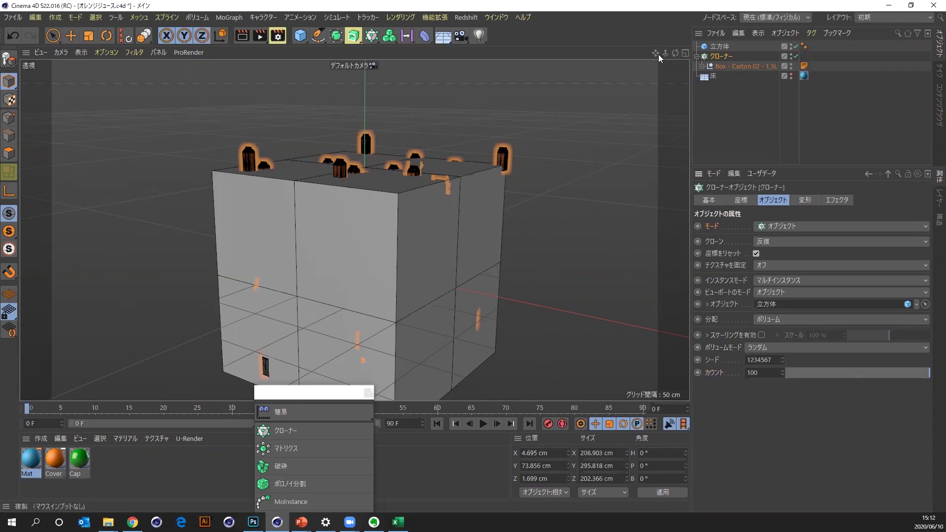
{"action": "left_click_drag", "start_coordinate": [665, 52], "coordinate": [636, 53]}
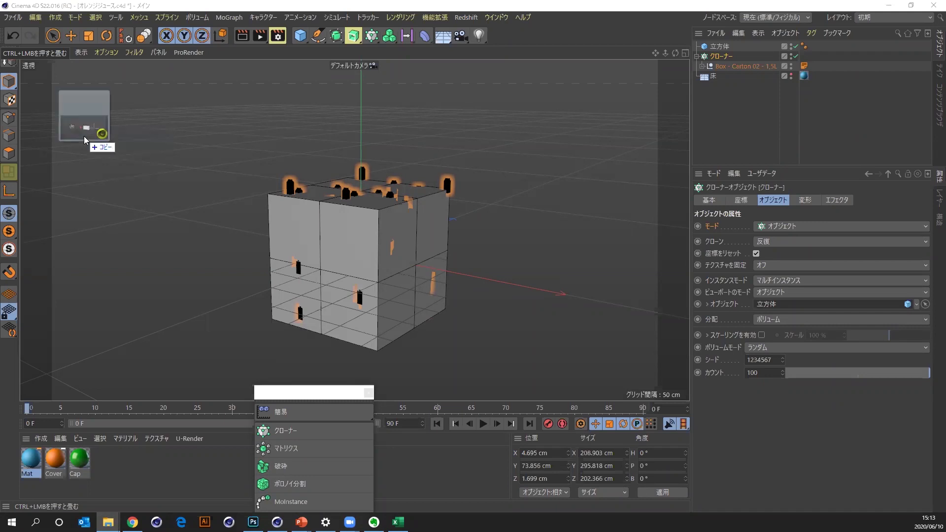
Open the クローナー.c4d example scene, confirming with はい, and zoom in on it.
{"action": "left_click_drag", "start_coordinate": [79, 129], "coordinate": [227, 182]}
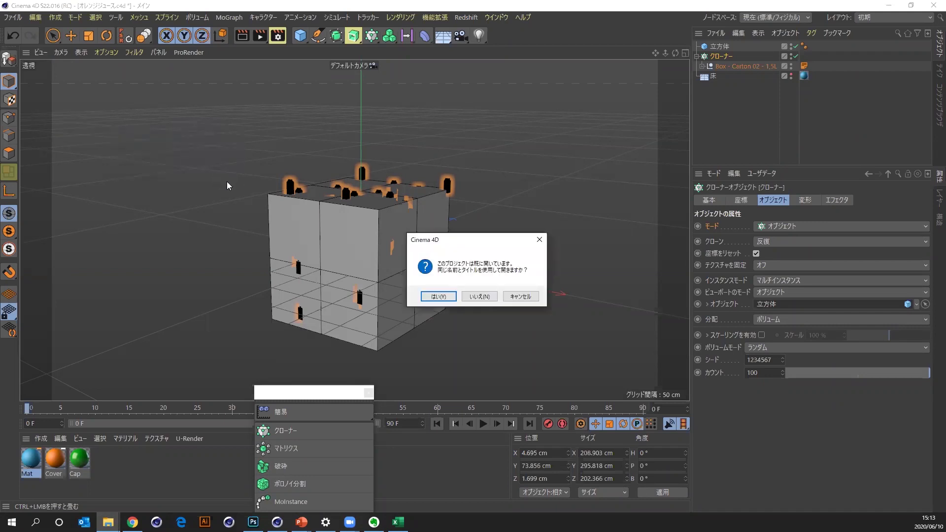
{"action": "left_click", "coordinate": [438, 296]}
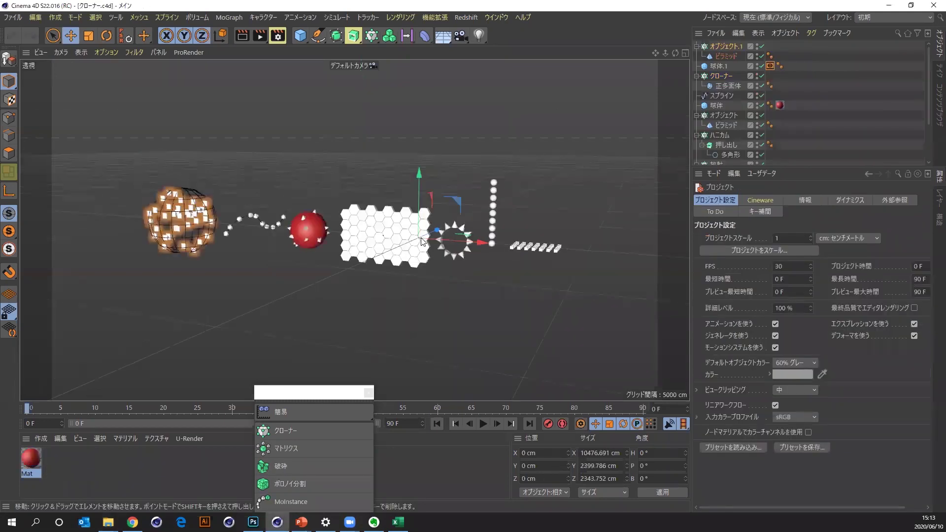
{"action": "scroll", "coordinate": [474, 209], "scroll_direction": "up", "scroll_amount": 2}
{"action": "scroll", "coordinate": [512, 227], "scroll_direction": "up", "scroll_amount": 1}
{"action": "scroll", "coordinate": [556, 243], "scroll_direction": "up", "scroll_amount": 2}
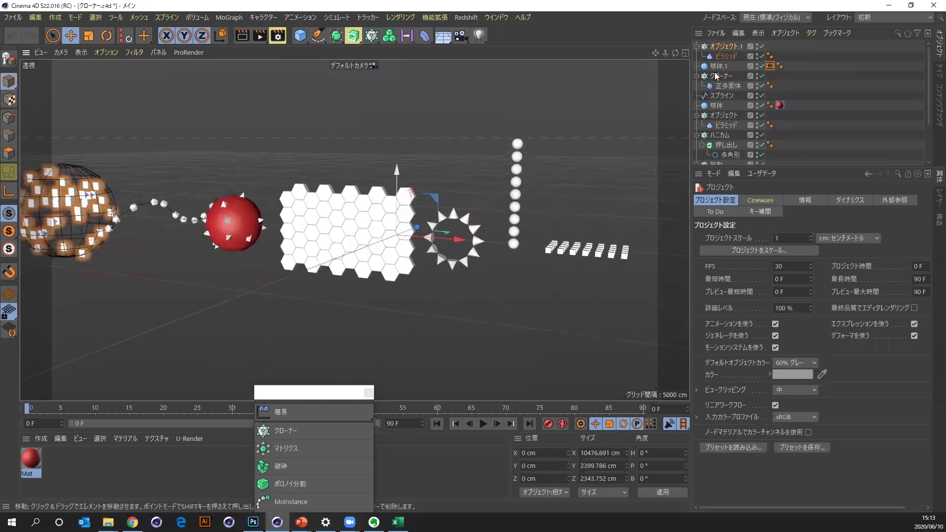
{"action": "middle_click_drag", "start_coordinate": [163, 229], "coordinate": [354, 229], "text": "alt"}
{"action": "scroll", "coordinate": [437, 257], "scroll_direction": "up", "scroll_amount": 1}
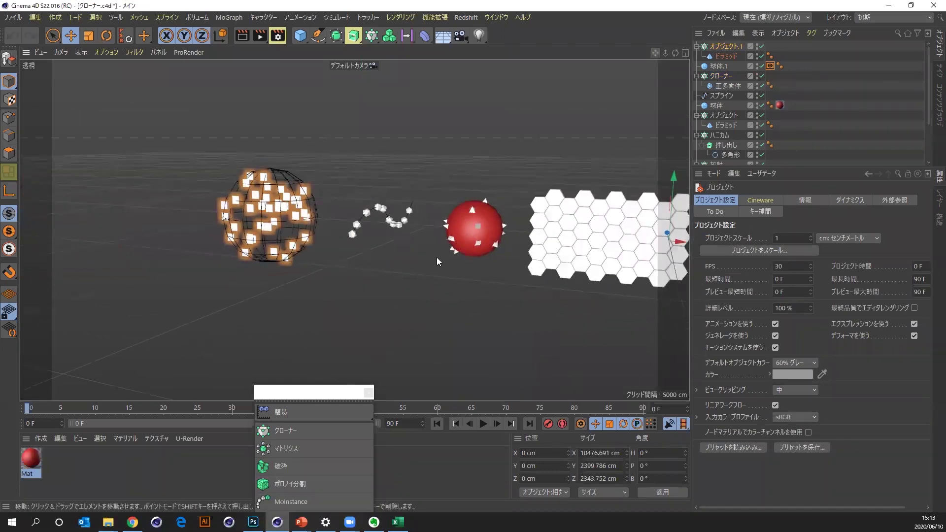
{"action": "scroll", "coordinate": [445, 251], "scroll_direction": "up", "scroll_amount": 2}
{"action": "scroll", "coordinate": [444, 251], "scroll_direction": "up", "scroll_amount": 2}
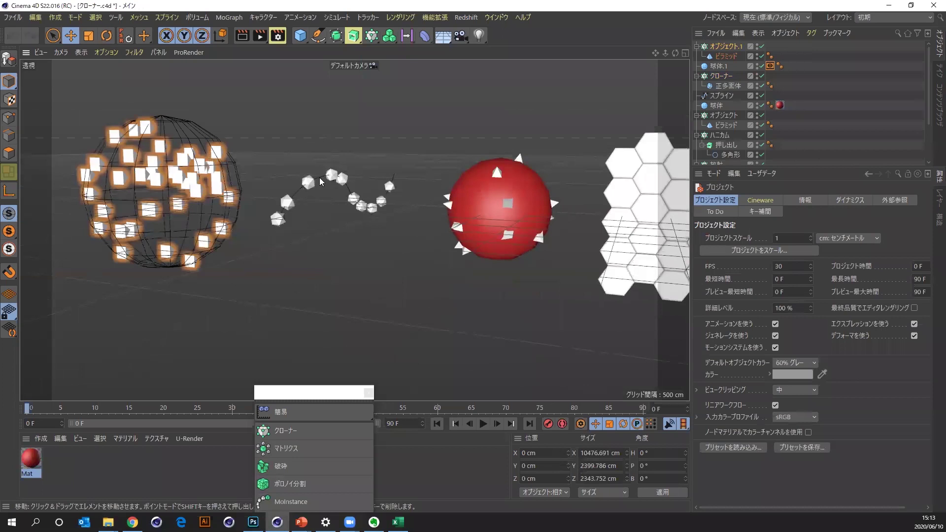
Select the spline the clones follow and nudge it in the viewport.
{"action": "left_click", "coordinate": [324, 199]}
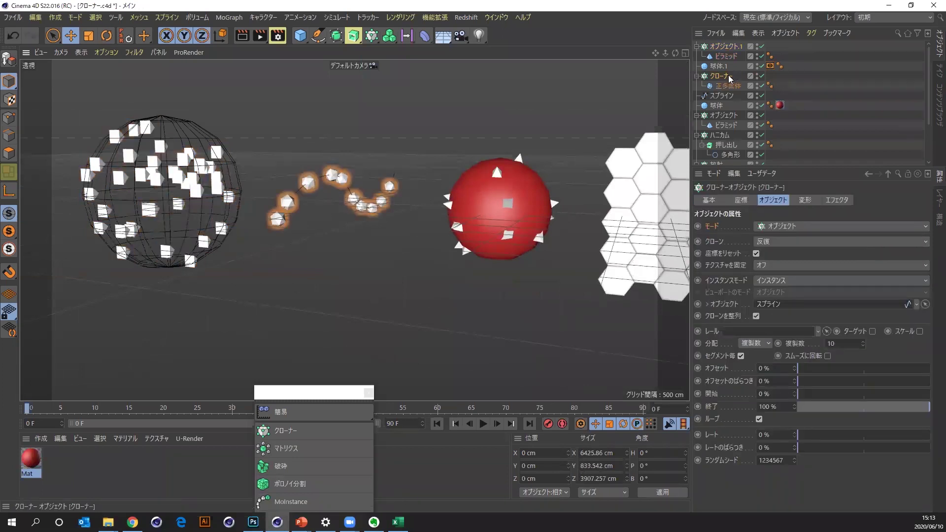
{"action": "left_click", "coordinate": [721, 96]}
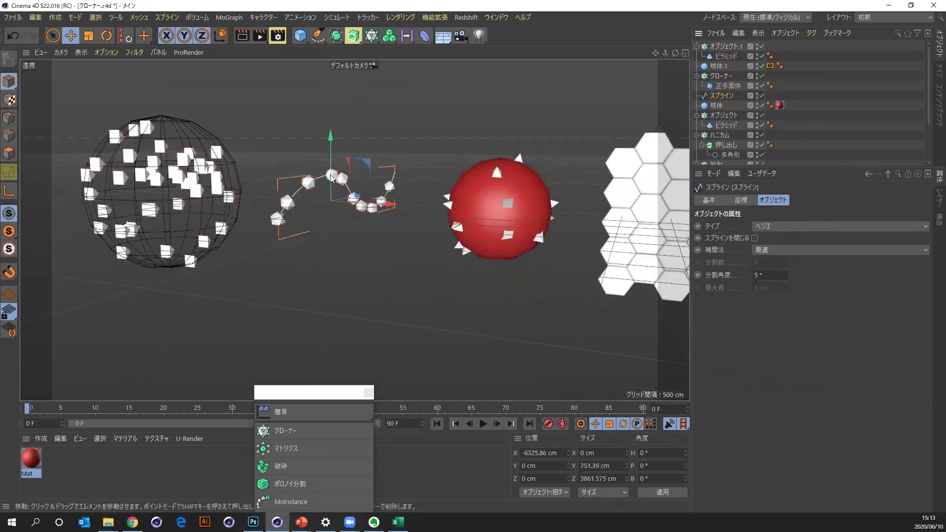
{"action": "left_click_drag", "start_coordinate": [337, 143], "coordinate": [326, 172]}
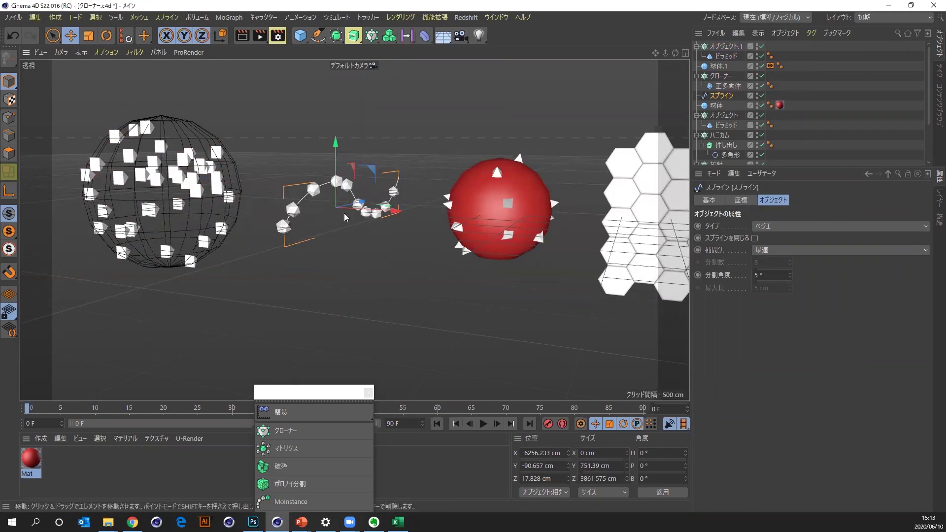
Switch to the オレンジジュース.c4d document and delete the cube.
{"action": "left_click", "coordinate": [498, 18]}
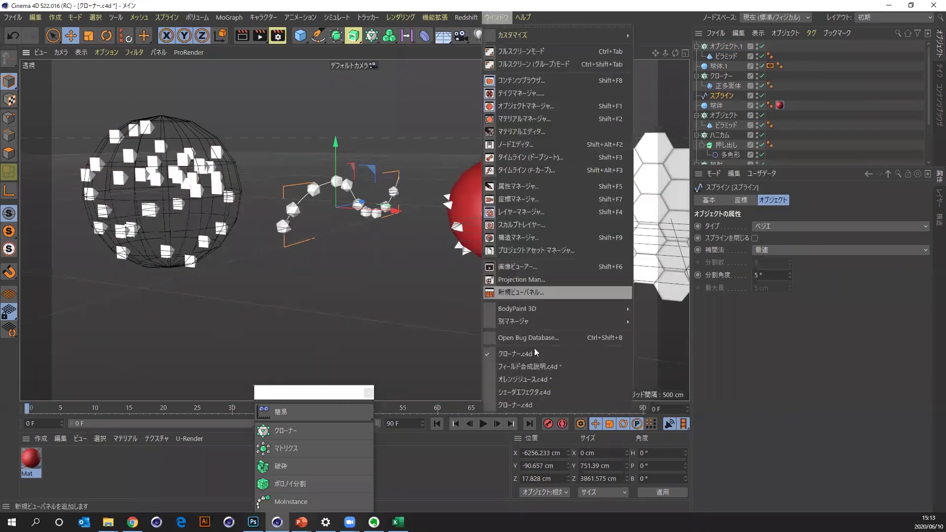
{"action": "left_click", "coordinate": [552, 377]}
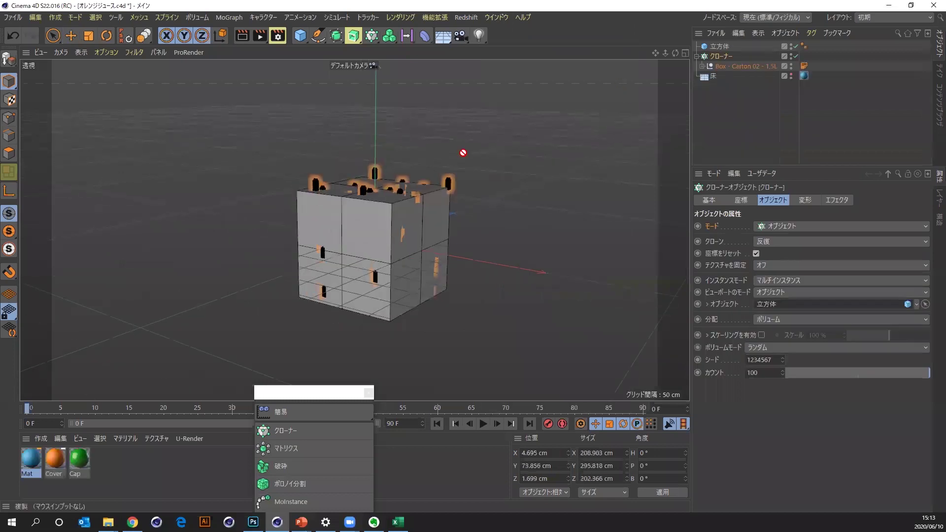
{"action": "left_click", "coordinate": [723, 48]}
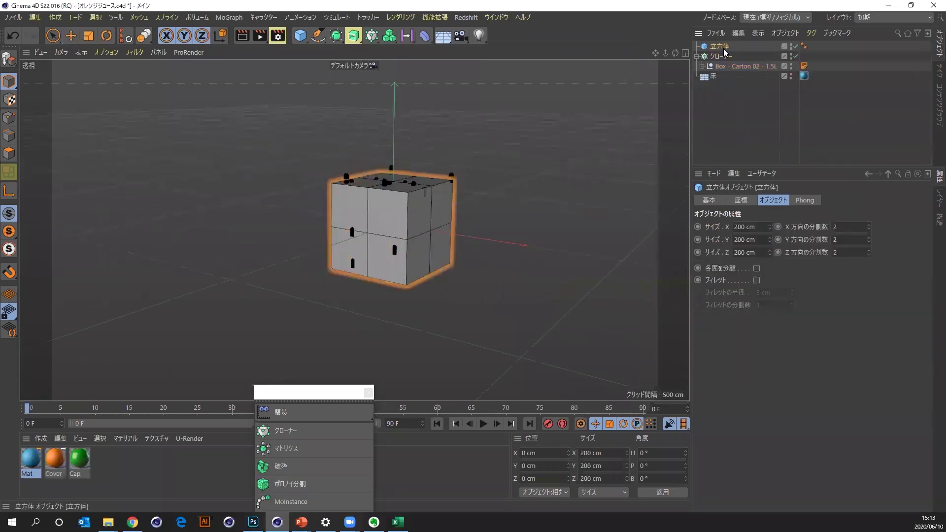
{"action": "key", "text": "Delete"}
Draw a curved Bézier spline across the scene with the Spline Pen.
{"action": "left_click", "coordinate": [308, 36]}
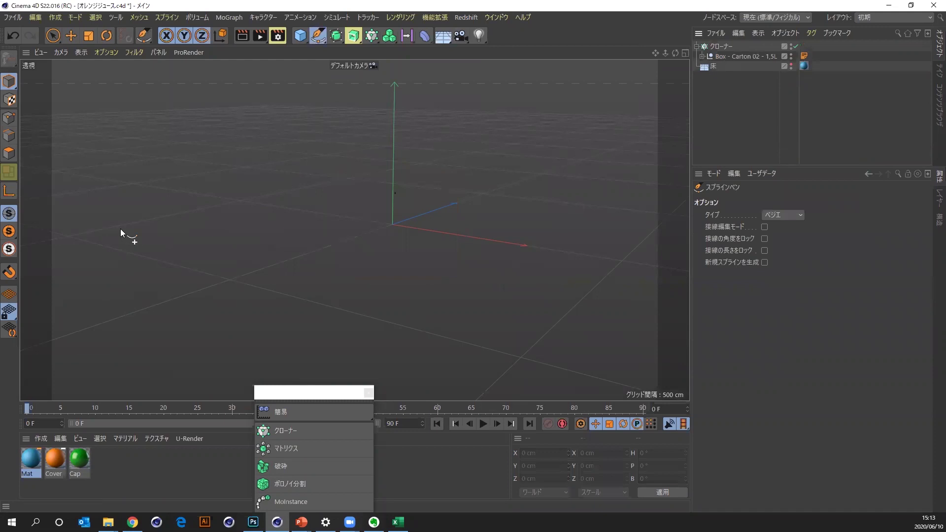
{"action": "left_click", "coordinate": [120, 236]}
{"action": "left_click_drag", "start_coordinate": [274, 160], "coordinate": [372, 195]}
{"action": "left_click_drag", "start_coordinate": [463, 265], "coordinate": [544, 257]}
{"action": "left_click", "coordinate": [615, 155]}
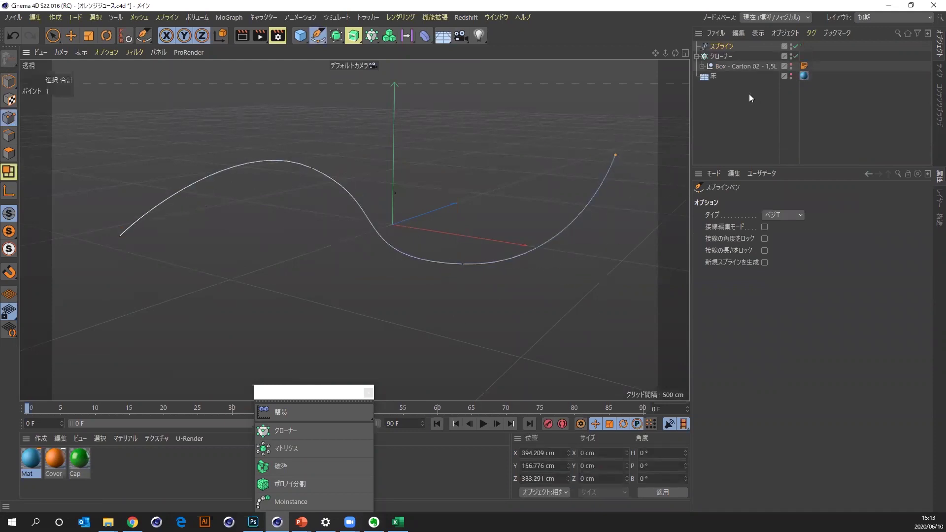
Set the new spline as the Cloner's object so the cartons follow it.
{"action": "left_click", "coordinate": [724, 56]}
{"action": "left_click_drag", "start_coordinate": [706, 47], "coordinate": [788, 305]}
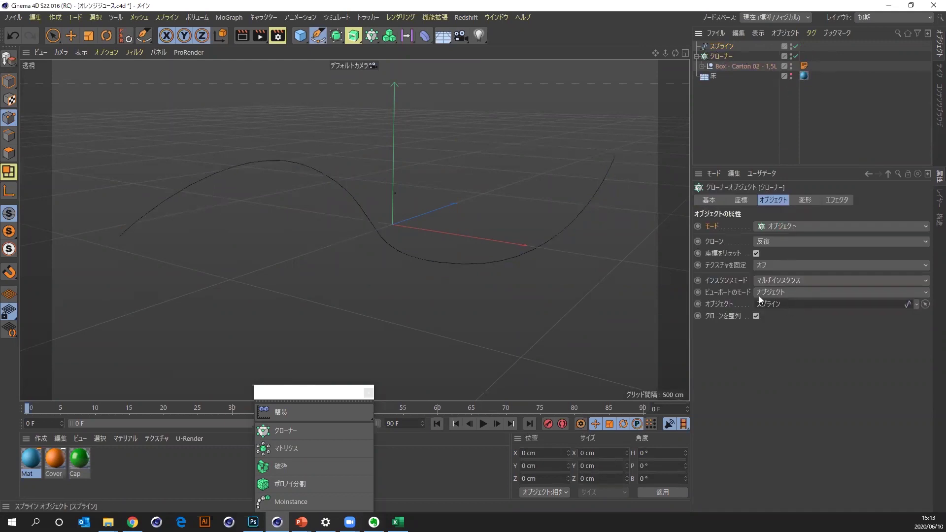
{"action": "scroll", "coordinate": [256, 172], "scroll_direction": "up", "scroll_amount": 3}
{"action": "scroll", "coordinate": [257, 172], "scroll_direction": "down", "scroll_amount": 1}
Switch the viewport display so the clones show as shaded boxes.
{"action": "left_click", "coordinate": [105, 52]}
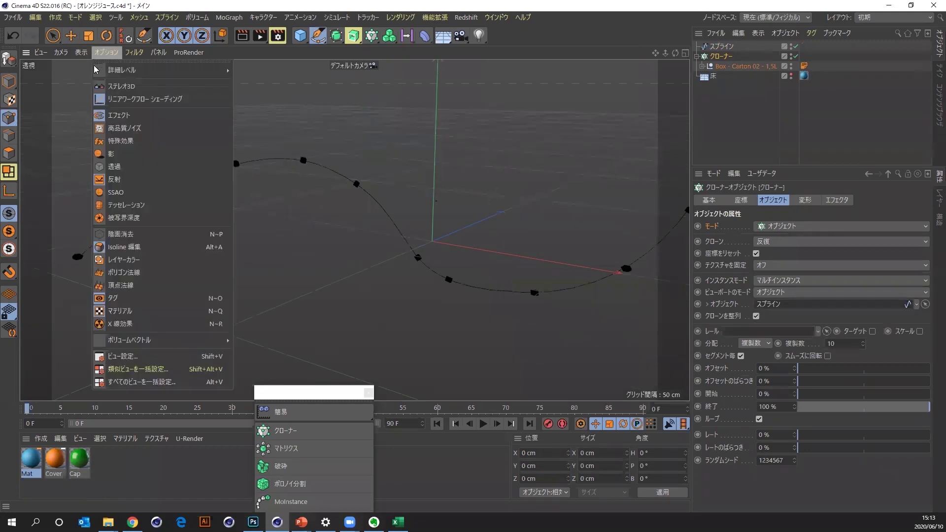
{"action": "left_click", "coordinate": [114, 70]}
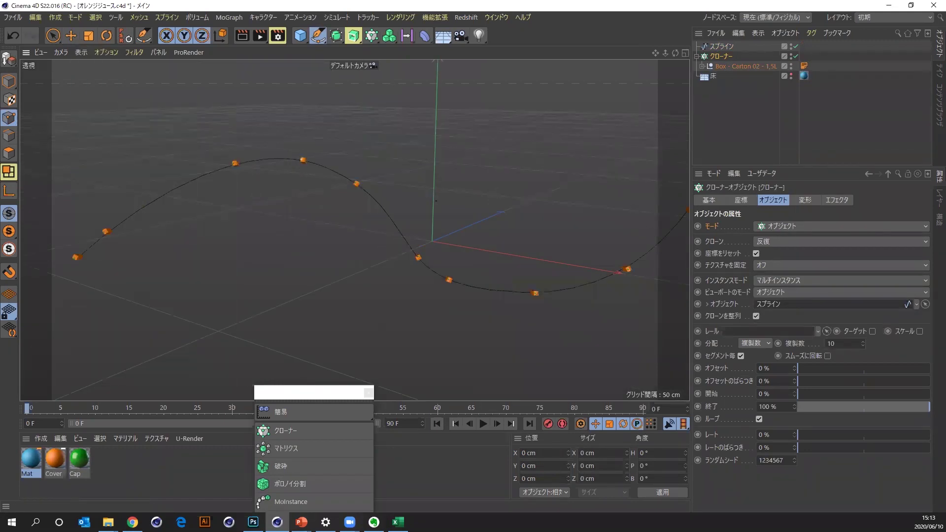
{"action": "key", "text": "Return"}
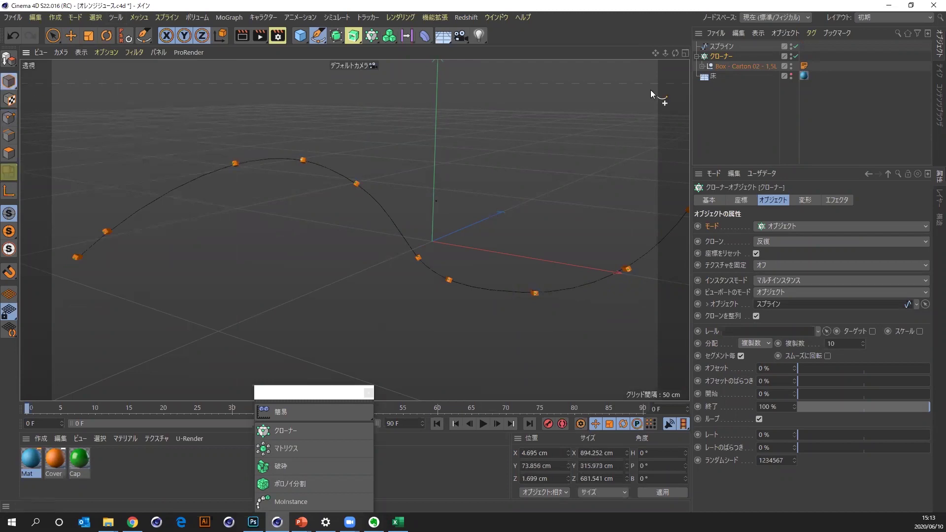
{"action": "left_click_drag", "start_coordinate": [675, 53], "coordinate": [271, 167]}
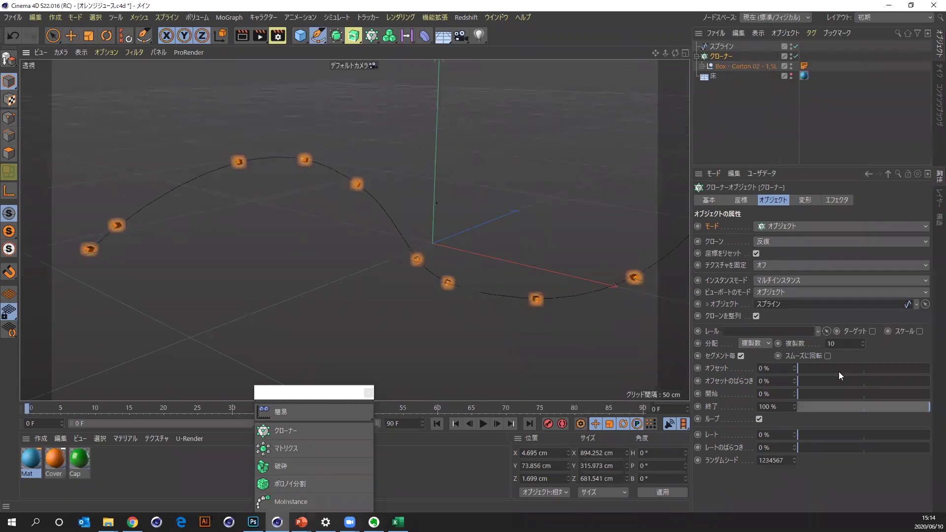
Raise the Cloner count from 10 to 33 with Even distribution along the spline.
{"action": "left_click_drag", "start_coordinate": [864, 344], "coordinate": [863, 315]}
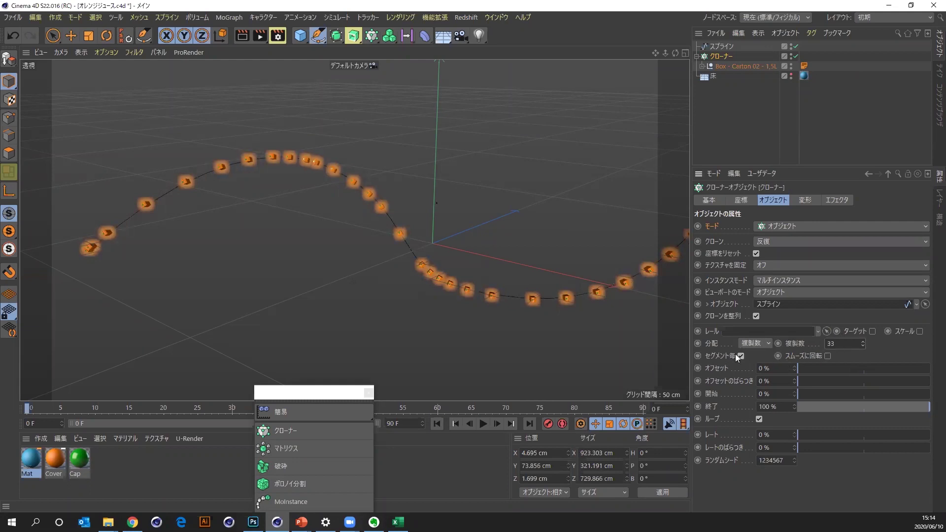
{"action": "left_click", "coordinate": [757, 346]}
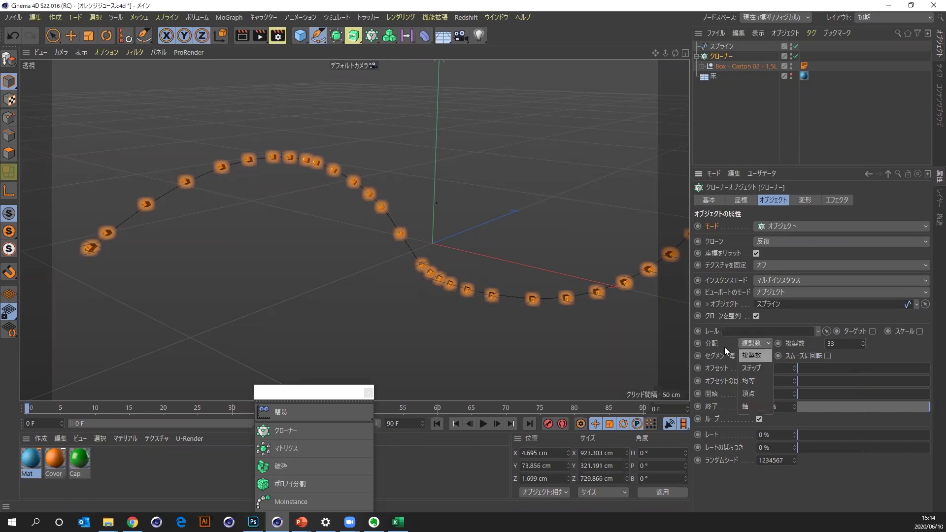
{"action": "left_click", "coordinate": [754, 381]}
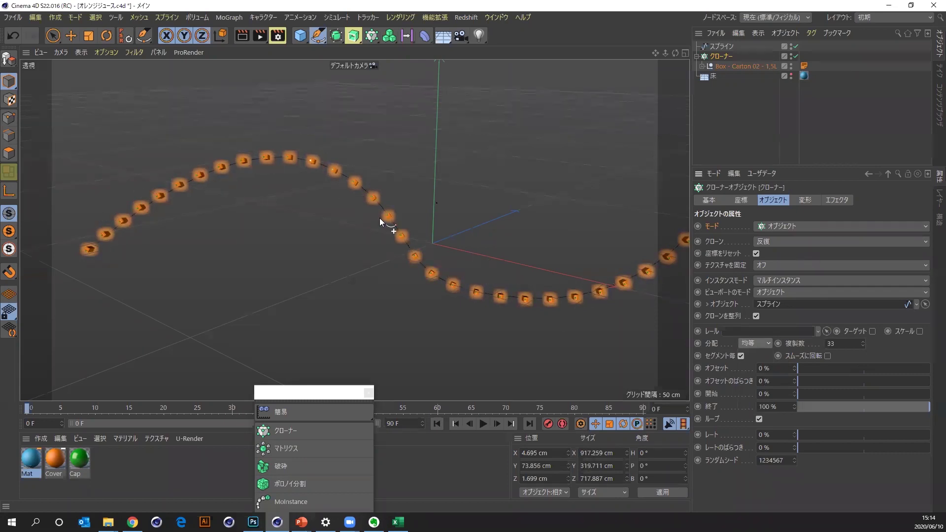
{"action": "left_click", "coordinate": [787, 229]}
{"action": "left_click", "coordinate": [762, 132]}
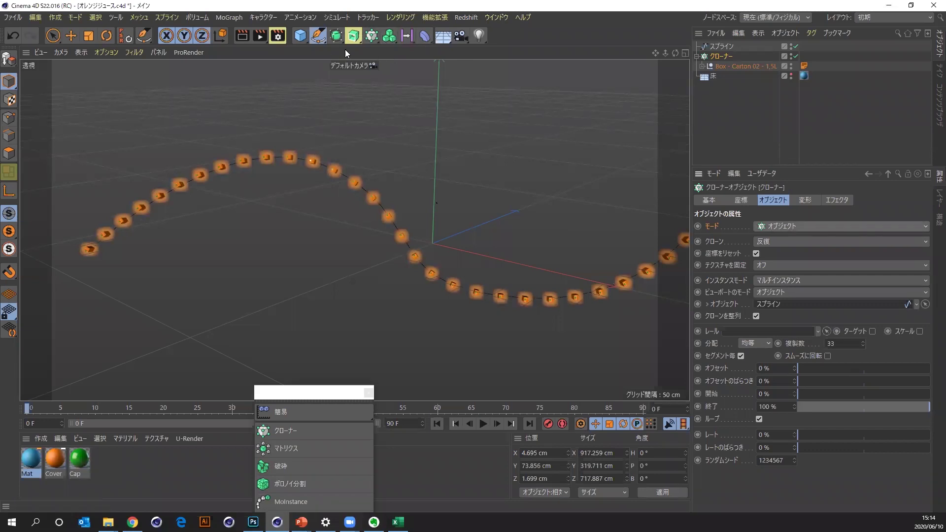
{"action": "left_click", "coordinate": [401, 19]}
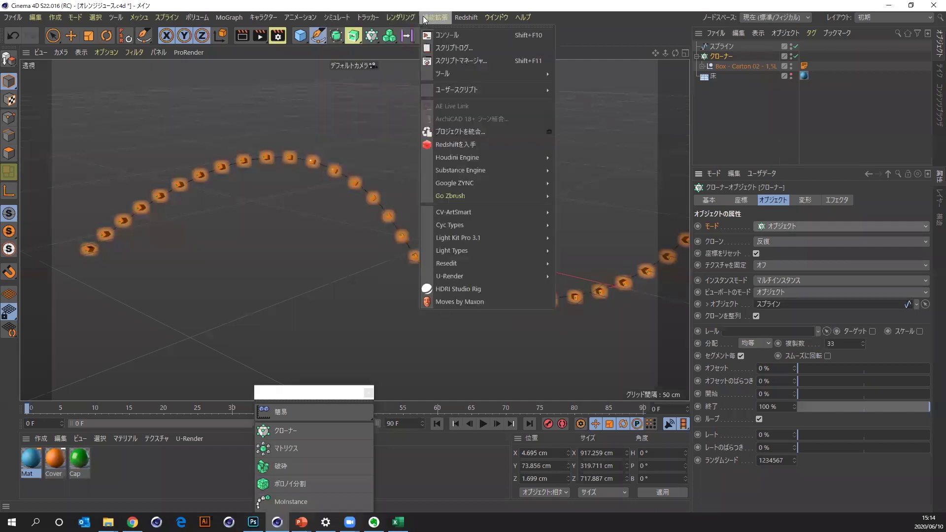
Add an Emitter, make it the Cloner's object, and play the animation to frame 78.
{"action": "mouse_move", "coordinate": [352, 64]}
{"action": "left_click", "coordinate": [438, 67]}
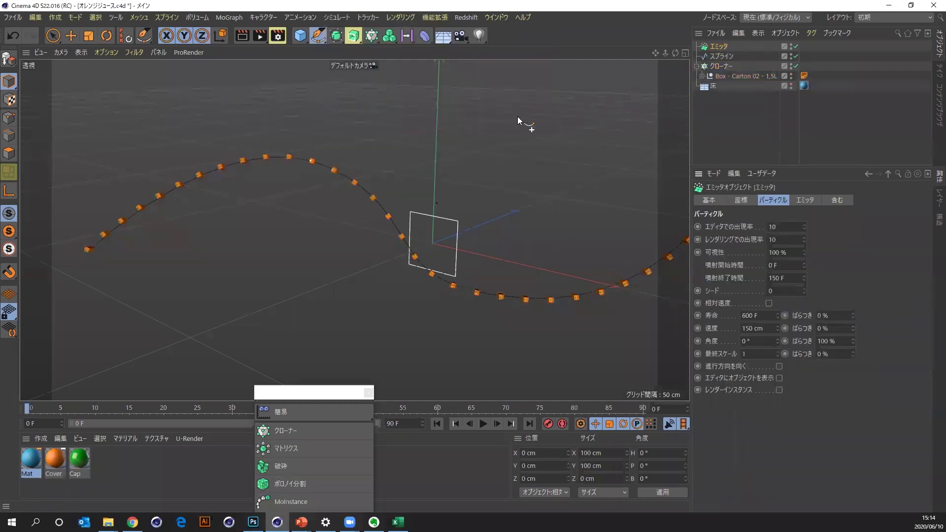
{"action": "left_click", "coordinate": [719, 67]}
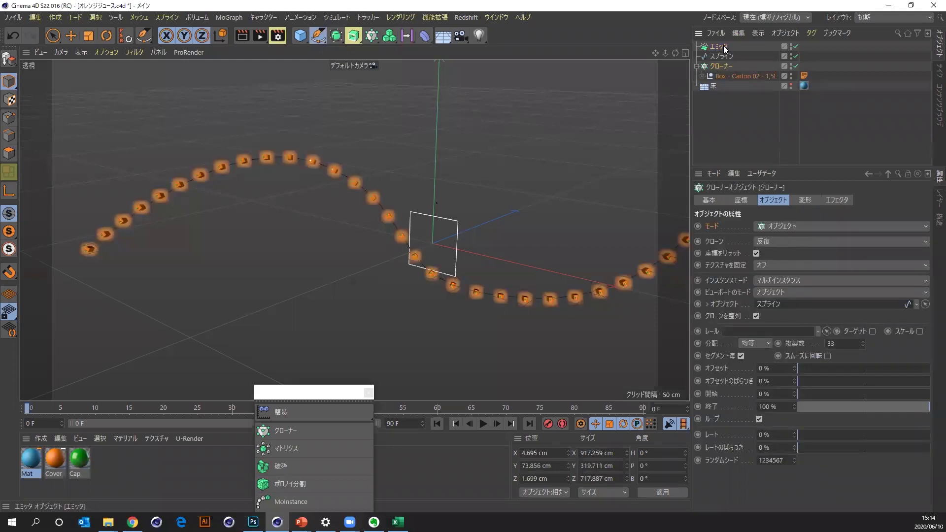
{"action": "left_click_drag", "start_coordinate": [800, 216], "coordinate": [787, 306]}
{"action": "left_click", "coordinate": [484, 424]}
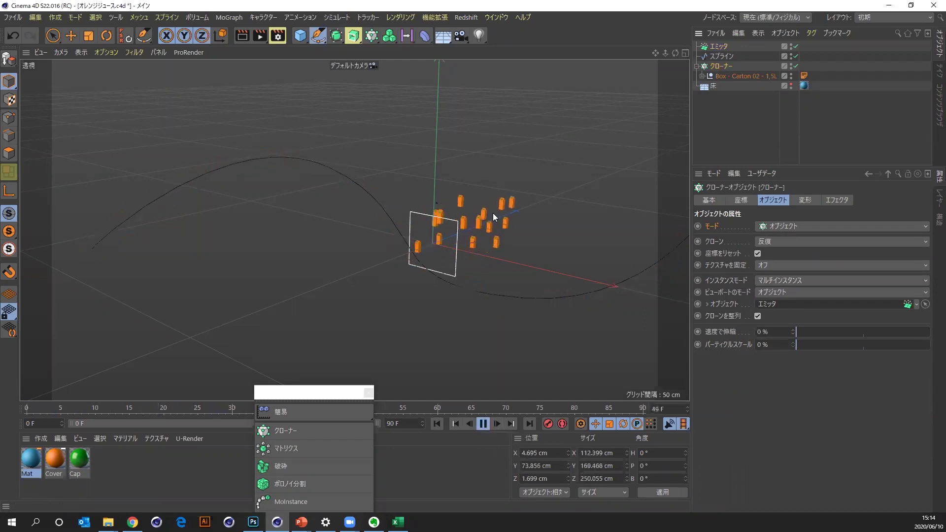
{"action": "left_click", "coordinate": [484, 425]}
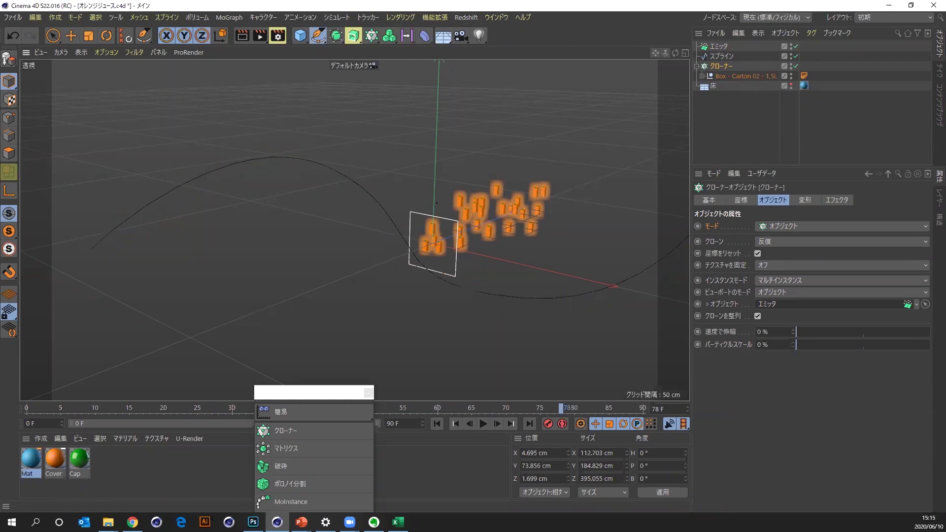
{"action": "middle_click_drag", "start_coordinate": [403, 236], "coordinate": [354, 230], "text": "alt"}
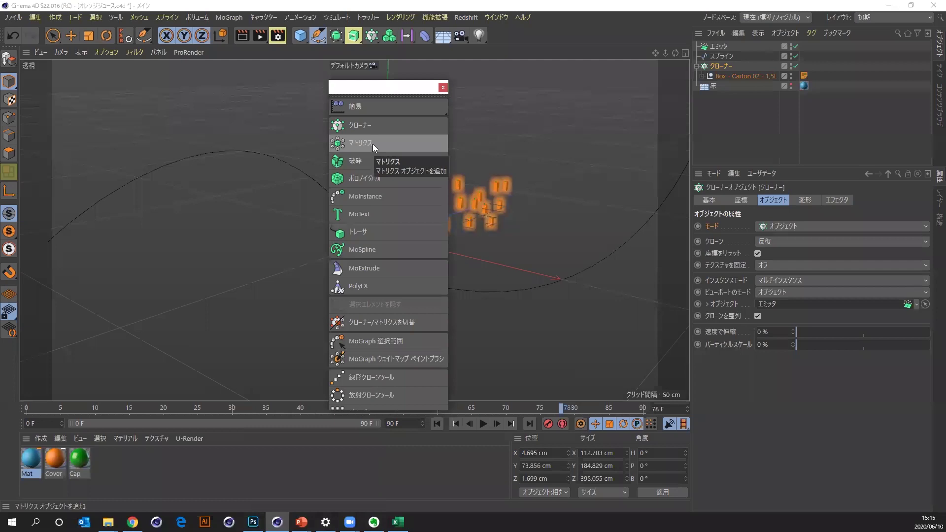
Add a Matrix in grid array mode and move the carton box to top level.
{"action": "left_click", "coordinate": [372, 144]}
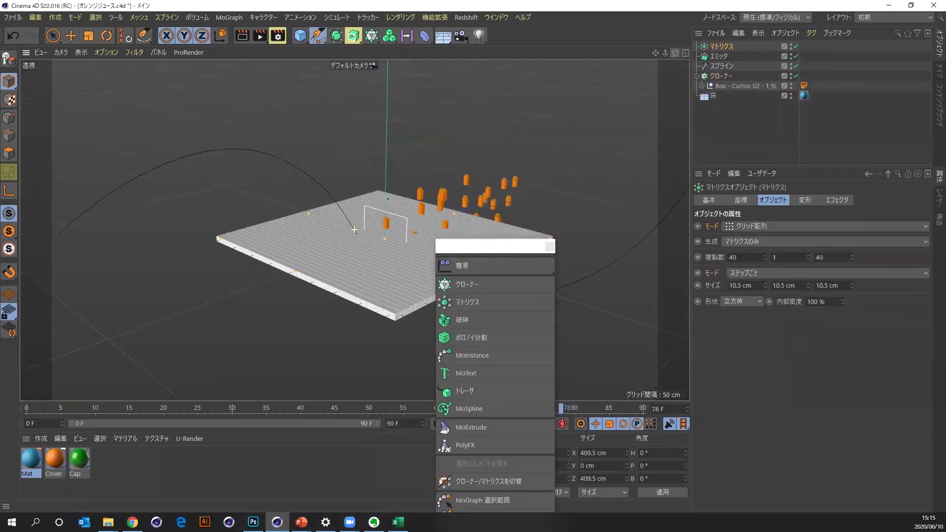
{"action": "left_click_drag", "start_coordinate": [354, 229], "coordinate": [349, 328], "text": "alt"}
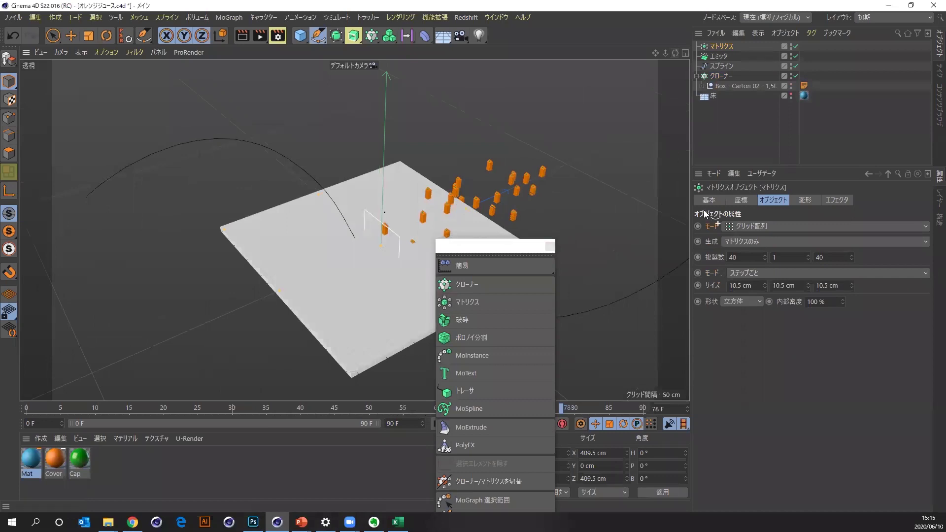
{"action": "left_click", "coordinate": [783, 227]}
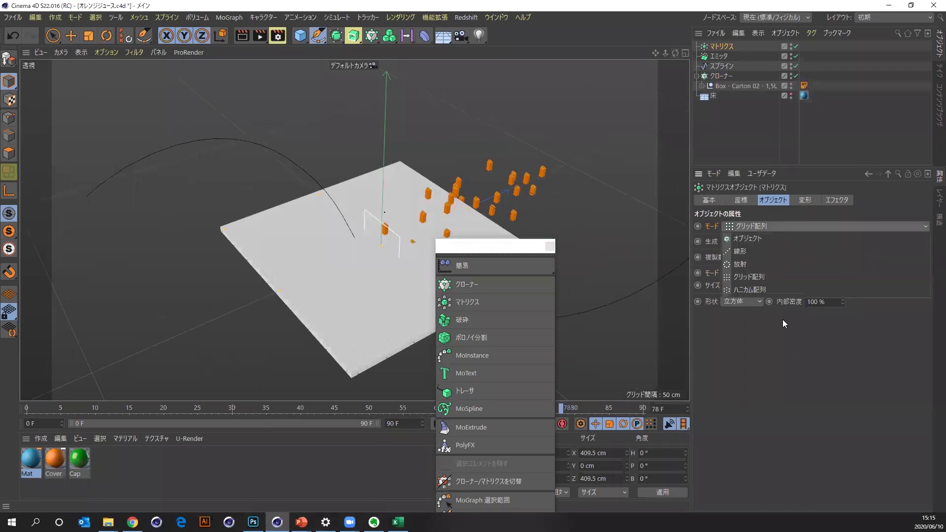
{"action": "left_click", "coordinate": [692, 338]}
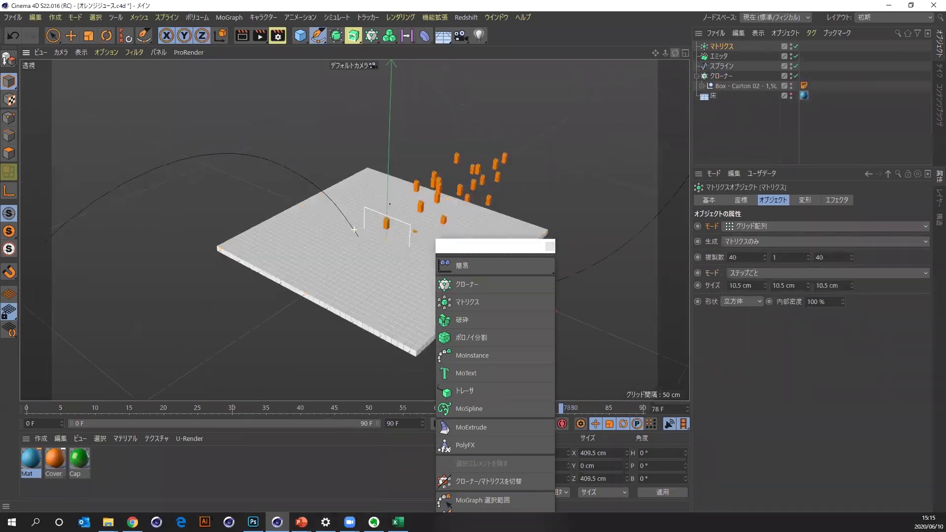
{"action": "left_click_drag", "start_coordinate": [722, 89], "coordinate": [724, 49]}
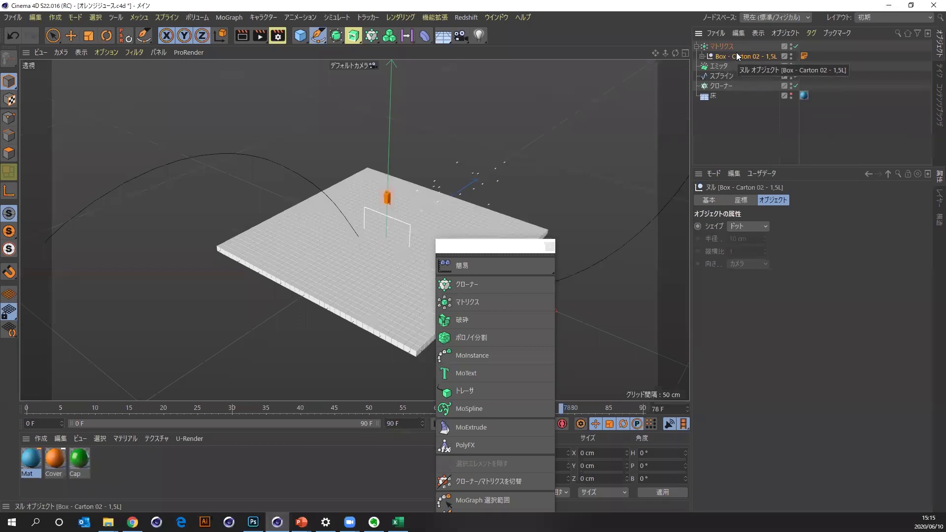
{"action": "left_click_drag", "start_coordinate": [737, 56], "coordinate": [740, 141]}
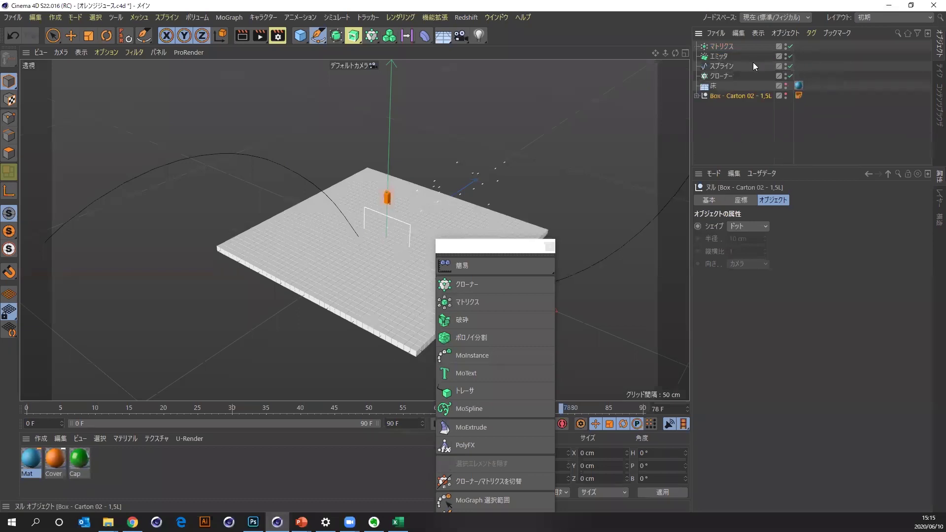
Parent the Matrix under the Emitter and set its vertical count to 7.
{"action": "mouse_move", "coordinate": [716, 48]}
{"action": "left_mouse_down"}
{"action": "mouse_move", "coordinate": [316, 230]}
{"action": "mouse_move", "coordinate": [346, 285]}
{"action": "left_mouse_up"}
{"action": "left_click_drag", "start_coordinate": [227, 249], "coordinate": [245, 252]}
{"action": "scroll", "coordinate": [373, 317], "scroll_direction": "up", "scroll_amount": 2}
{"action": "scroll", "coordinate": [345, 317], "scroll_direction": "up", "scroll_amount": 2}
{"action": "mouse_move", "coordinate": [371, 317]}
{"action": "left_mouse_down"}
{"action": "mouse_move", "coordinate": [299, 316]}
{"action": "mouse_move", "coordinate": [408, 305]}
{"action": "mouse_move", "coordinate": [354, 298]}
{"action": "mouse_move", "coordinate": [218, 174]}
{"action": "mouse_move", "coordinate": [259, 161]}
{"action": "left_mouse_up"}
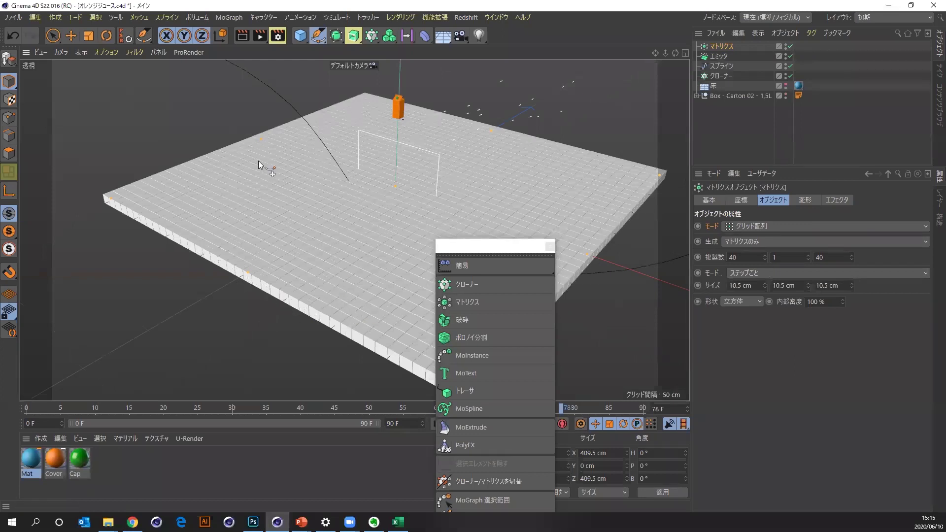
{"action": "left_click_drag", "start_coordinate": [537, 134], "coordinate": [732, 51]}
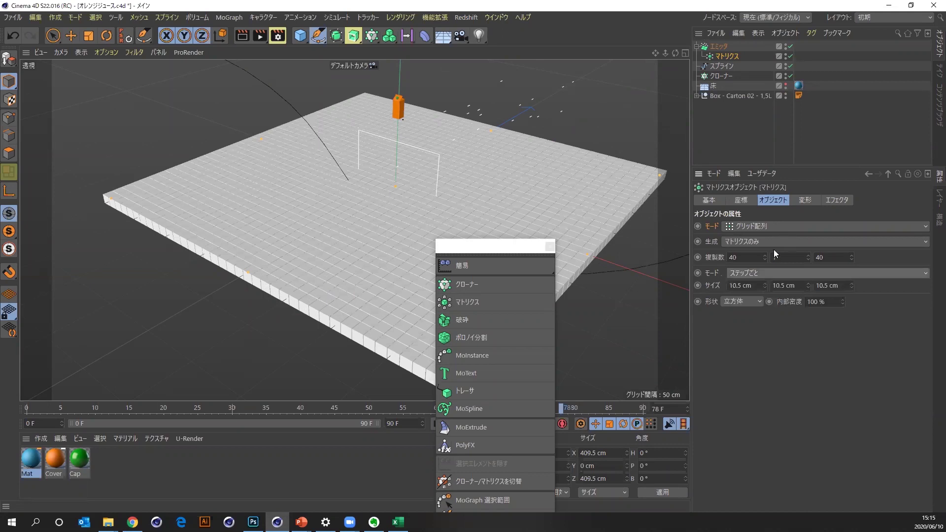
{"action": "left_click", "coordinate": [791, 257]}
{"action": "type", "text": "2"}
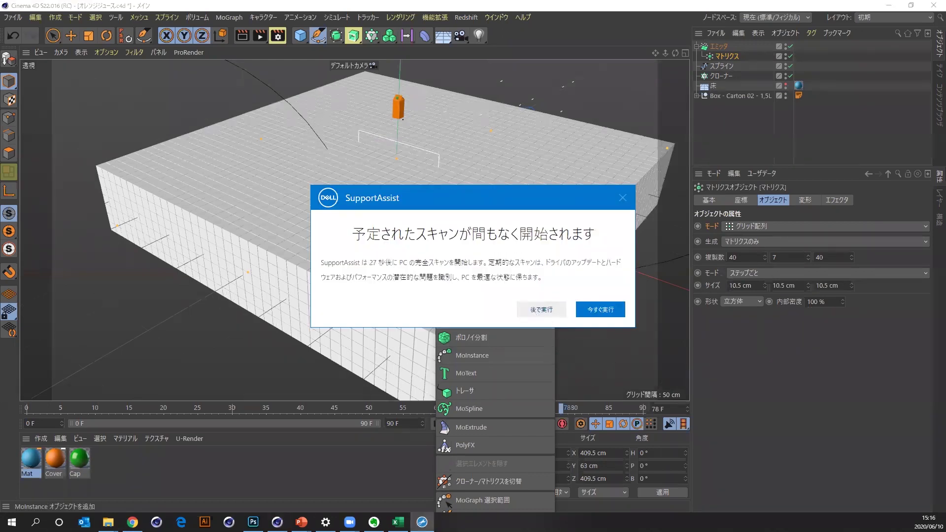
Close the SupportAssist pop-up, then select and delete the Emitter and Matrix objects.
{"action": "right_click", "coordinate": [422, 522]}
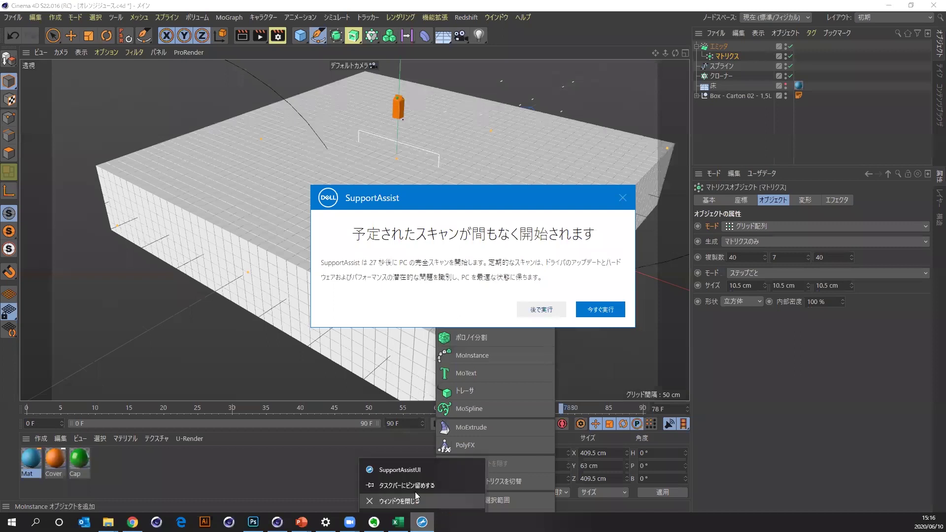
{"action": "left_click", "coordinate": [409, 504]}
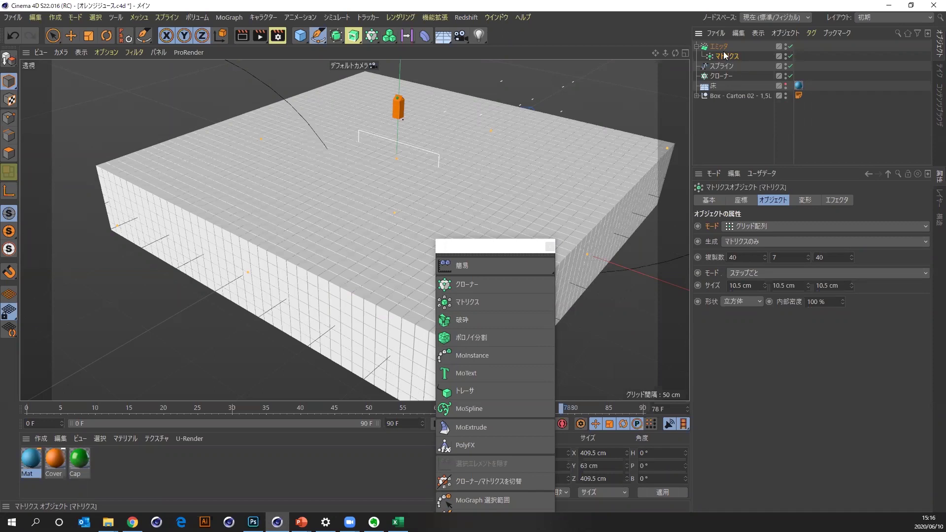
{"action": "right_click", "coordinate": [779, 99]}
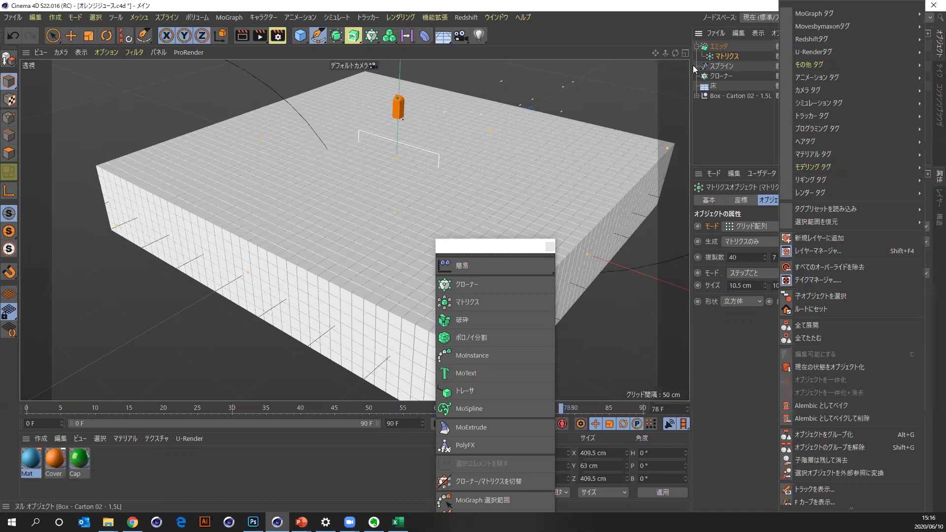
{"action": "left_click", "coordinate": [727, 57]}
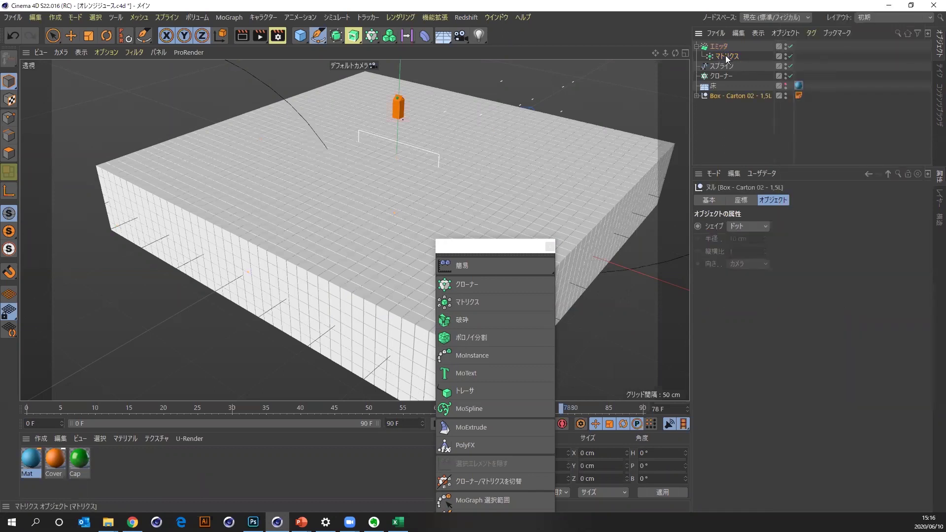
{"action": "left_click", "coordinate": [727, 57]}
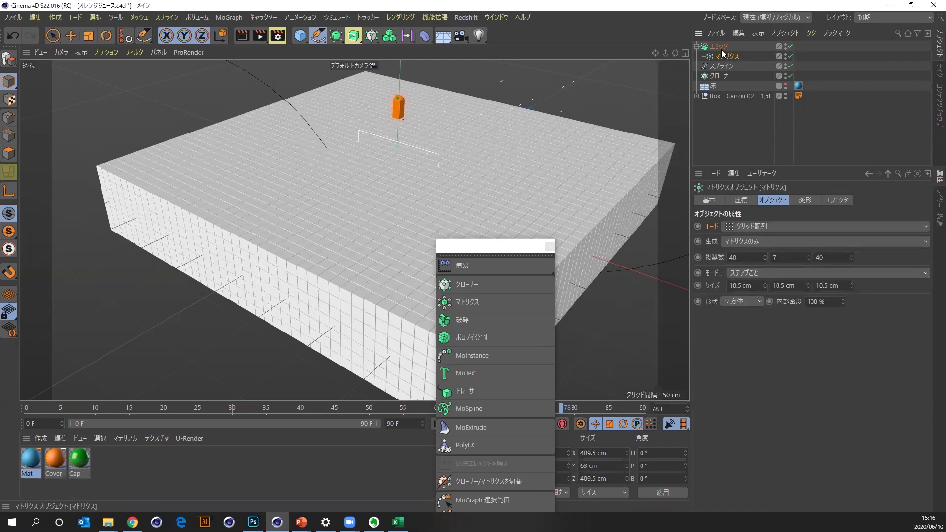
{"action": "right_click", "coordinate": [722, 50]}
{"action": "left_click", "coordinate": [714, 48]}
{"action": "right_click", "coordinate": [720, 48]}
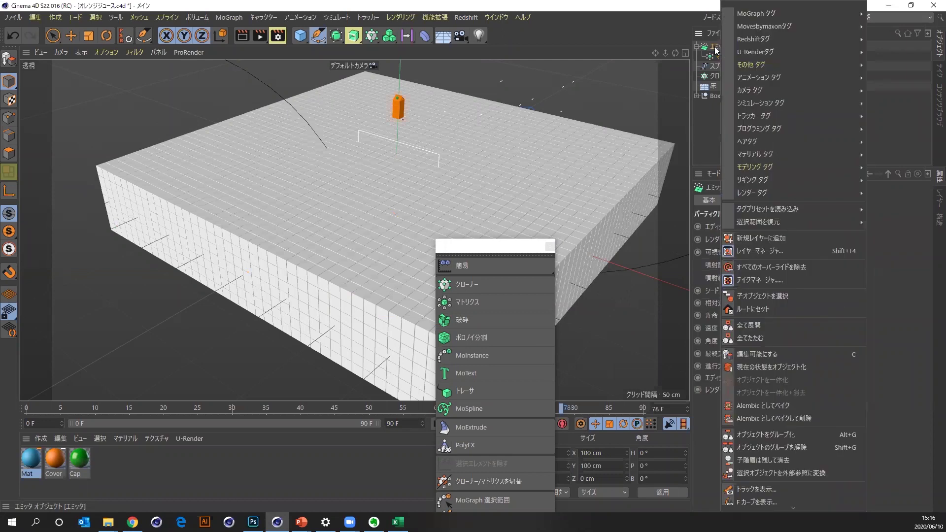
{"action": "left_click", "coordinate": [716, 50]}
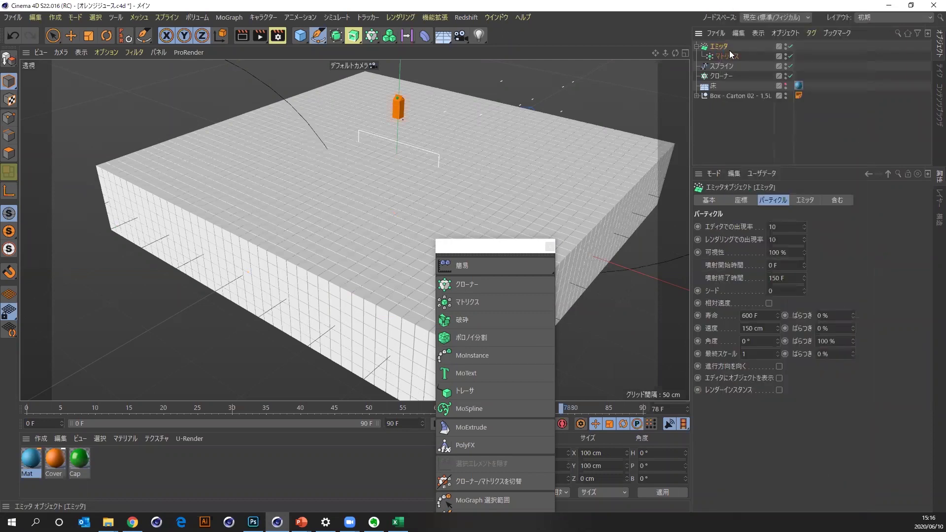
{"action": "key", "text": "Delete"}
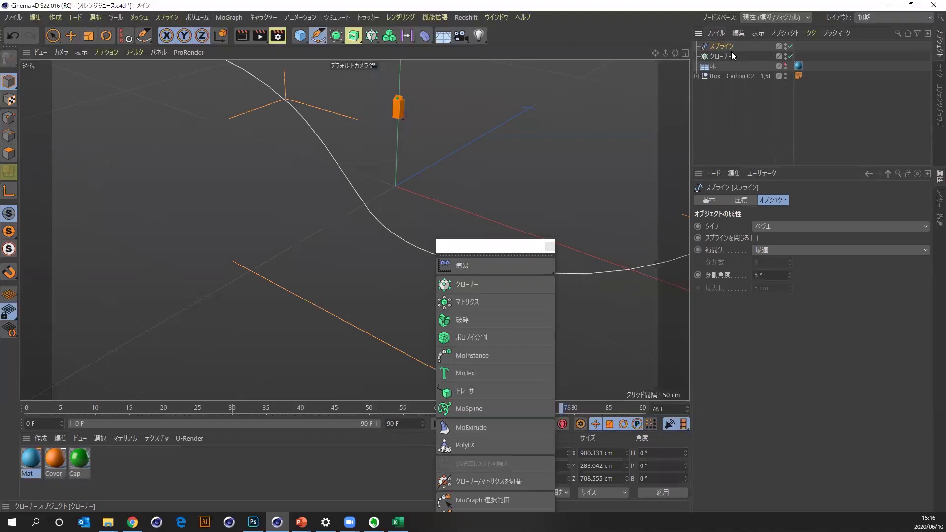
Delete the spline and Cloner objects.
{"action": "key", "text": "Delete"}
{"action": "left_click", "coordinate": [723, 48]}
{"action": "key", "text": "Delete"}
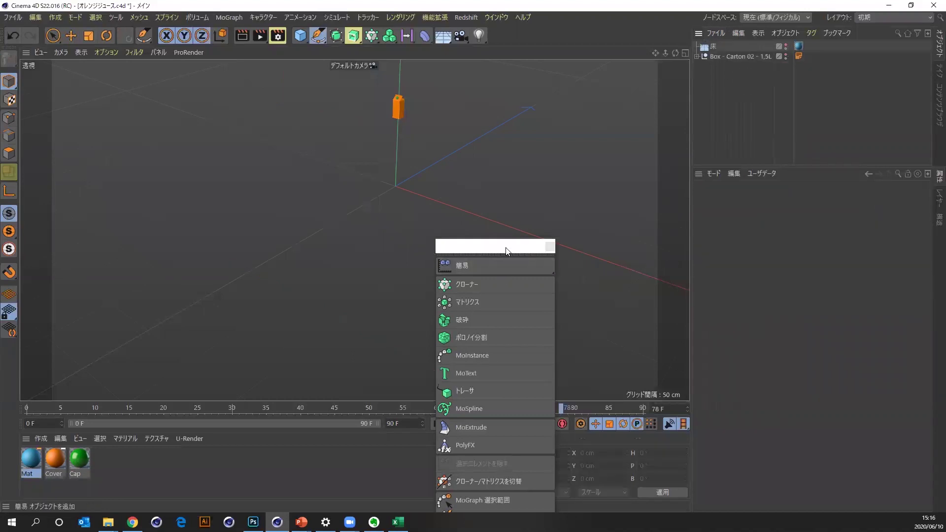
Move the floating MoGraph palette aside and delete the carton box, leaving only the floor.
{"action": "left_click_drag", "start_coordinate": [508, 251], "coordinate": [591, 137]}
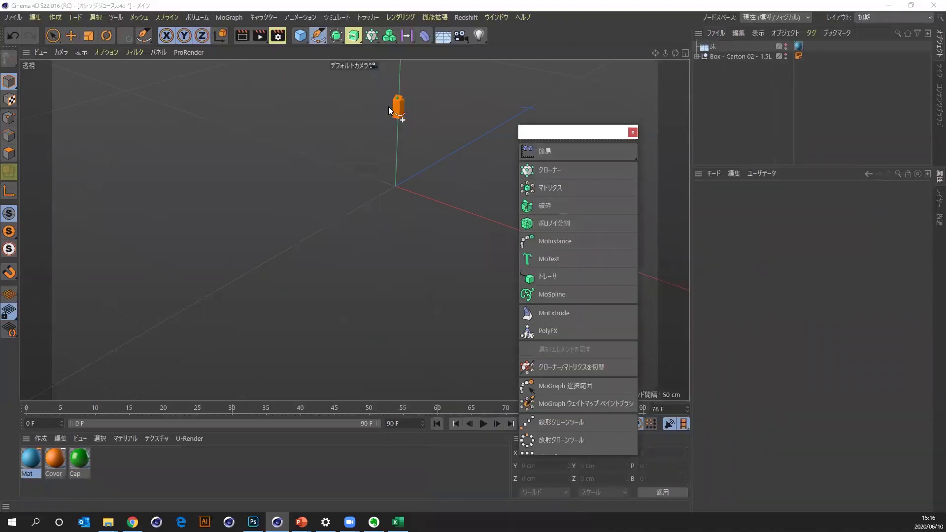
{"action": "mouse_move", "coordinate": [548, 207]}
{"action": "left_mouse_down"}
{"action": "mouse_move", "coordinate": [431, 213]}
{"action": "mouse_move", "coordinate": [508, 196]}
{"action": "left_mouse_up"}
{"action": "left_click_drag", "start_coordinate": [675, 52], "coordinate": [630, 77]}
{"action": "left_click", "coordinate": [710, 57]}
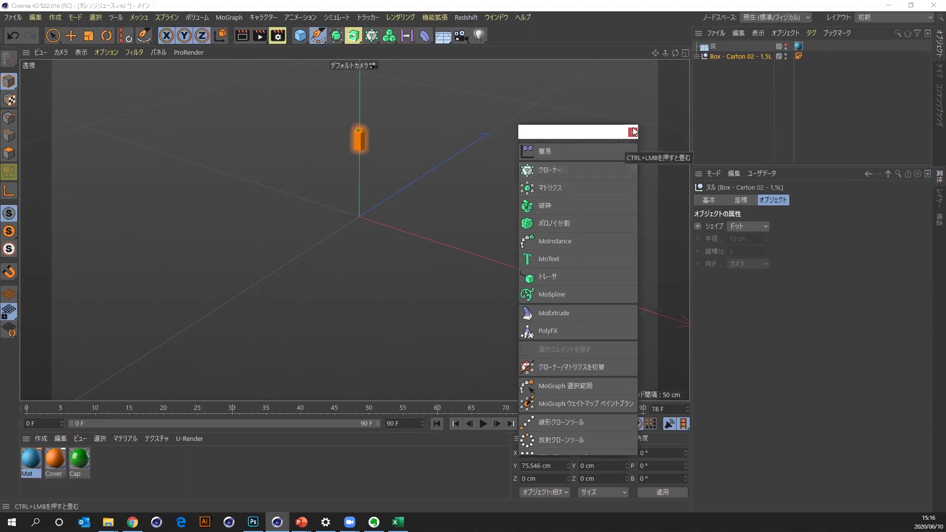
{"action": "left_click_drag", "start_coordinate": [633, 132], "coordinate": [650, 126]}
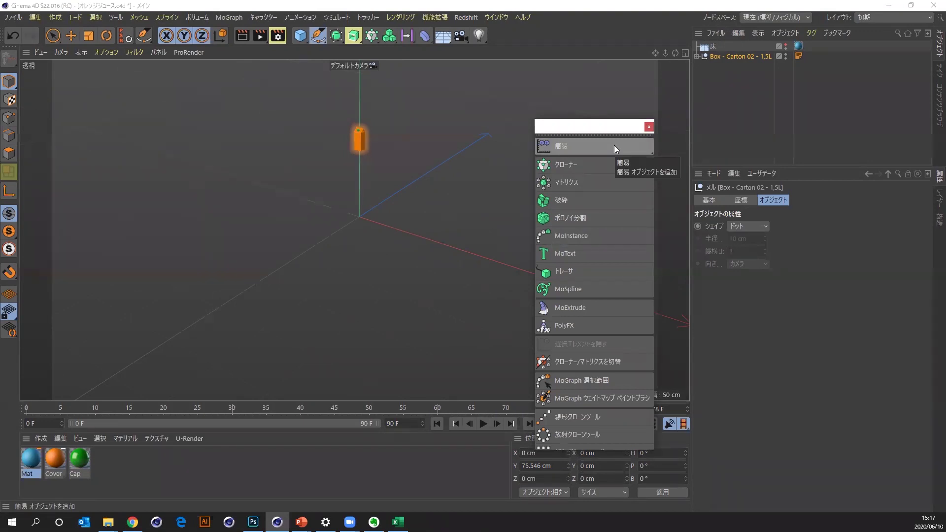
{"action": "mouse_move", "coordinate": [590, 131]}
{"action": "left_mouse_down"}
{"action": "mouse_move", "coordinate": [629, 114]}
{"action": "mouse_move", "coordinate": [609, 120]}
{"action": "mouse_move", "coordinate": [551, 100]}
{"action": "left_mouse_up"}
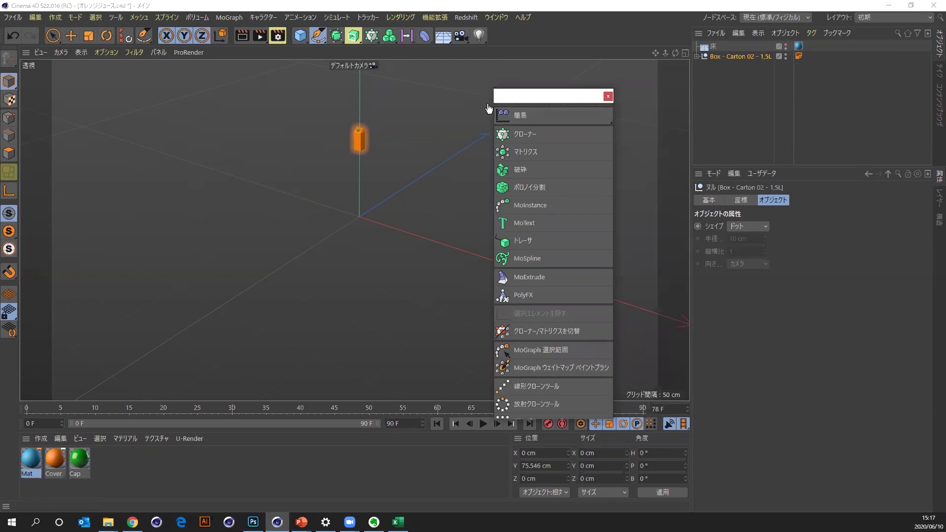
{"action": "left_click_drag", "start_coordinate": [488, 108], "coordinate": [522, 124]}
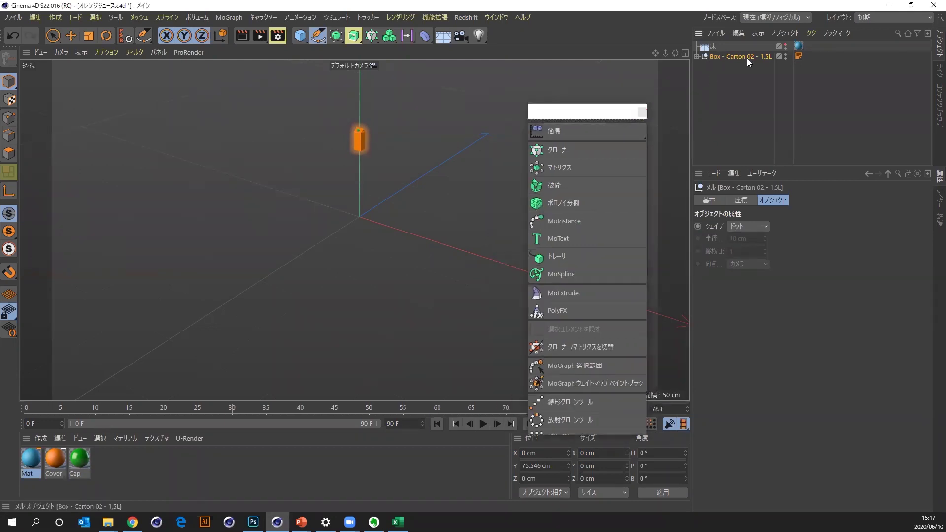
{"action": "key", "text": "Delete"}
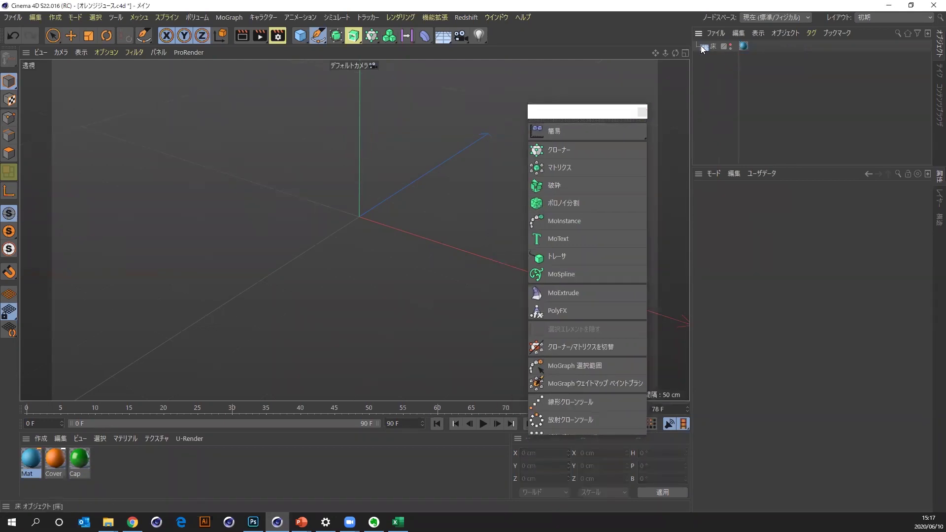
{"action": "left_click", "coordinate": [701, 46]}
{"action": "left_click", "coordinate": [561, 238]}
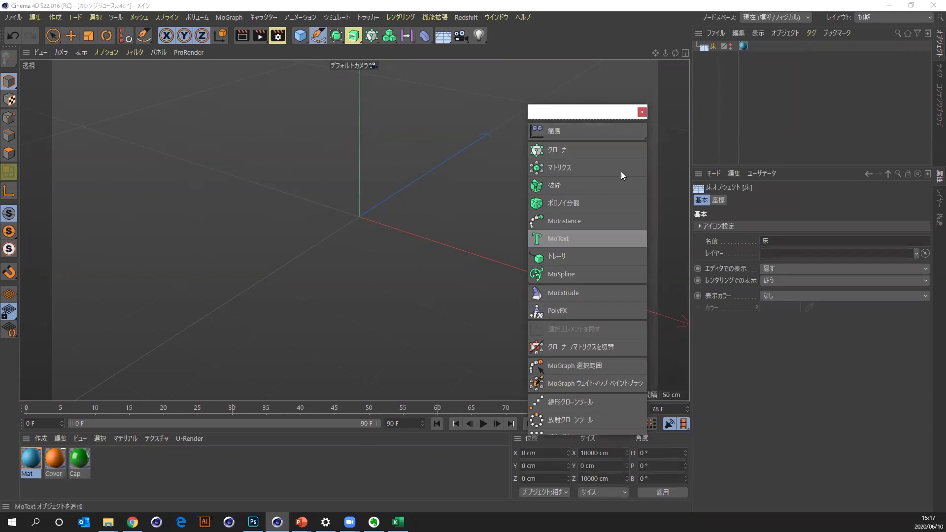
{"action": "left_click", "coordinate": [553, 238]}
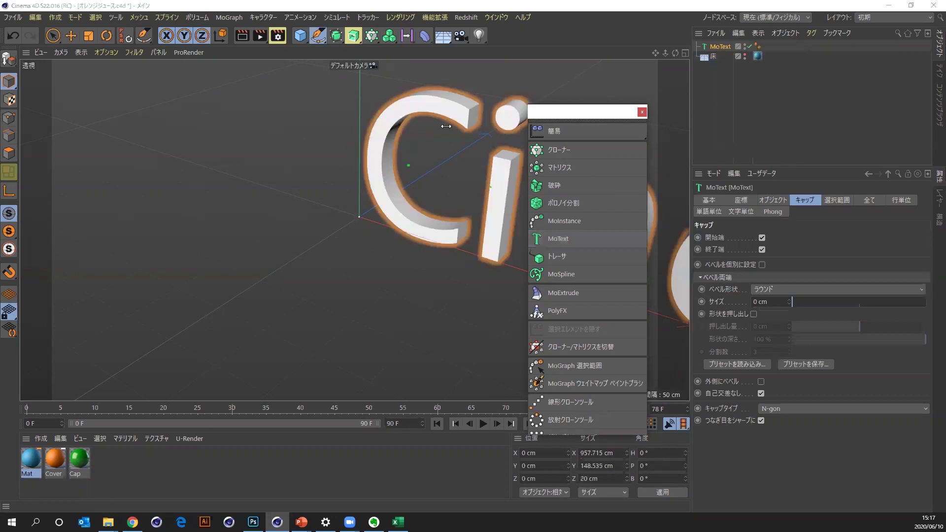
{"action": "left_click_drag", "start_coordinate": [665, 51], "coordinate": [667, 50]}
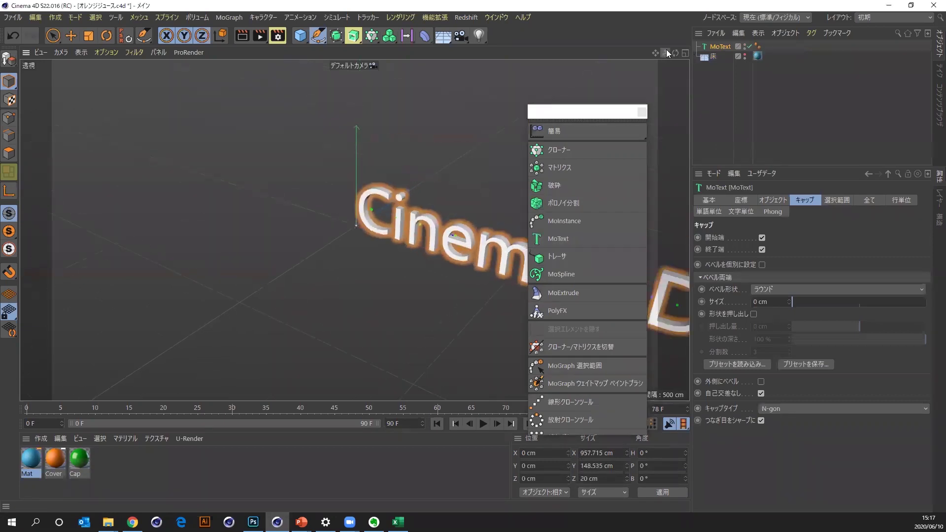
{"action": "left_click_drag", "start_coordinate": [354, 229], "coordinate": [244, 215], "text": "alt"}
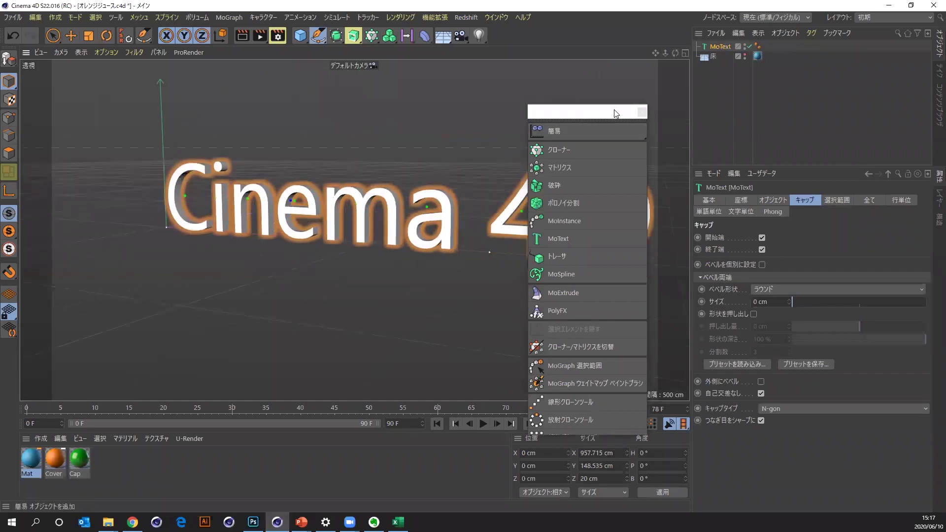
{"action": "left_click", "coordinate": [774, 202]}
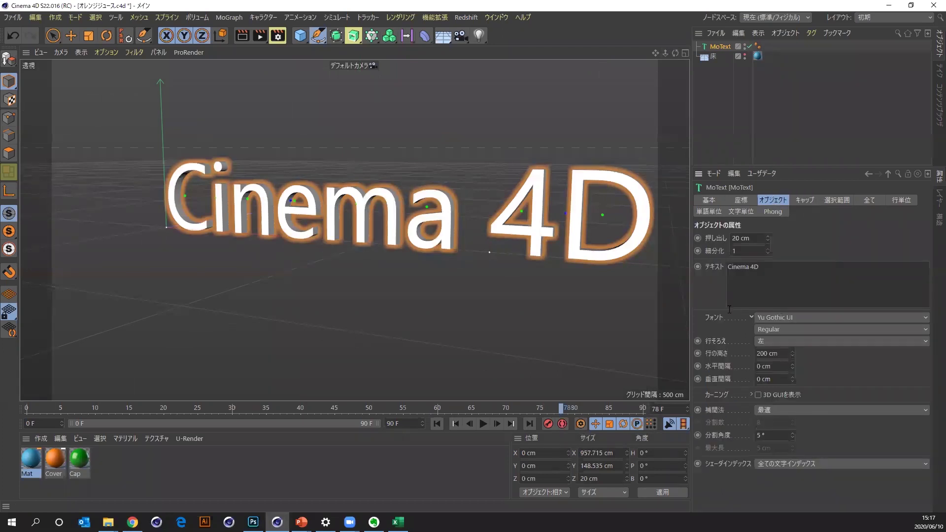
{"action": "key", "text": "ctrl+a"}
{"action": "key", "text": "Delete"}
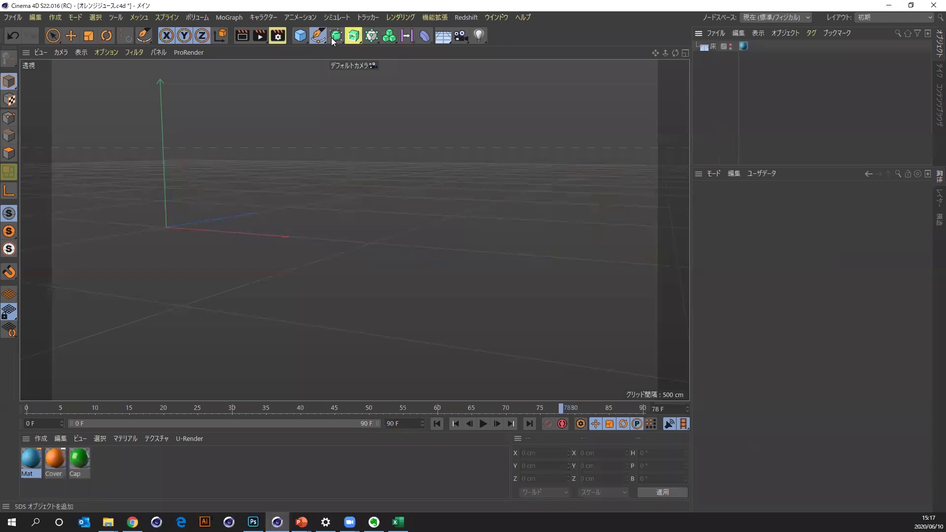
Create a 'Cinema 4D' text spline and place it inside a new Extrude object.
{"action": "left_click", "coordinate": [318, 35]}
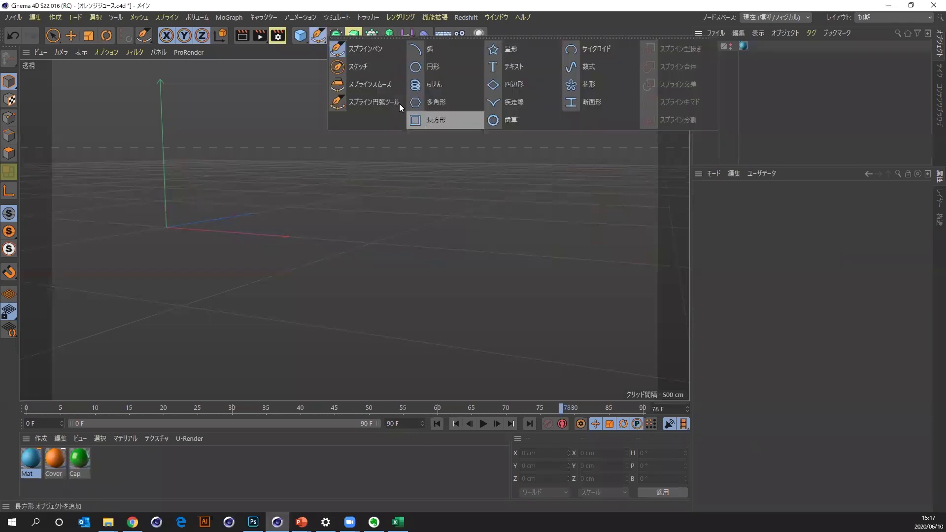
{"action": "left_click", "coordinate": [519, 69]}
{"action": "left_click", "coordinate": [350, 43]}
{"action": "mouse_move", "coordinate": [718, 57]}
{"action": "left_mouse_down"}
{"action": "mouse_move", "coordinate": [720, 46]}
{"action": "mouse_move", "coordinate": [665, 62]}
{"action": "left_mouse_up"}
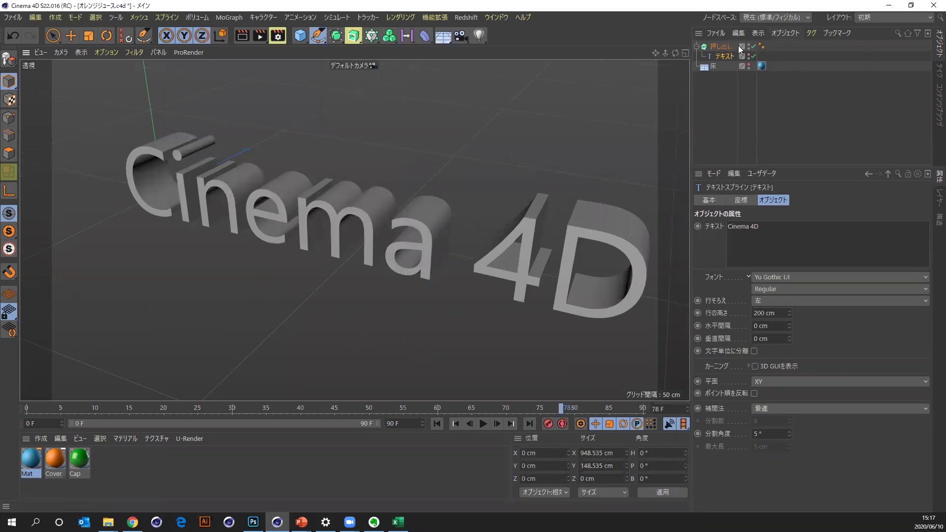
Delete the extruded text and show the MoGraph object list.
{"action": "left_click", "coordinate": [724, 45]}
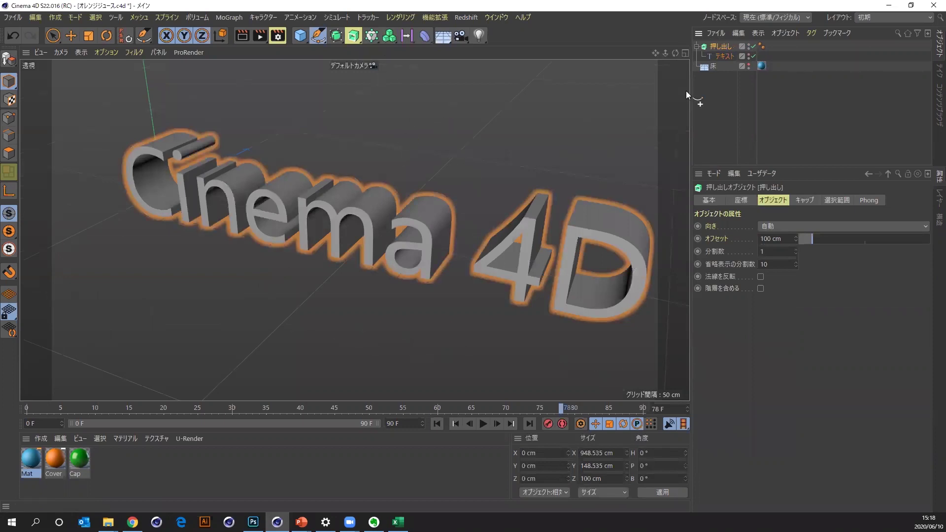
{"action": "left_click", "coordinate": [719, 56]}
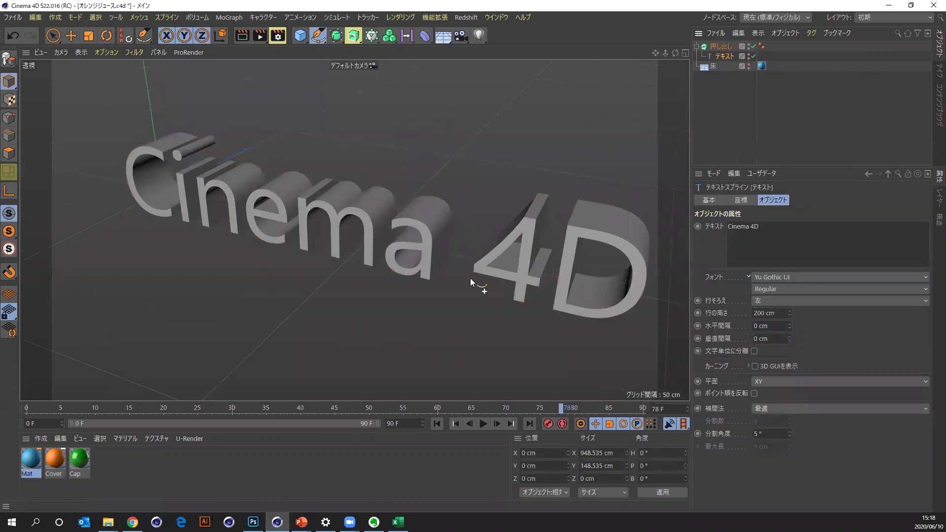
{"action": "left_click", "coordinate": [719, 47]}
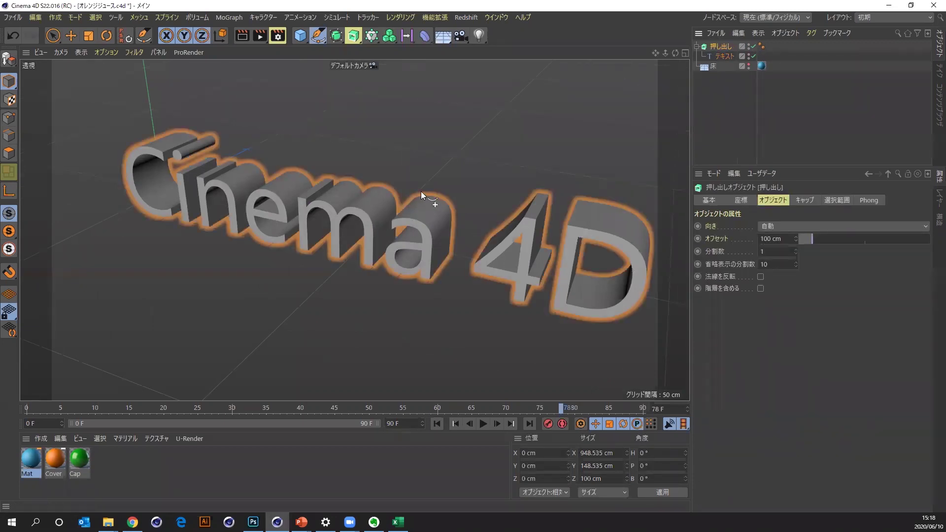
{"action": "key", "text": "Delete"}
{"action": "left_click", "coordinate": [229, 17]}
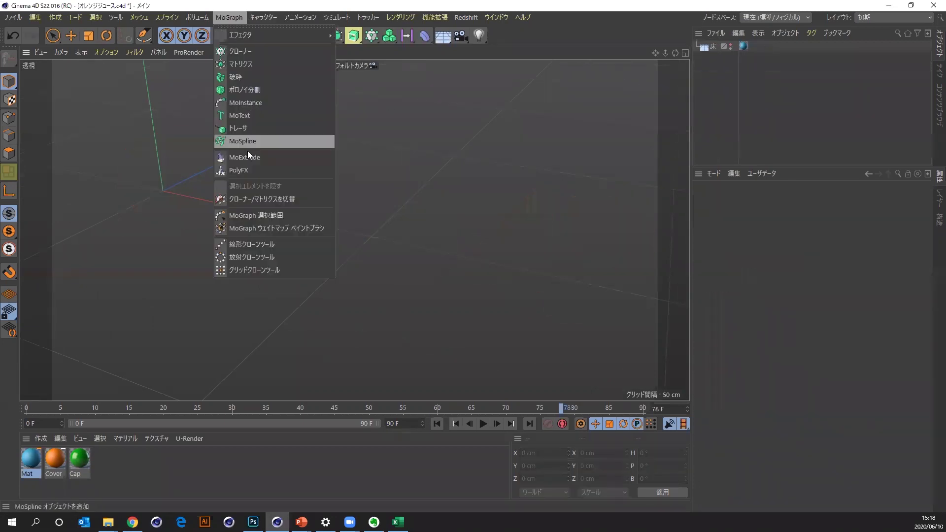
Add a MoText object reading 'Cinema 4D' and reduce its line height to 159 cm.
{"action": "left_click", "coordinate": [256, 116]}
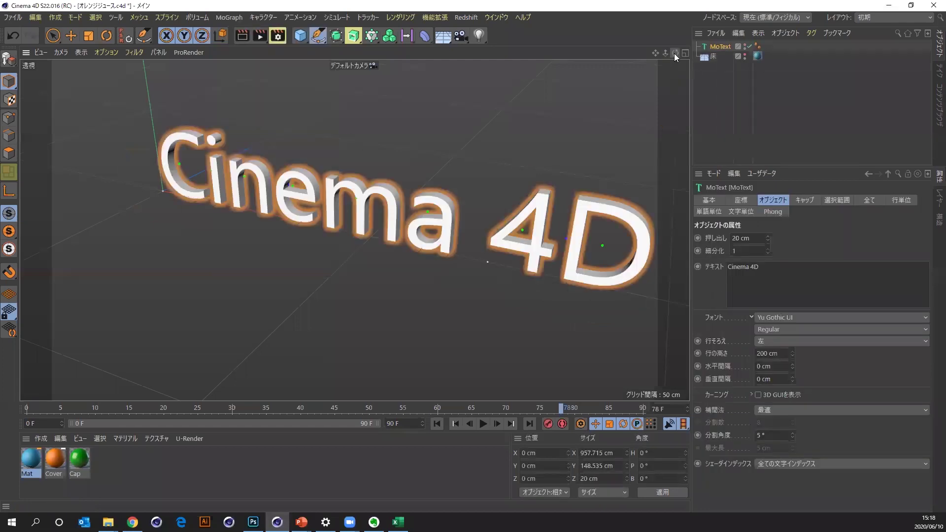
{"action": "left_click_drag", "start_coordinate": [674, 53], "coordinate": [636, 69]}
{"action": "left_click", "coordinate": [777, 264]}
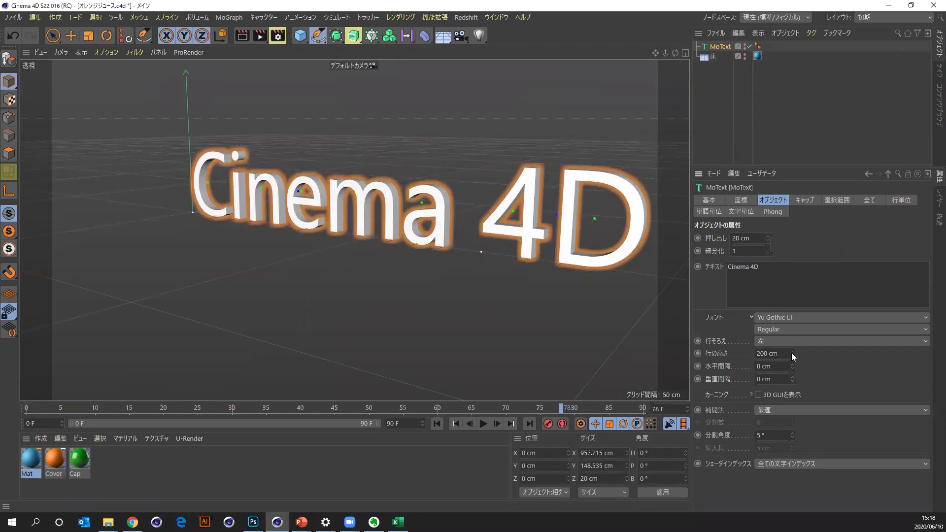
{"action": "left_click_drag", "start_coordinate": [792, 354], "coordinate": [796, 335]}
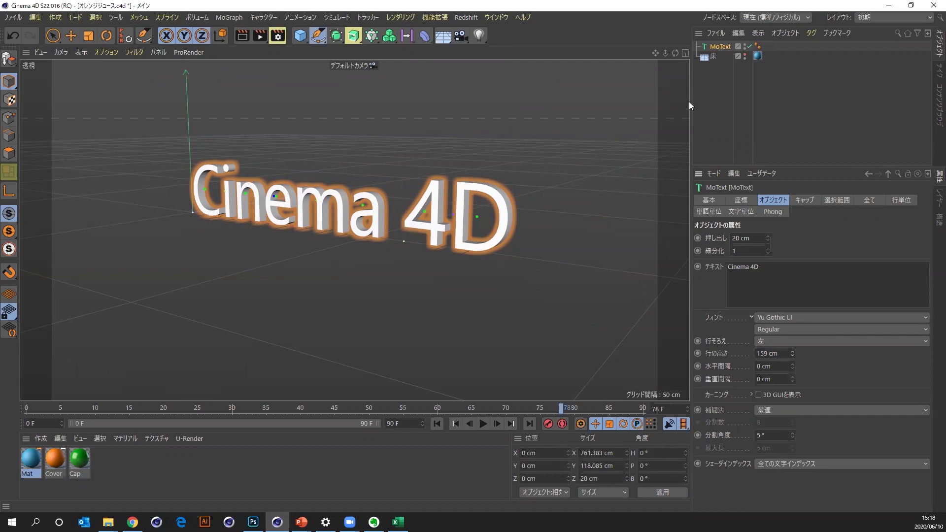
{"action": "left_click_drag", "start_coordinate": [766, 278], "coordinate": [680, 272]}
{"action": "mouse_move", "coordinate": [729, 317]}
{"action": "left_mouse_down"}
{"action": "mouse_move", "coordinate": [714, 131]}
{"action": "mouse_move", "coordinate": [720, 47]}
{"action": "left_mouse_up"}
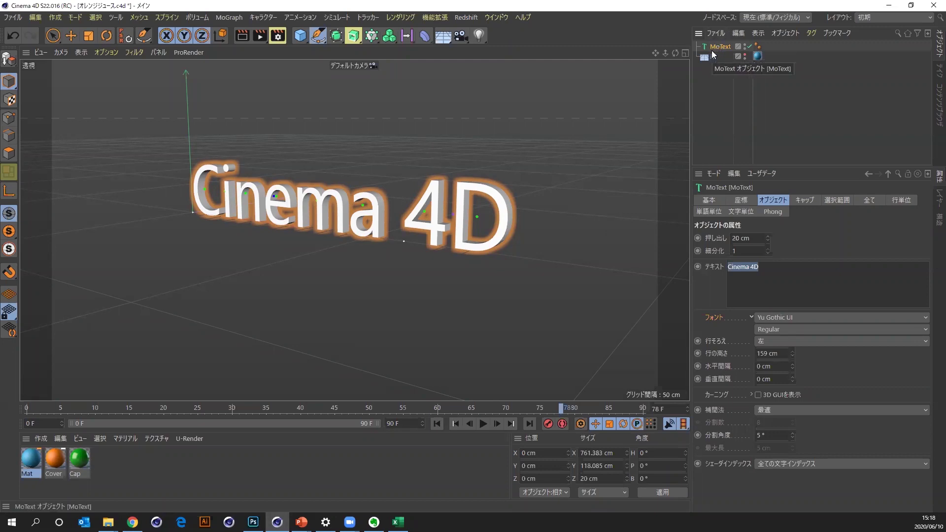
Replace the MoText with a 'Cinema 4D' text spline nested inside an Extrude object.
{"action": "key", "text": "Delete"}
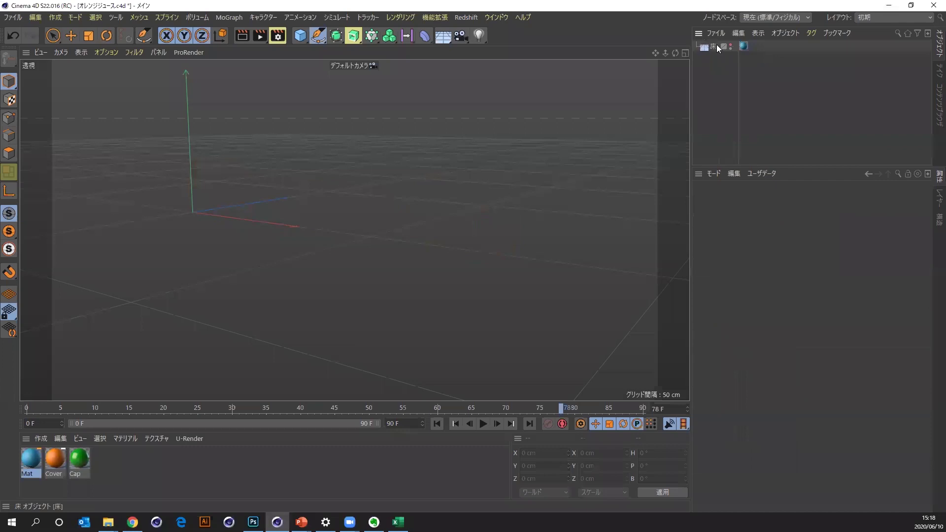
{"action": "left_click", "coordinate": [323, 39]}
{"action": "left_click", "coordinate": [322, 37]}
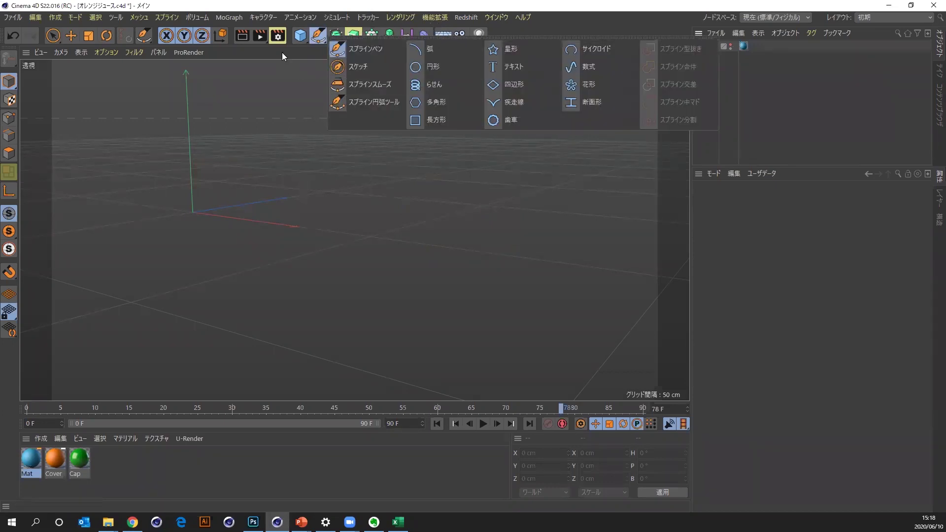
{"action": "left_click", "coordinate": [339, 38]}
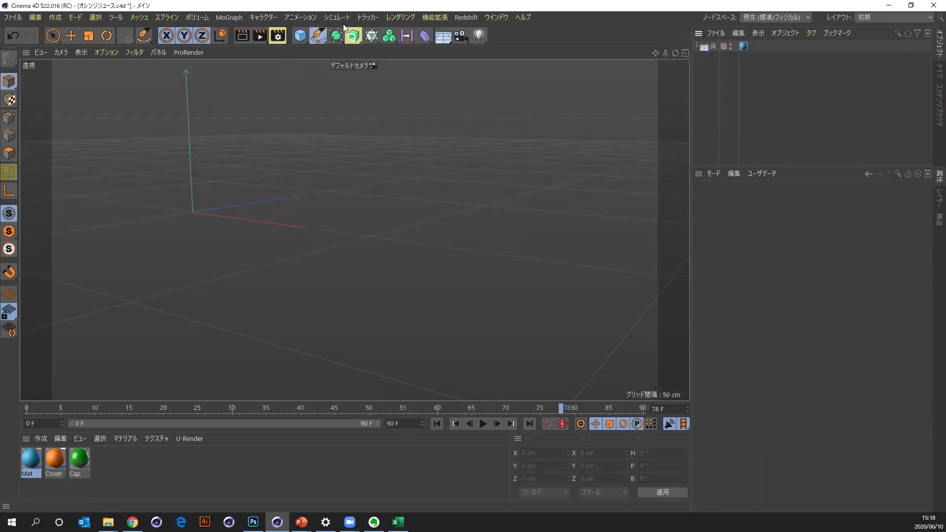
{"action": "left_click_drag", "start_coordinate": [319, 38], "coordinate": [508, 74]}
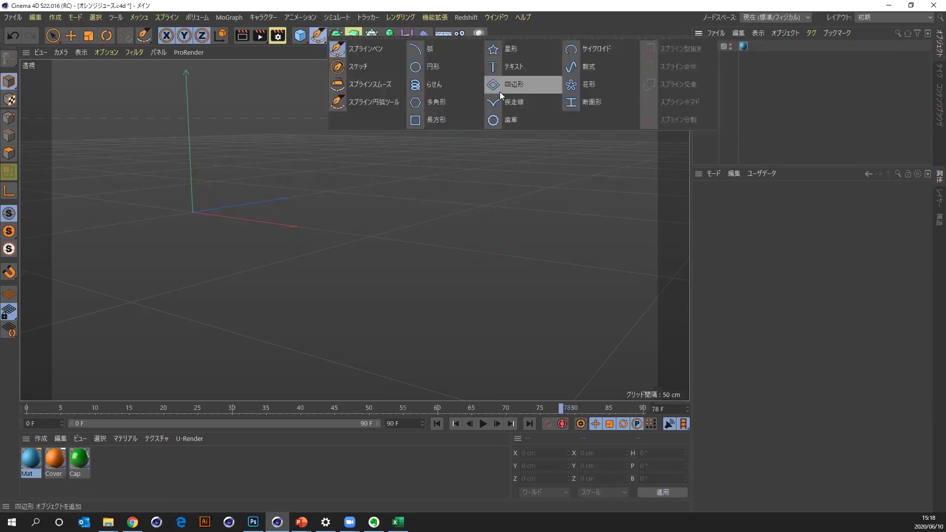
{"action": "left_click", "coordinate": [351, 39], "text": "alt"}
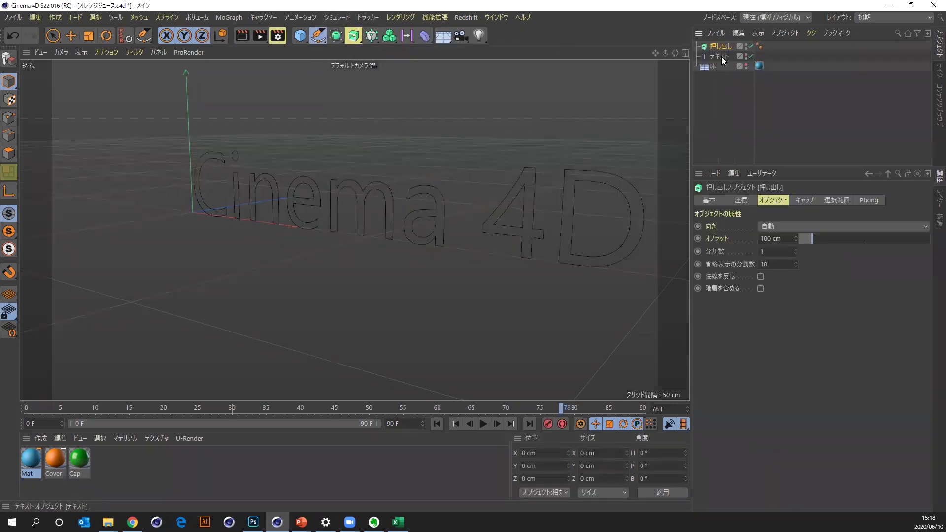
{"action": "left_click_drag", "start_coordinate": [722, 46], "coordinate": [721, 47]}
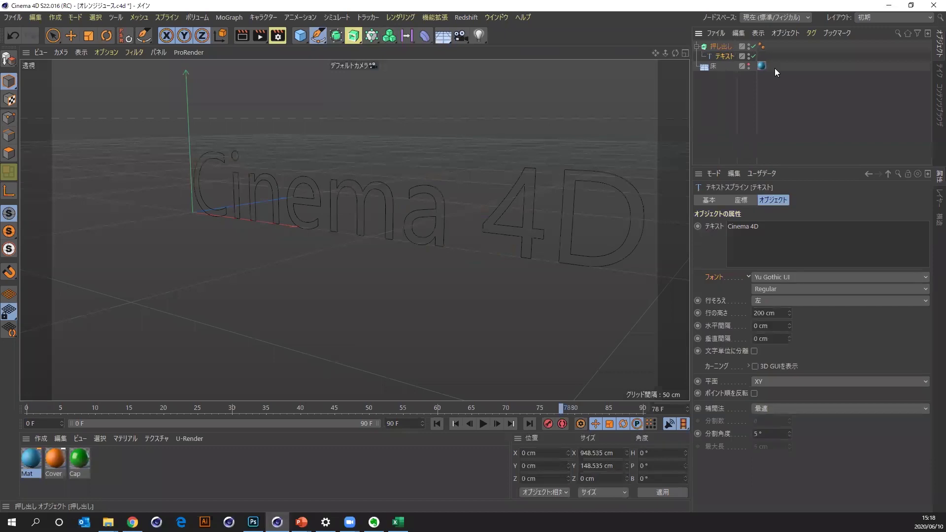
Check the Extrude's cap settings, then test converting to polygons and undo it.
{"action": "left_click", "coordinate": [725, 45]}
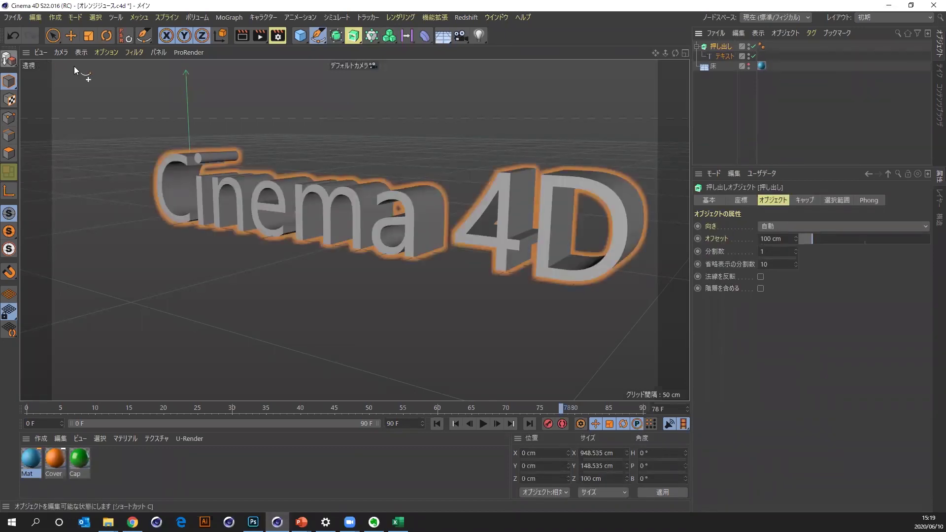
{"action": "left_click", "coordinate": [804, 200]}
{"action": "left_click", "coordinate": [772, 202]}
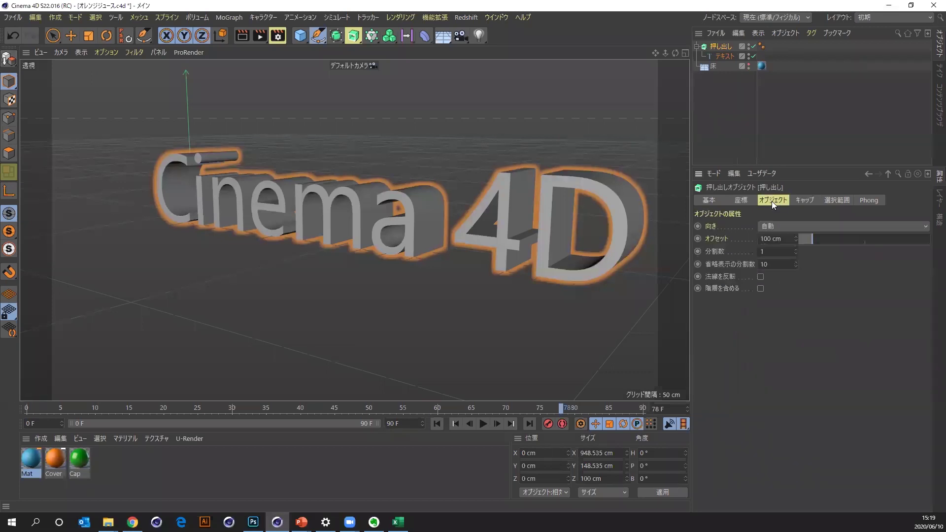
{"action": "left_click", "coordinate": [8, 58]}
{"action": "key", "text": "ctrl+z"}
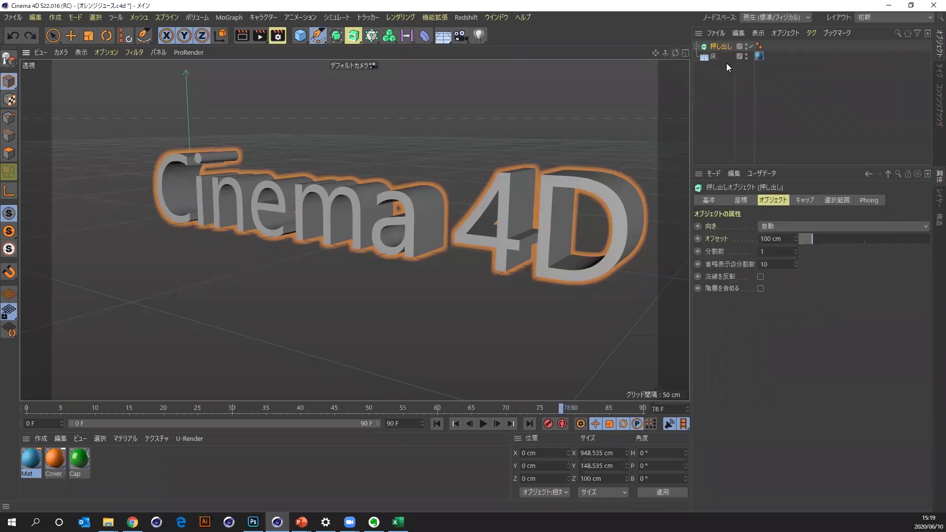
Try making the text spline editable, then undo to keep the live text.
{"action": "left_click", "coordinate": [729, 57]}
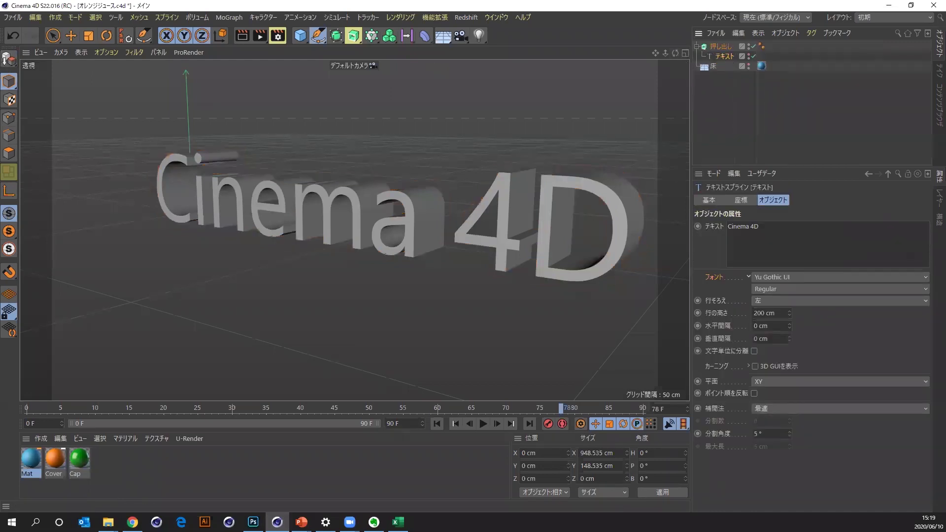
{"action": "left_click", "coordinate": [7, 60]}
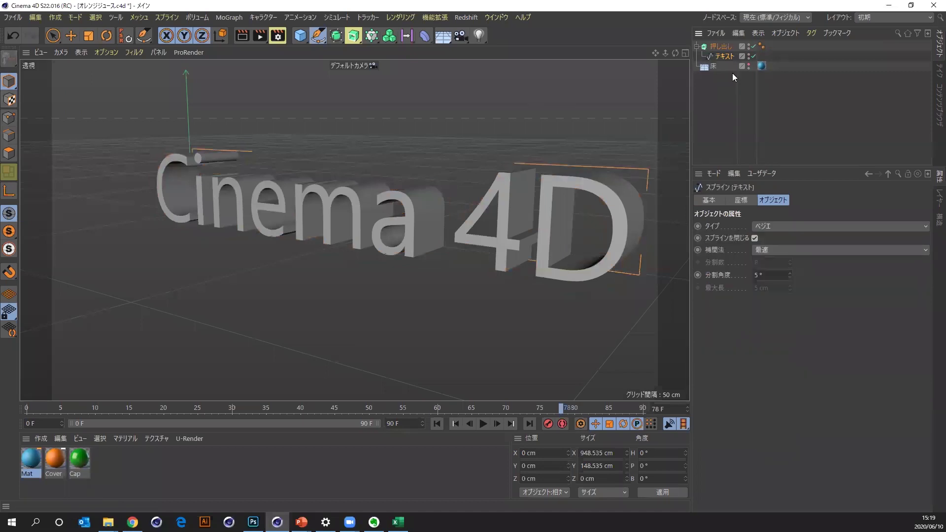
{"action": "left_click", "coordinate": [721, 47]}
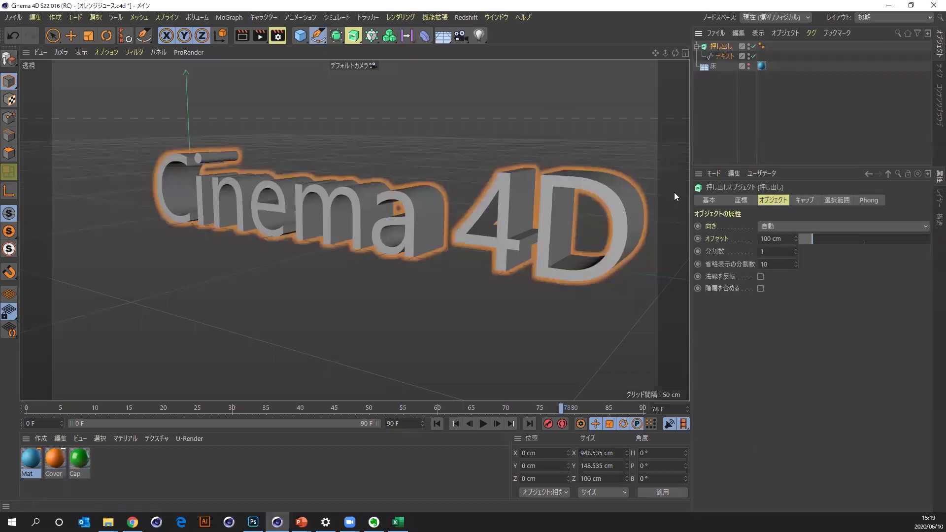
{"action": "left_click", "coordinate": [724, 56]}
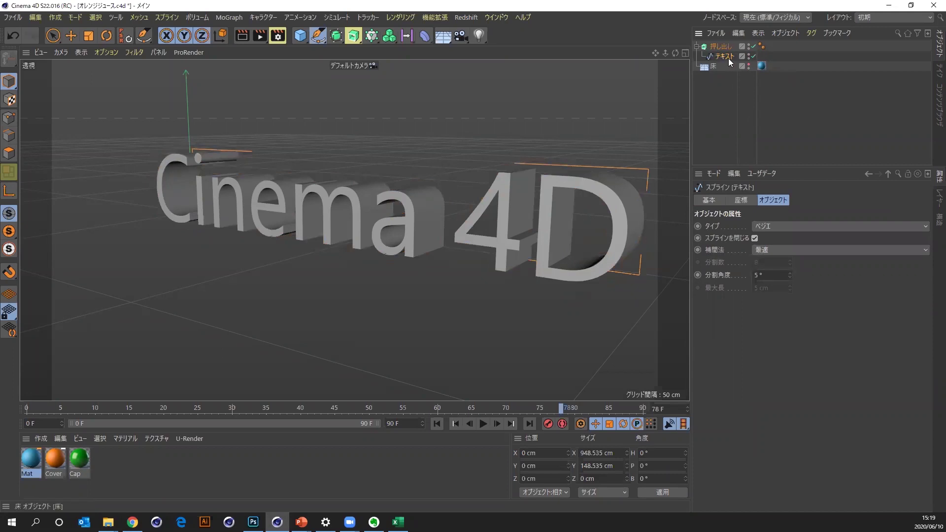
{"action": "key", "text": "ctrl+z"}
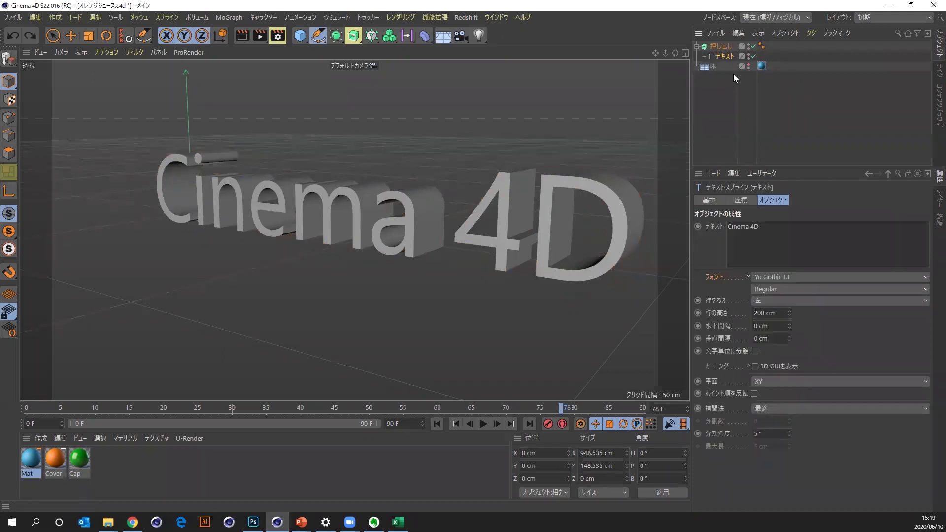
Enable Separate Letters on the text and Hierarchical on the Extrude, then make it editable.
{"action": "left_click", "coordinate": [754, 351]}
{"action": "left_click", "coordinate": [9, 59]}
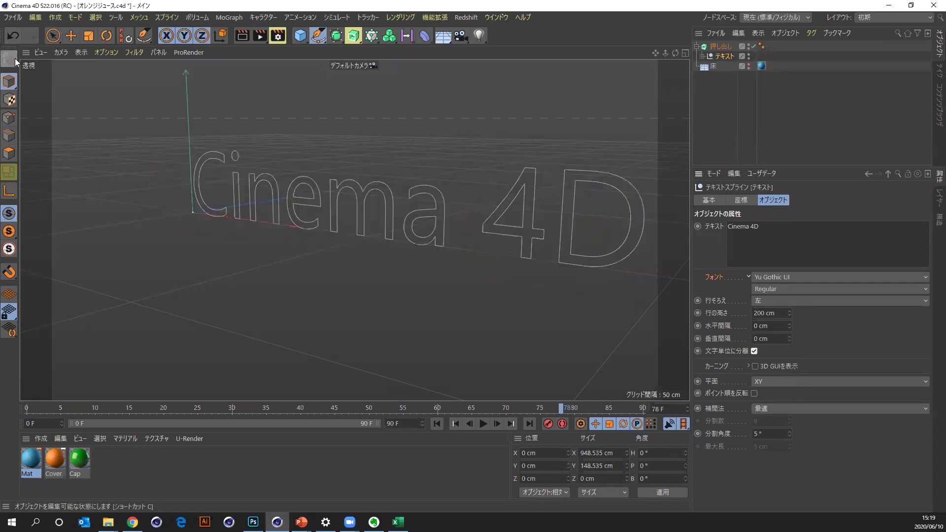
{"action": "left_click", "coordinate": [721, 47]}
{"action": "left_click", "coordinate": [759, 289]}
{"action": "left_click", "coordinate": [761, 289]}
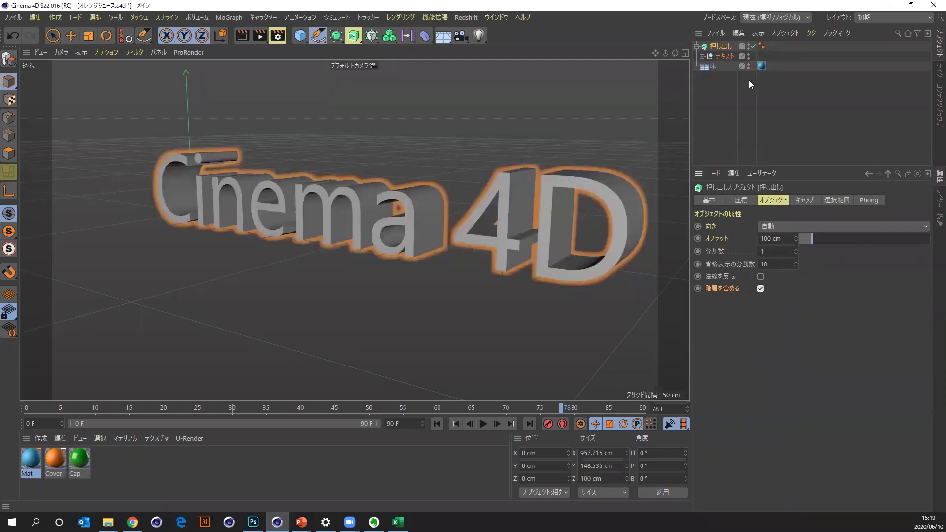
{"action": "left_click", "coordinate": [8, 59]}
Move the eight letters C through D to top level and delete the empty group.
{"action": "left_click", "coordinate": [697, 46]}
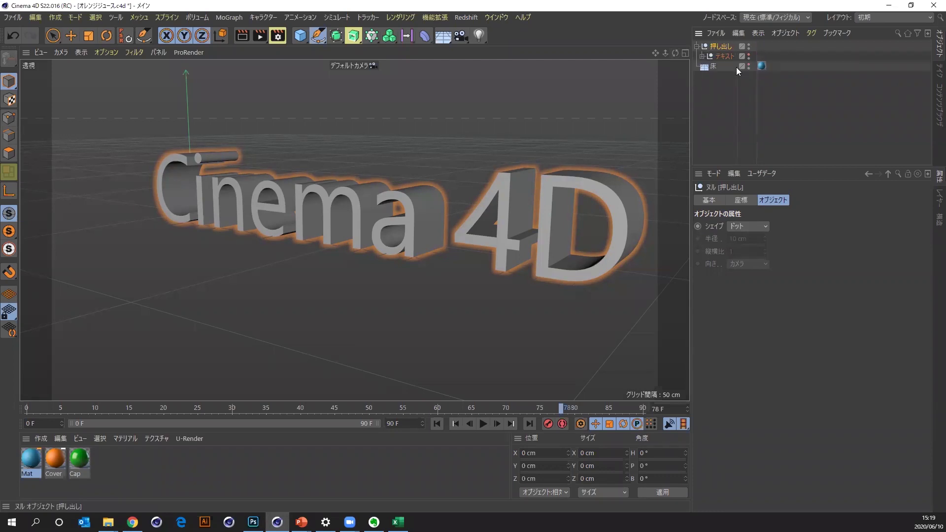
{"action": "left_click", "coordinate": [703, 56]}
{"action": "left_click", "coordinate": [708, 66]}
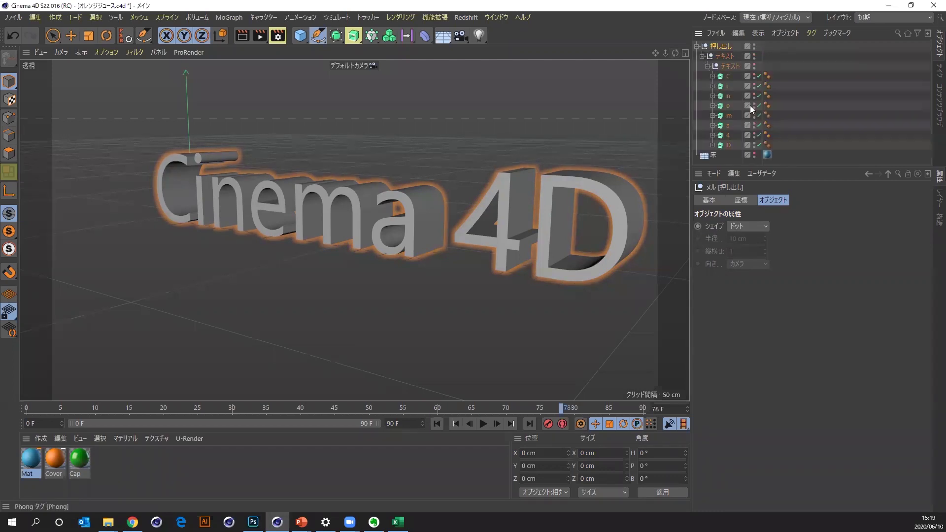
{"action": "left_click", "coordinate": [723, 76]}
{"action": "left_click", "coordinate": [727, 145]}
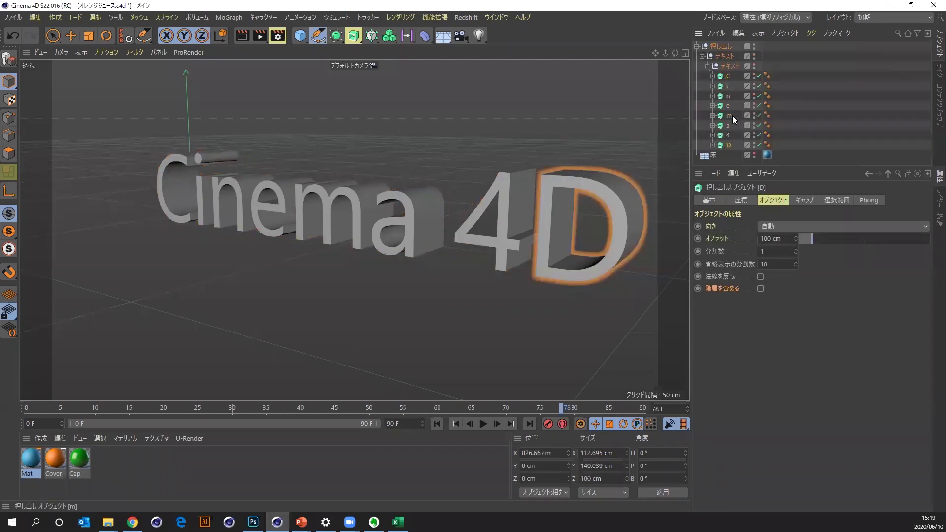
{"action": "left_click", "coordinate": [728, 77], "text": "shift"}
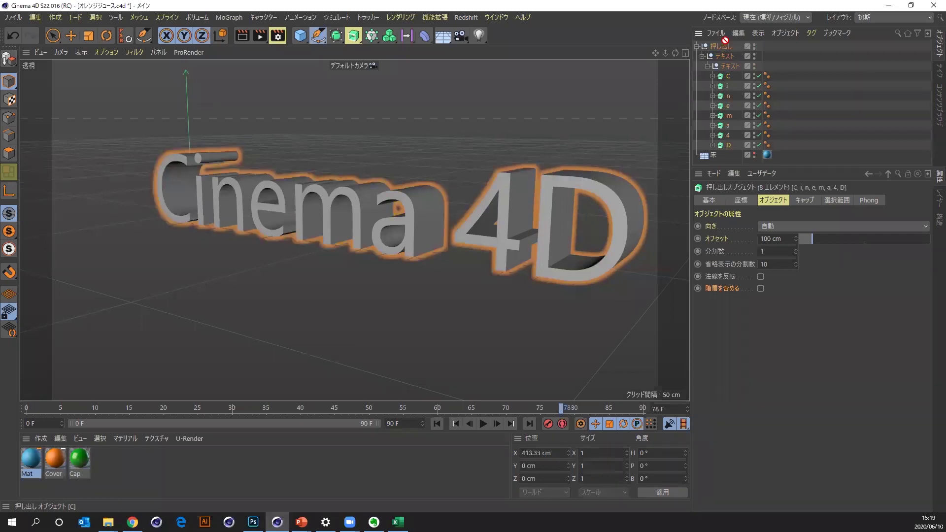
{"action": "left_click_drag", "start_coordinate": [727, 43], "coordinate": [727, 44]}
{"action": "left_click", "coordinate": [721, 126]}
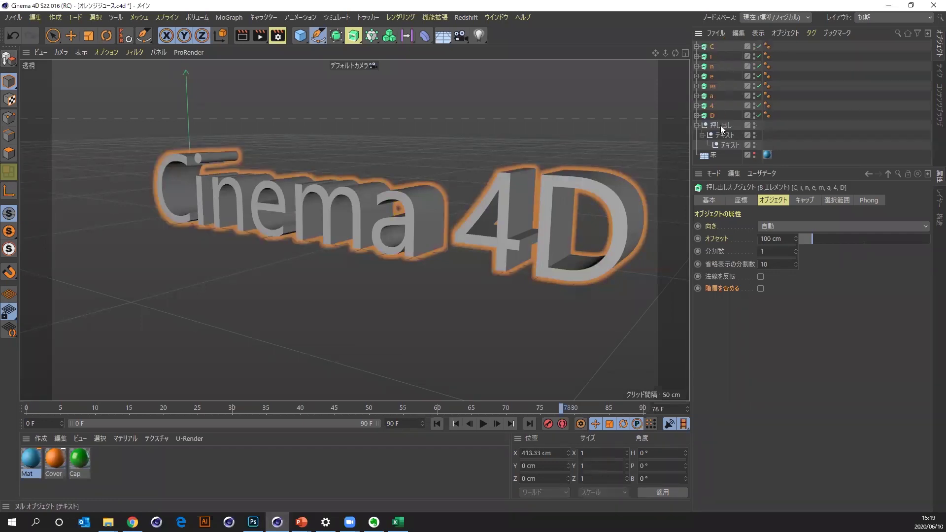
{"action": "key", "text": "Delete"}
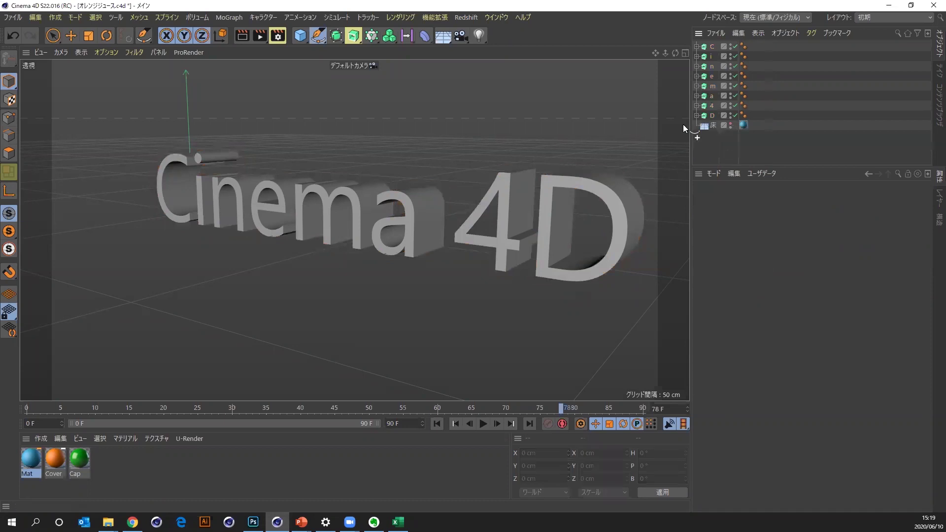
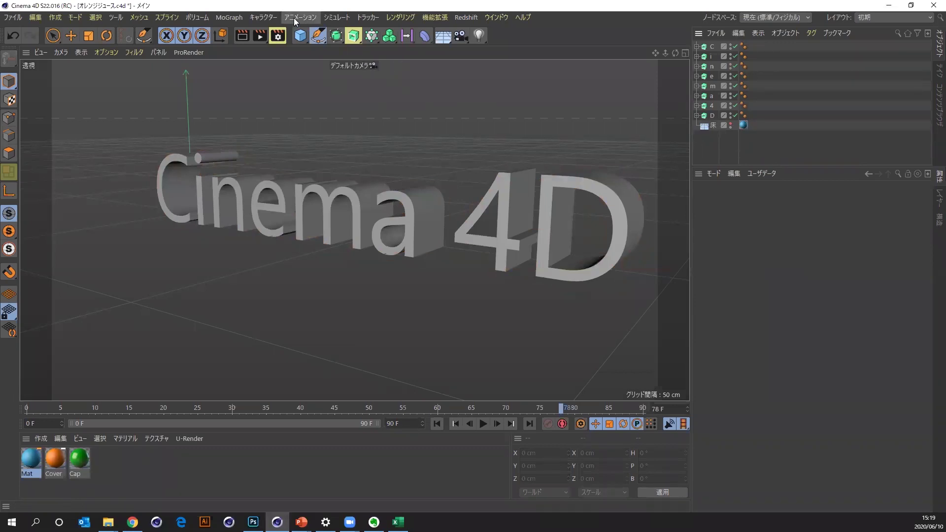
Add a Fracture object and parent the eight letter extrusions, C through D, under it.
{"action": "left_click", "coordinate": [227, 18]}
{"action": "left_click", "coordinate": [254, 77]}
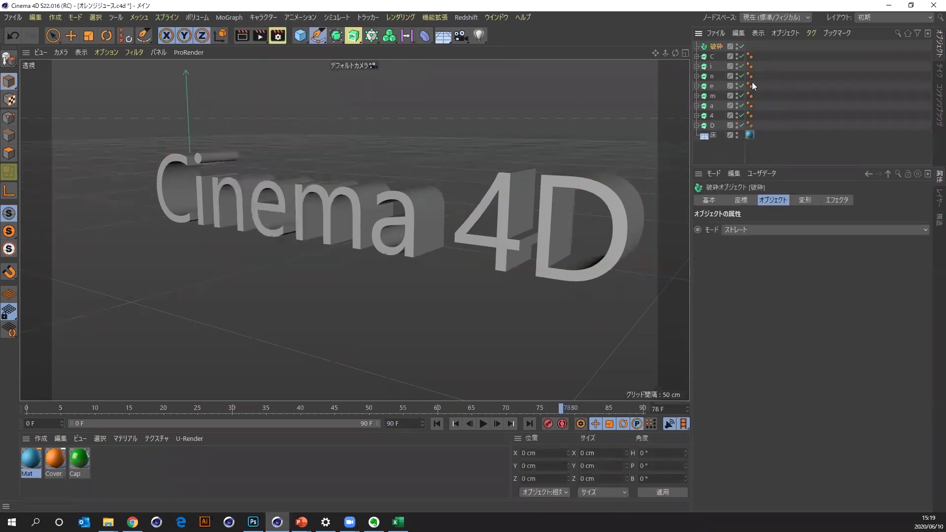
{"action": "left_click", "coordinate": [712, 56]}
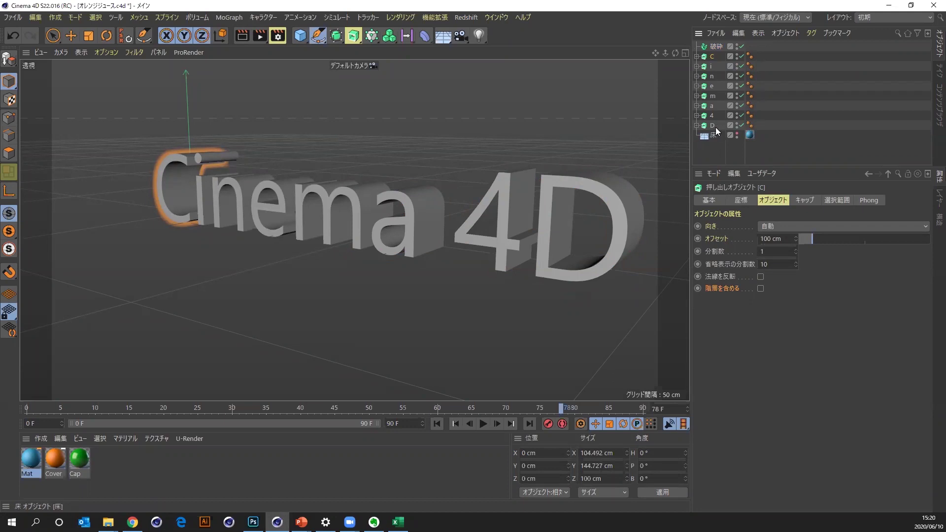
{"action": "left_click", "coordinate": [715, 125], "text": "shift"}
{"action": "left_click_drag", "start_coordinate": [716, 126], "coordinate": [715, 47]}
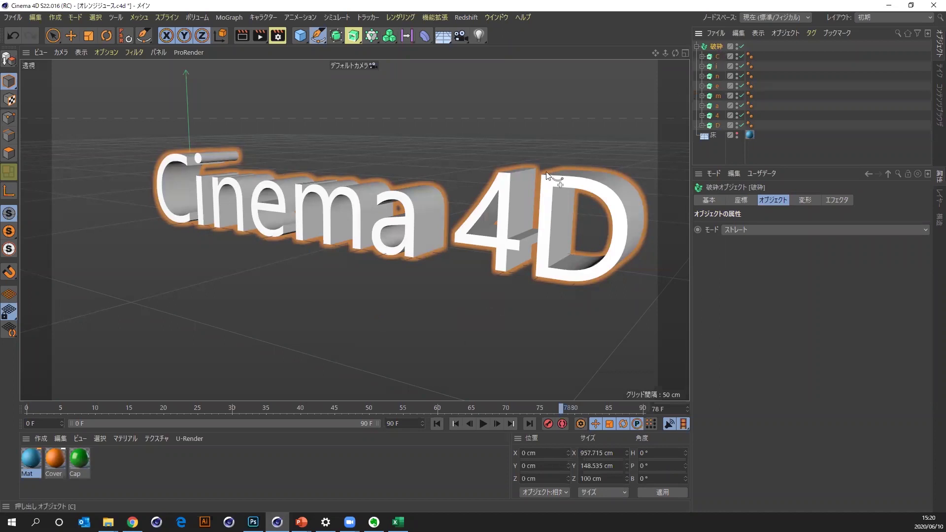
{"action": "left_click_drag", "start_coordinate": [676, 54], "coordinate": [656, 55]}
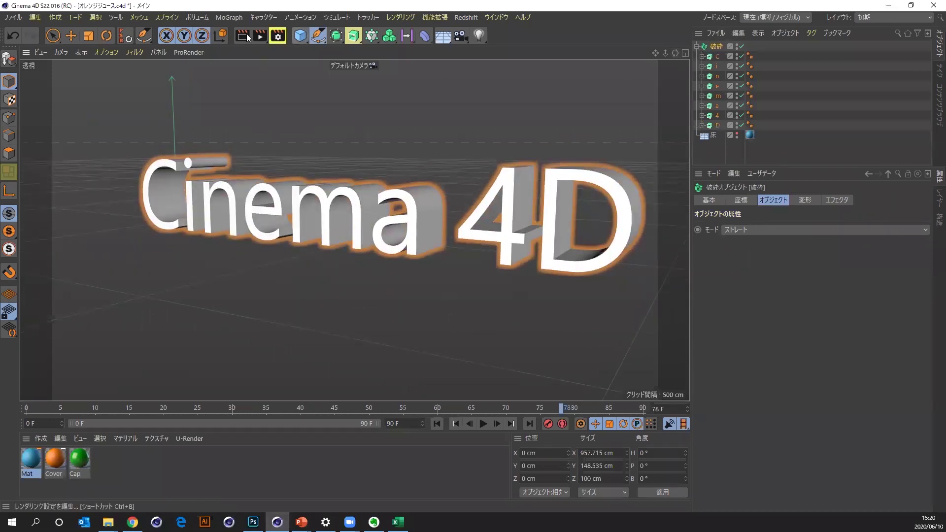
Delete the Fracture object together with its fractured Cinema 4D text.
{"action": "left_click", "coordinate": [227, 19]}
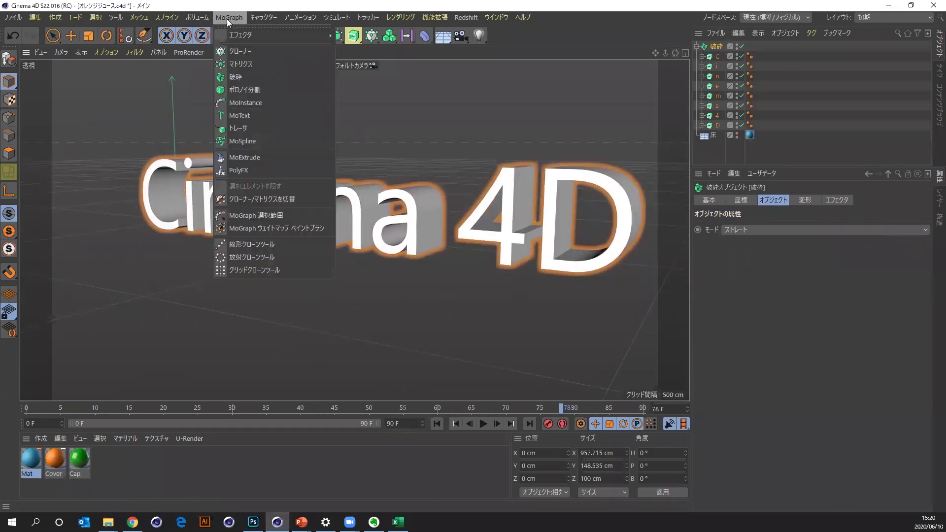
{"action": "left_click", "coordinate": [569, 106]}
{"action": "left_click", "coordinate": [697, 47]}
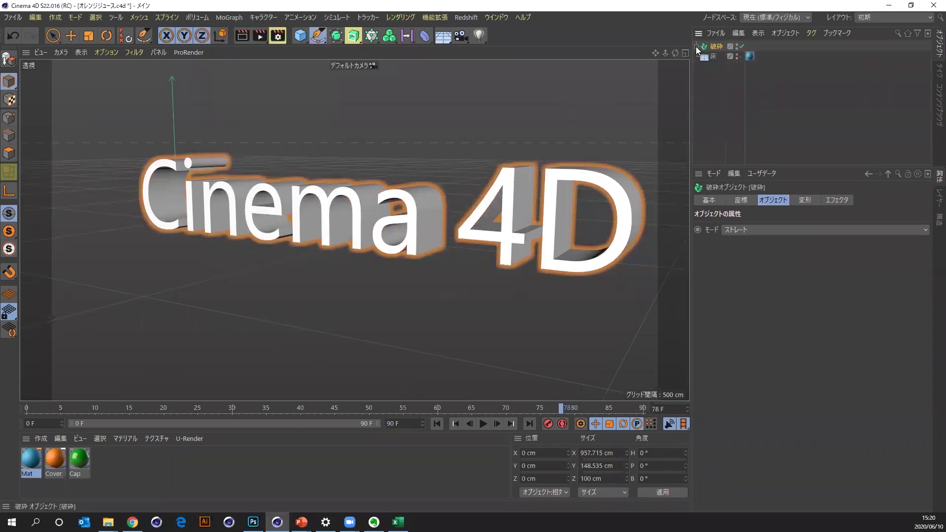
{"action": "left_click", "coordinate": [237, 17]}
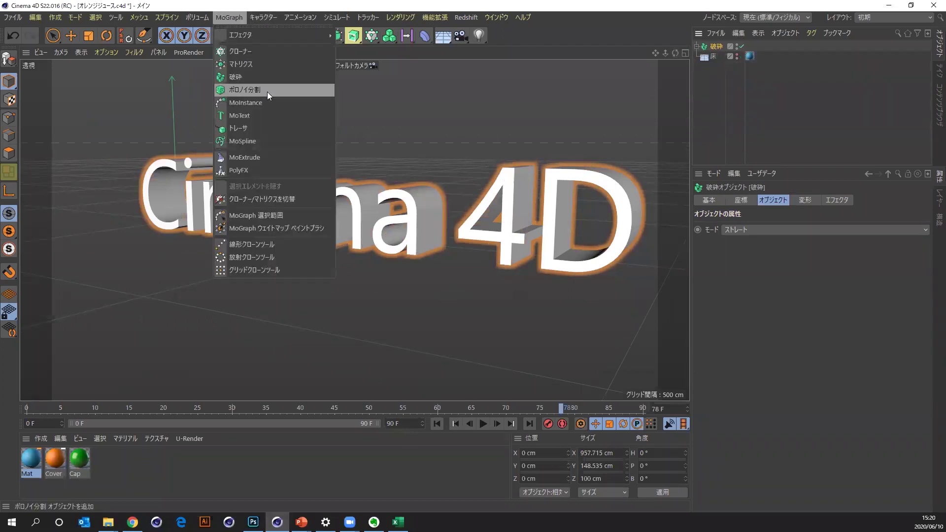
{"action": "left_click", "coordinate": [586, 100]}
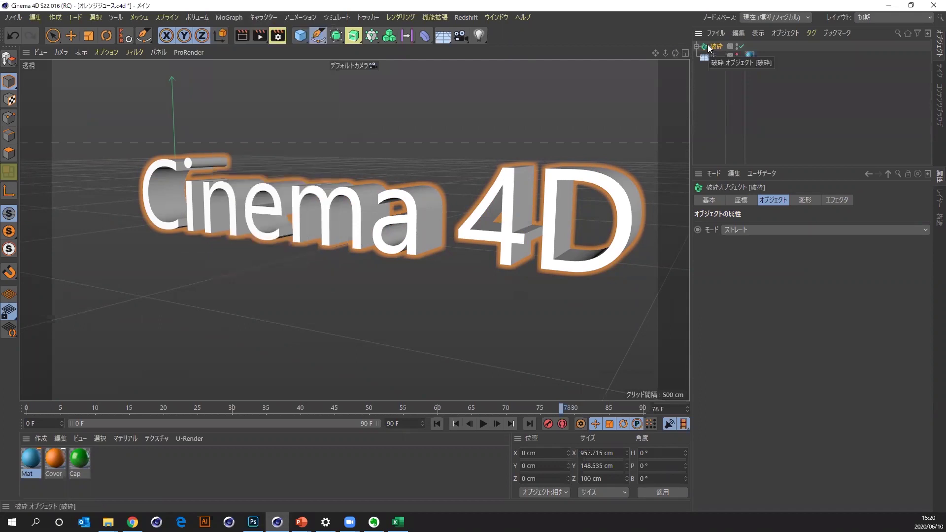
{"action": "key", "text": "Delete"}
Add a 100 cm radius sphere and frame it in the viewport.
{"action": "left_click", "coordinate": [302, 36]}
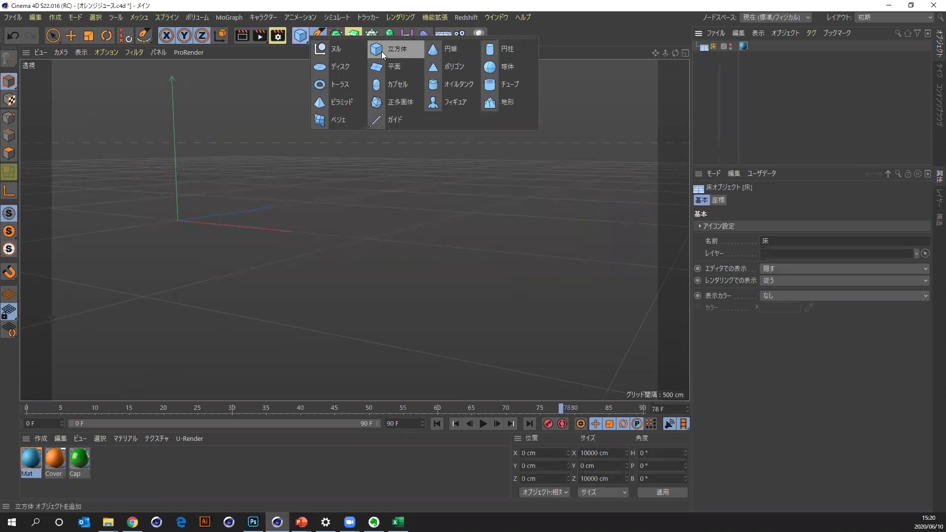
{"action": "left_click", "coordinate": [508, 67]}
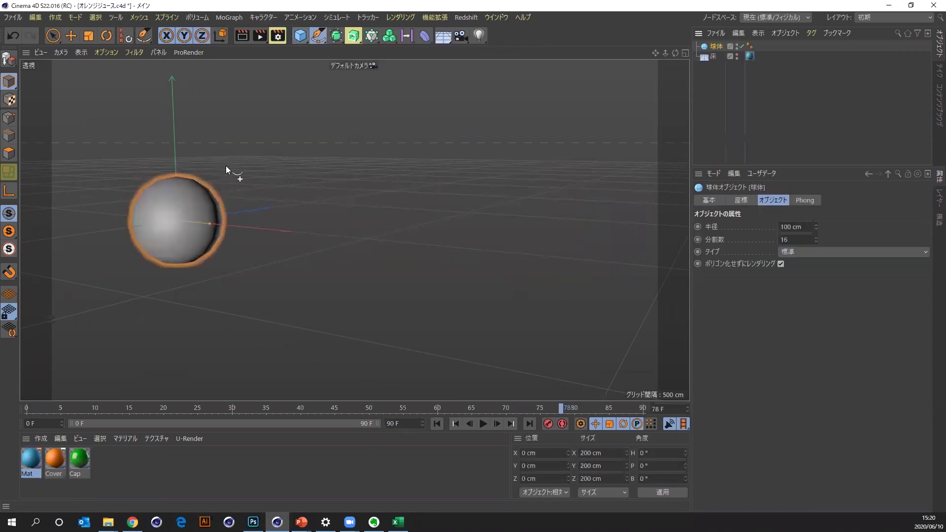
{"action": "scroll", "coordinate": [130, 202], "scroll_direction": "up", "scroll_amount": 2}
{"action": "left_click_drag", "start_coordinate": [655, 51], "coordinate": [235, 32]}
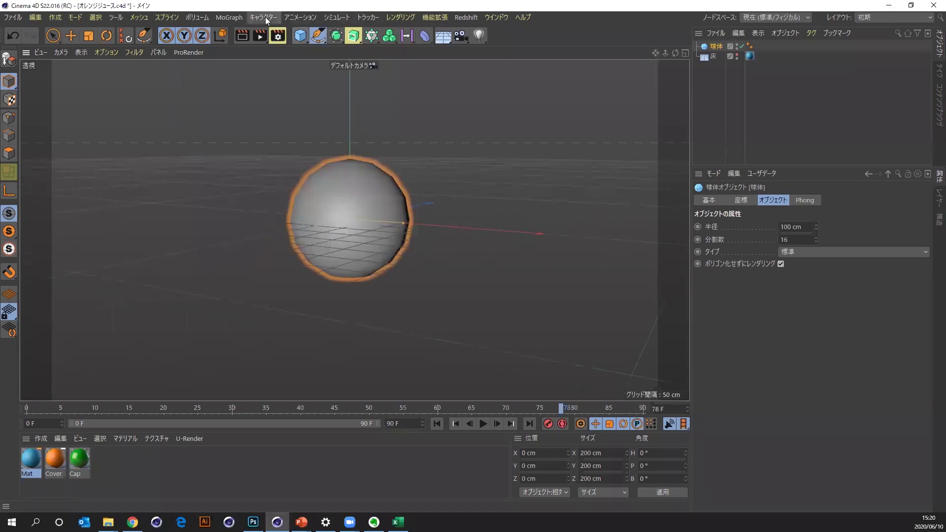
Add a Voronoi Fracture object and nest the sphere inside it.
{"action": "left_click", "coordinate": [230, 17]}
{"action": "left_click", "coordinate": [254, 91]}
{"action": "left_click_drag", "start_coordinate": [716, 57], "coordinate": [723, 47]}
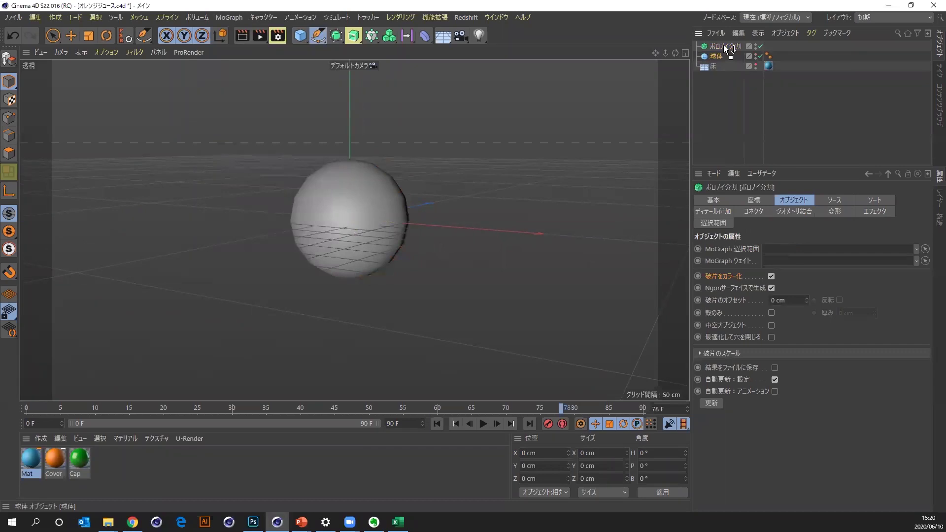
{"action": "scroll", "coordinate": [345, 212], "scroll_direction": "up", "scroll_amount": 2}
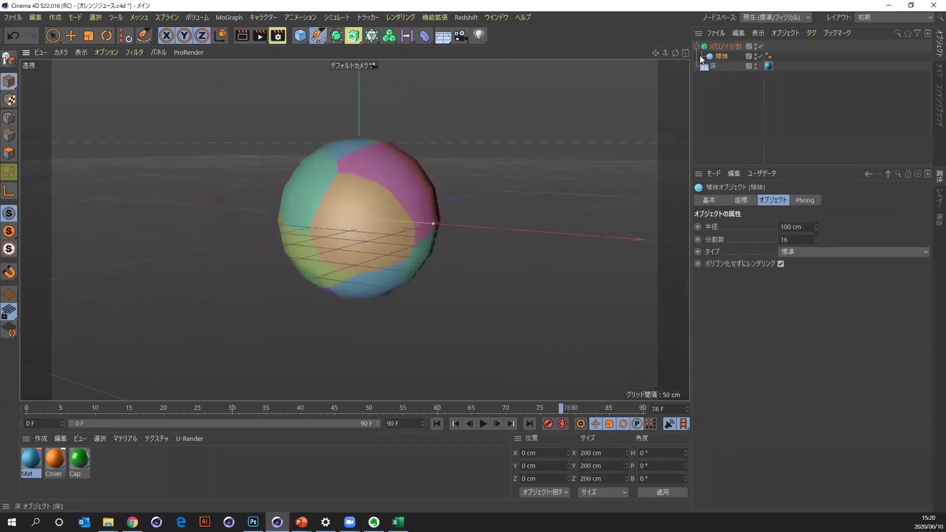
{"action": "left_click_drag", "start_coordinate": [675, 52], "coordinate": [245, 175]}
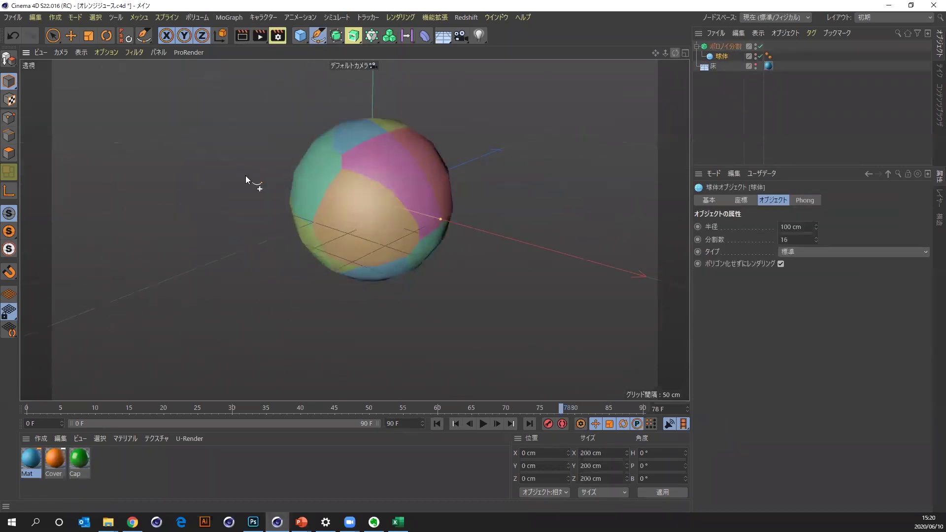
{"action": "scroll", "coordinate": [389, 172], "scroll_direction": "up", "scroll_amount": 2}
{"action": "scroll", "coordinate": [379, 177], "scroll_direction": "up", "scroll_amount": 2}
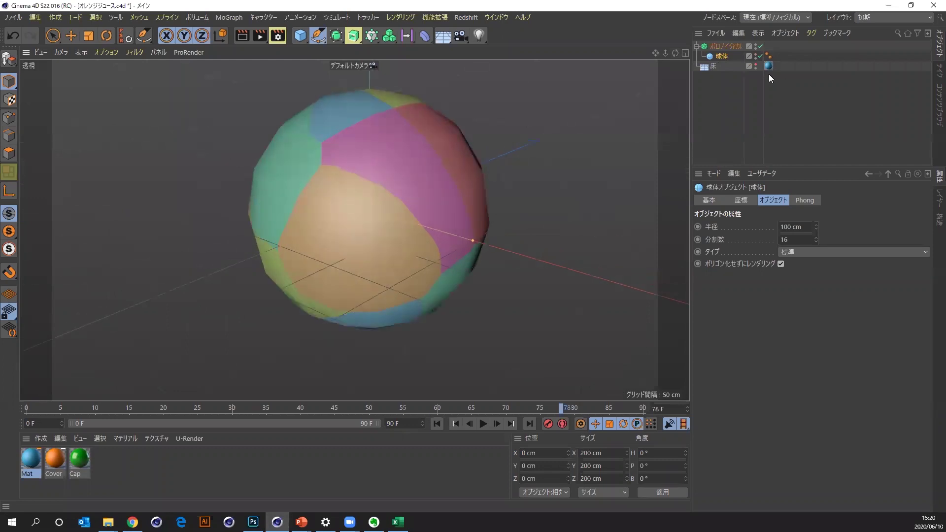
Toggle the Voronoi Fracture's fragment colouring off and back on.
{"action": "left_click", "coordinate": [724, 46]}
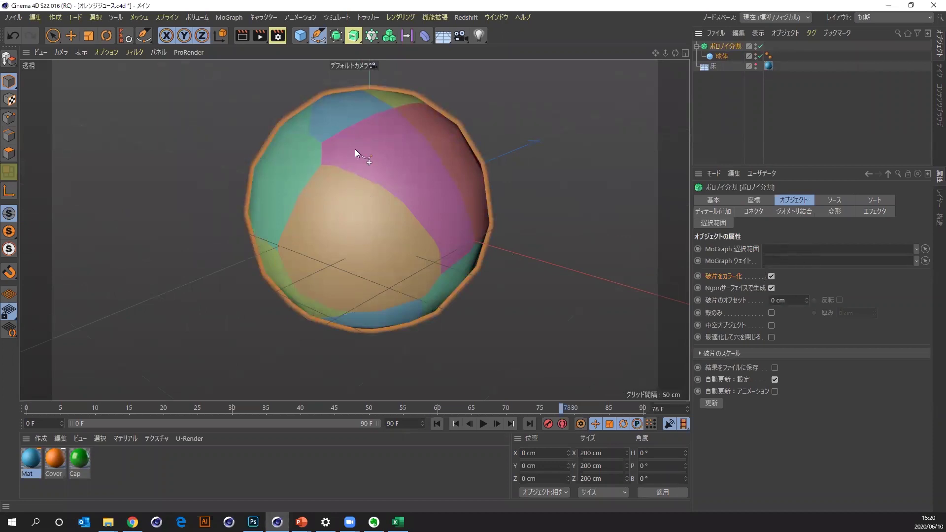
{"action": "left_click", "coordinate": [772, 276]}
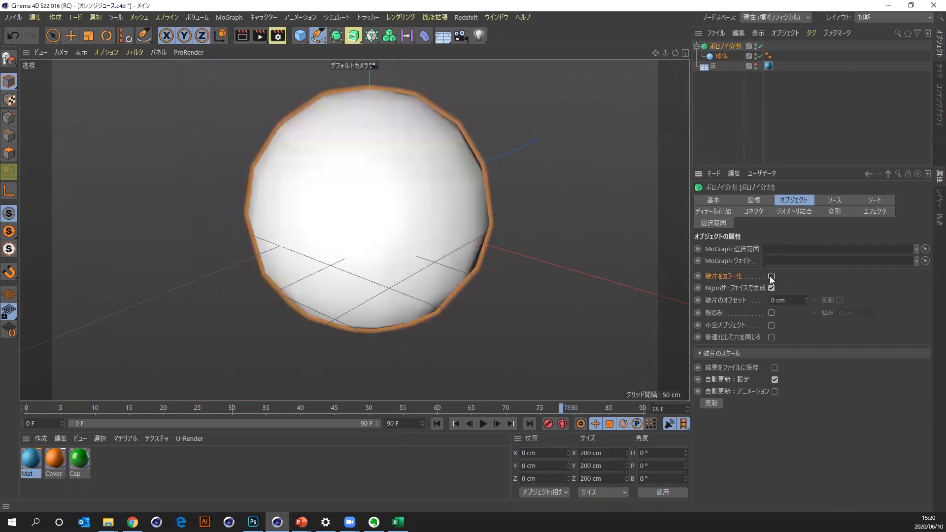
{"action": "left_click", "coordinate": [771, 276]}
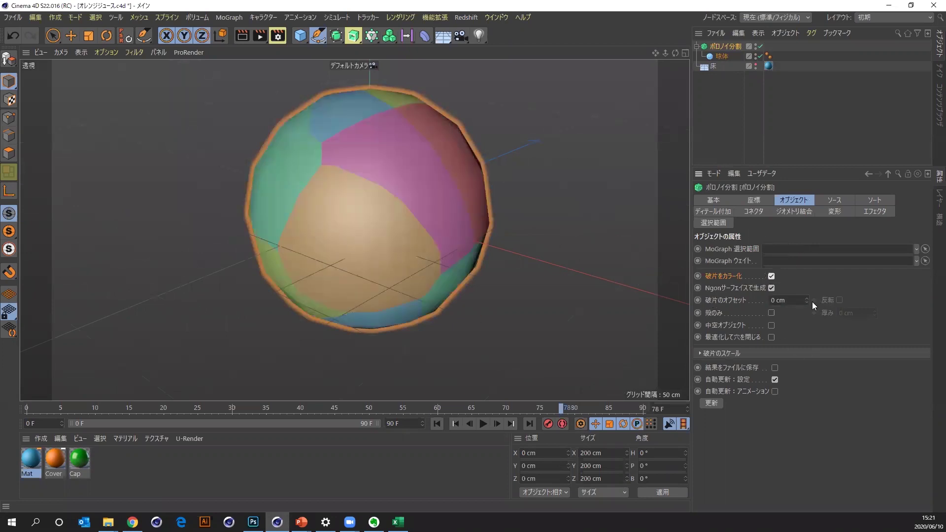
Offset the Voronoi fragments by 4 cm and make them hollow shells 5.7 cm thick.
{"action": "mouse_move", "coordinate": [806, 300]}
{"action": "left_mouse_down"}
{"action": "mouse_move", "coordinate": [838, 295]}
{"action": "mouse_move", "coordinate": [788, 301]}
{"action": "mouse_move", "coordinate": [806, 301]}
{"action": "left_mouse_up"}
{"action": "left_click_drag", "start_coordinate": [807, 300], "coordinate": [799, 309]}
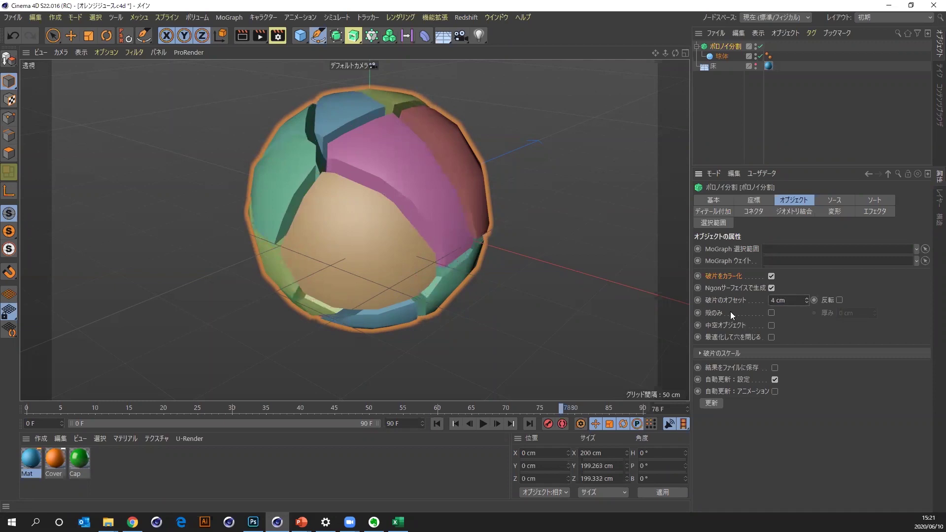
{"action": "left_click", "coordinate": [771, 313]}
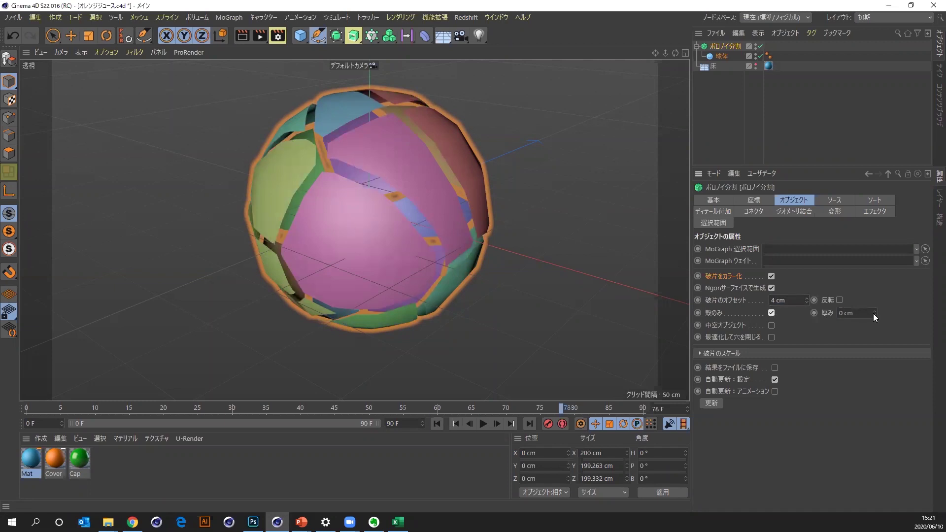
{"action": "left_click_drag", "start_coordinate": [876, 315], "coordinate": [876, 296]}
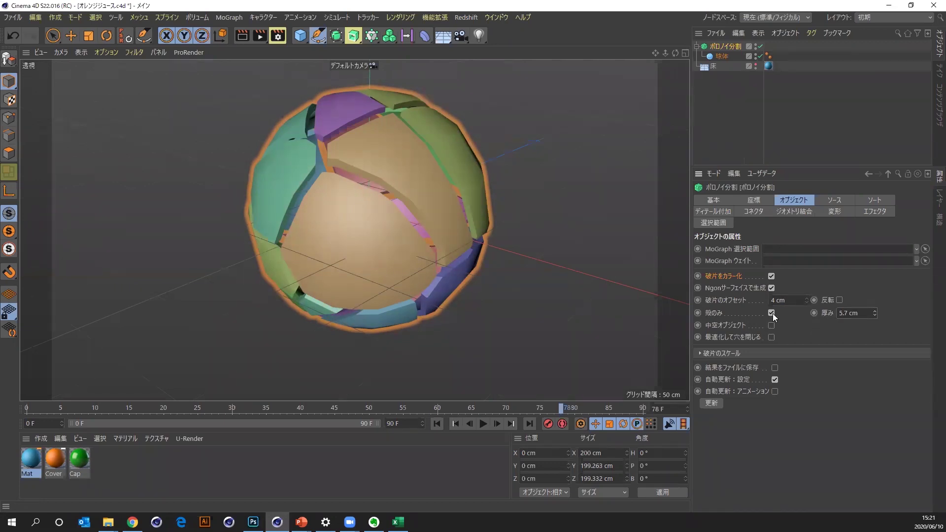
Show the Voronoi Fracture's point sources in the Sources tab.
{"action": "left_click", "coordinate": [832, 201]}
{"action": "left_click", "coordinate": [785, 201]}
{"action": "left_click", "coordinate": [827, 205]}
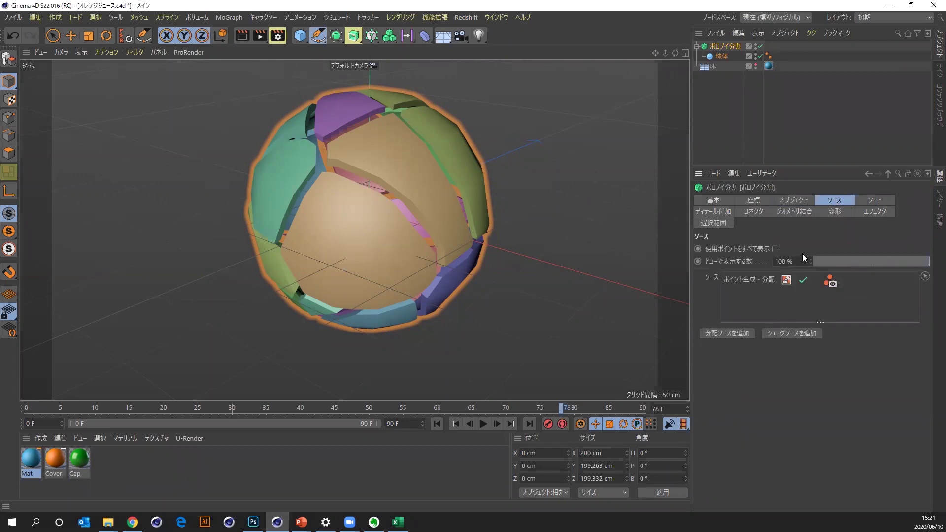
Adjust the point distribution source's point count and toggle the source off and on.
{"action": "left_click", "coordinate": [739, 279]}
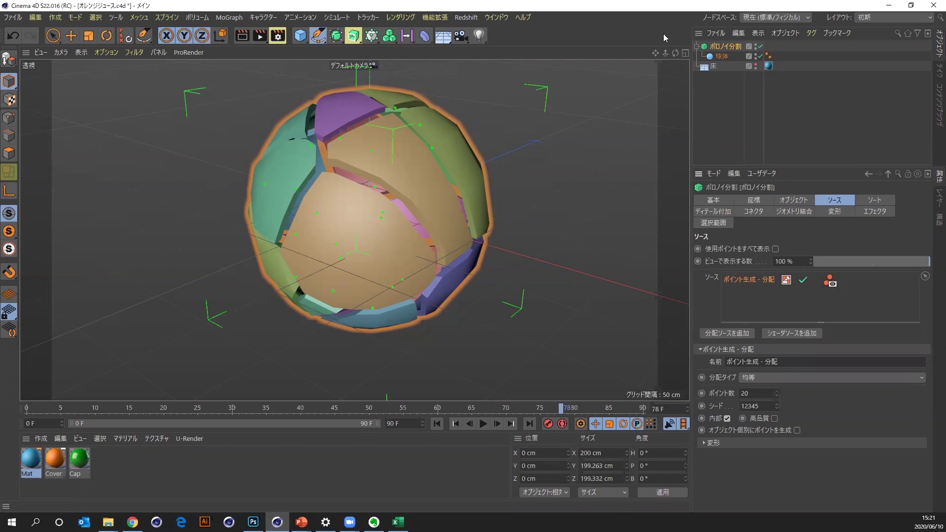
{"action": "left_click_drag", "start_coordinate": [676, 54], "coordinate": [289, 256]}
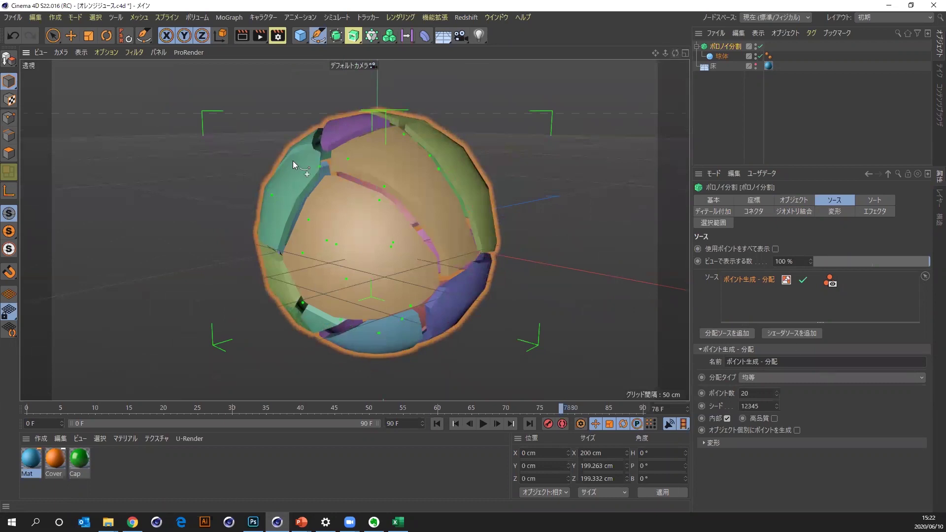
{"action": "left_click_drag", "start_coordinate": [775, 394], "coordinate": [775, 374]}
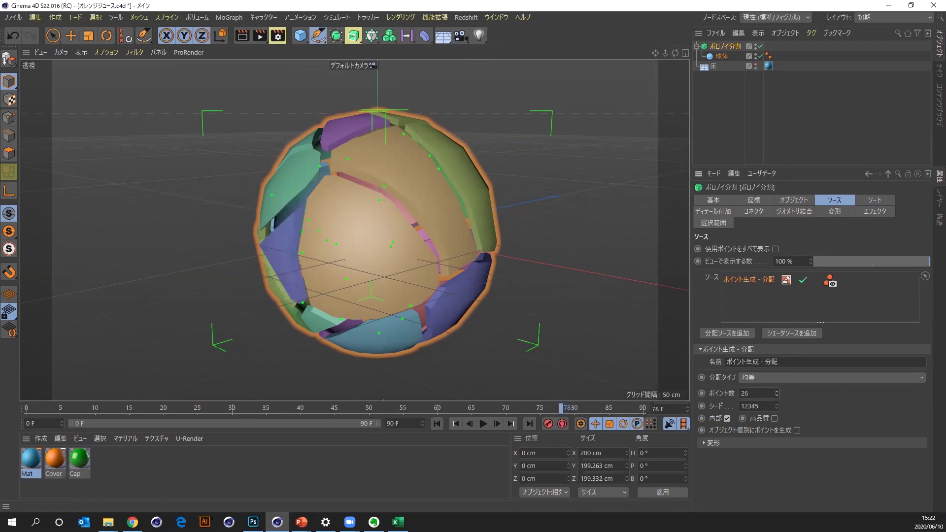
{"action": "mouse_move", "coordinate": [776, 393]}
{"action": "left_mouse_down"}
{"action": "mouse_move", "coordinate": [776, 409]}
{"action": "mouse_move", "coordinate": [777, 394]}
{"action": "left_mouse_up"}
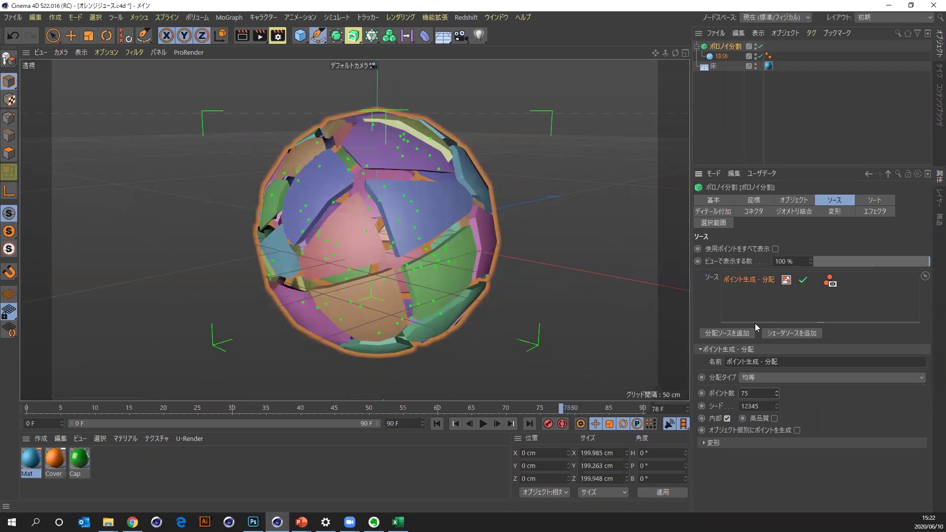
{"action": "left_click", "coordinate": [804, 280]}
{"action": "left_click", "coordinate": [803, 281]}
Add a second point source, raise its count, then delete both sources.
{"action": "left_click", "coordinate": [723, 332]}
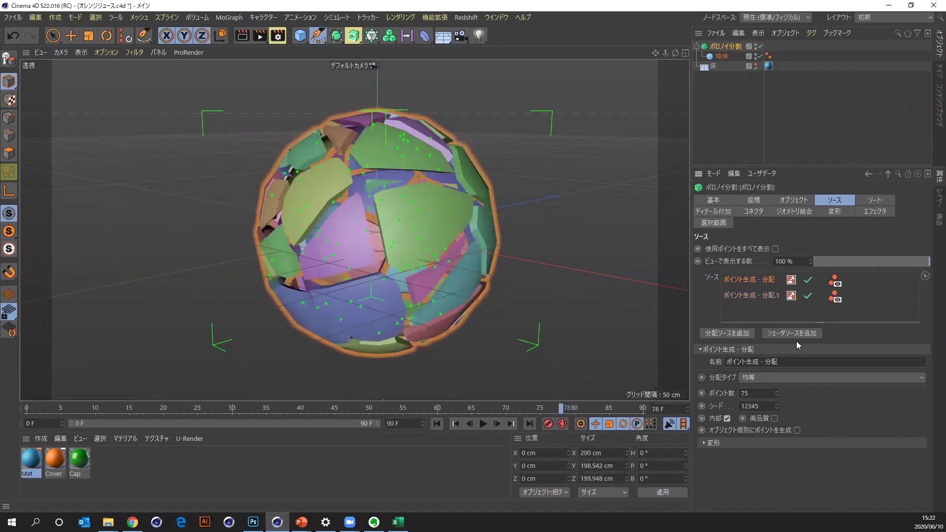
{"action": "left_click", "coordinate": [757, 297]}
{"action": "mouse_move", "coordinate": [778, 393]}
{"action": "left_mouse_down"}
{"action": "mouse_move", "coordinate": [809, 393]}
{"action": "mouse_move", "coordinate": [749, 340]}
{"action": "left_mouse_up"}
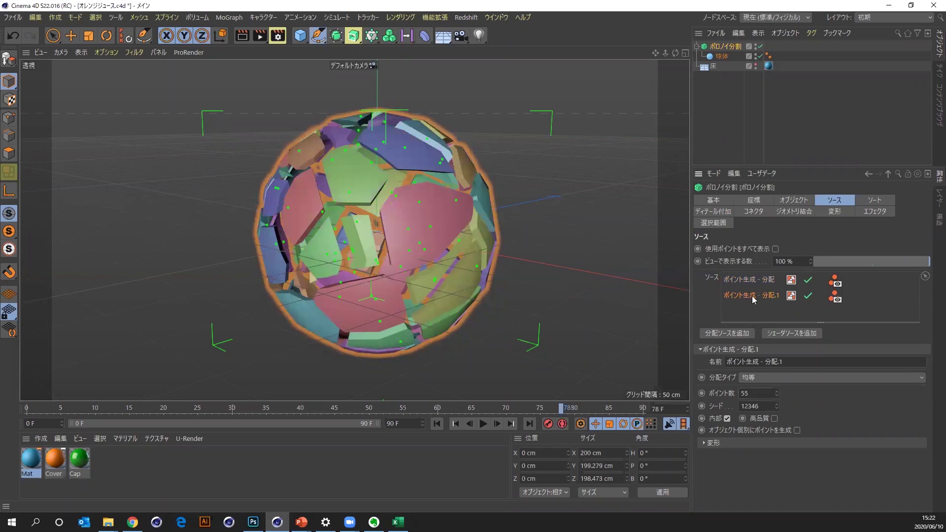
{"action": "key", "text": "Delete"}
{"action": "left_click", "coordinate": [746, 281]}
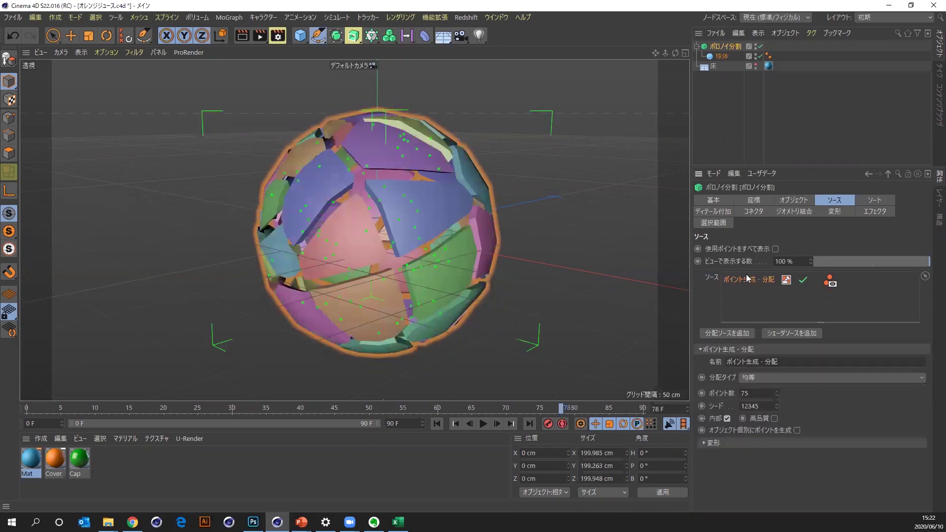
{"action": "key", "text": "Delete"}
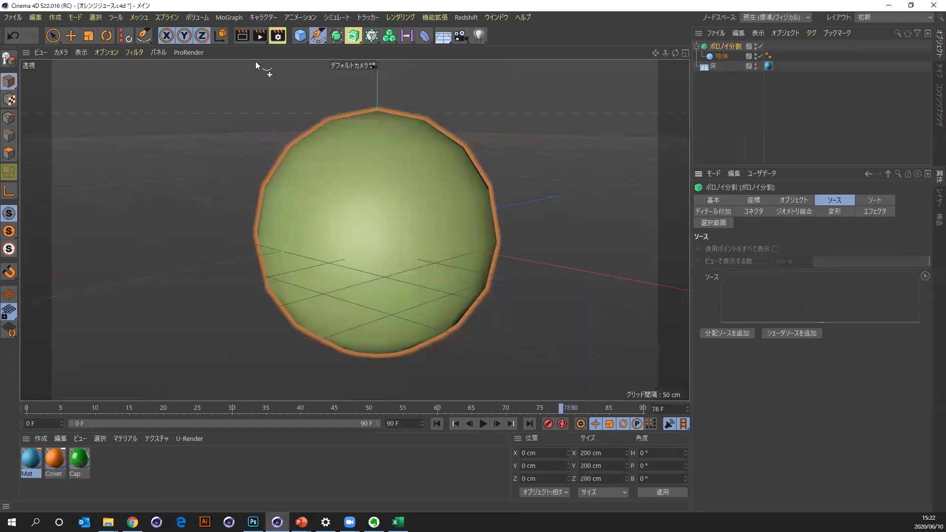
Add a plane and scale it to roughly 235 by 243 cm.
{"action": "left_click", "coordinate": [300, 38]}
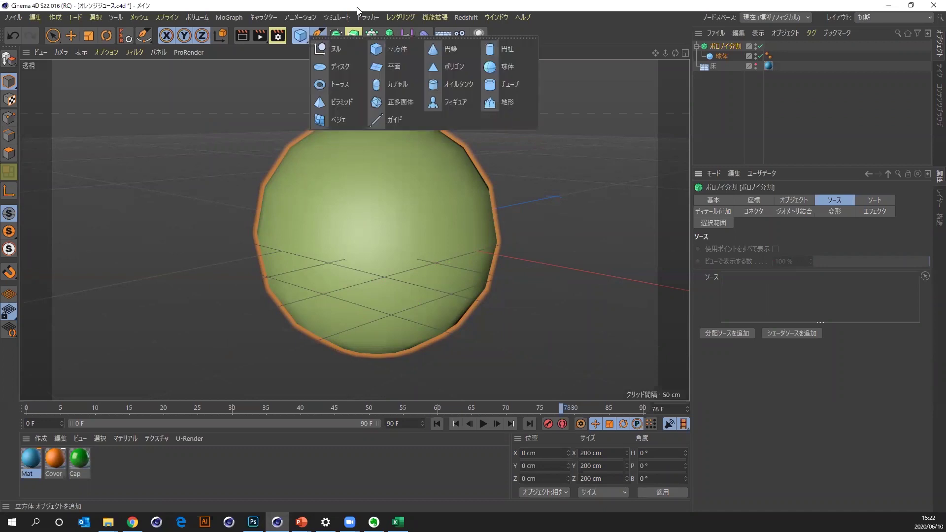
{"action": "left_click", "coordinate": [301, 39]}
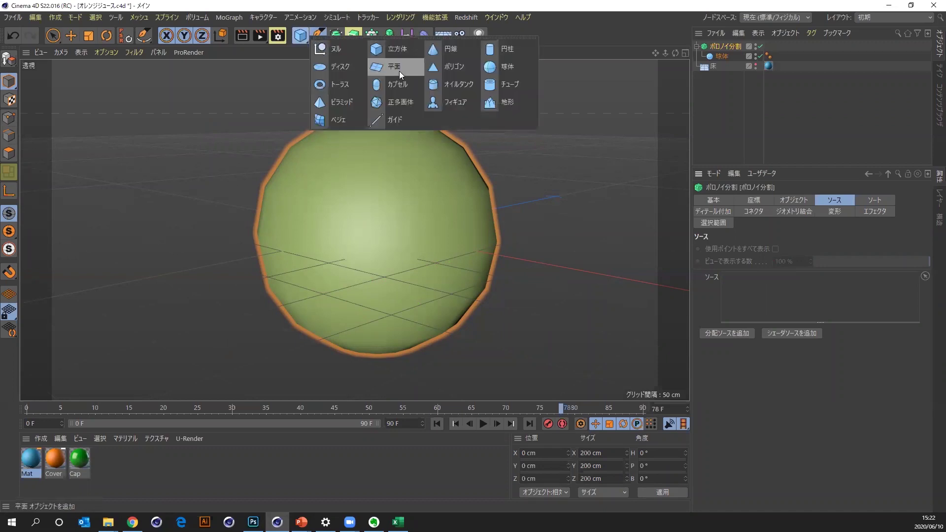
{"action": "left_click", "coordinate": [386, 69]}
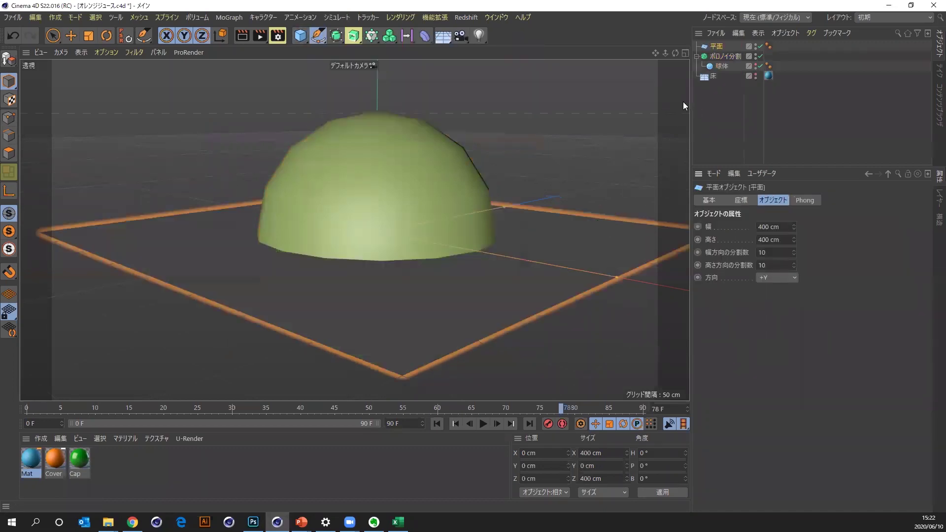
{"action": "left_click", "coordinate": [615, 277]}
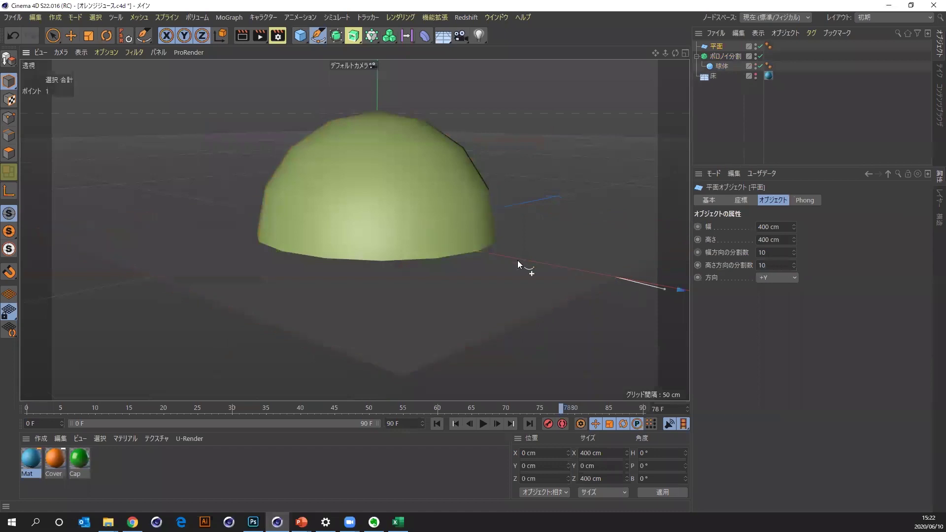
{"action": "key", "text": "ctrl+z"}
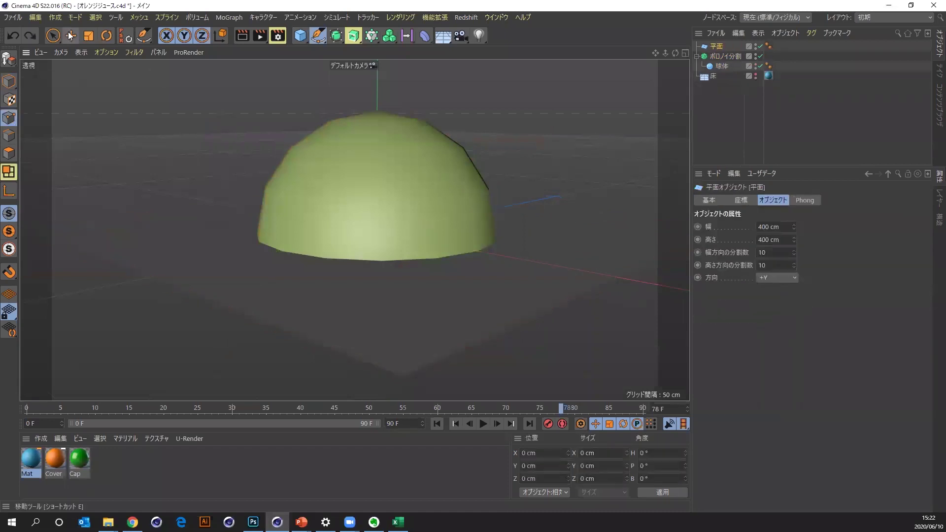
{"action": "left_click", "coordinate": [69, 33]}
{"action": "left_click", "coordinate": [9, 84]}
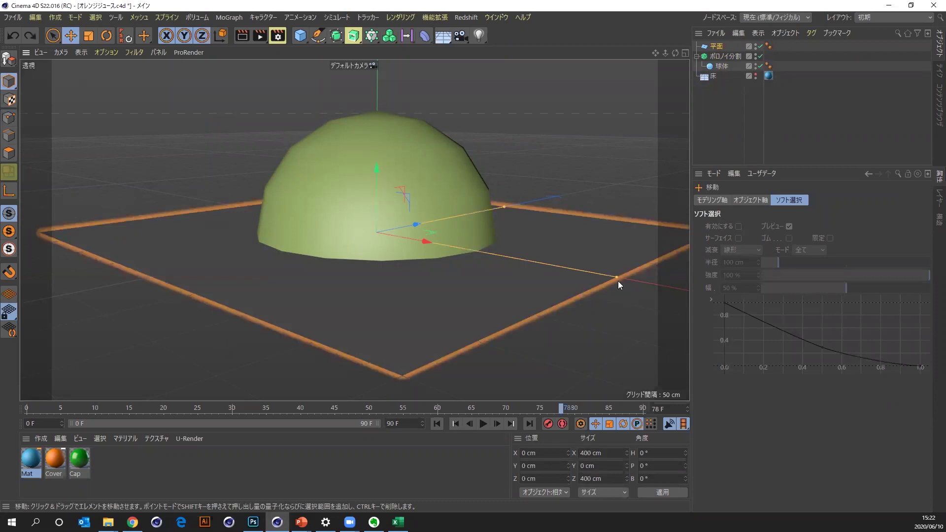
{"action": "left_click_drag", "start_coordinate": [617, 279], "coordinate": [499, 256]}
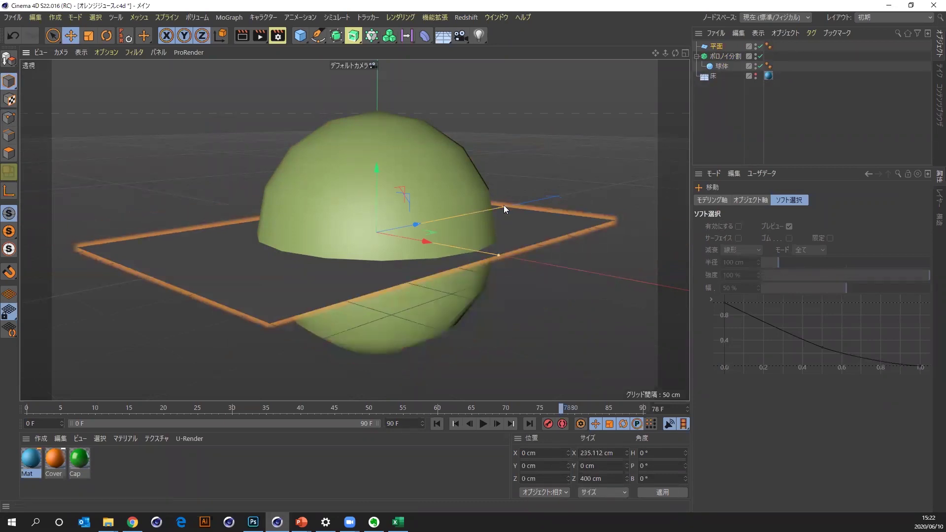
{"action": "left_click_drag", "start_coordinate": [504, 205], "coordinate": [456, 217]}
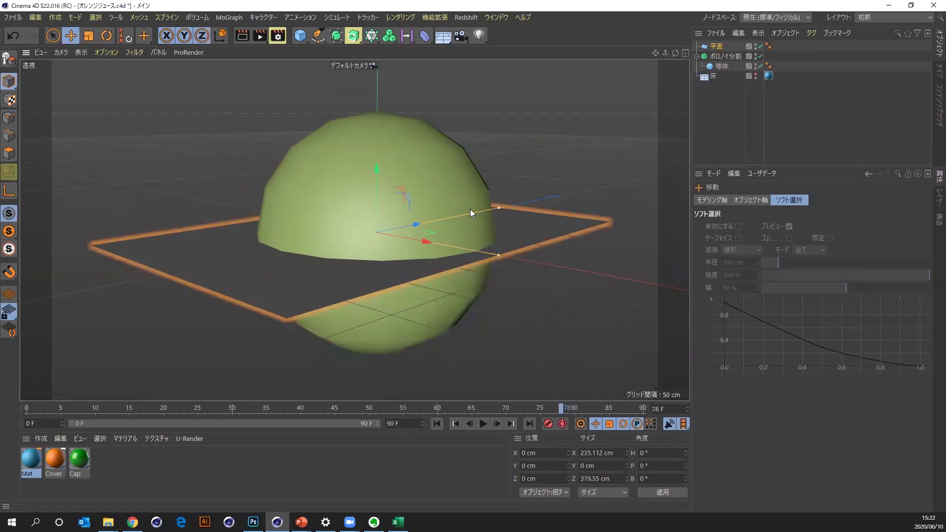
Turn on wireframe shading and make the plane a Voronoi Fracture source.
{"action": "left_click", "coordinate": [81, 52]}
{"action": "left_click", "coordinate": [85, 84]}
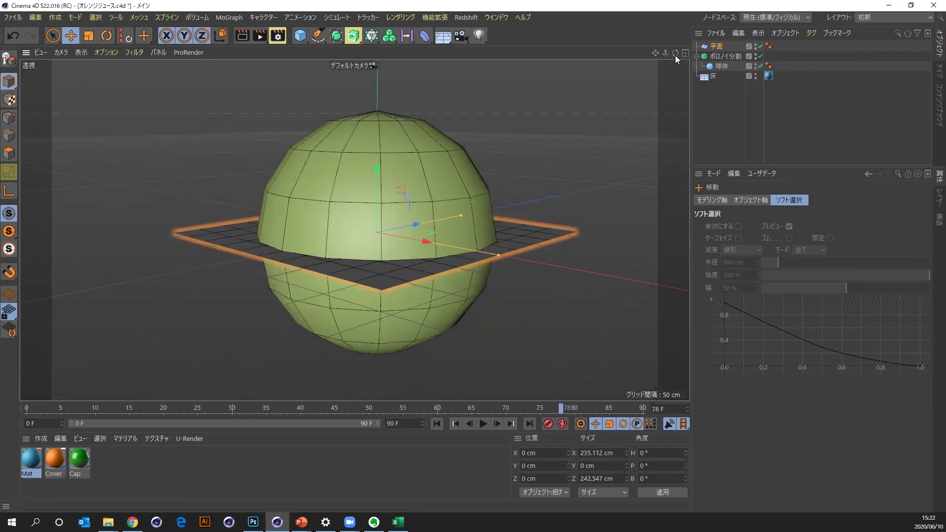
{"action": "left_click_drag", "start_coordinate": [675, 55], "coordinate": [292, 297]}
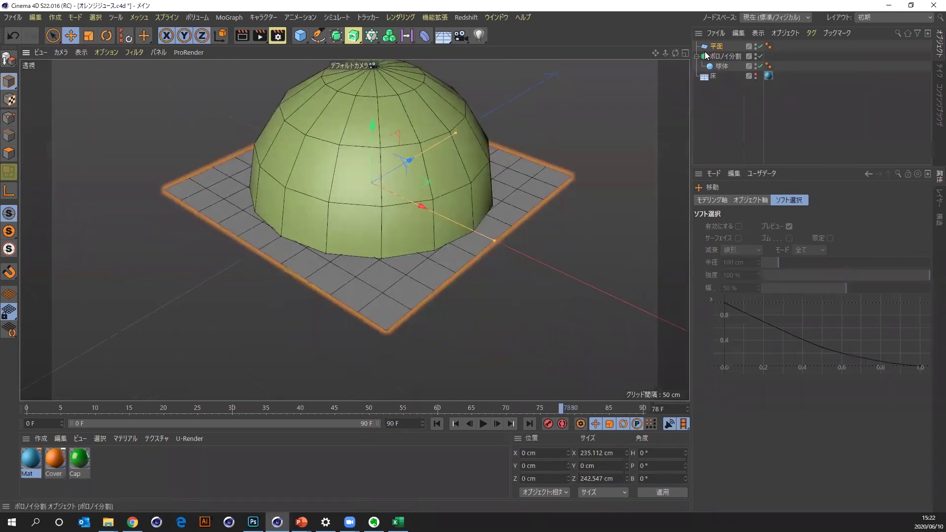
{"action": "left_click", "coordinate": [726, 57]}
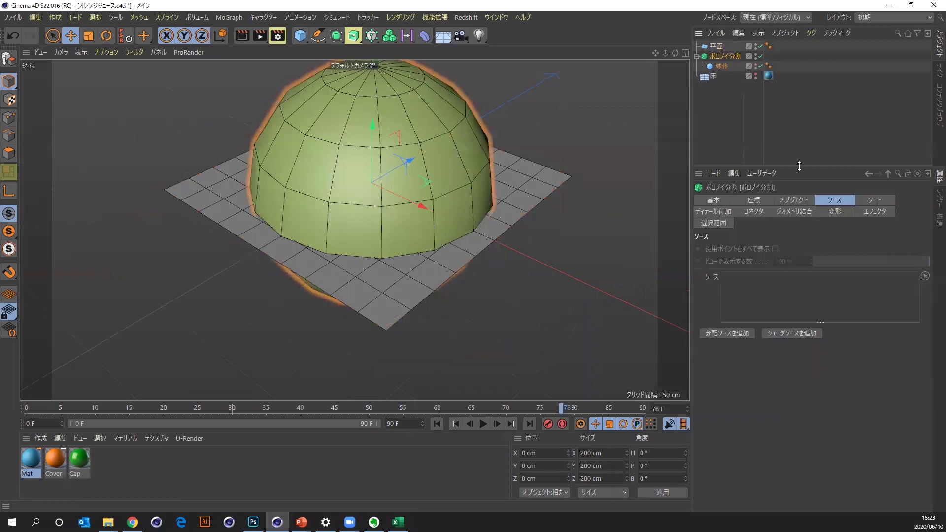
{"action": "left_click_drag", "start_coordinate": [717, 47], "coordinate": [769, 297]}
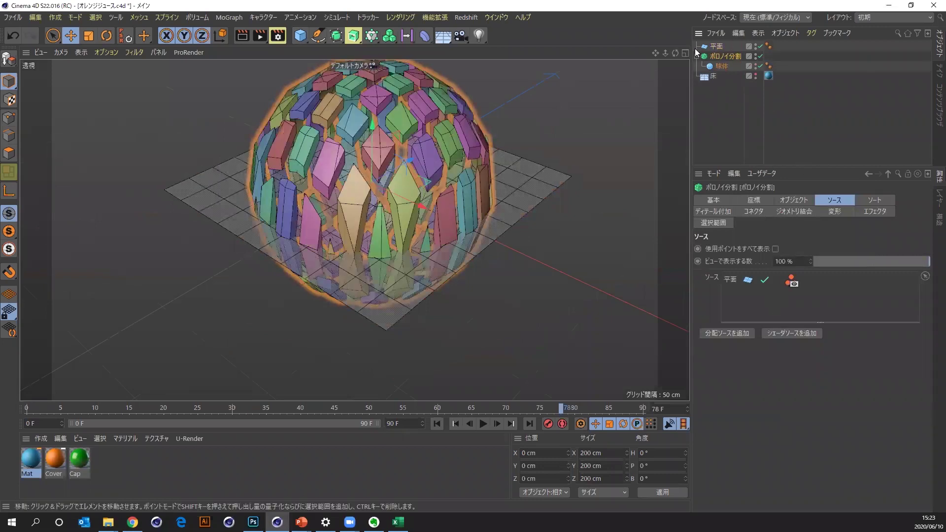
Set the fracture's piece offset to 0 cm and turn off shell-only.
{"action": "left_click", "coordinate": [728, 64]}
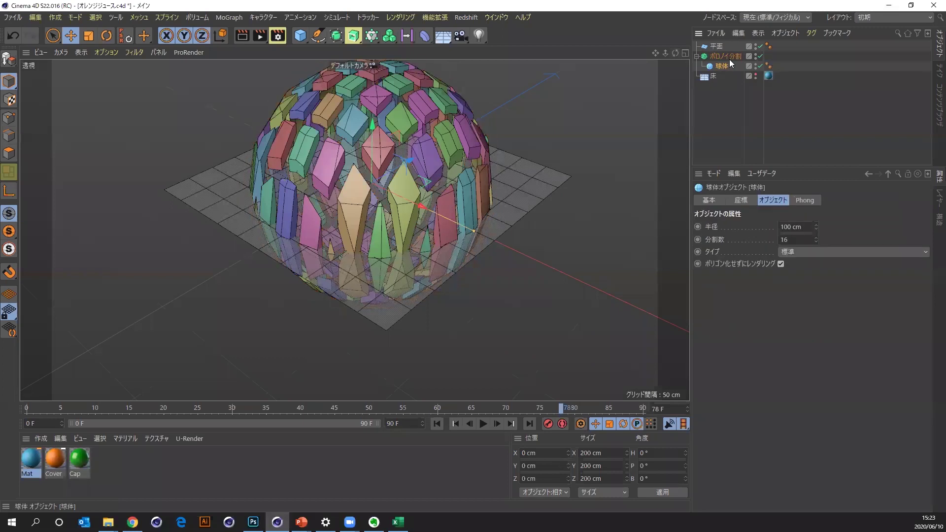
{"action": "left_click", "coordinate": [793, 199]}
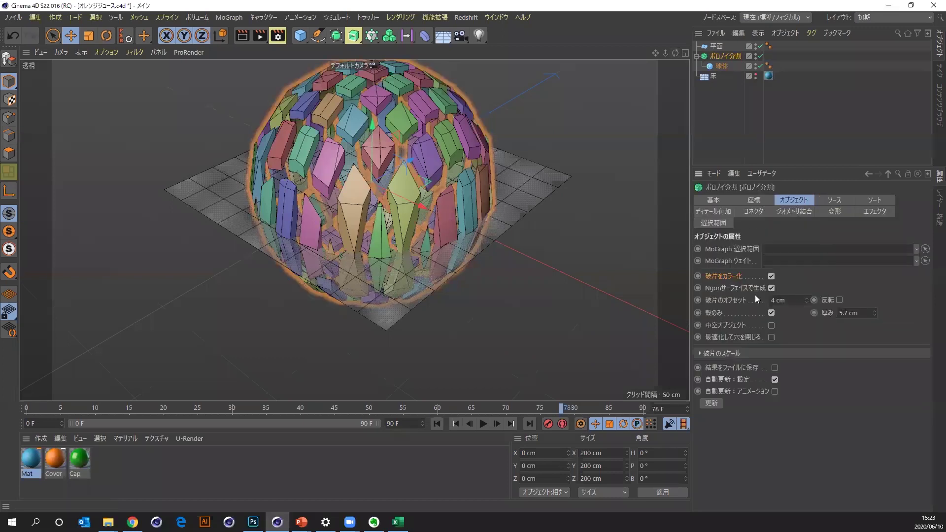
{"action": "left_click", "coordinate": [794, 299]}
{"action": "left_click", "coordinate": [771, 313]}
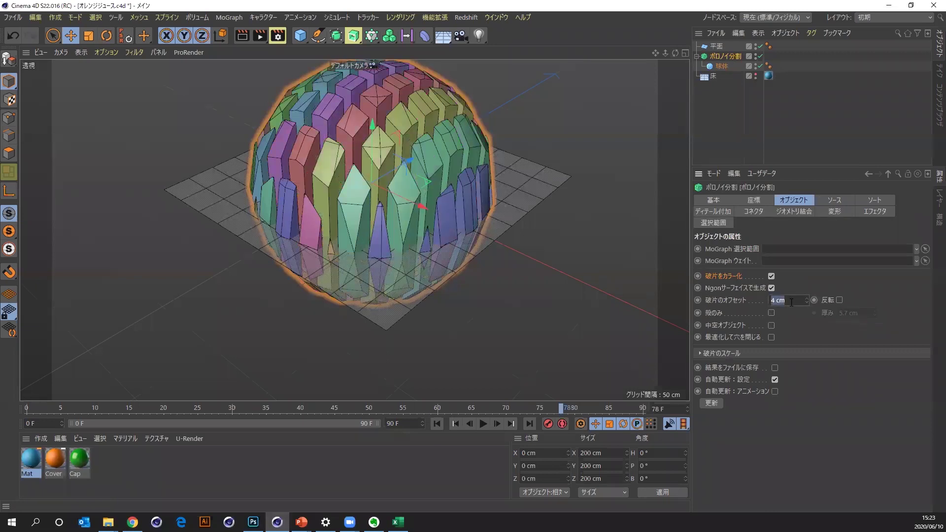
{"action": "type", "text": "0"}
{"action": "key", "text": "Return"}
Return to smooth shading without wireframe and reframe the sphere.
{"action": "mouse_move", "coordinate": [676, 52]}
{"action": "left_mouse_down"}
{"action": "mouse_move", "coordinate": [656, 55]}
{"action": "mouse_move", "coordinate": [660, 106]}
{"action": "left_mouse_up"}
{"action": "left_click", "coordinate": [86, 53]}
{"action": "left_click", "coordinate": [88, 75]}
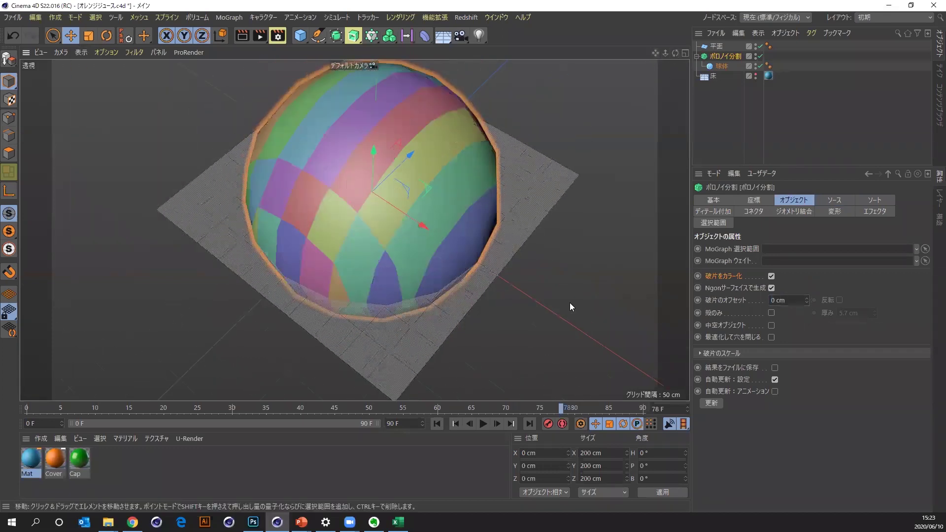
{"action": "mouse_move", "coordinate": [674, 55]}
{"action": "left_mouse_down"}
{"action": "mouse_move", "coordinate": [657, 60]}
{"action": "mouse_move", "coordinate": [614, 165]}
{"action": "left_mouse_up"}
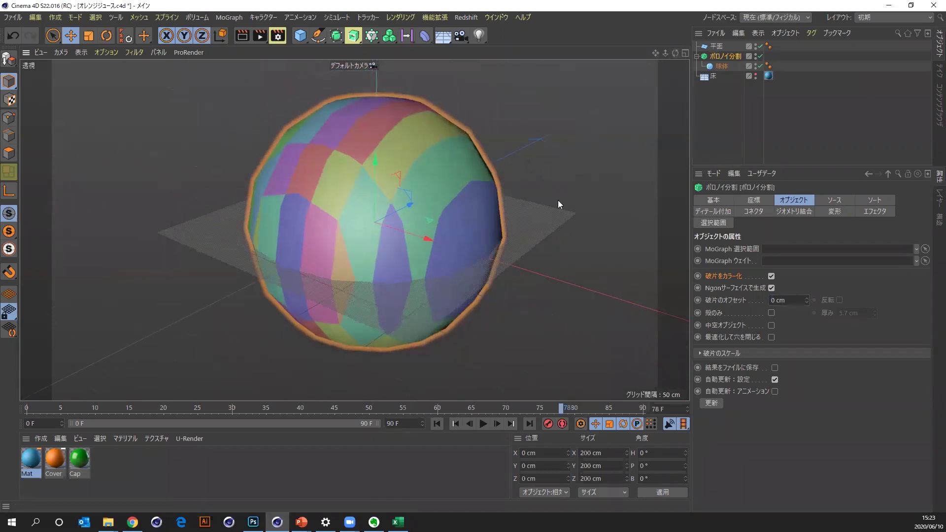
{"action": "left_click_drag", "start_coordinate": [663, 53], "coordinate": [641, 55]}
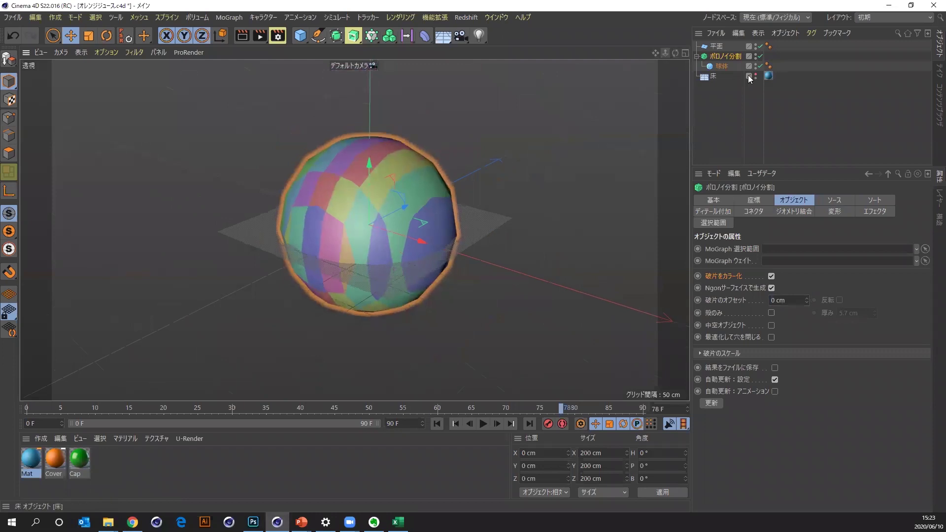
Inspect the plane source's points, nudge the fracture along Z, then delete the plane.
{"action": "left_click", "coordinate": [835, 200]}
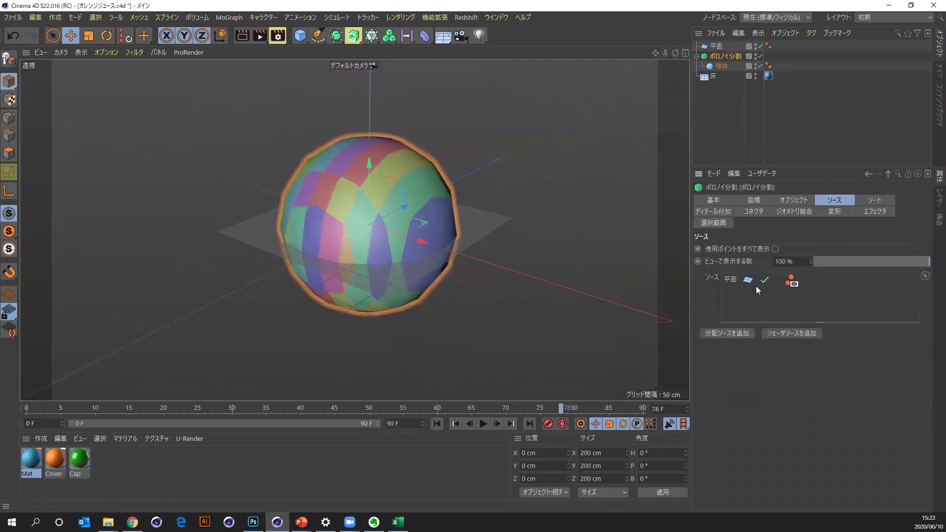
{"action": "left_click", "coordinate": [730, 280]}
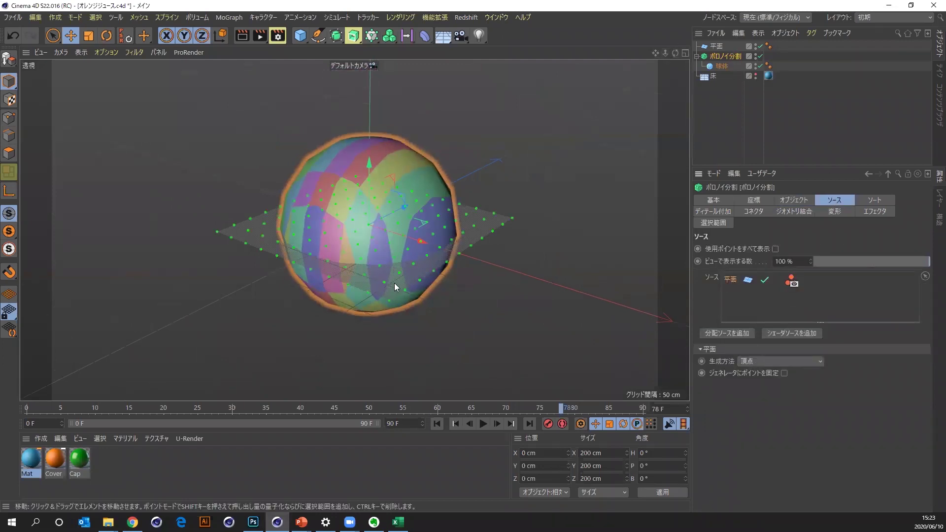
{"action": "mouse_move", "coordinate": [676, 53]}
{"action": "left_mouse_down"}
{"action": "mouse_move", "coordinate": [355, 229]}
{"action": "mouse_move", "coordinate": [617, 84]}
{"action": "left_mouse_up"}
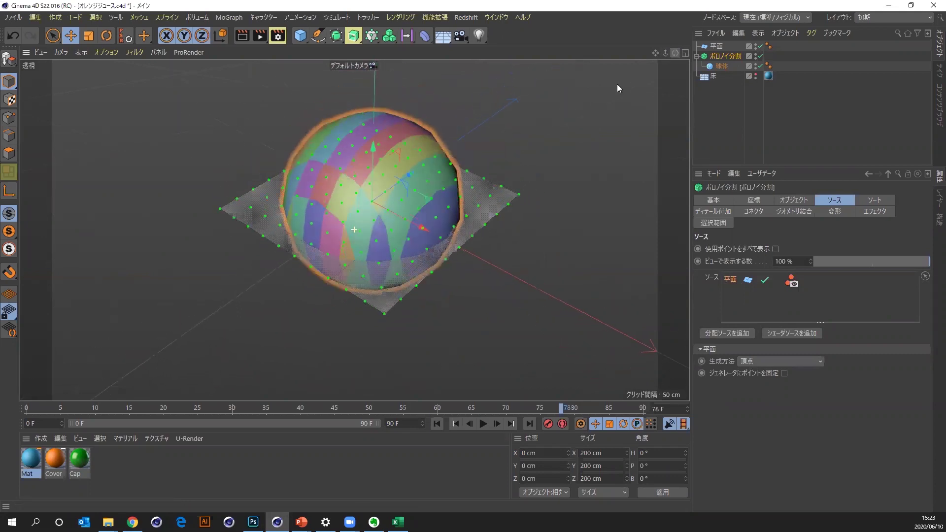
{"action": "mouse_move", "coordinate": [406, 180]}
{"action": "left_mouse_down"}
{"action": "mouse_move", "coordinate": [335, 227]}
{"action": "mouse_move", "coordinate": [415, 199]}
{"action": "mouse_move", "coordinate": [393, 218]}
{"action": "mouse_move", "coordinate": [443, 211]}
{"action": "left_mouse_up"}
{"action": "left_click", "coordinate": [718, 50]}
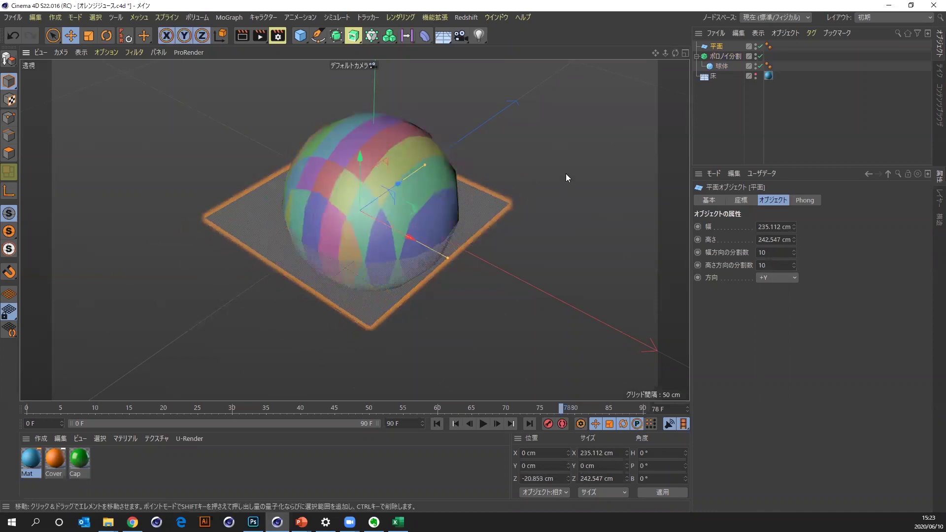
{"action": "mouse_move", "coordinate": [675, 52]}
{"action": "left_mouse_down"}
{"action": "mouse_move", "coordinate": [356, 170]}
{"action": "mouse_move", "coordinate": [388, 132]}
{"action": "mouse_move", "coordinate": [389, 115]}
{"action": "left_mouse_up"}
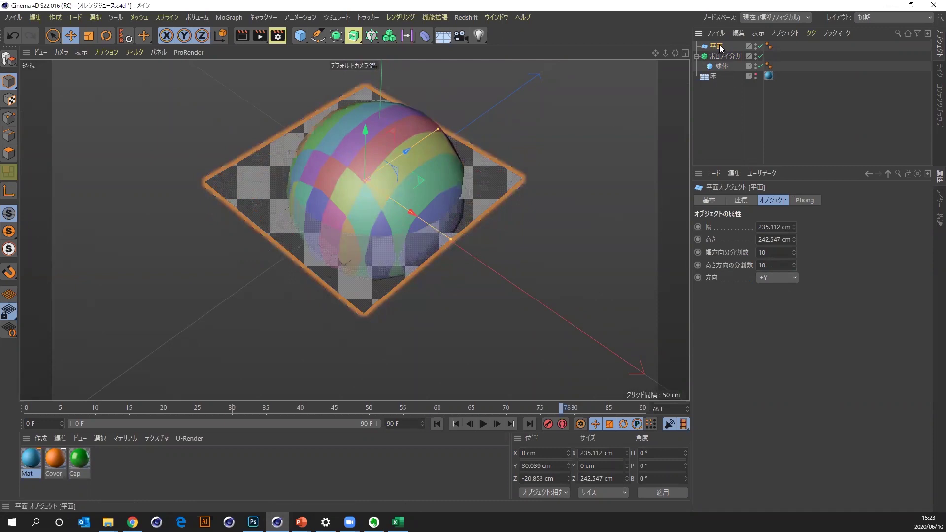
{"action": "key", "text": "Delete"}
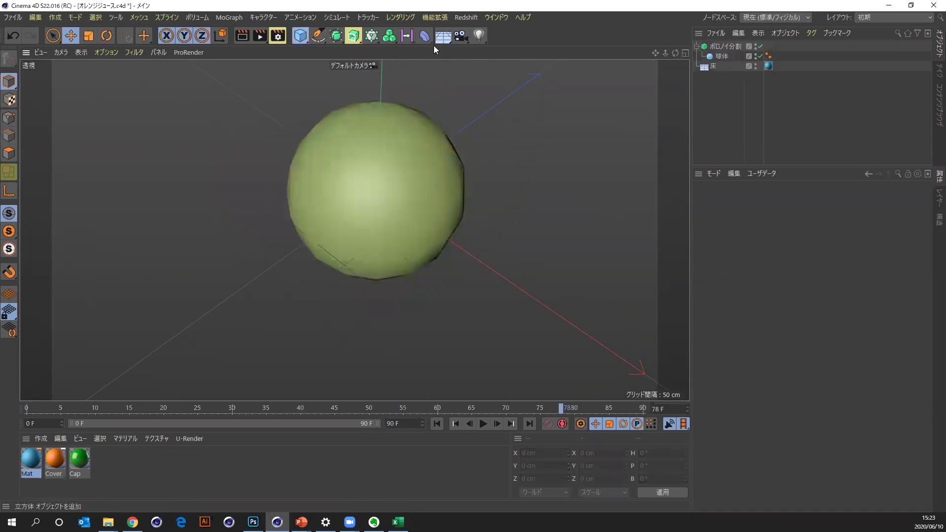
Add a cube as a Voronoi Fracture source.
{"action": "left_click", "coordinate": [301, 35]}
{"action": "left_click", "coordinate": [725, 55]}
{"action": "left_click_drag", "start_coordinate": [721, 45], "coordinate": [775, 304]}
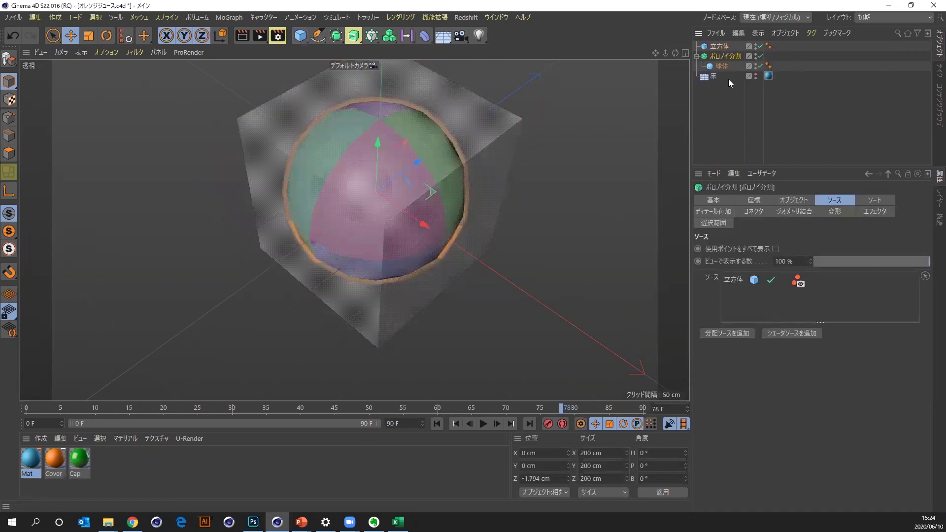
Set the cube's X, Y, Z segments to 5, 5 and 4, view it, then delete it.
{"action": "left_click", "coordinate": [720, 45]}
{"action": "type", "text": "5"}
{"action": "key", "text": "Tab"}
{"action": "type", "text": "5"}
{"action": "key", "text": "Tab"}
{"action": "type", "text": "4"}
{"action": "key", "text": "Return"}
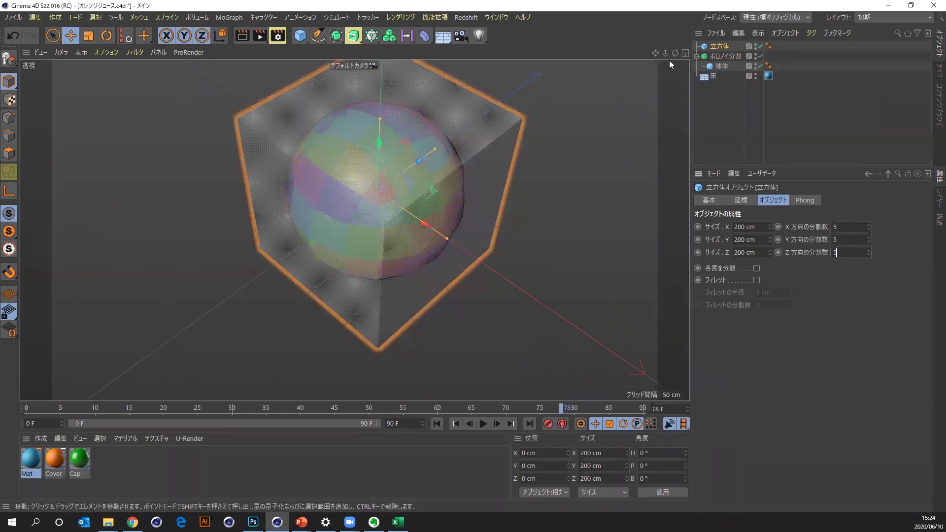
{"action": "left_click_drag", "start_coordinate": [542, 99], "coordinate": [557, 165], "text": "alt"}
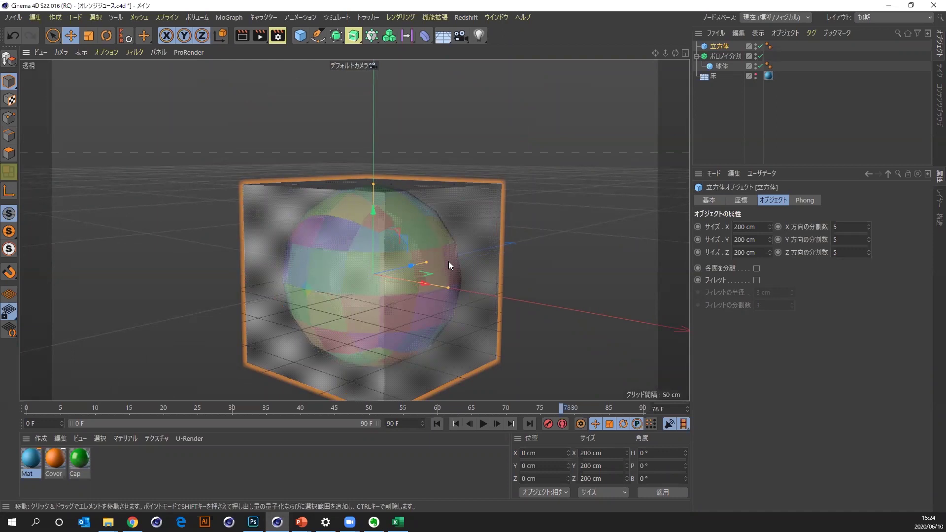
{"action": "key", "text": "Delete"}
Draw a two-point curved Bezier spline past the sphere.
{"action": "left_click", "coordinate": [726, 45]}
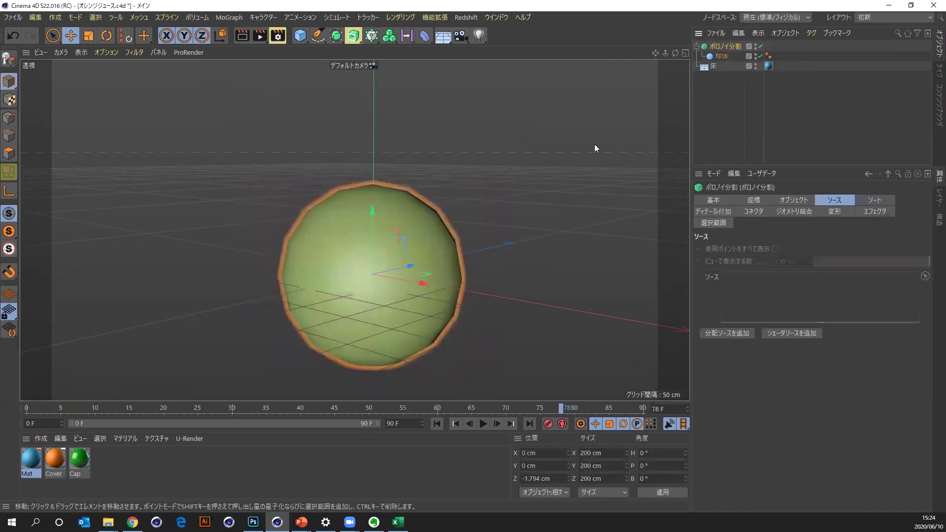
{"action": "left_click", "coordinate": [319, 35]}
{"action": "left_click", "coordinate": [227, 201]}
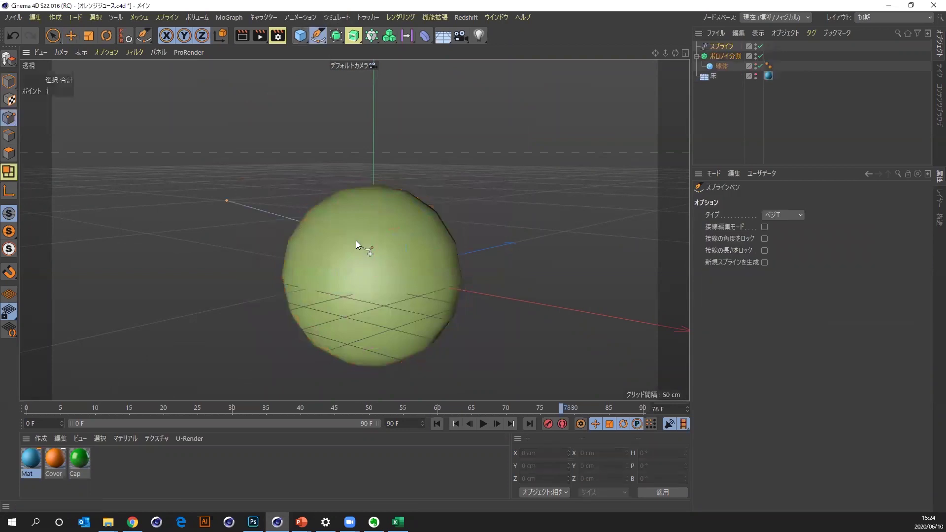
{"action": "left_click_drag", "start_coordinate": [523, 328], "coordinate": [573, 327]}
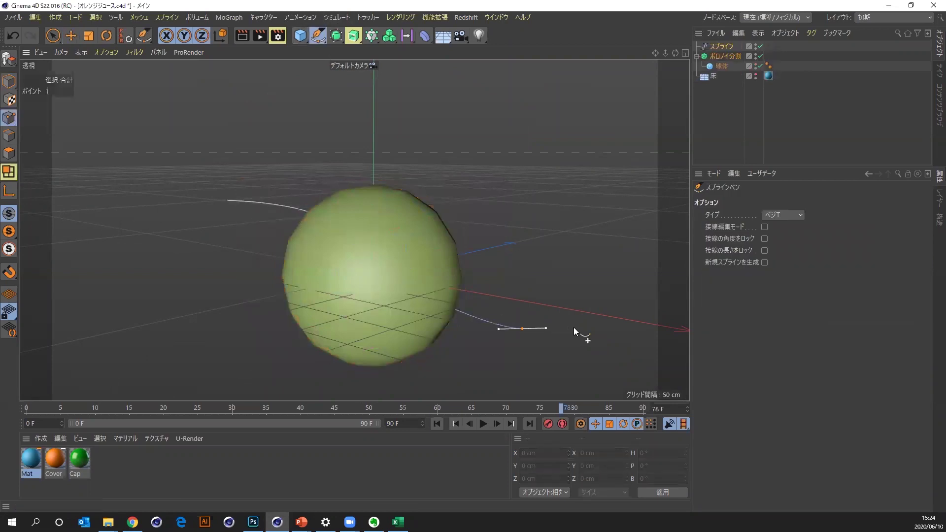
Make the spline a Voronoi Fracture source and orbit around the striped sphere.
{"action": "left_click", "coordinate": [724, 56]}
{"action": "left_click_drag", "start_coordinate": [722, 47], "coordinate": [809, 313]}
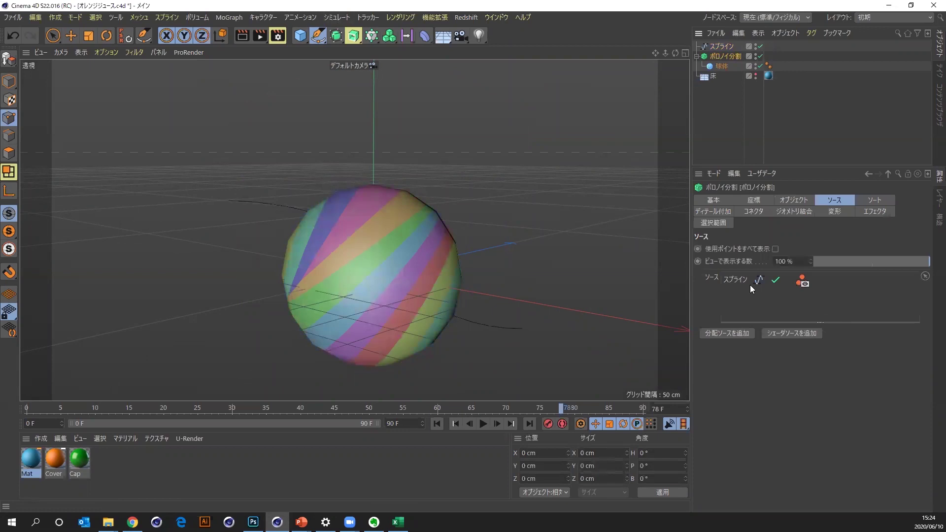
{"action": "left_click", "coordinate": [726, 279]}
{"action": "mouse_move", "coordinate": [675, 53]}
{"action": "left_mouse_down"}
{"action": "mouse_move", "coordinate": [668, 56]}
{"action": "mouse_move", "coordinate": [682, 49]}
{"action": "left_mouse_up"}
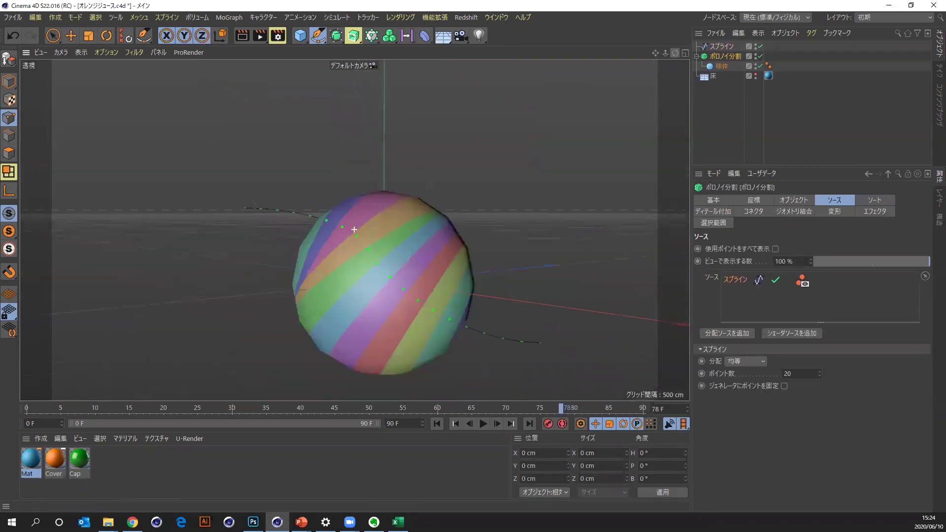
{"action": "left_click_drag", "start_coordinate": [355, 229], "coordinate": [207, 232]}
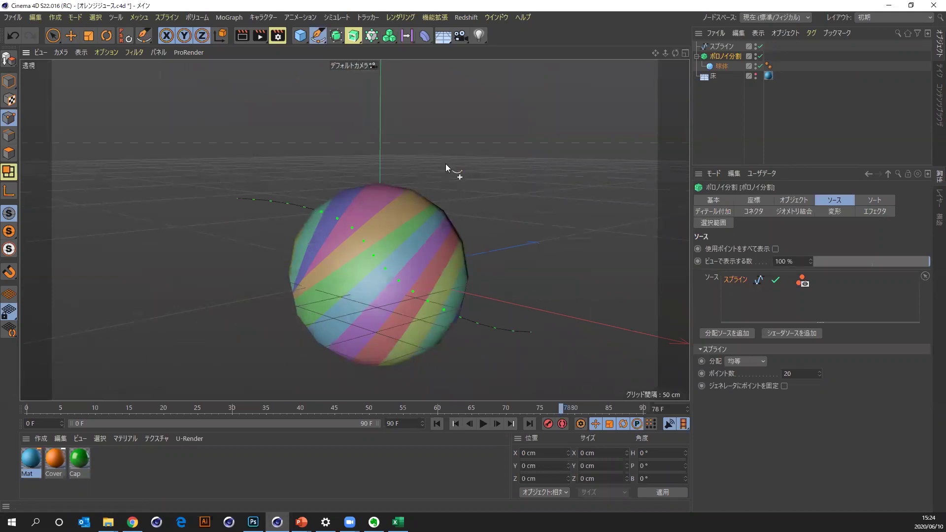
{"action": "left_click", "coordinate": [722, 46]}
Delete the spline and add a MoGraph Matrix object.
{"action": "key", "text": "Delete"}
{"action": "left_click", "coordinate": [698, 33]}
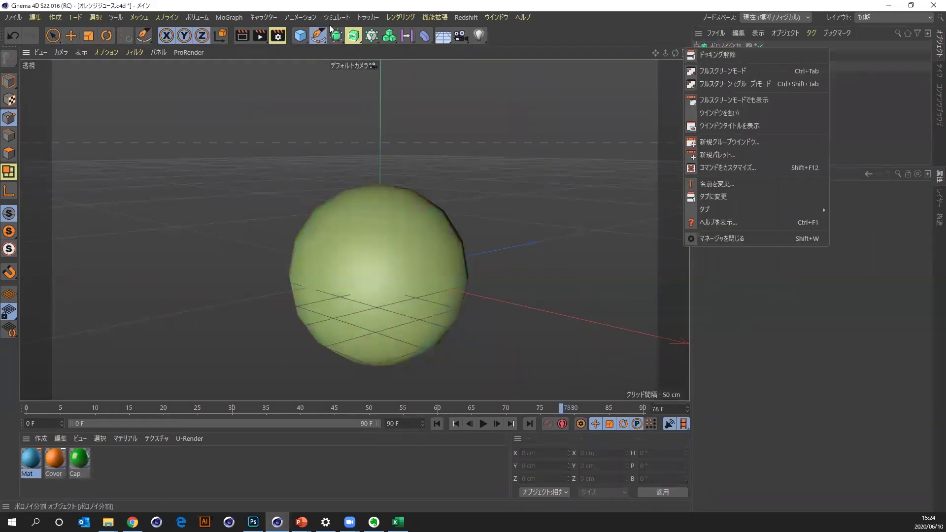
{"action": "left_click", "coordinate": [283, 18]}
{"action": "left_click", "coordinate": [236, 17]}
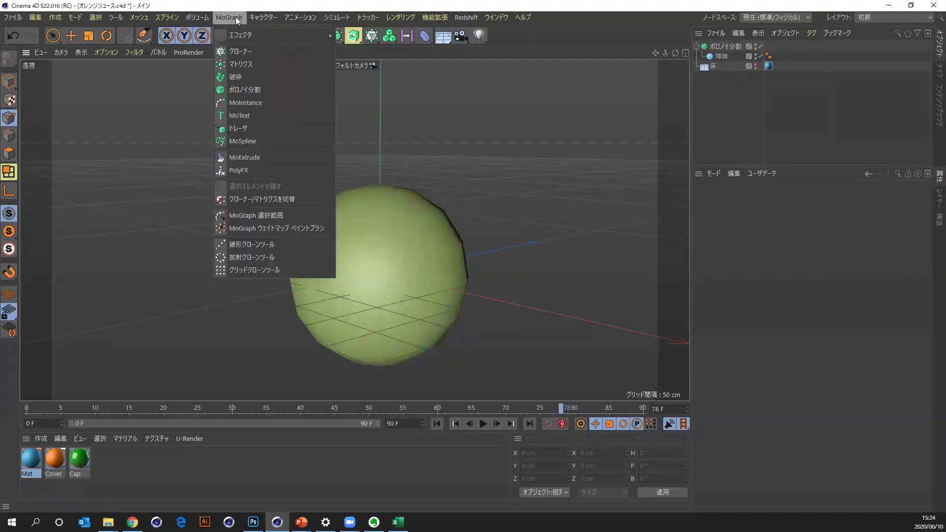
{"action": "left_click", "coordinate": [248, 65]}
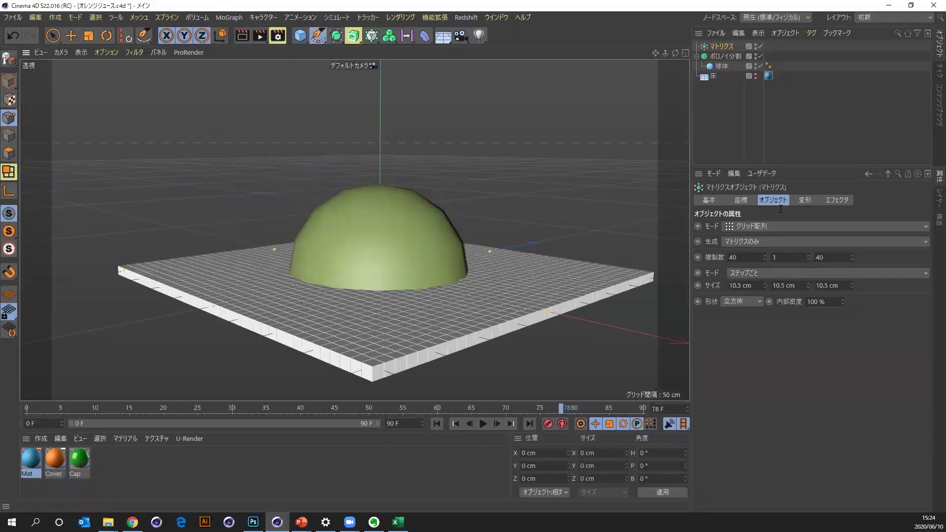
Set the Matrix count to 20 on the first axis and 17 on the third.
{"action": "double_click", "coordinate": [736, 258]}
{"action": "type", "text": "20"}
{"action": "key", "text": "Return"}
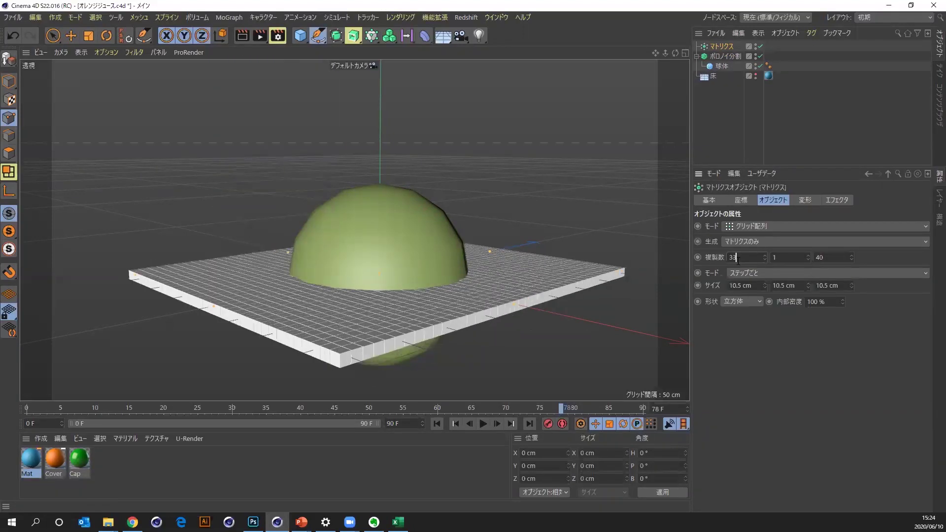
{"action": "double_click", "coordinate": [832, 257]}
{"action": "type", "text": "17"}
{"action": "key", "text": "Return"}
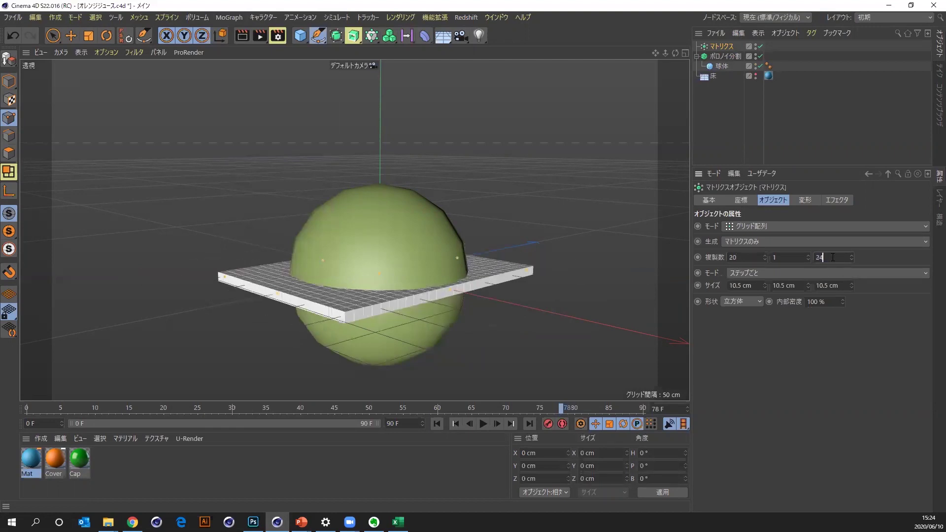
Make the Matrix a Voronoi Fracture source, inspect the result, then delete it.
{"action": "left_click", "coordinate": [731, 57]}
{"action": "left_click_drag", "start_coordinate": [723, 49], "coordinate": [769, 295]}
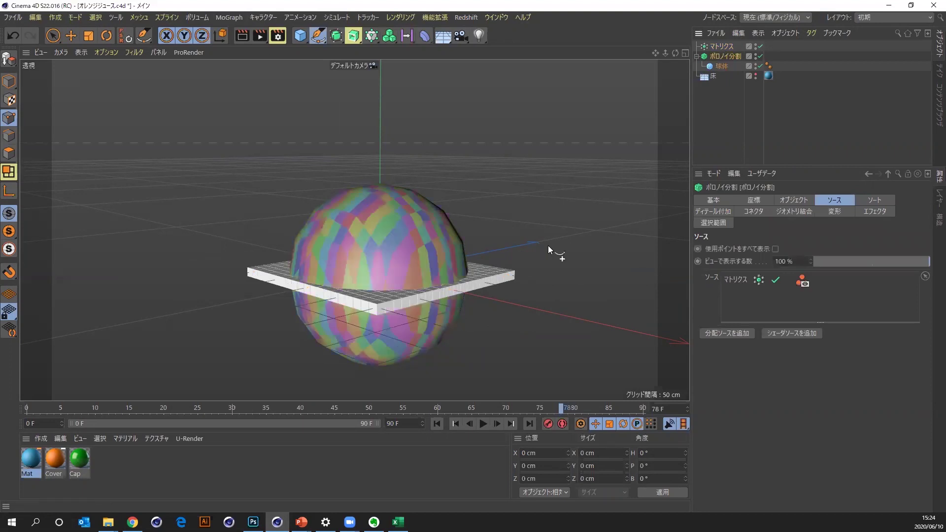
{"action": "left_click_drag", "start_coordinate": [671, 52], "coordinate": [532, 106]}
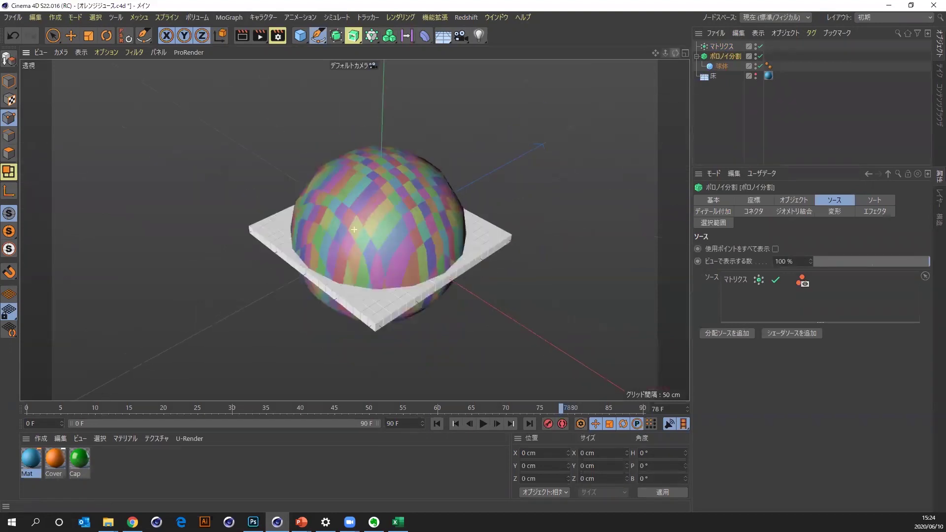
{"action": "left_click", "coordinate": [71, 35]}
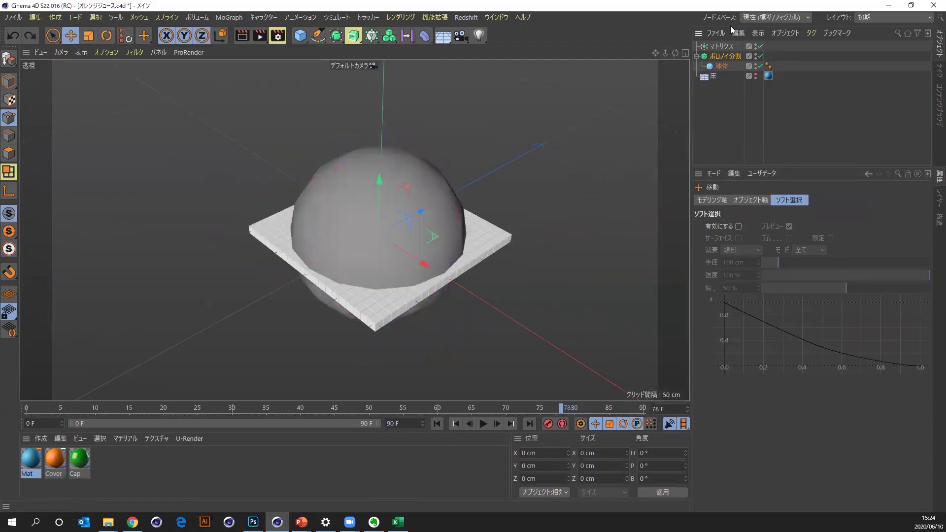
{"action": "left_click", "coordinate": [722, 46]}
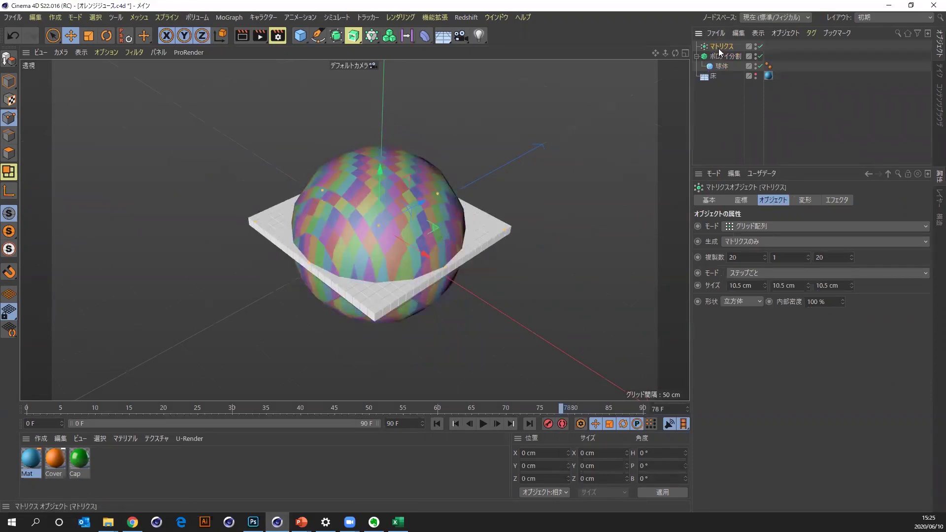
{"action": "key", "text": "Delete"}
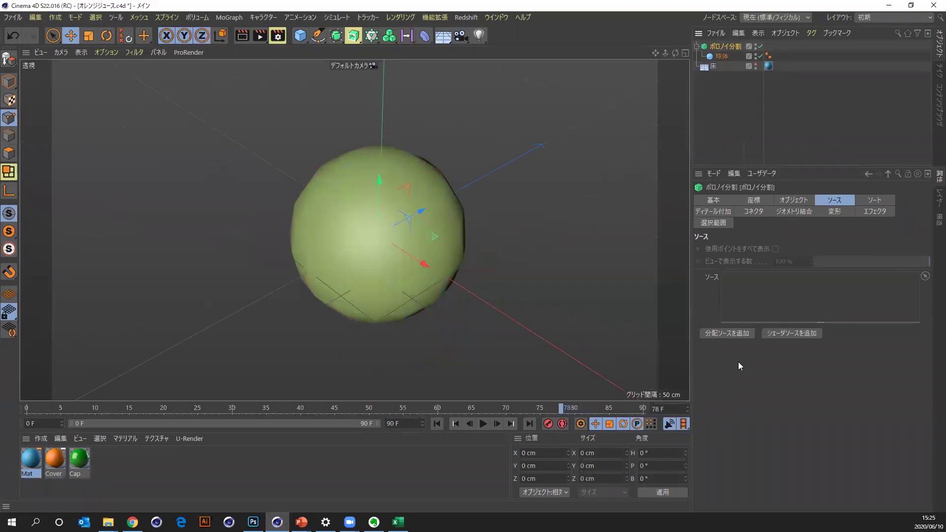
Add a point distribution source and a 400 cm plane as Voronoi Fracture sources.
{"action": "left_click", "coordinate": [718, 335]}
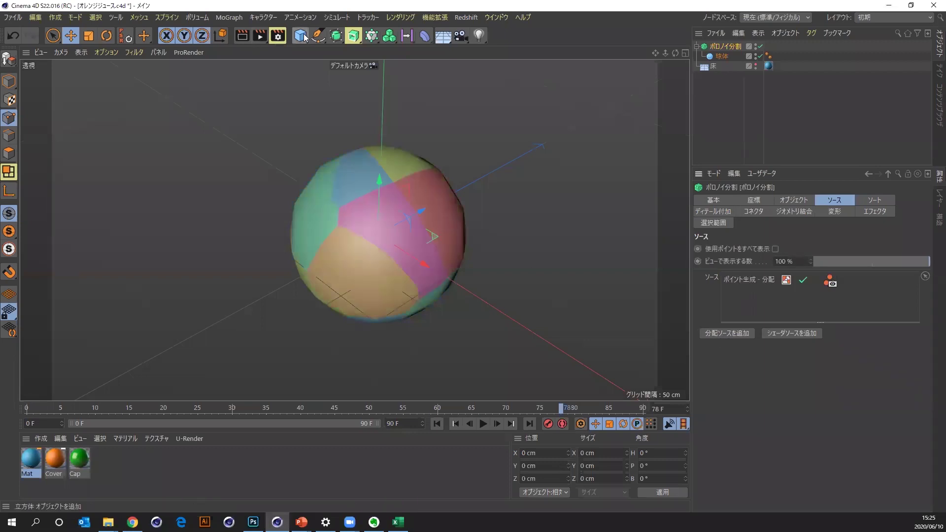
{"action": "left_click_drag", "start_coordinate": [305, 40], "coordinate": [340, 63]}
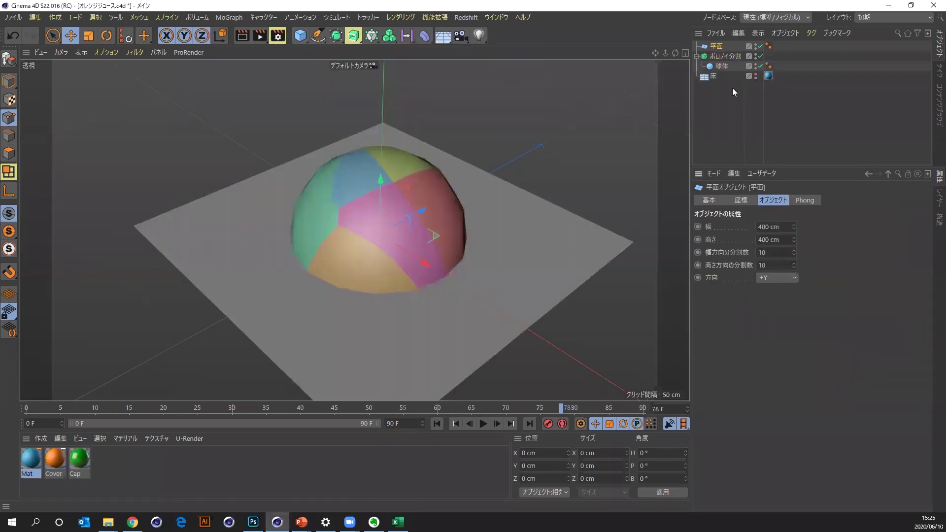
{"action": "left_click", "coordinate": [725, 56]}
{"action": "left_click_drag", "start_coordinate": [716, 46], "coordinate": [765, 279]}
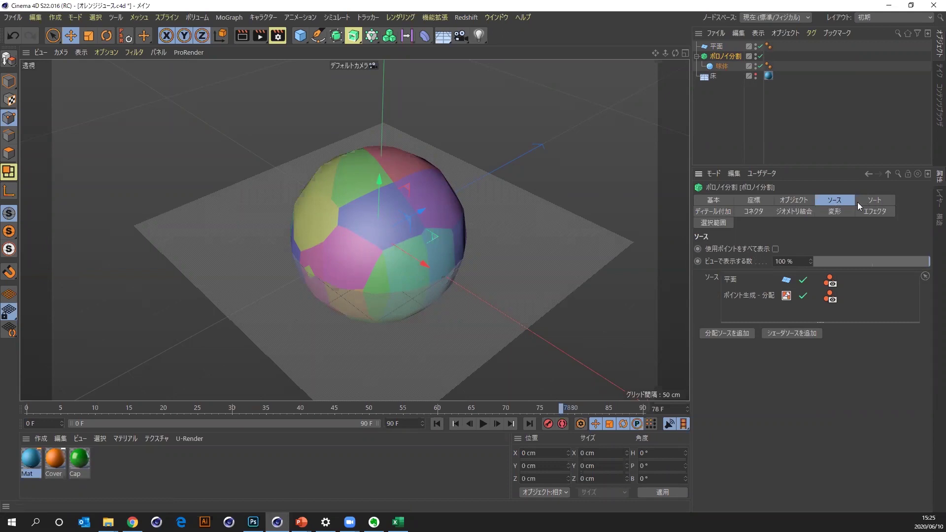
Browse the Voronoi Fracture's Sort, Detailing and Connector tabs, ending on the Geometry Glue tab.
{"action": "left_click", "coordinate": [882, 200]}
{"action": "left_click", "coordinate": [714, 212]}
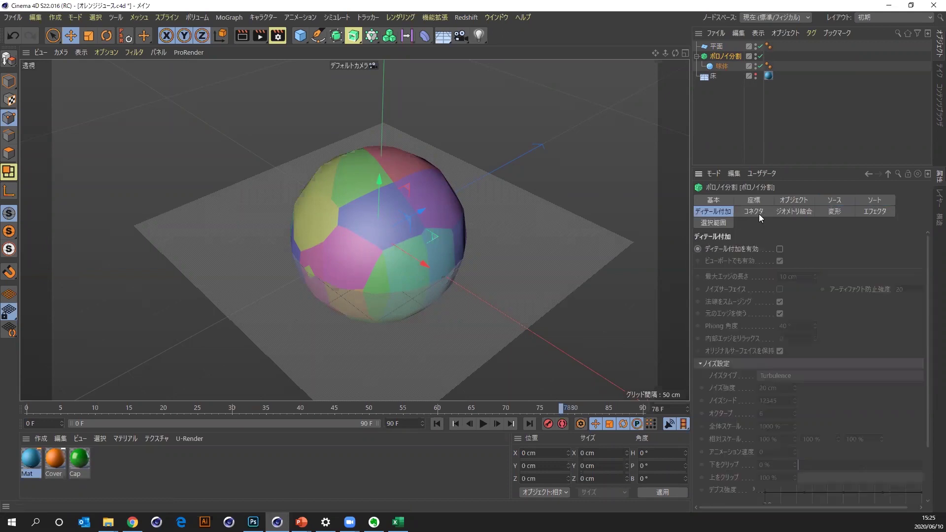
{"action": "left_click", "coordinate": [760, 213]}
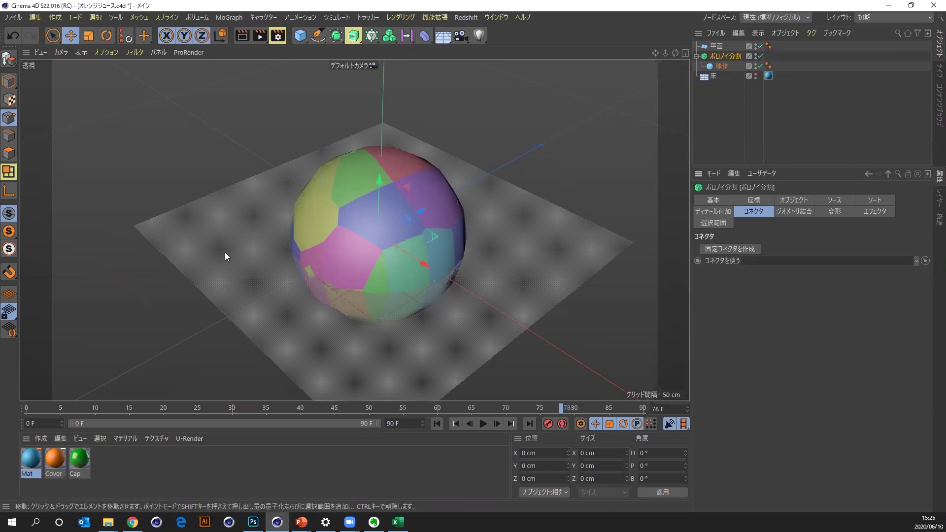
{"action": "left_click", "coordinate": [789, 212]}
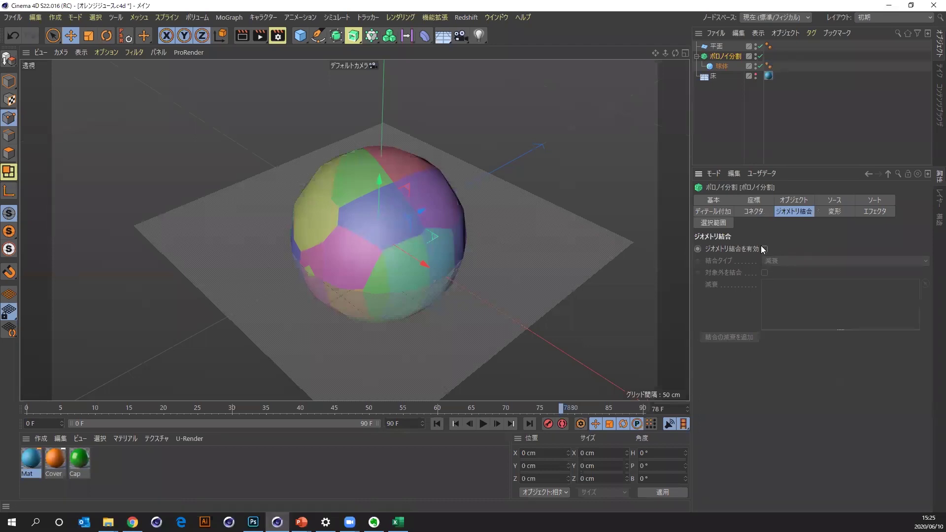
Enable geometry merging on the fracture, trying point-distance then cluster merge types.
{"action": "left_click", "coordinate": [765, 249]}
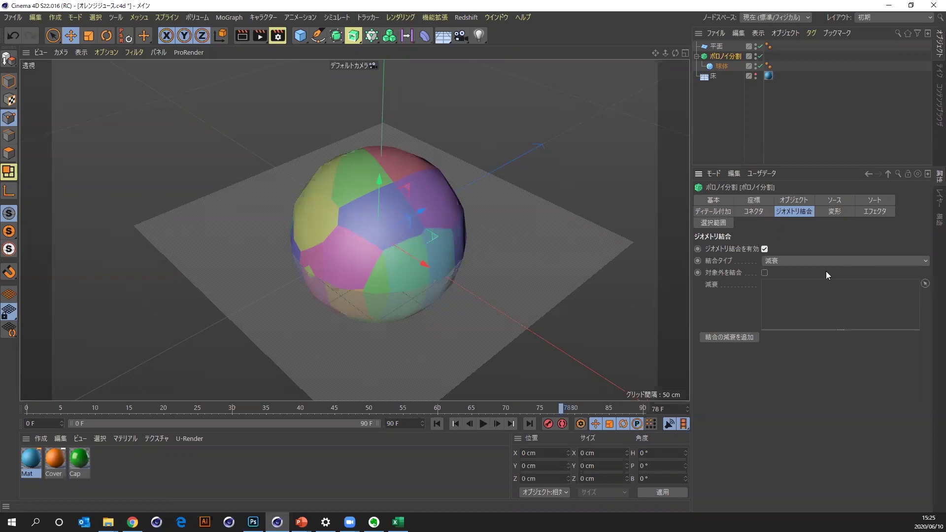
{"action": "left_click", "coordinate": [788, 260]}
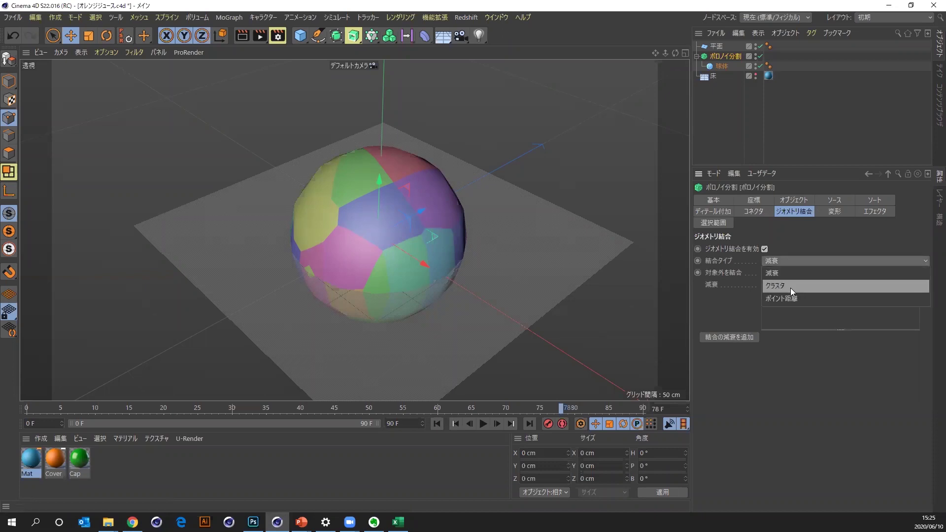
{"action": "left_click", "coordinate": [789, 299]}
{"action": "scroll", "coordinate": [385, 245], "scroll_direction": "up", "scroll_amount": 2}
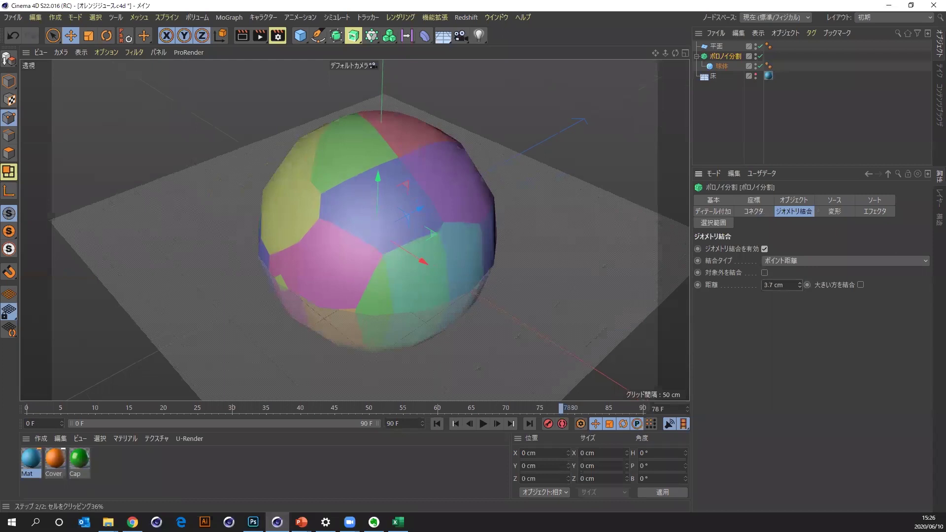
{"action": "left_click", "coordinate": [803, 260]}
{"action": "left_click", "coordinate": [809, 285]}
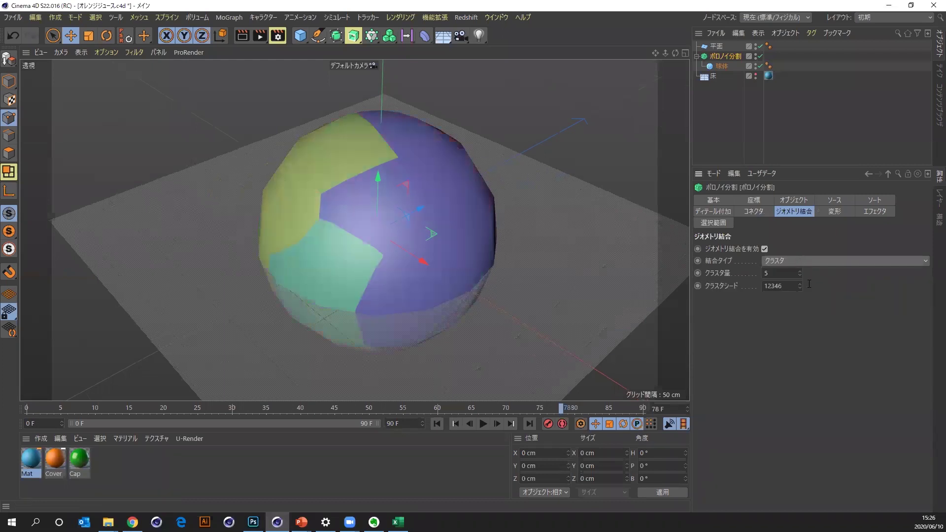
Orbit the sphere comparing merging on and off, leaving geometry merge disabled.
{"action": "mouse_move", "coordinate": [675, 53]}
{"action": "left_mouse_down"}
{"action": "mouse_move", "coordinate": [354, 230]}
{"action": "mouse_move", "coordinate": [497, 220]}
{"action": "left_mouse_up"}
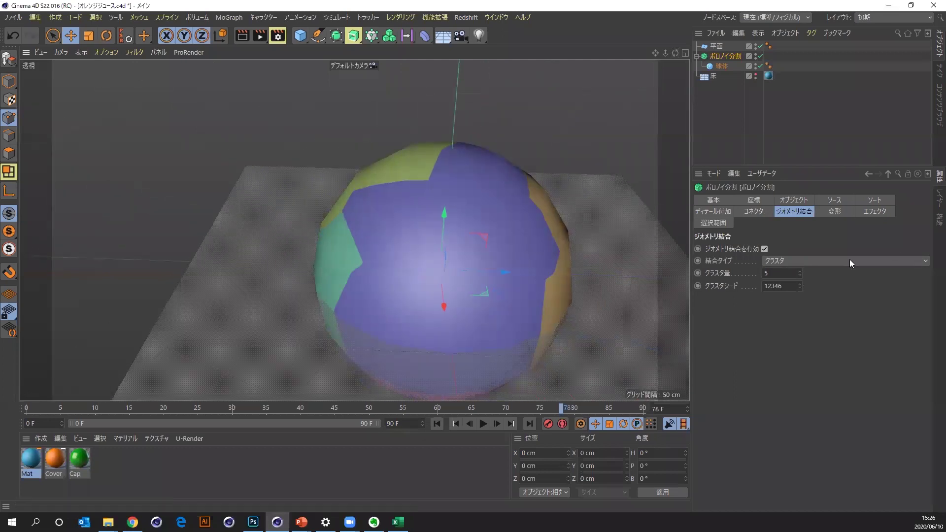
{"action": "left_click", "coordinate": [764, 249]}
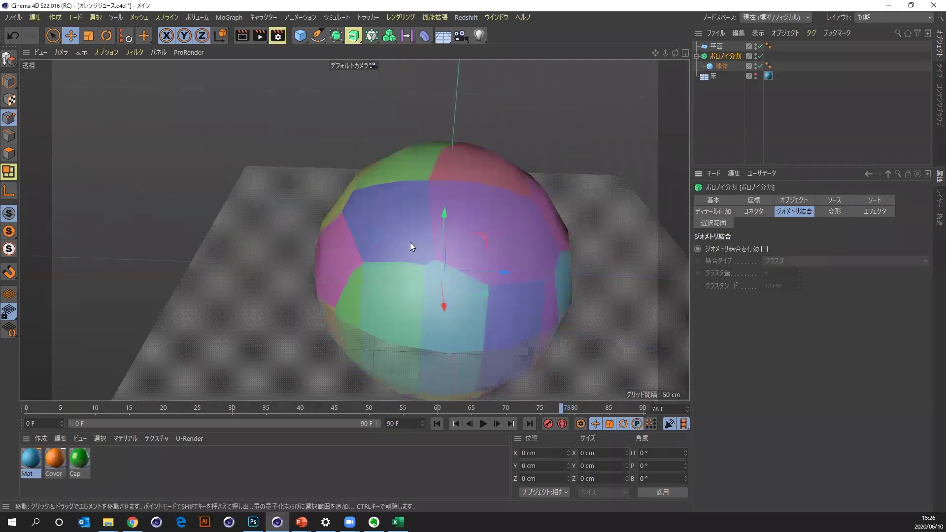
{"action": "left_click", "coordinate": [764, 249]}
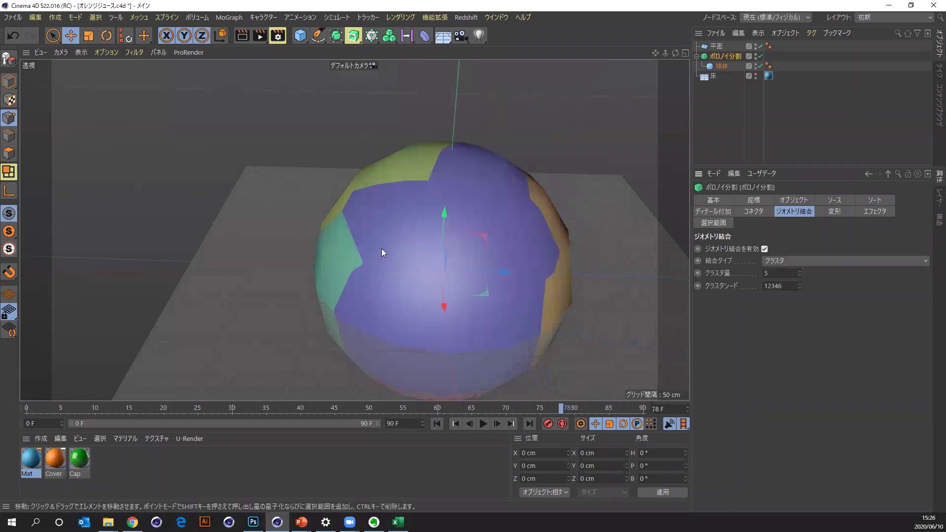
{"action": "left_click_drag", "start_coordinate": [675, 54], "coordinate": [674, 53]}
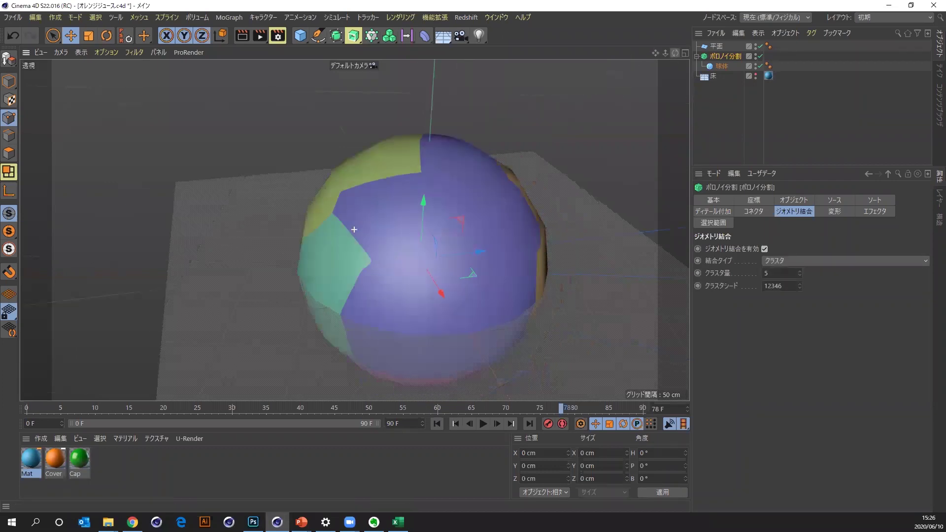
{"action": "left_click_drag", "start_coordinate": [355, 230], "coordinate": [355, 230]}
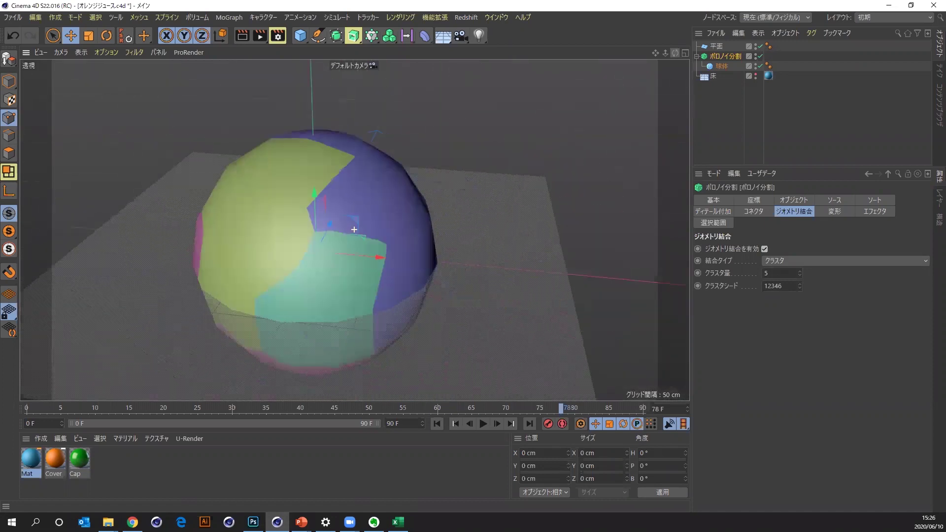
{"action": "left_click_drag", "start_coordinate": [354, 229], "coordinate": [416, 212]}
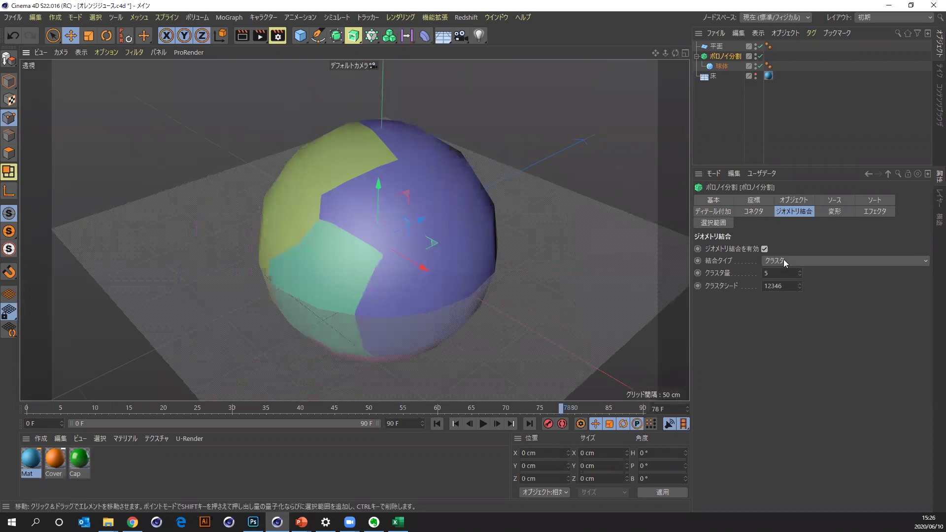
{"action": "left_click", "coordinate": [765, 248]}
{"action": "left_click", "coordinate": [833, 212]}
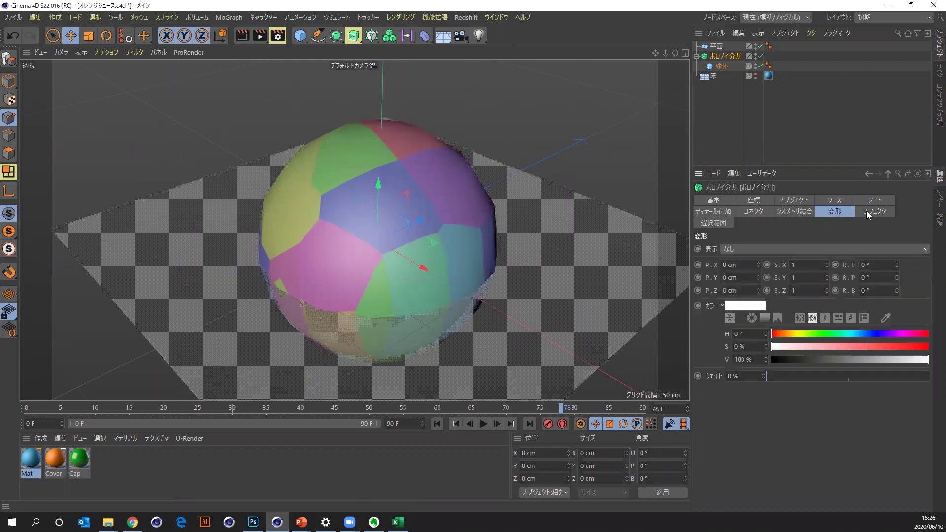
Enable Noise Surface in the fracture's Detailing settings, comparing detailing off and on.
{"action": "left_click", "coordinate": [715, 212]}
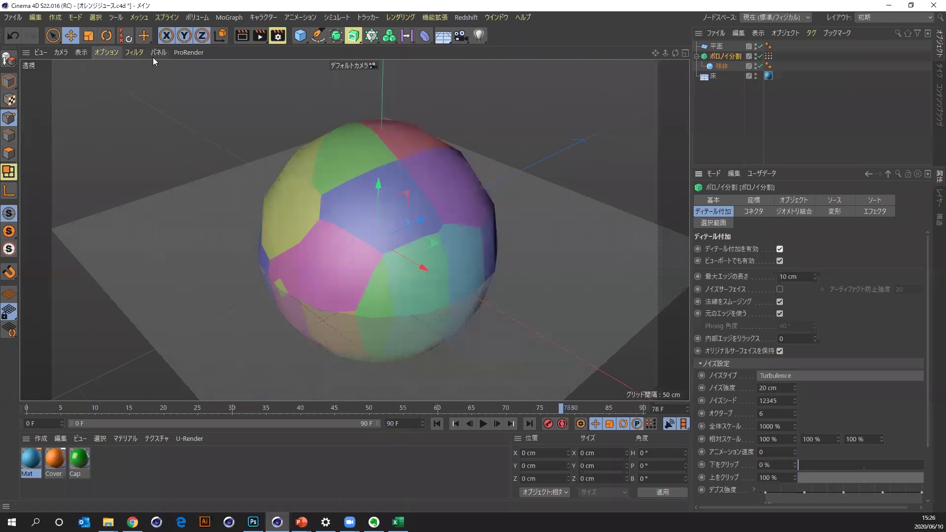
{"action": "scroll", "coordinate": [399, 194], "scroll_direction": "up", "scroll_amount": 2}
{"action": "scroll", "coordinate": [399, 194], "scroll_direction": "up", "scroll_amount": 2}
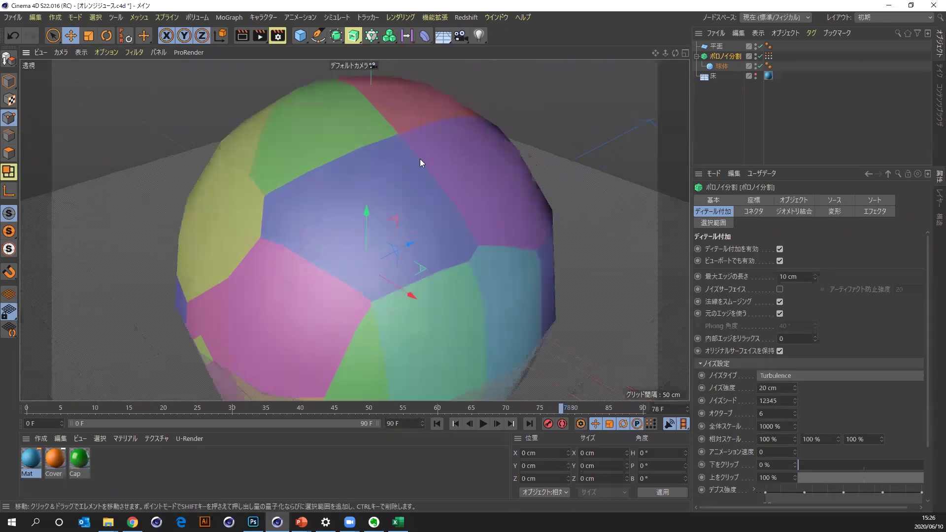
{"action": "left_click", "coordinate": [779, 290]}
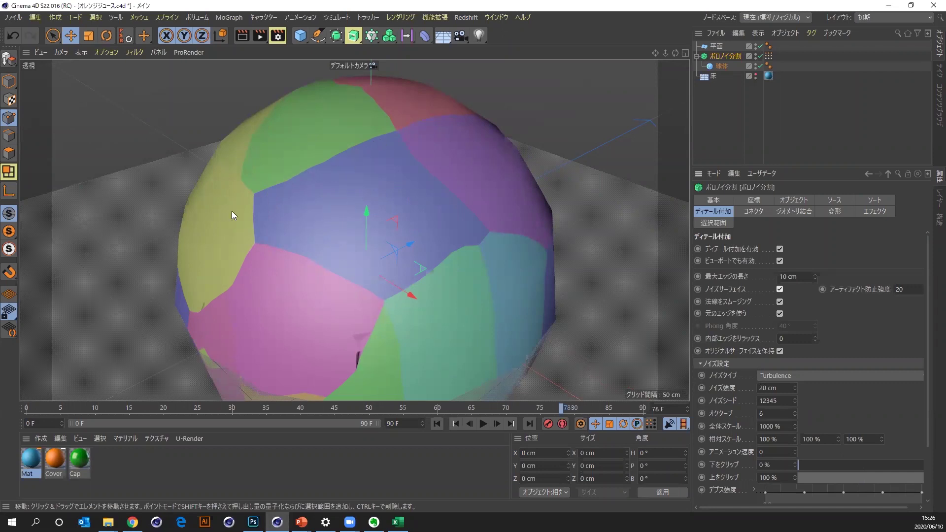
{"action": "left_click", "coordinate": [780, 249]}
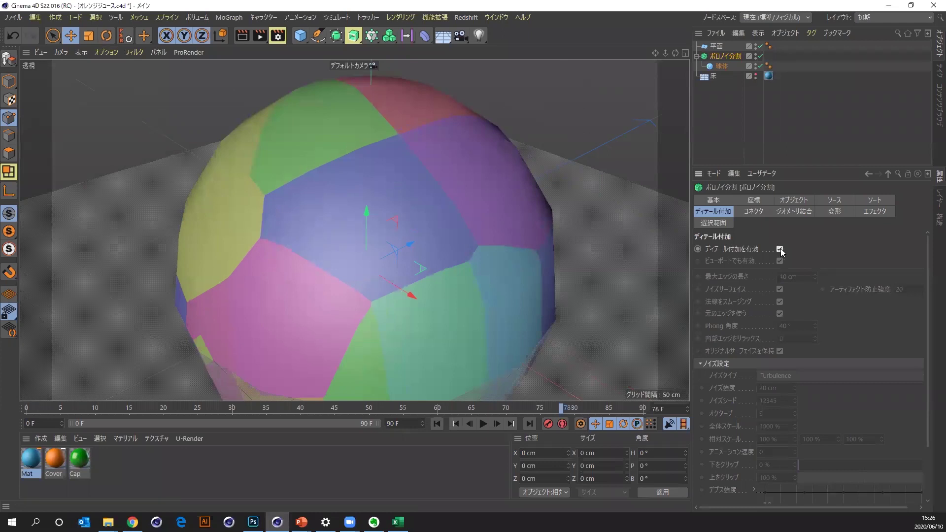
{"action": "left_click", "coordinate": [780, 249]}
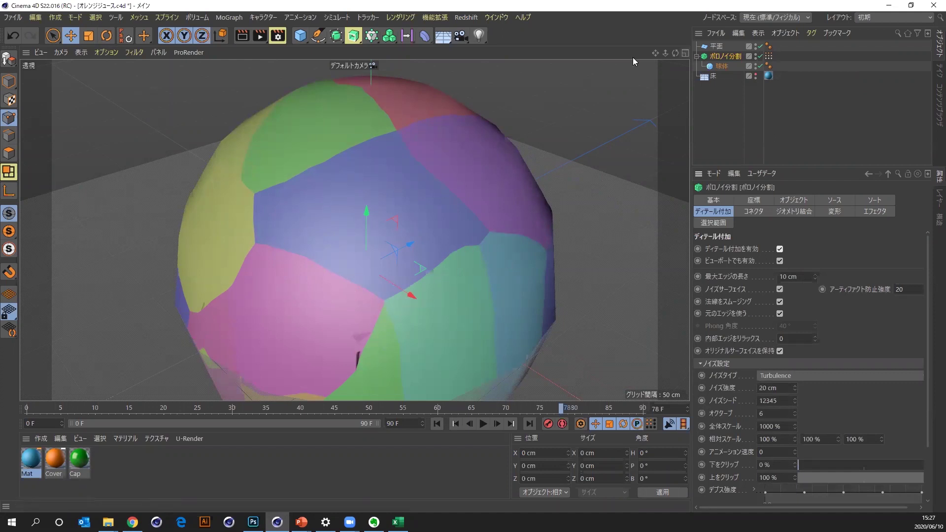
Zoom out from the fractured sphere and select the sphere object.
{"action": "mouse_move", "coordinate": [665, 53]}
{"action": "left_mouse_down"}
{"action": "mouse_move", "coordinate": [646, 54]}
{"action": "mouse_move", "coordinate": [789, 110]}
{"action": "left_mouse_up"}
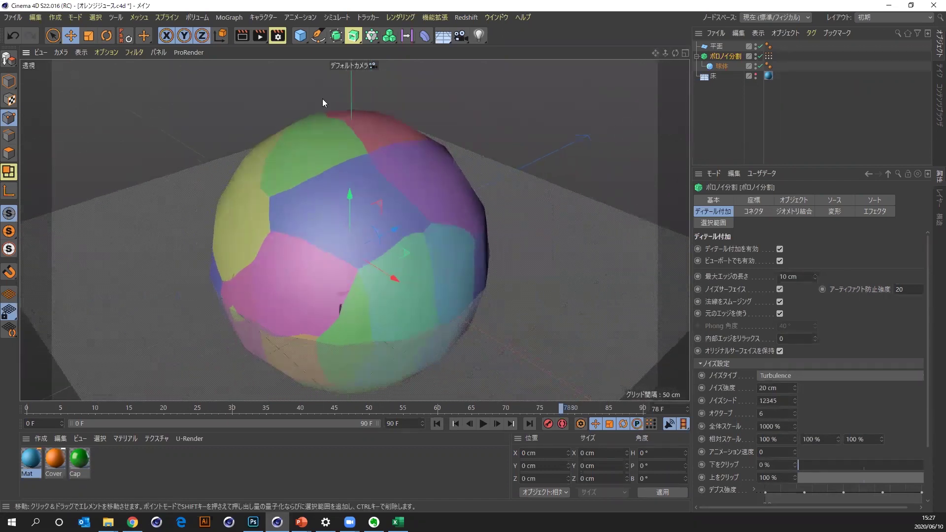
{"action": "left_click", "coordinate": [237, 21]}
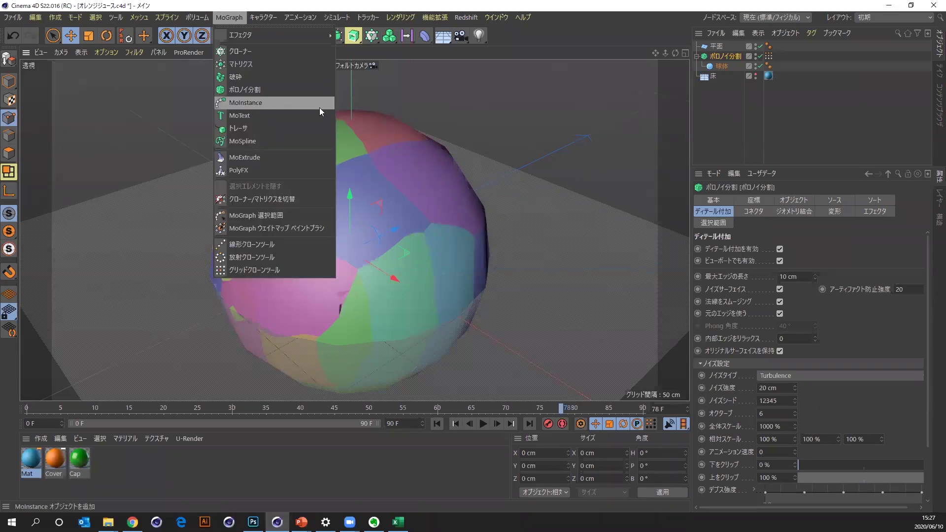
{"action": "left_click", "coordinate": [738, 89]}
{"action": "left_click", "coordinate": [721, 67]}
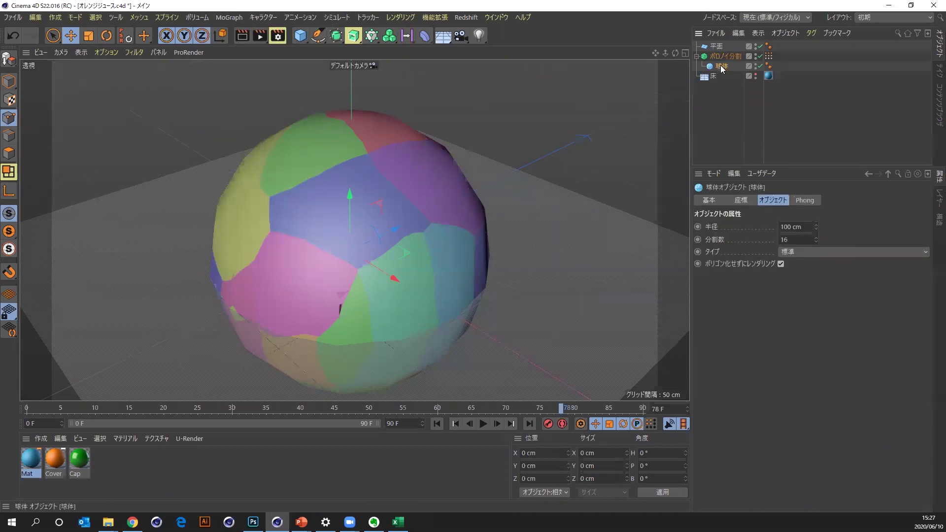
Delete the plane and the Voronoi Fracture with its sphere.
{"action": "left_click", "coordinate": [717, 47]}
{"action": "key", "text": "Delete"}
{"action": "left_click", "coordinate": [721, 47]}
{"action": "key", "text": "Delete"}
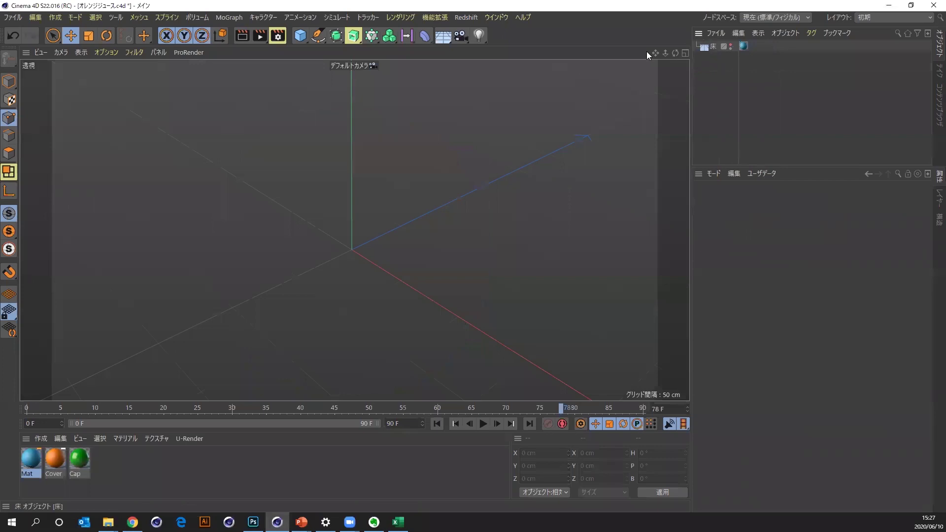
Add a cube and scale it down to 19 cm.
{"action": "left_click", "coordinate": [303, 36]}
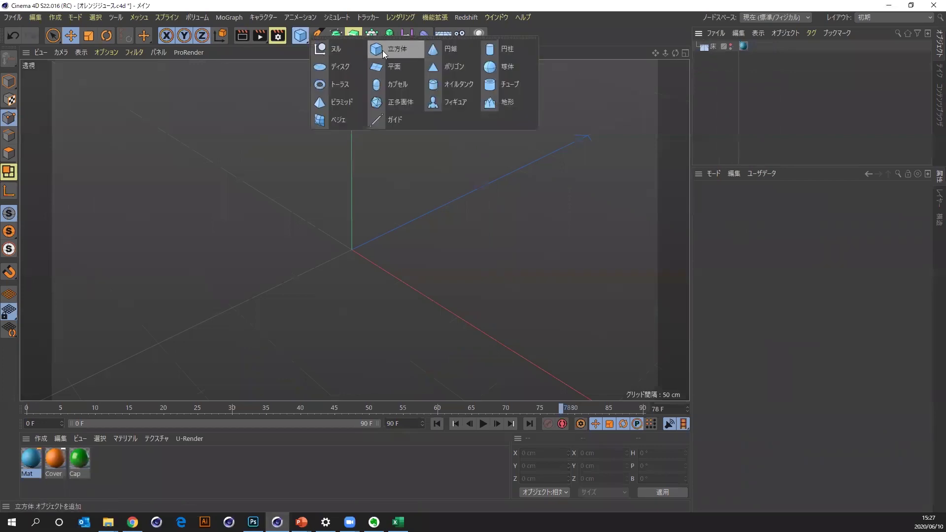
{"action": "left_click", "coordinate": [383, 50]}
{"action": "left_click", "coordinate": [88, 36]}
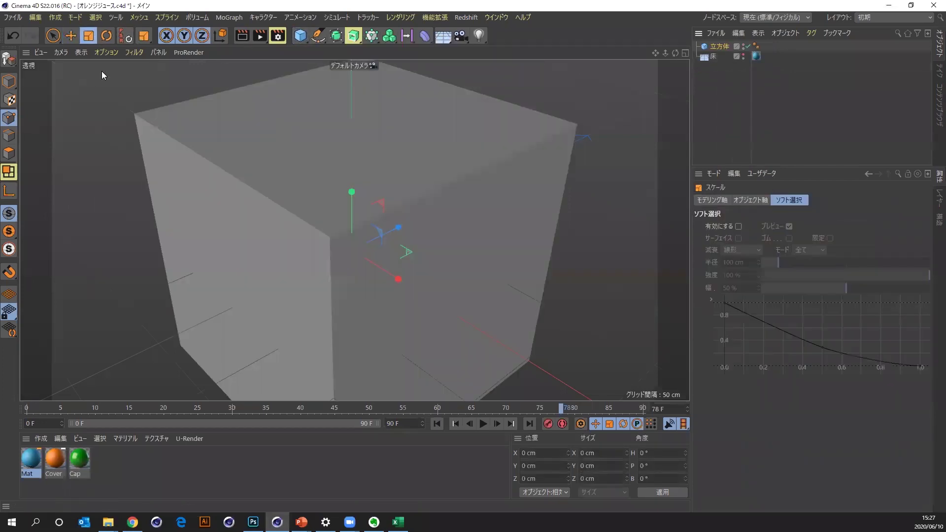
{"action": "left_click", "coordinate": [16, 80]}
{"action": "mouse_move", "coordinate": [600, 156]}
{"action": "left_mouse_down"}
{"action": "mouse_move", "coordinate": [322, 293]}
{"action": "mouse_move", "coordinate": [303, 292]}
{"action": "left_mouse_up"}
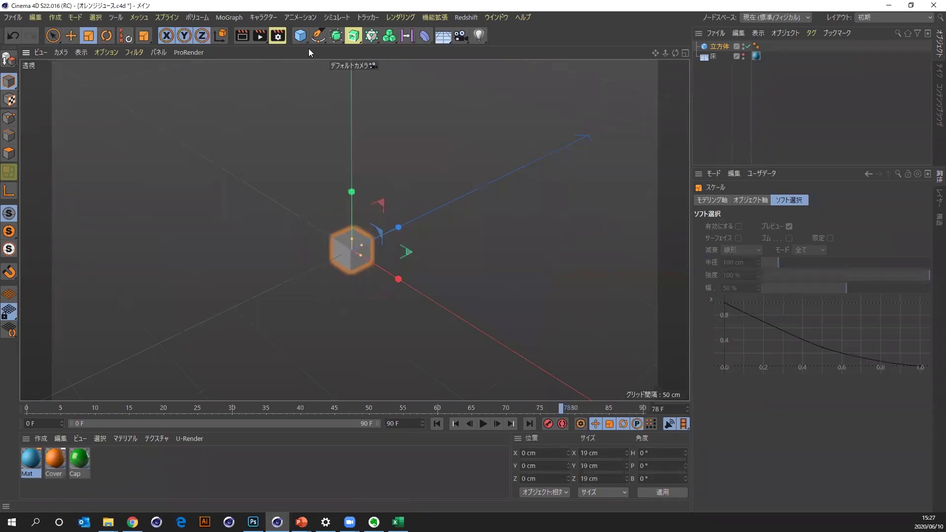
Add a MoInstance with the cube nested inside, then play and stop the animation.
{"action": "left_click", "coordinate": [243, 22]}
{"action": "left_click", "coordinate": [252, 103]}
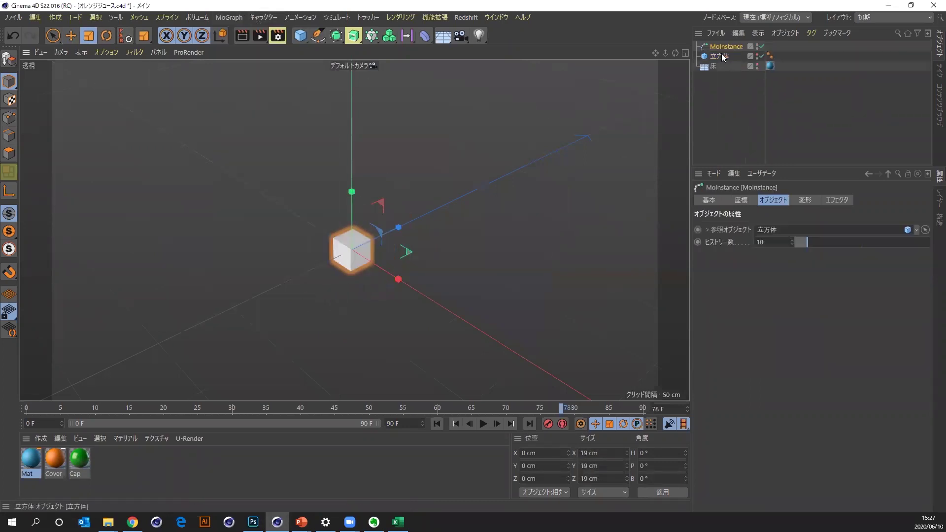
{"action": "left_click_drag", "start_coordinate": [726, 48], "coordinate": [730, 46]}
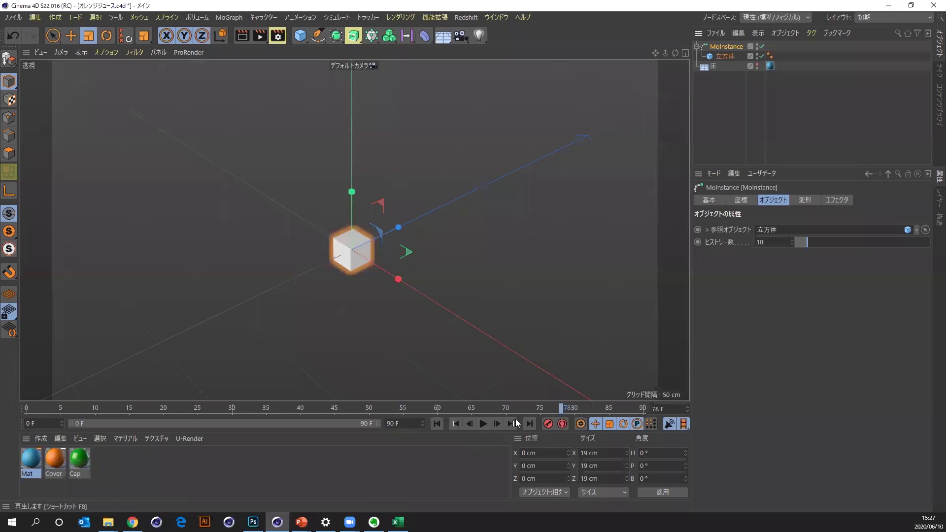
{"action": "left_click", "coordinate": [484, 423]}
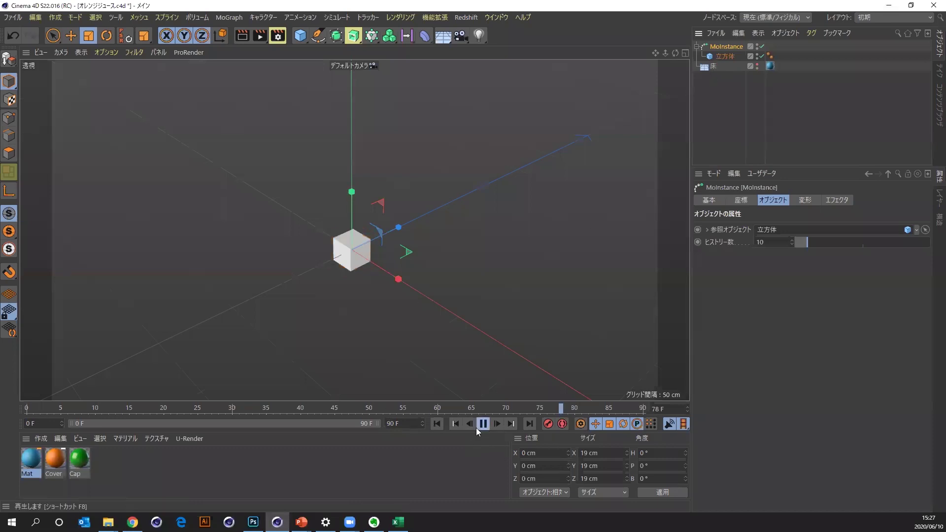
{"action": "left_click", "coordinate": [437, 424]}
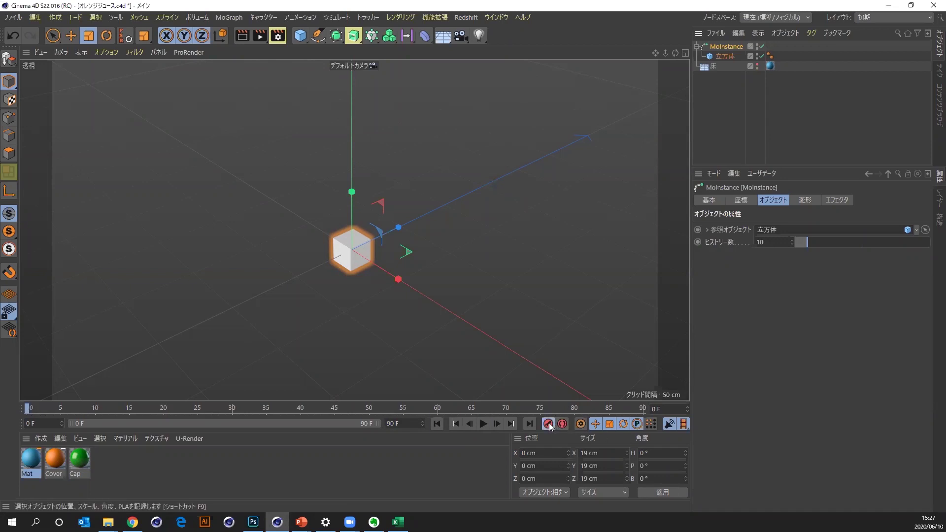
Animate the cube by moving it at frames 19, 63 and 90.
{"action": "left_click", "coordinate": [157, 407]}
{"action": "left_click_drag", "start_coordinate": [450, 319], "coordinate": [475, 325]}
{"action": "key", "text": "ctrl+z"}
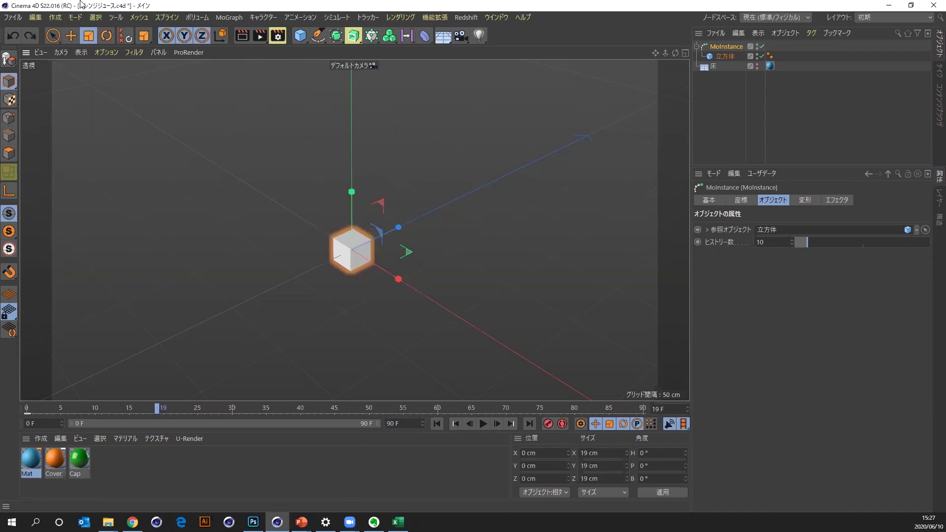
{"action": "left_click", "coordinate": [71, 35]}
{"action": "left_click_drag", "start_coordinate": [423, 293], "coordinate": [579, 306]}
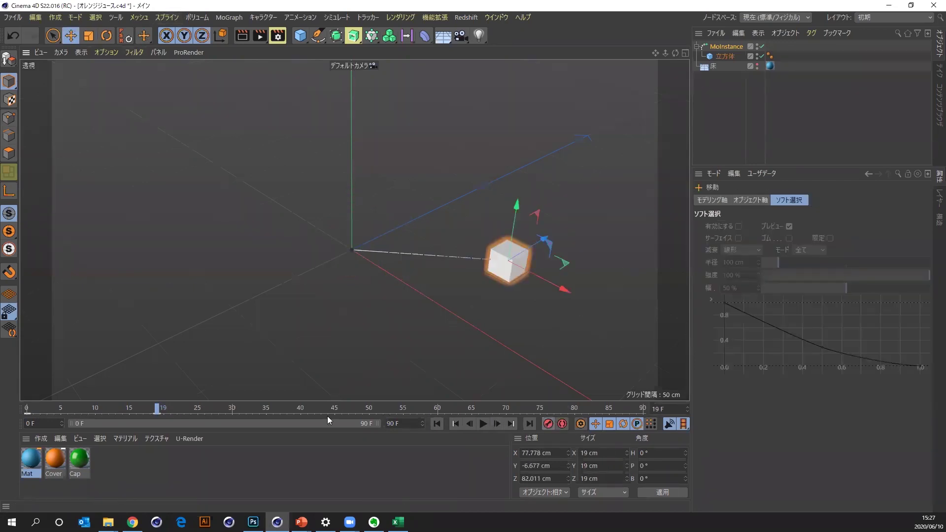
{"action": "left_click_drag", "start_coordinate": [404, 410], "coordinate": [459, 408]}
{"action": "left_click_drag", "start_coordinate": [528, 366], "coordinate": [519, 248]}
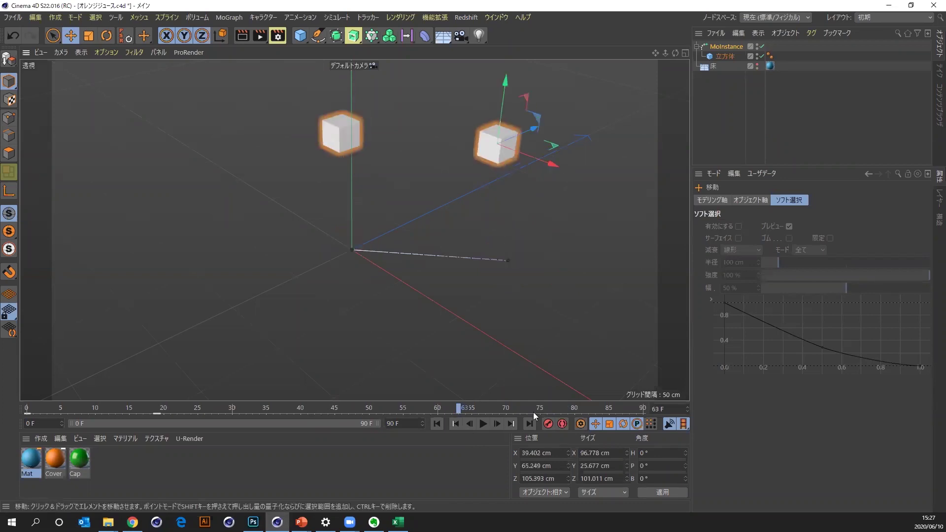
{"action": "left_click_drag", "start_coordinate": [475, 408], "coordinate": [662, 387]}
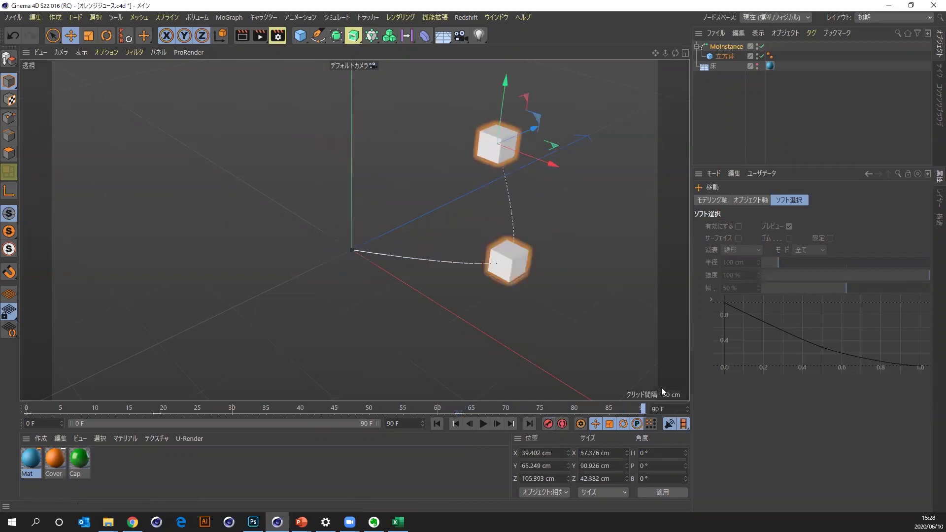
{"action": "mouse_move", "coordinate": [477, 299]}
{"action": "left_mouse_down"}
{"action": "mouse_move", "coordinate": [318, 279]}
{"action": "mouse_move", "coordinate": [303, 286]}
{"action": "left_mouse_up"}
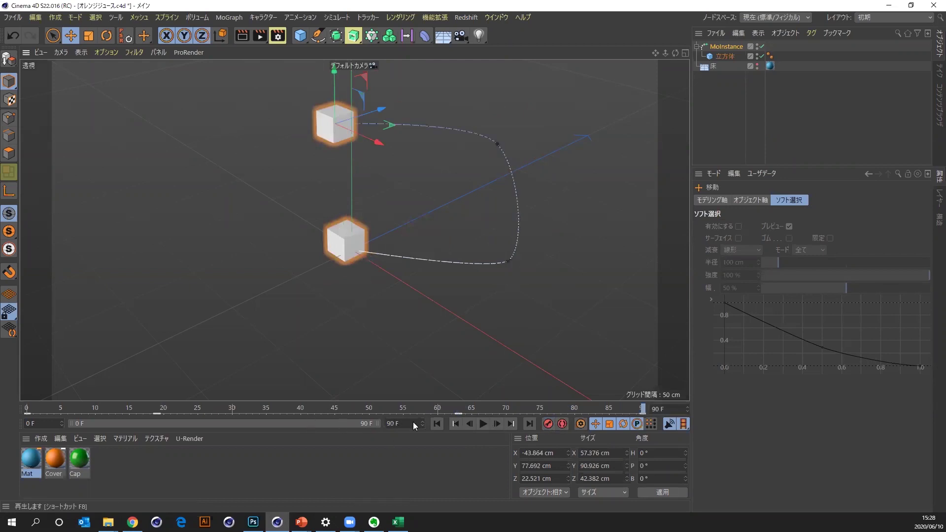
Play to see the instance trail, then delete the MoInstance and its cube.
{"action": "left_click", "coordinate": [482, 424]}
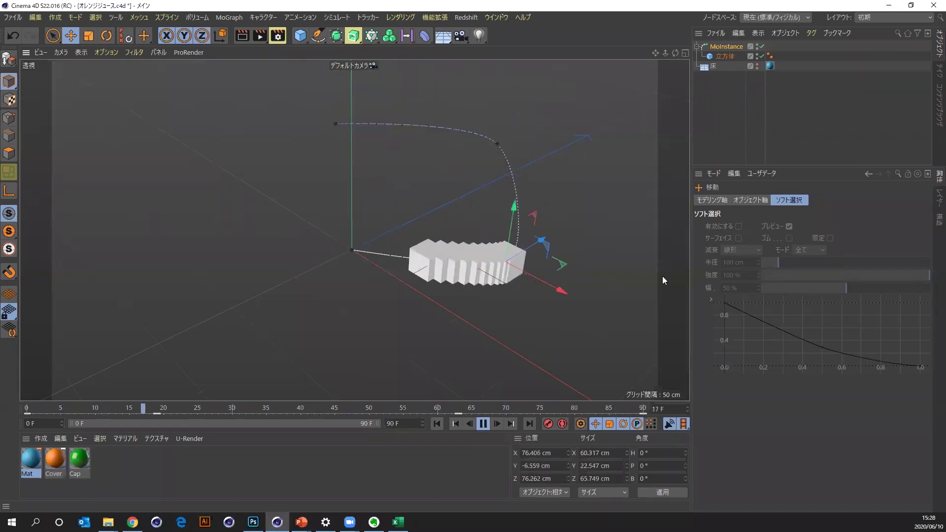
{"action": "left_click", "coordinate": [723, 46]}
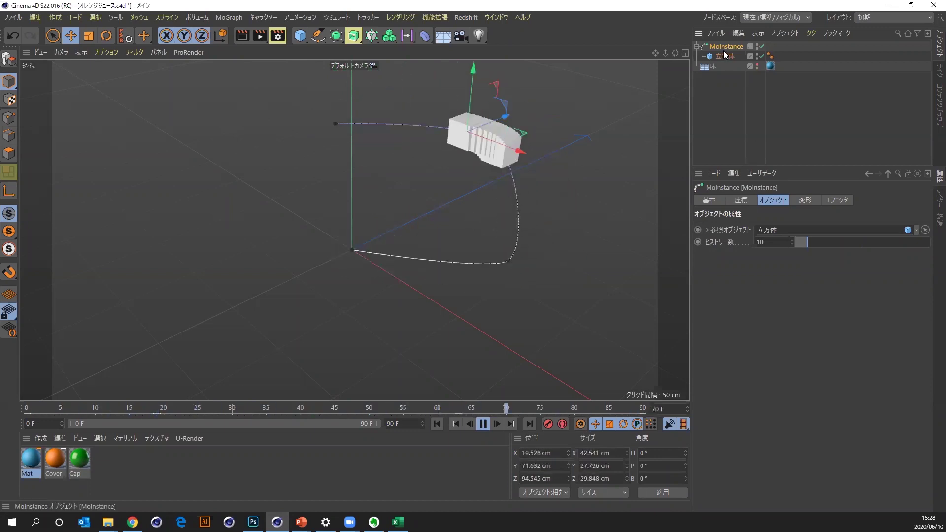
{"action": "key", "text": "Delete"}
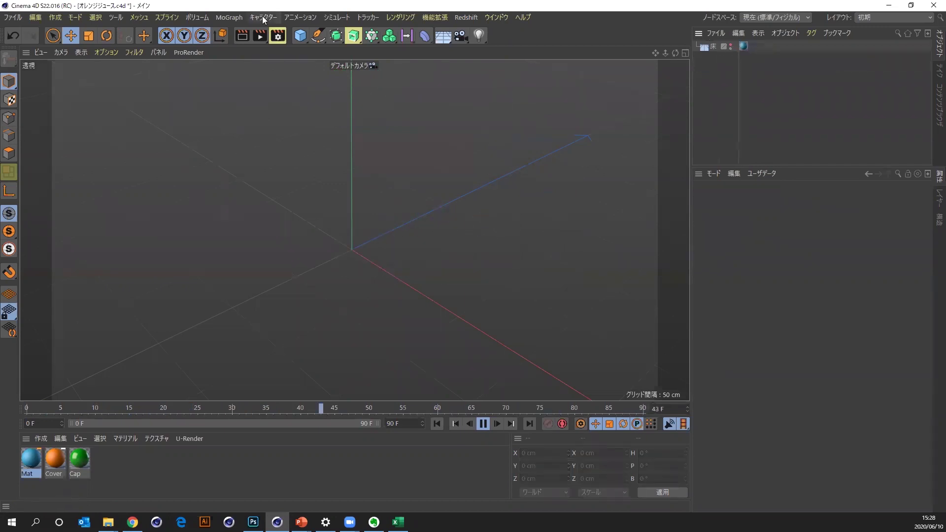
Stop playback, return to frame 0 and delete the MoInstance setup.
{"action": "left_click", "coordinate": [482, 425]}
{"action": "left_click", "coordinate": [437, 423]}
{"action": "left_click", "coordinate": [230, 18]}
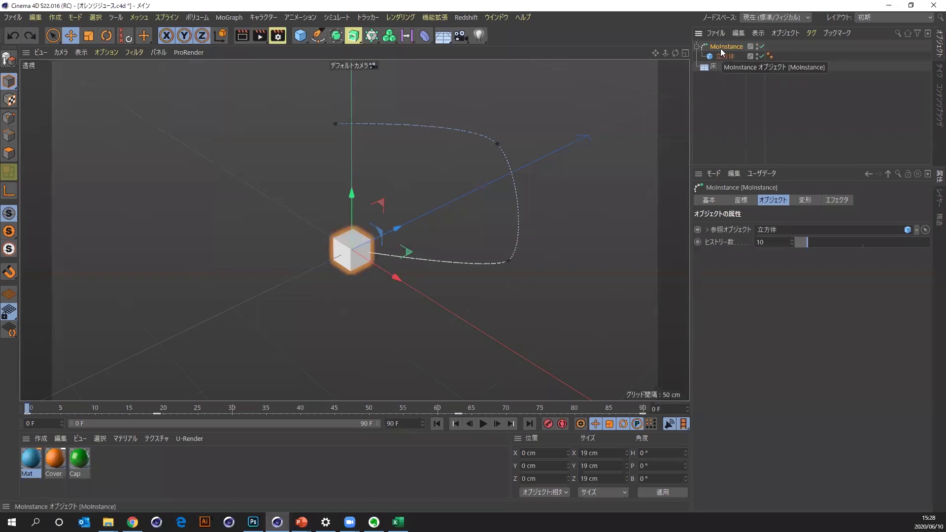
{"action": "key", "text": "Delete"}
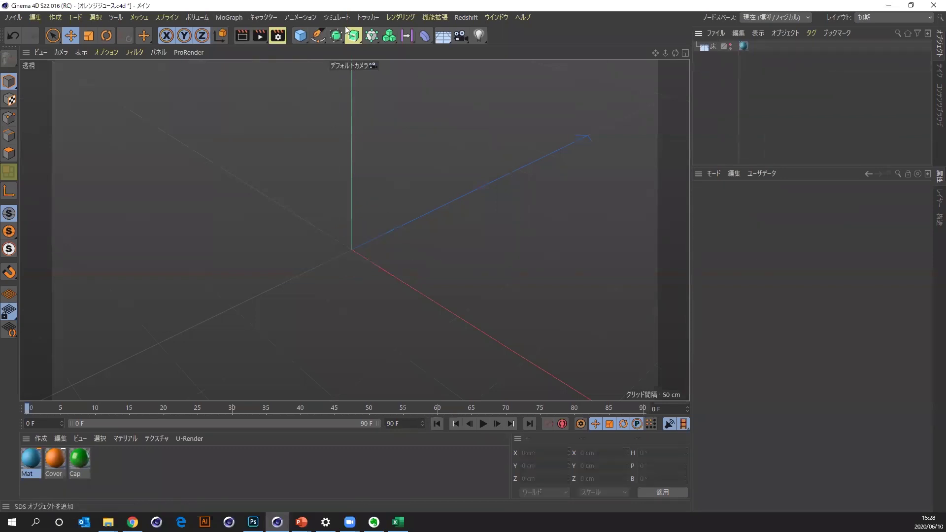
Add a new cube and keyframe it from lower-left toward the centre-right.
{"action": "left_click", "coordinate": [301, 37]}
{"action": "left_click", "coordinate": [509, 105]}
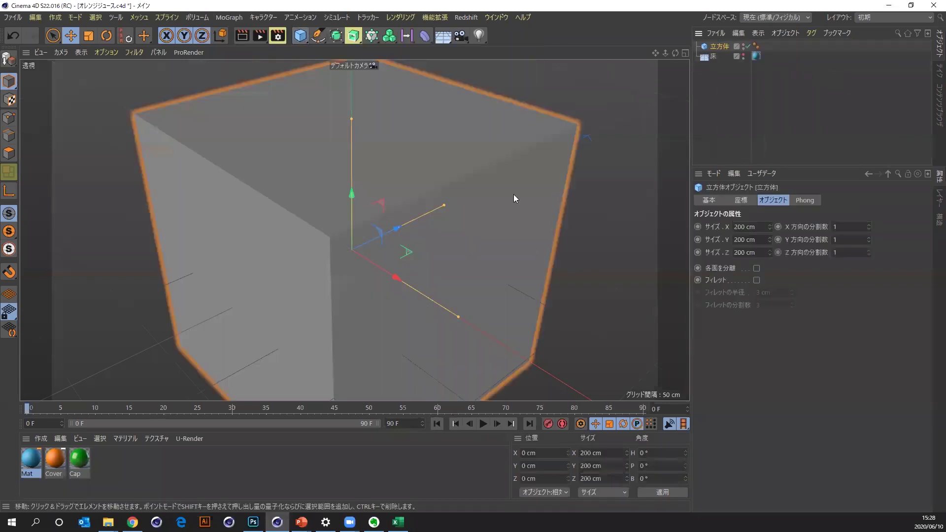
{"action": "left_click_drag", "start_coordinate": [662, 54], "coordinate": [167, 50]}
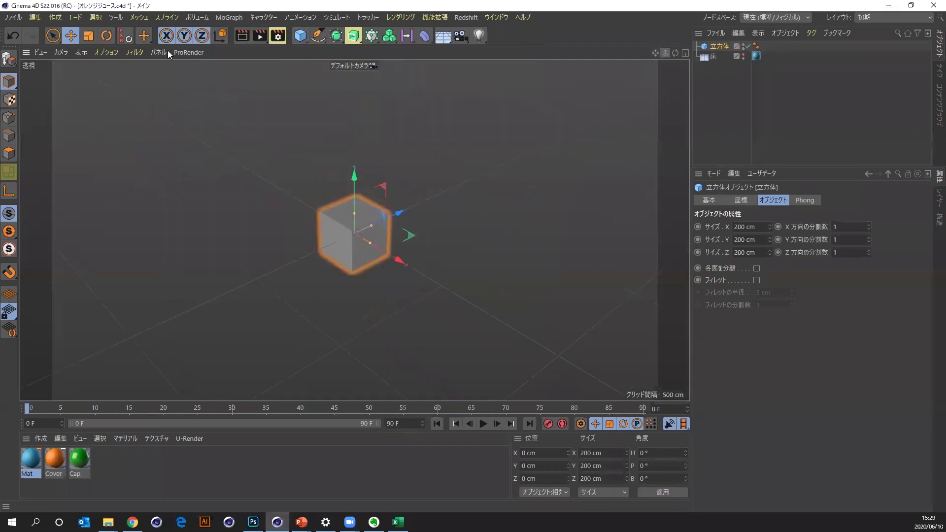
{"action": "left_click_drag", "start_coordinate": [532, 209], "coordinate": [187, 320]}
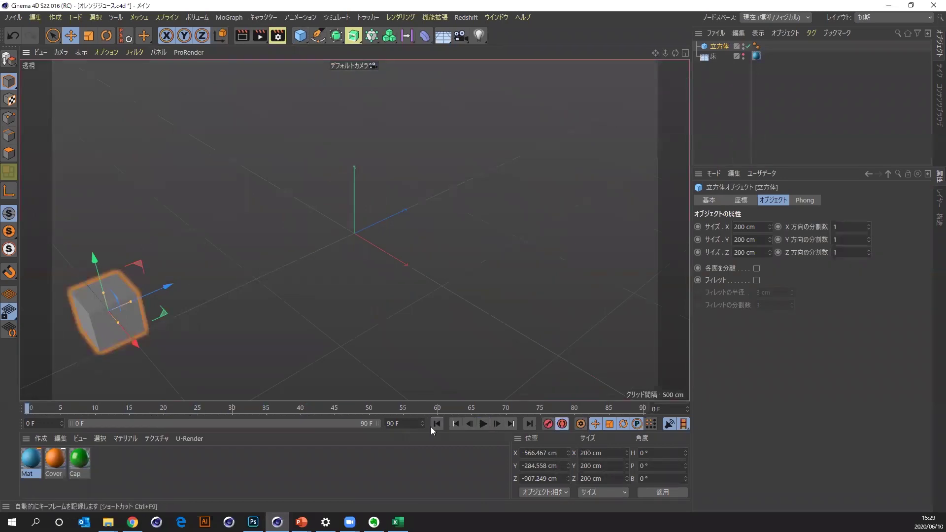
{"action": "left_click_drag", "start_coordinate": [422, 270], "coordinate": [442, 263]}
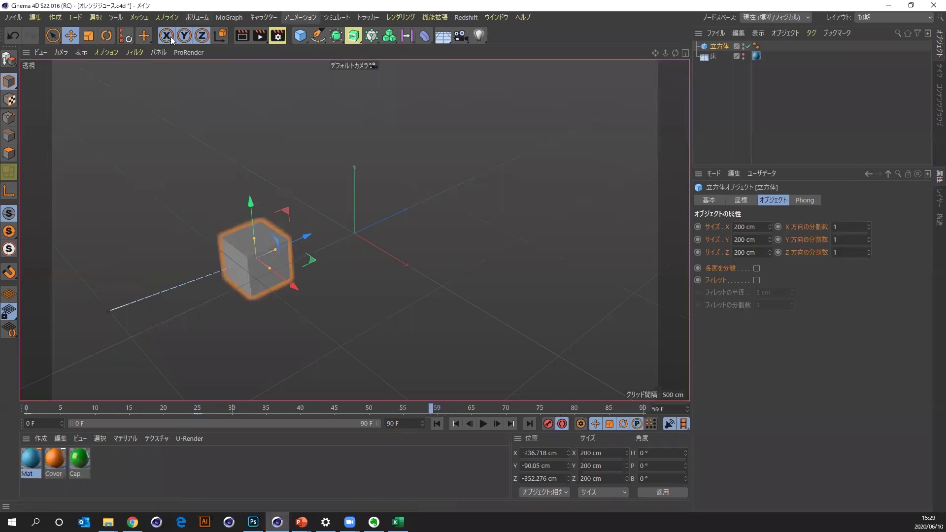
{"action": "left_click_drag", "start_coordinate": [351, 188], "coordinate": [550, 103]}
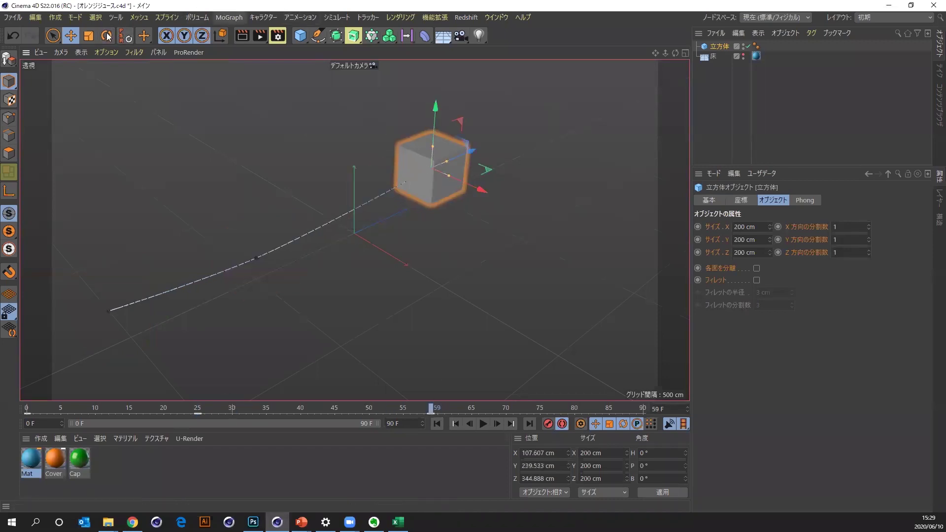
Tumble the cube with rotation keys, move it up-right at frame 90, and preview the path.
{"action": "key", "text": "r"}
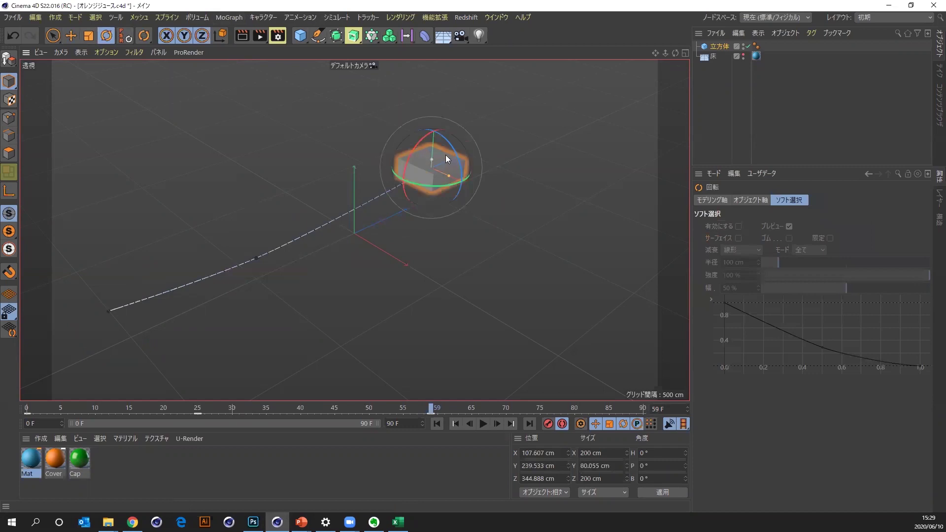
{"action": "left_click_drag", "start_coordinate": [478, 194], "coordinate": [474, 430]}
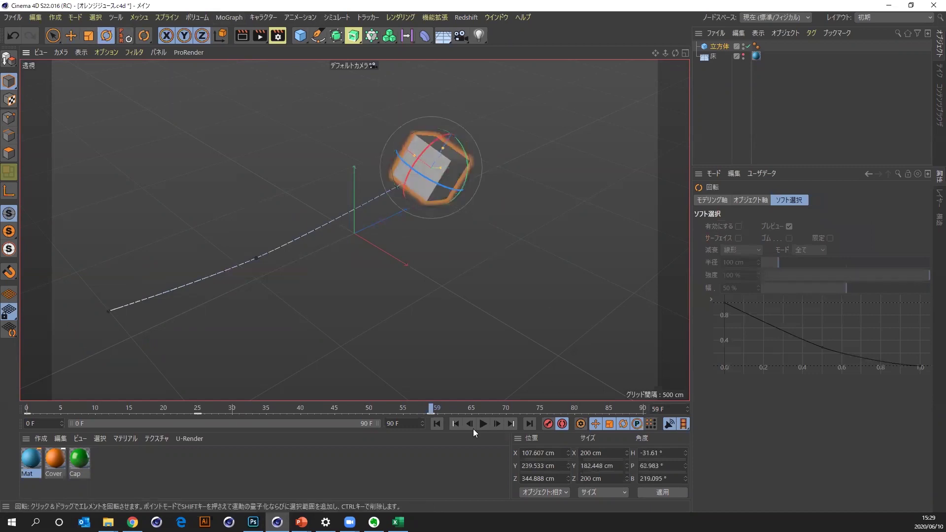
{"action": "mouse_move", "coordinate": [521, 272]}
{"action": "left_mouse_down"}
{"action": "mouse_move", "coordinate": [395, 372]}
{"action": "mouse_move", "coordinate": [433, 175]}
{"action": "left_mouse_up"}
{"action": "left_click_drag", "start_coordinate": [420, 130], "coordinate": [440, 229]}
{"action": "left_click_drag", "start_coordinate": [424, 100], "coordinate": [674, 59]}
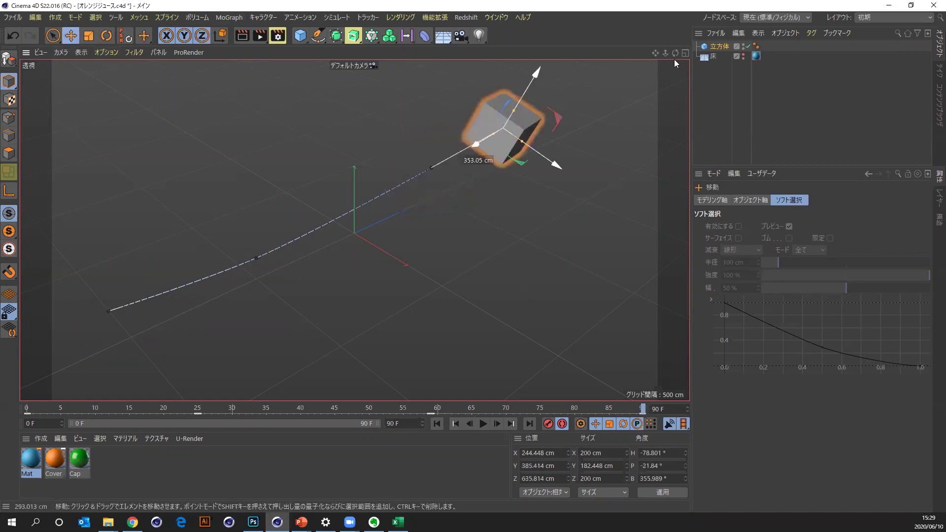
{"action": "mouse_move", "coordinate": [471, 413]}
{"action": "left_mouse_down"}
{"action": "mouse_move", "coordinate": [102, 433]}
{"action": "mouse_move", "coordinate": [462, 404]}
{"action": "mouse_move", "coordinate": [688, 371]}
{"action": "mouse_move", "coordinate": [238, 398]}
{"action": "mouse_move", "coordinate": [20, 399]}
{"action": "mouse_move", "coordinate": [790, 393]}
{"action": "mouse_move", "coordinate": [6, 393]}
{"action": "mouse_move", "coordinate": [27, 408]}
{"action": "left_mouse_up"}
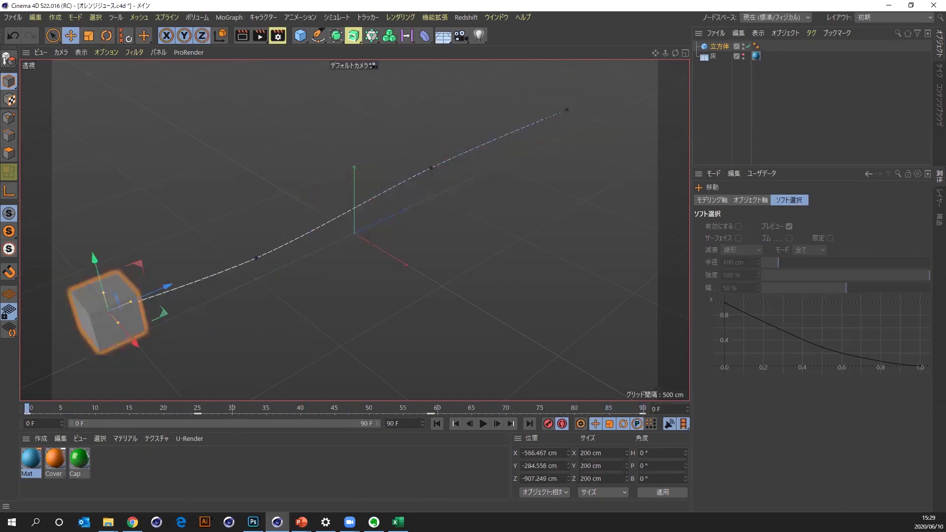
{"action": "left_click", "coordinate": [718, 47]}
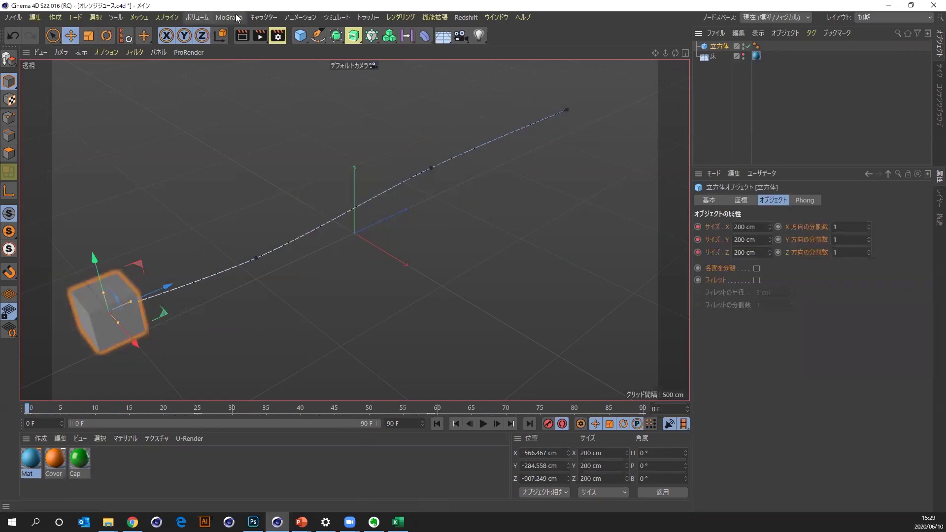
Add a Tracer following the animated cube and stop playback at frame 52 to inspect the trails.
{"action": "left_click", "coordinate": [261, 19]}
{"action": "mouse_move", "coordinate": [229, 17]}
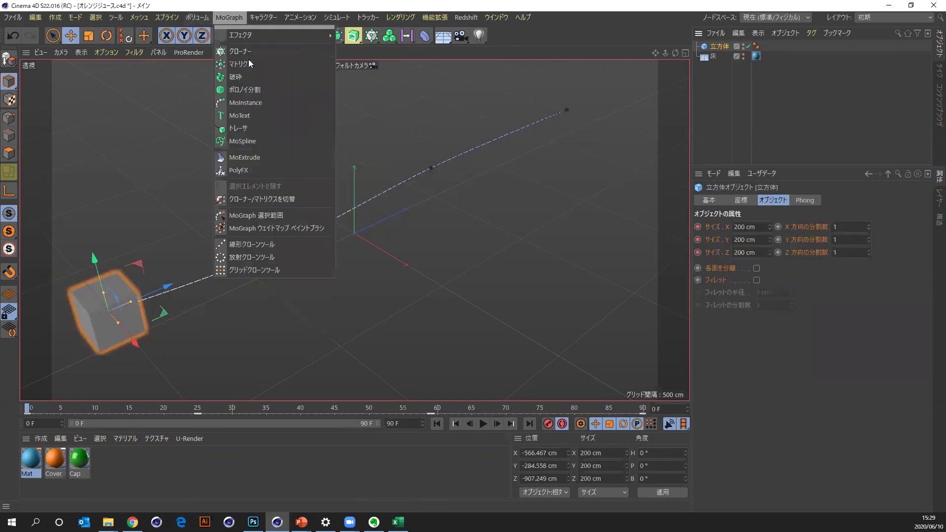
{"action": "left_click", "coordinate": [259, 129]}
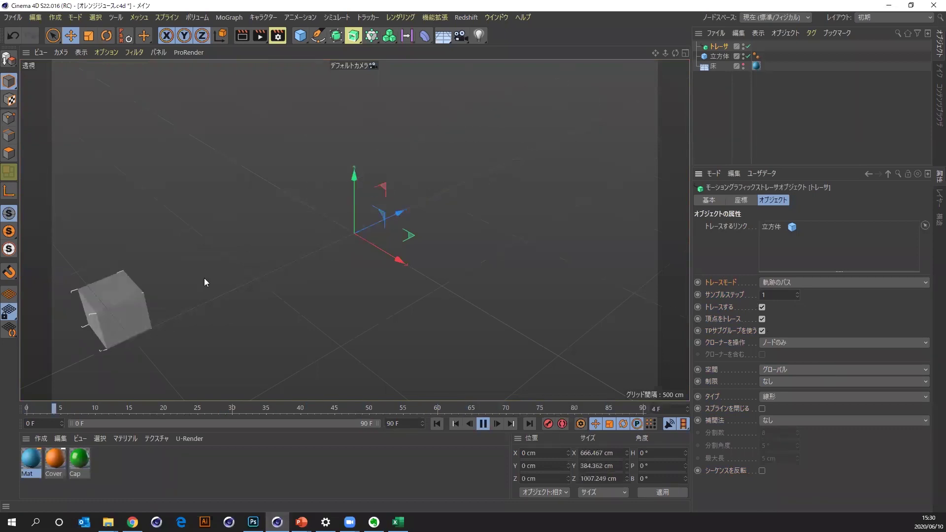
{"action": "left_click", "coordinate": [484, 424]}
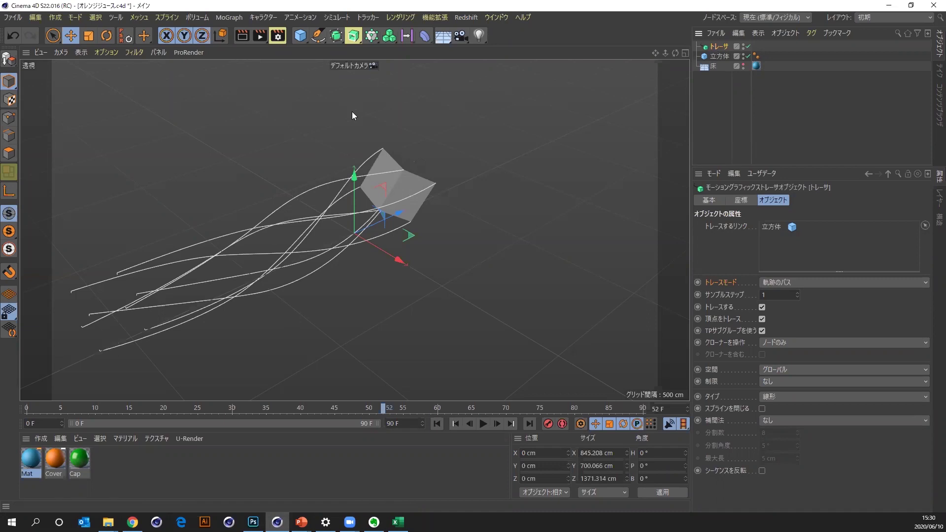
Add a Circle spline and scale it down to a thin tube profile.
{"action": "left_click", "coordinate": [319, 37]}
{"action": "left_click", "coordinate": [426, 71]}
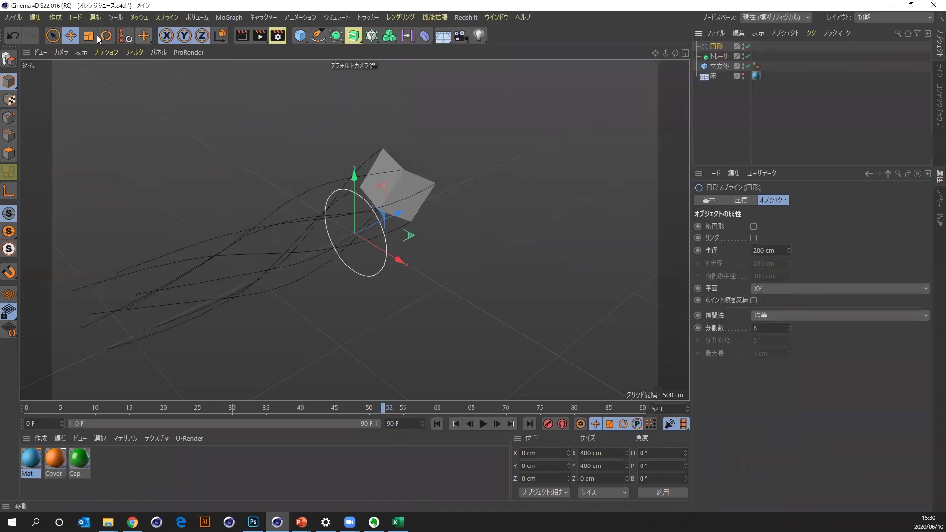
{"action": "mouse_move", "coordinate": [565, 162]}
{"action": "left_mouse_down"}
{"action": "mouse_move", "coordinate": [576, 164]}
{"action": "mouse_move", "coordinate": [311, 89]}
{"action": "left_mouse_up"}
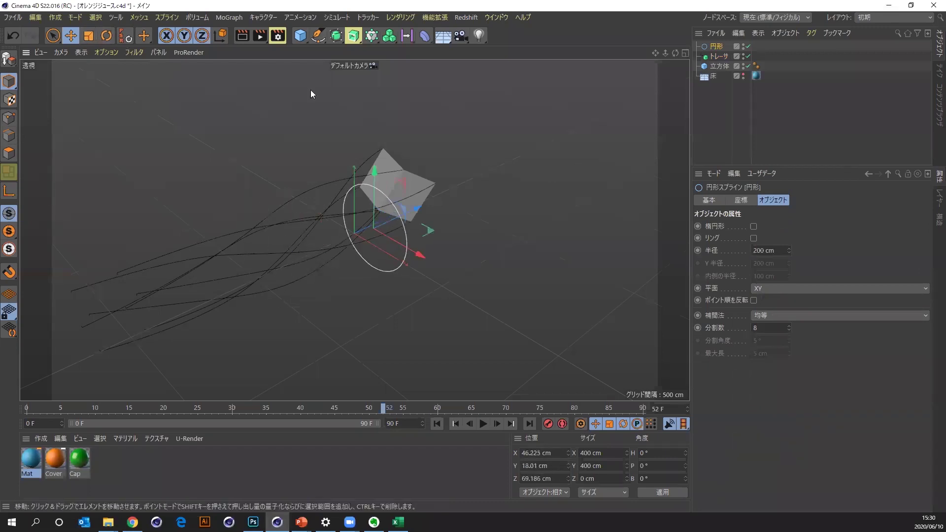
{"action": "key", "text": "ctrl+z"}
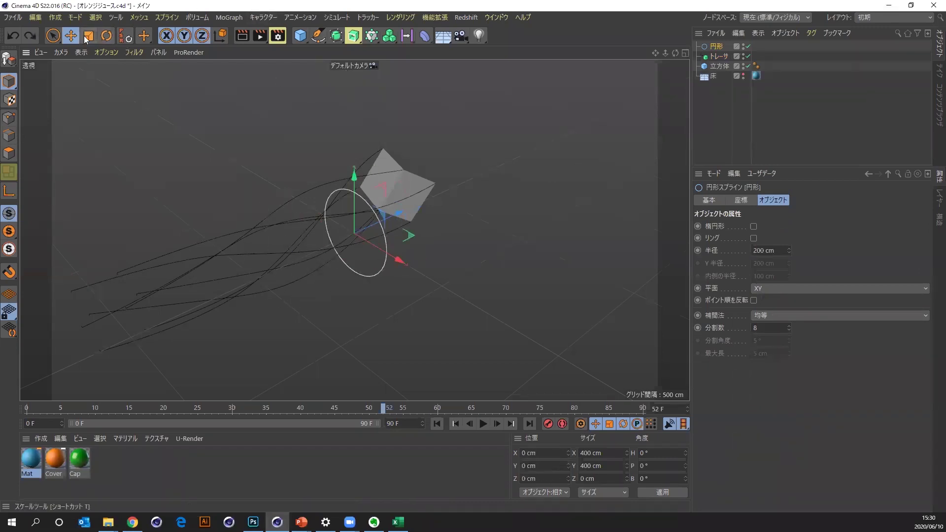
{"action": "left_click", "coordinate": [86, 40]}
{"action": "left_click_drag", "start_coordinate": [525, 128], "coordinate": [286, 222]}
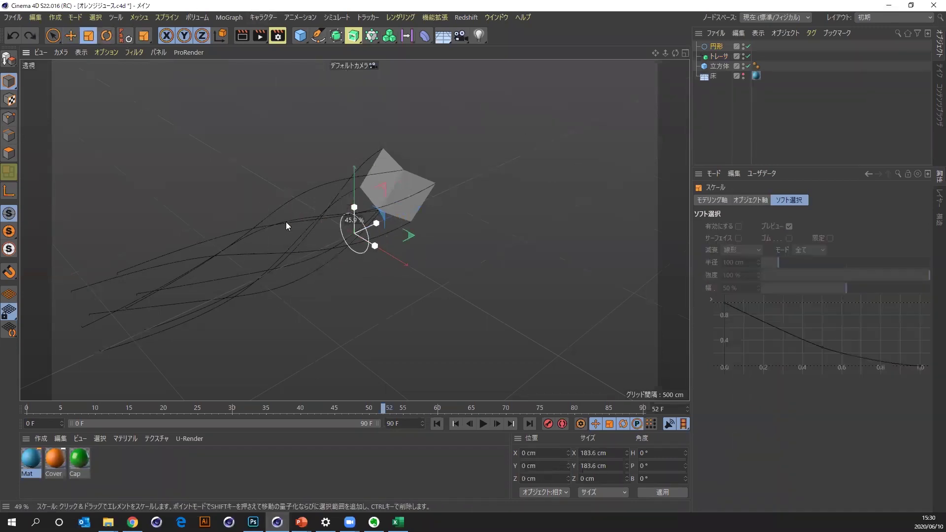
Add a Sweep generator containing the Circle and the Tracer.
{"action": "left_click", "coordinate": [199, 273]}
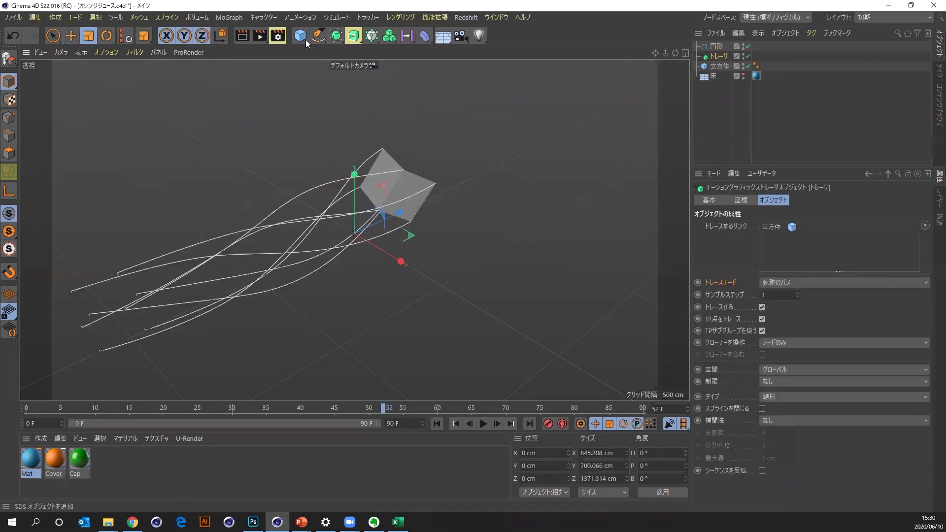
{"action": "left_click", "coordinate": [345, 40]}
{"action": "left_click", "coordinate": [353, 36]}
{"action": "left_click", "coordinate": [406, 100]}
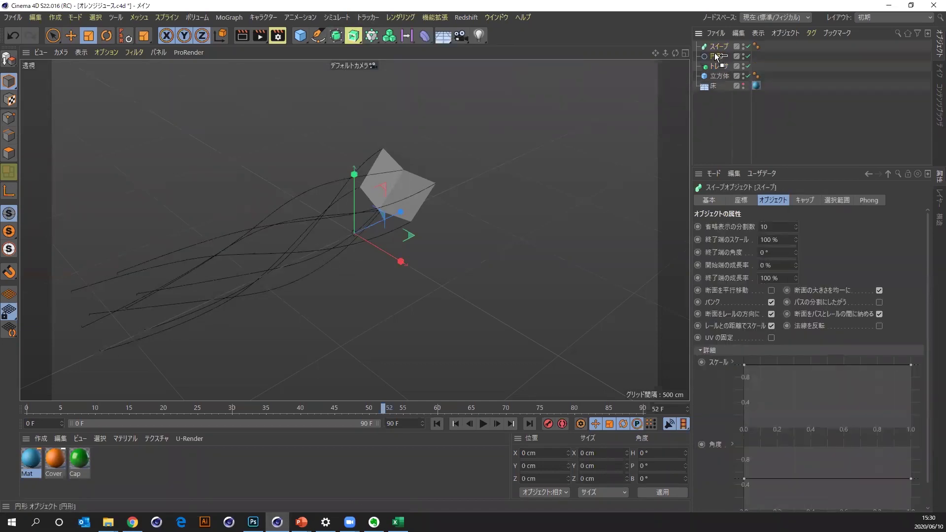
{"action": "left_click_drag", "start_coordinate": [733, 63], "coordinate": [702, 69]}
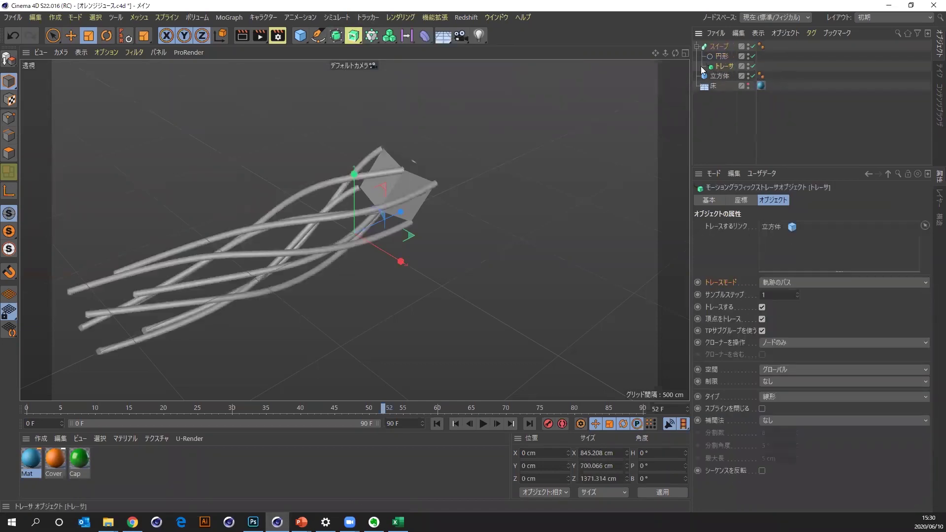
Return to frame 0 and toggle the Tracer's Trace Vertices off and back on.
{"action": "left_click", "coordinate": [438, 424]}
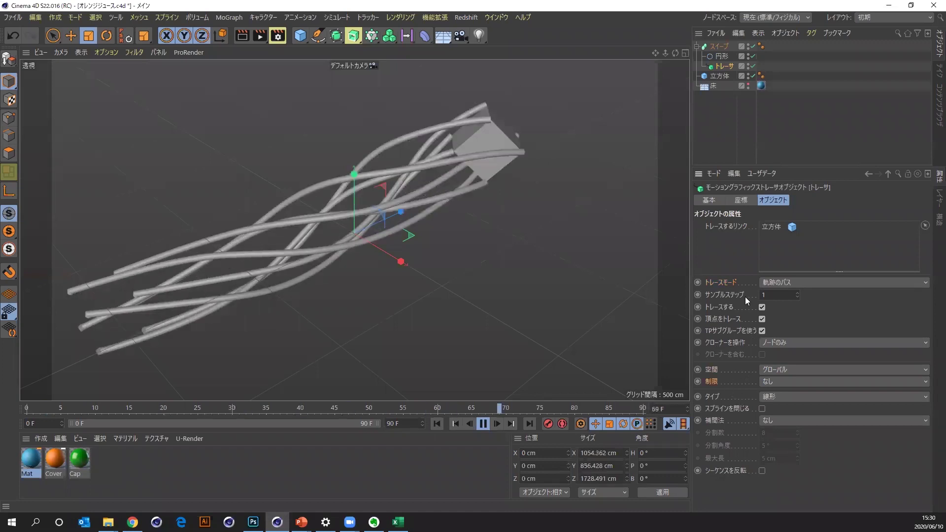
{"action": "left_click", "coordinate": [763, 319]}
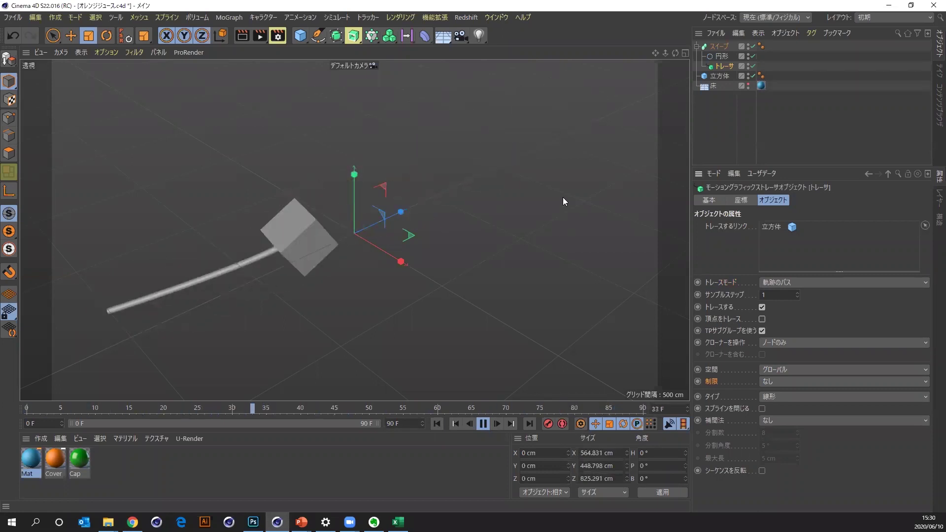
{"action": "left_click", "coordinate": [762, 320]}
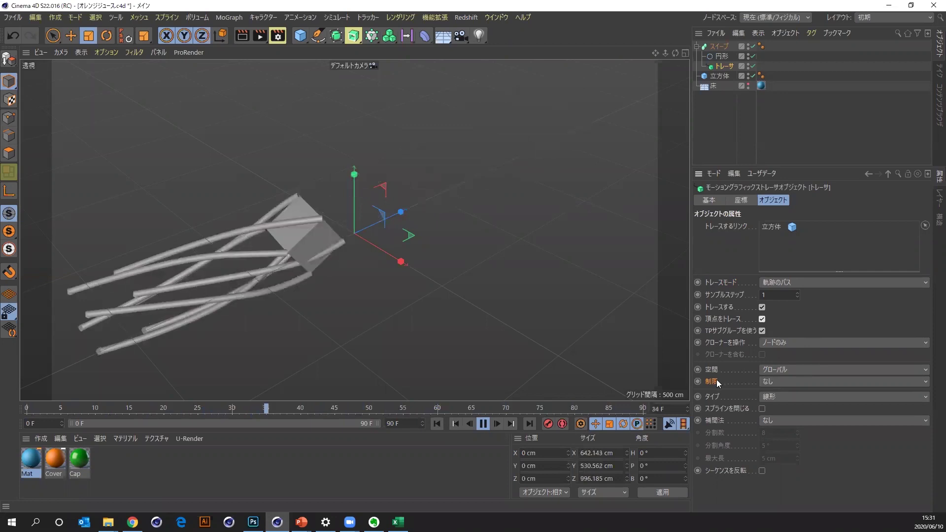
Limit the Tracer to 8 trails, switching the limit from From Start to From End.
{"action": "left_click", "coordinate": [782, 382]}
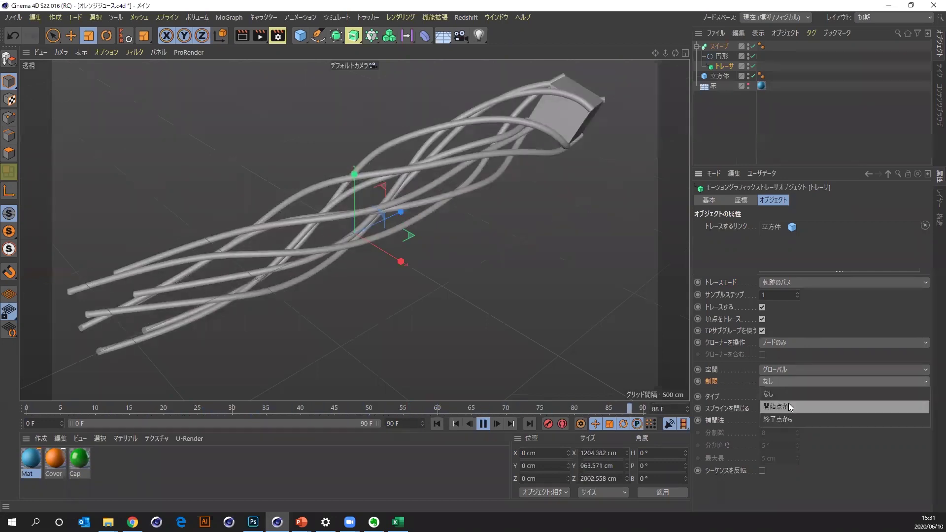
{"action": "left_click", "coordinate": [788, 406]}
{"action": "left_click", "coordinate": [782, 393]}
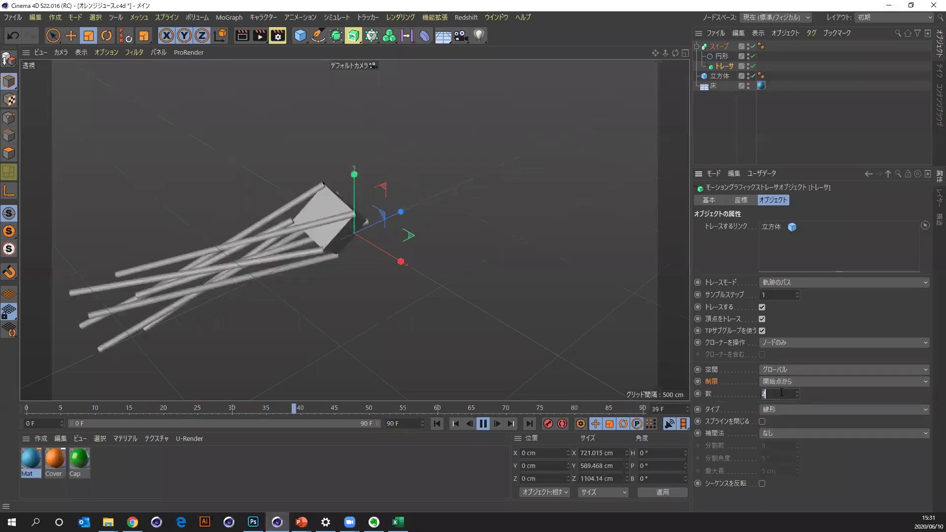
{"action": "type", "text": "8"}
{"action": "key", "text": "Return"}
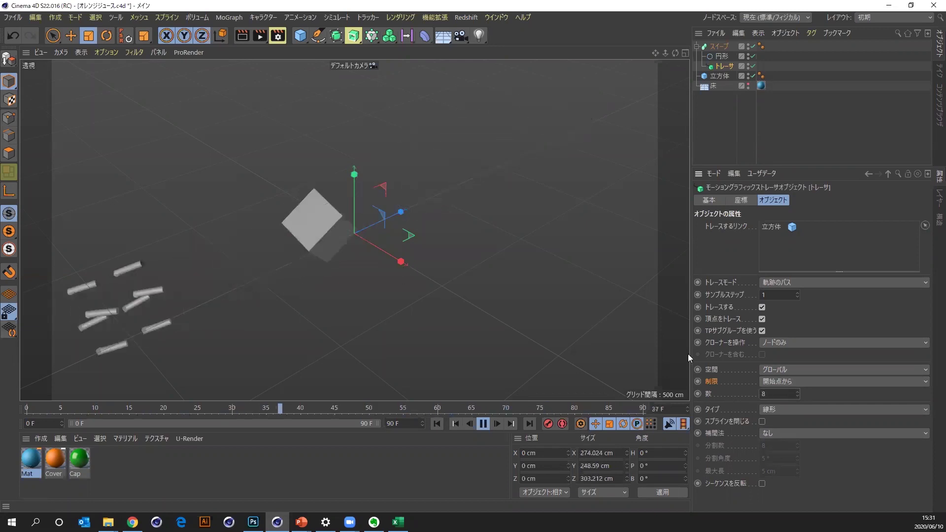
{"action": "left_click", "coordinate": [780, 383]}
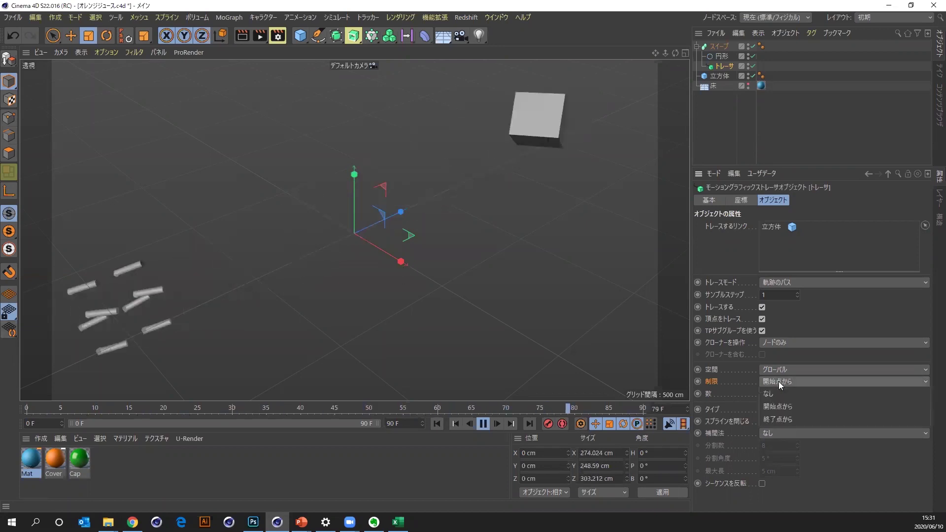
{"action": "left_click", "coordinate": [784, 418]}
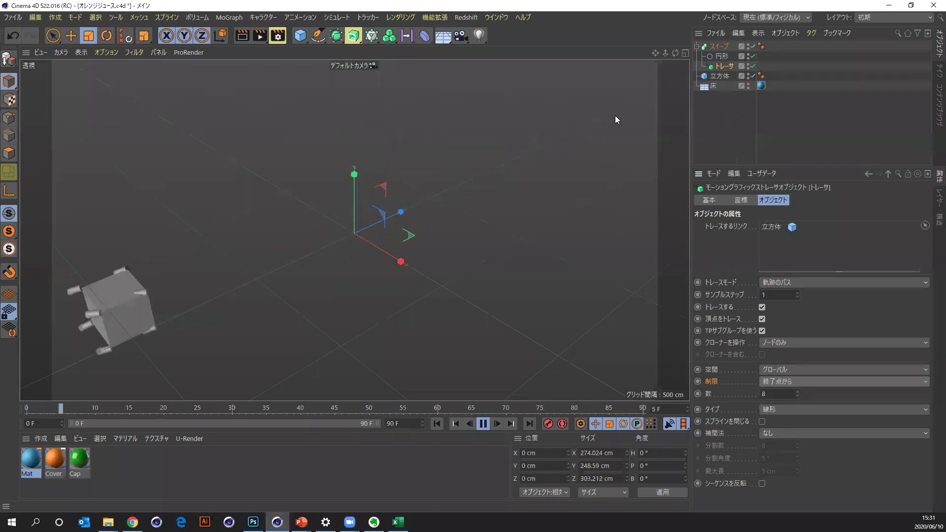
Drag the Sweep's scale curve end to 0 to taper the tubes, then select the Tracer.
{"action": "left_click", "coordinate": [719, 47]}
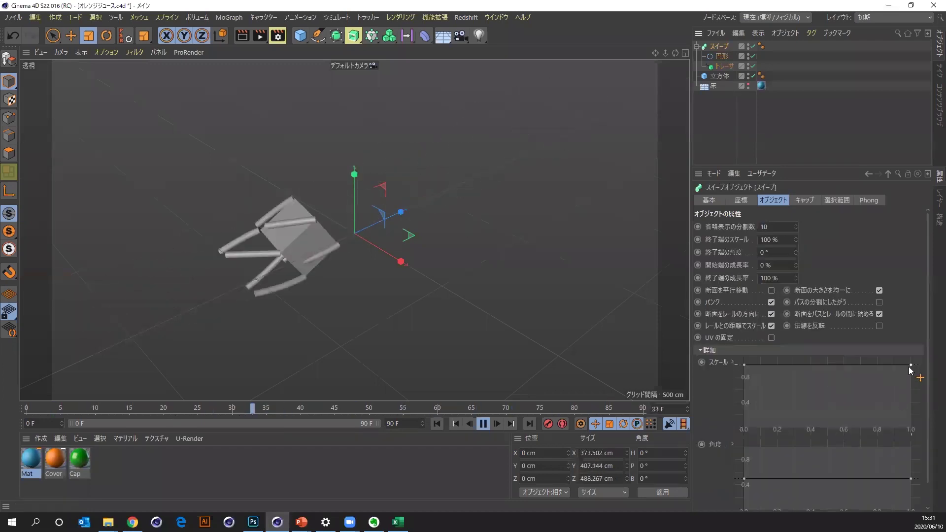
{"action": "left_click_drag", "start_coordinate": [911, 366], "coordinate": [911, 386]}
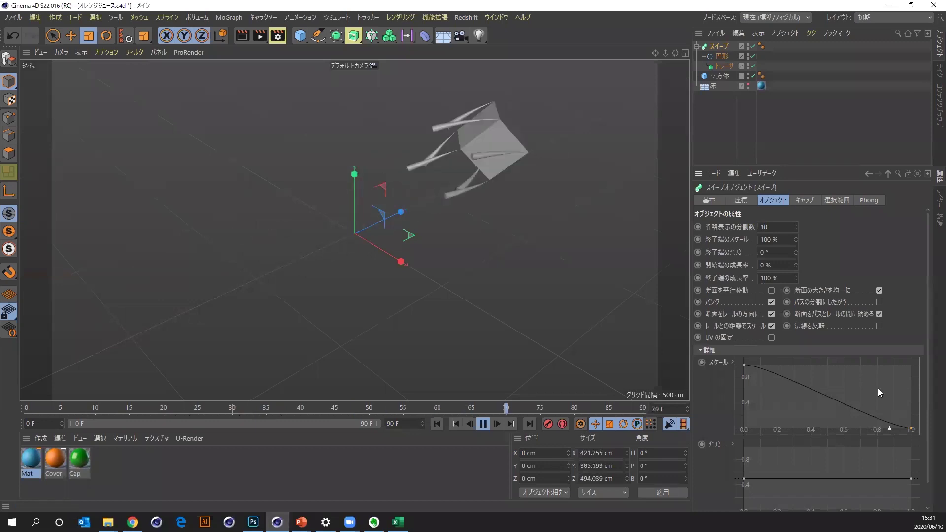
{"action": "left_click", "coordinate": [483, 424]}
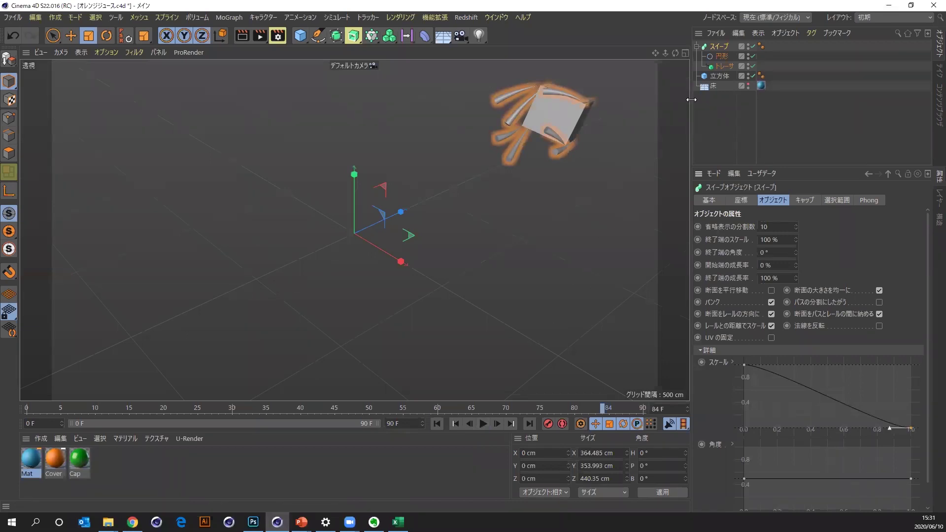
{"action": "left_click", "coordinate": [717, 67]}
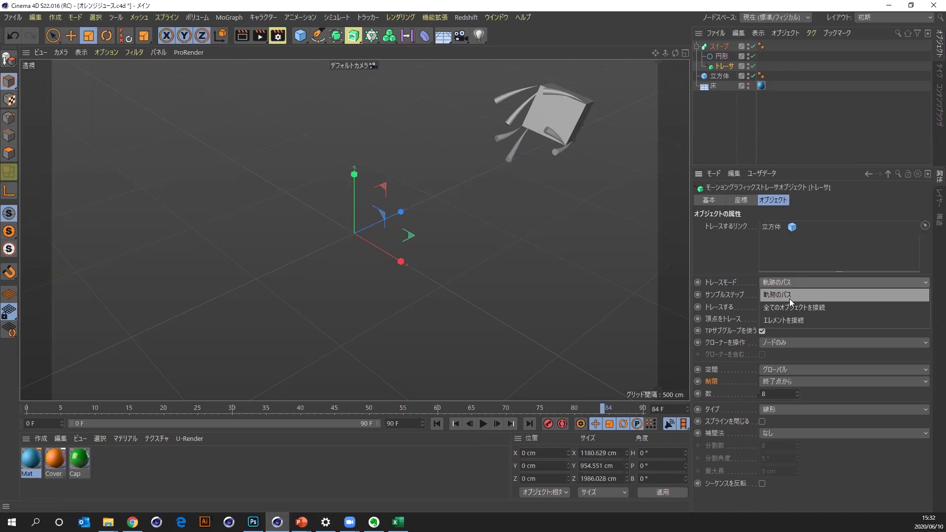
Move the Tracer out of the Sweep and remove the Cube from its trace list.
{"action": "left_click", "coordinate": [798, 308]}
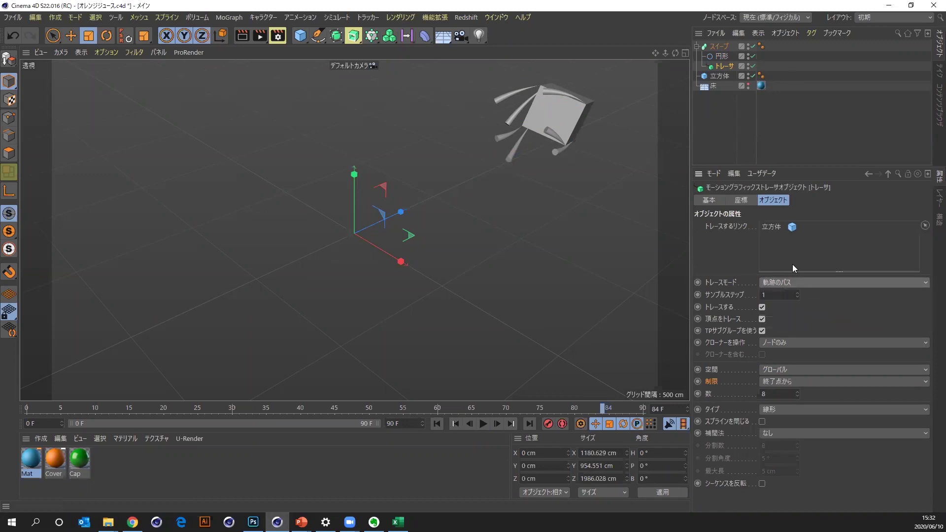
{"action": "left_click", "coordinate": [785, 281]}
{"action": "left_click", "coordinate": [765, 74]}
{"action": "left_click_drag", "start_coordinate": [723, 68], "coordinate": [722, 136]}
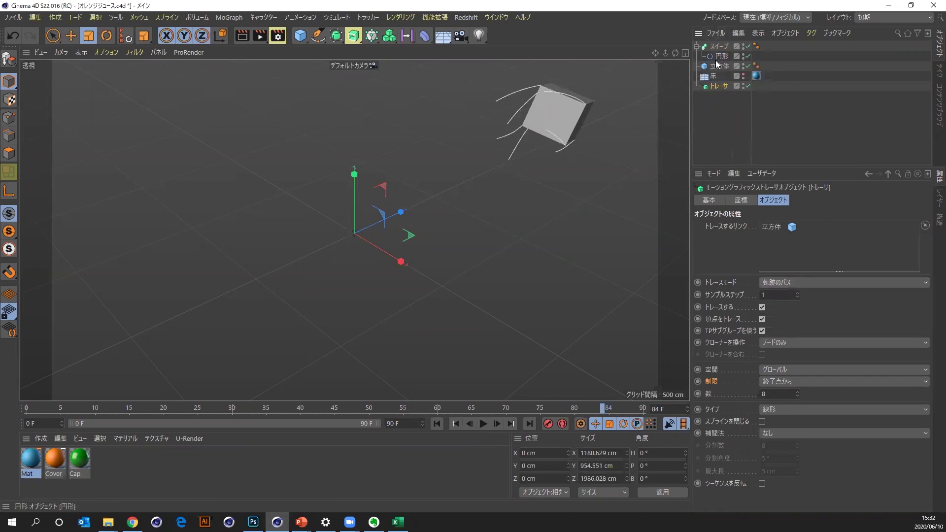
{"action": "left_click", "coordinate": [770, 228]}
{"action": "key", "text": "Delete"}
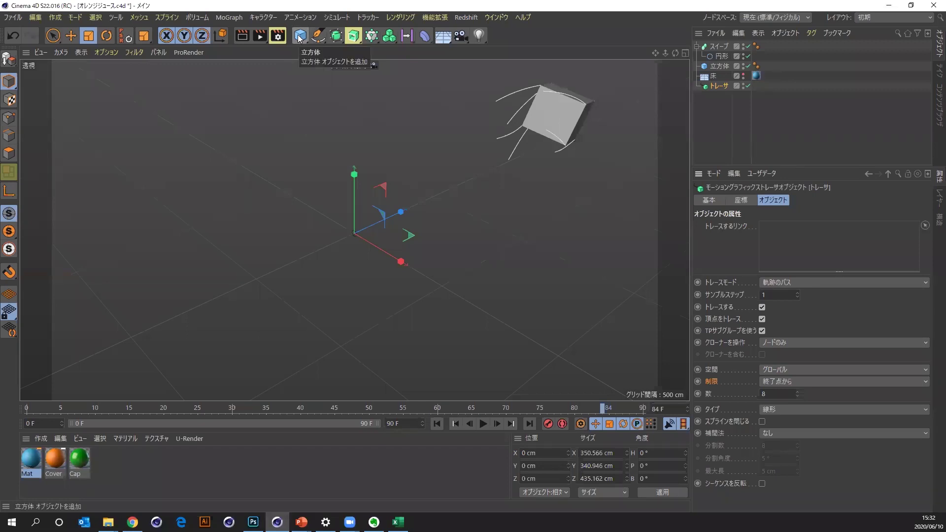
Add a Null object and position it up and to the left.
{"action": "left_click_drag", "start_coordinate": [300, 37], "coordinate": [364, 45]}
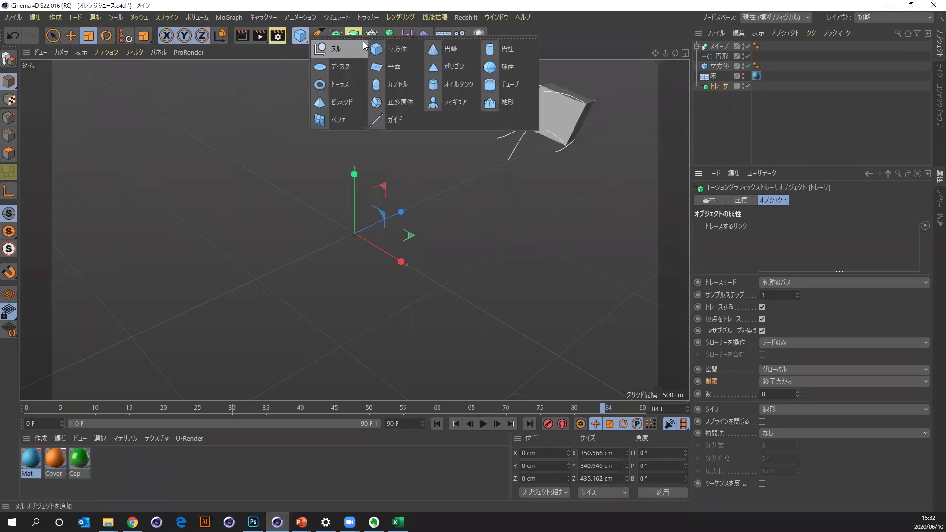
{"action": "left_click", "coordinate": [351, 48]}
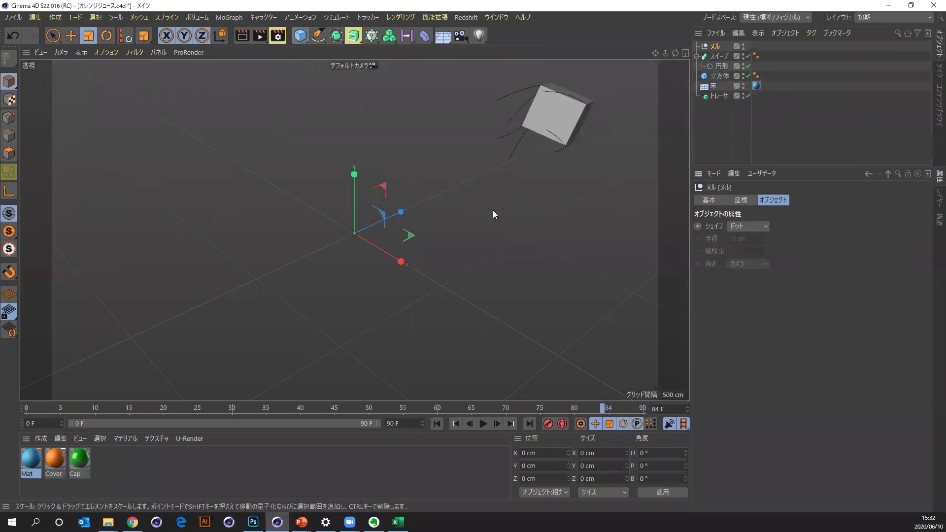
{"action": "left_click", "coordinate": [70, 37]}
{"action": "left_click_drag", "start_coordinate": [564, 209], "coordinate": [427, 156]}
{"action": "left_click_drag", "start_coordinate": [614, 132], "coordinate": [611, 130]}
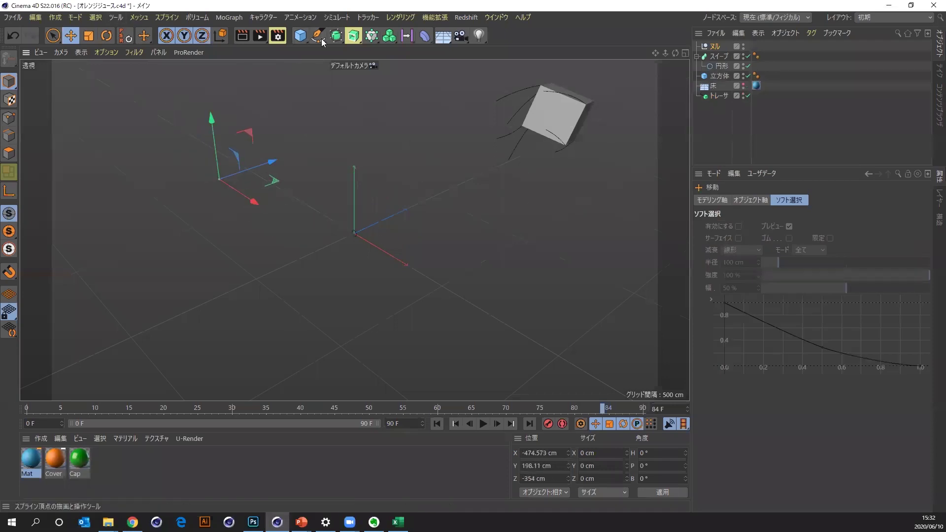
Display the null as a 24 cm circle and Ctrl-drag copies into a row.
{"action": "left_click", "coordinate": [742, 199]}
{"action": "left_click", "coordinate": [715, 46]}
{"action": "left_click", "coordinate": [743, 229]}
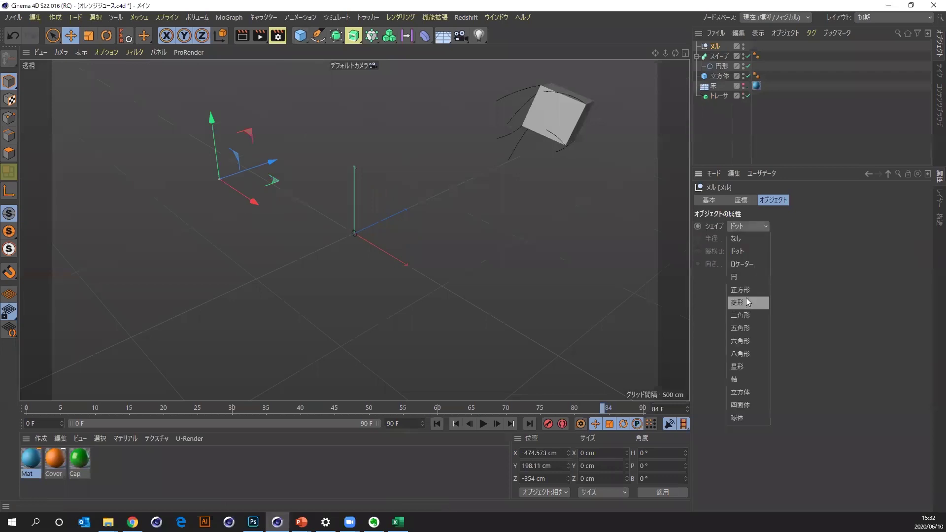
{"action": "left_click", "coordinate": [739, 278]}
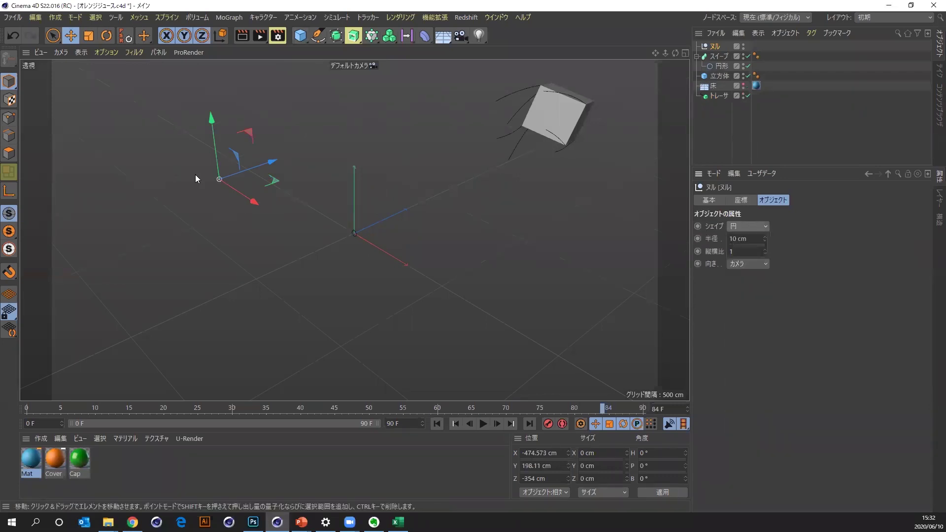
{"action": "left_click_drag", "start_coordinate": [764, 237], "coordinate": [764, 217]}
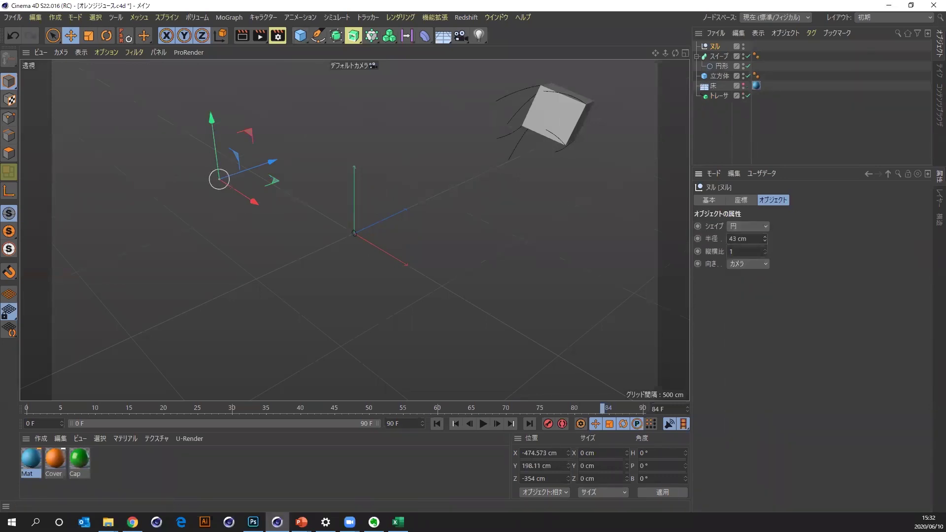
{"action": "mouse_move", "coordinate": [296, 179]}
{"action": "left_mouse_down", "text": "ctrl"}
{"action": "mouse_move", "coordinate": [445, 178]}
{"action": "mouse_move", "coordinate": [546, 256]}
{"action": "left_mouse_up", "text": "ctrl"}
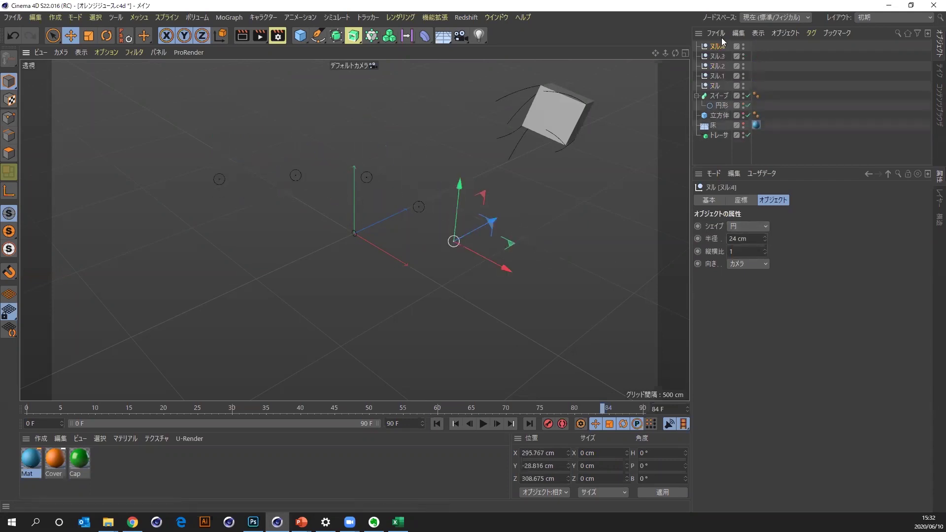
Turn on a custom yellow display colour for all five nulls.
{"action": "left_click", "coordinate": [718, 86], "text": "shift"}
{"action": "left_click", "coordinate": [774, 299]}
{"action": "left_click", "coordinate": [780, 330]}
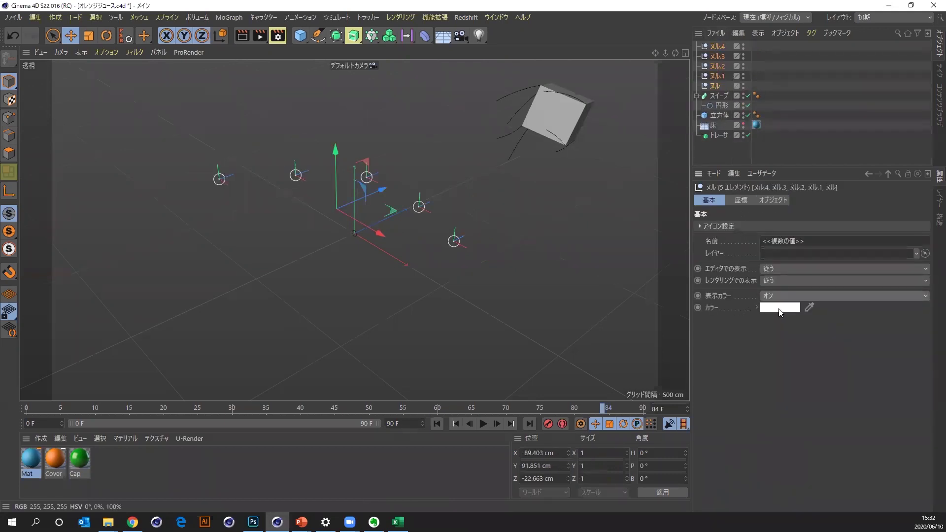
{"action": "left_click", "coordinate": [780, 307]}
{"action": "left_click_drag", "start_coordinate": [823, 317], "coordinate": [818, 317]}
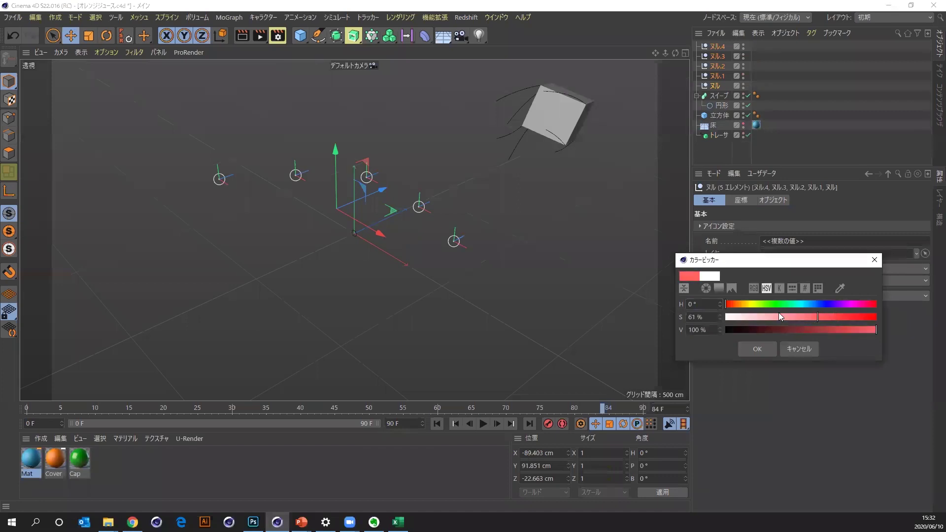
{"action": "left_click", "coordinate": [751, 304]}
{"action": "left_click", "coordinate": [759, 350]}
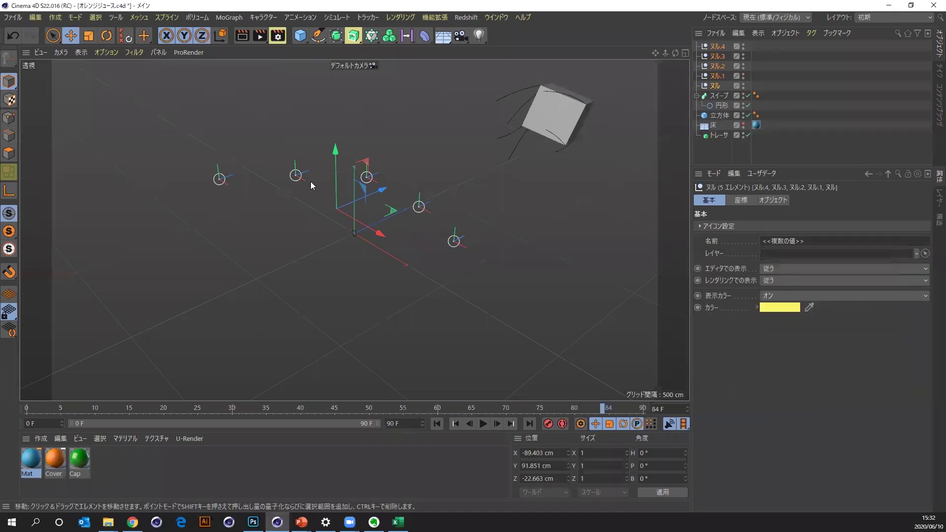
{"action": "left_click", "coordinate": [414, 100]}
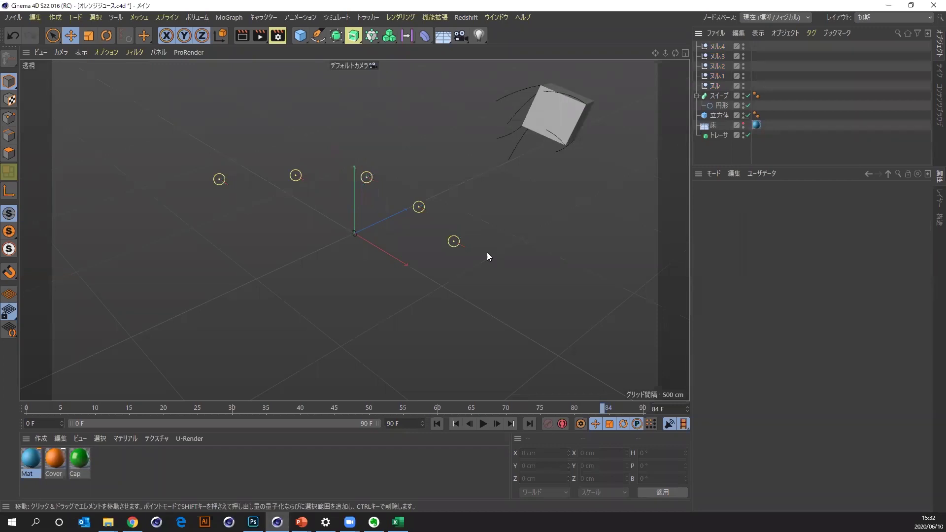
Select the Tracer and lock its settings in the Attribute Manager.
{"action": "left_click", "coordinate": [719, 135]}
{"action": "left_click", "coordinate": [909, 174]}
{"action": "left_click", "coordinate": [714, 86]}
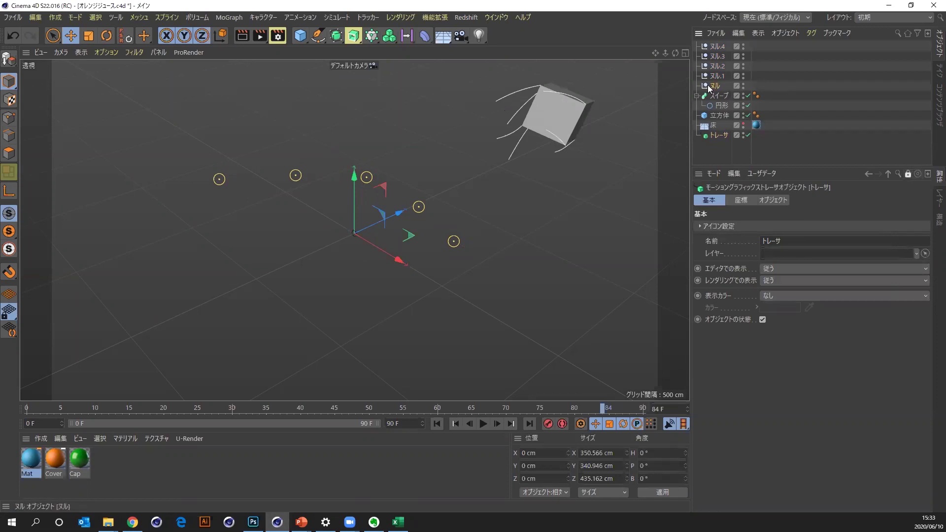
Link the five nulls into the Tracer's Trace Link using Connect All Objects mode.
{"action": "left_click", "coordinate": [720, 46], "text": "shift"}
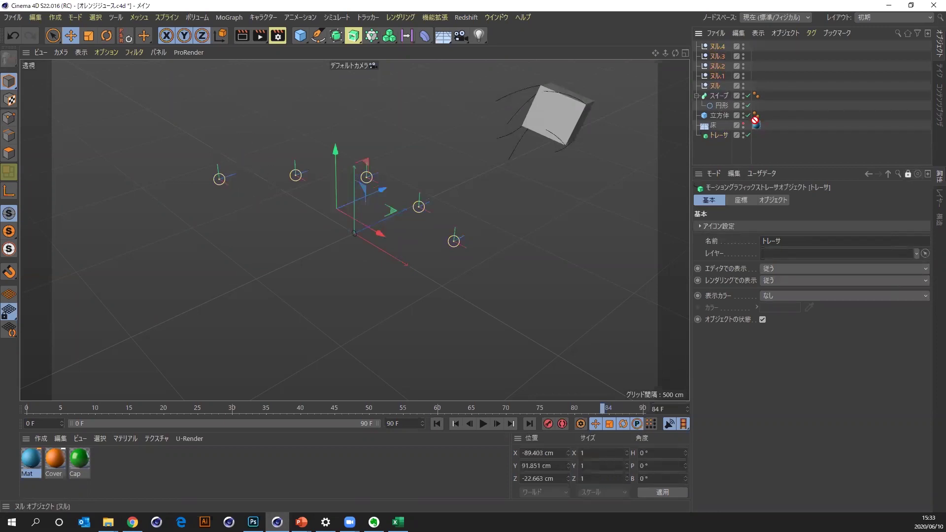
{"action": "left_click_drag", "start_coordinate": [756, 120], "coordinate": [790, 249]}
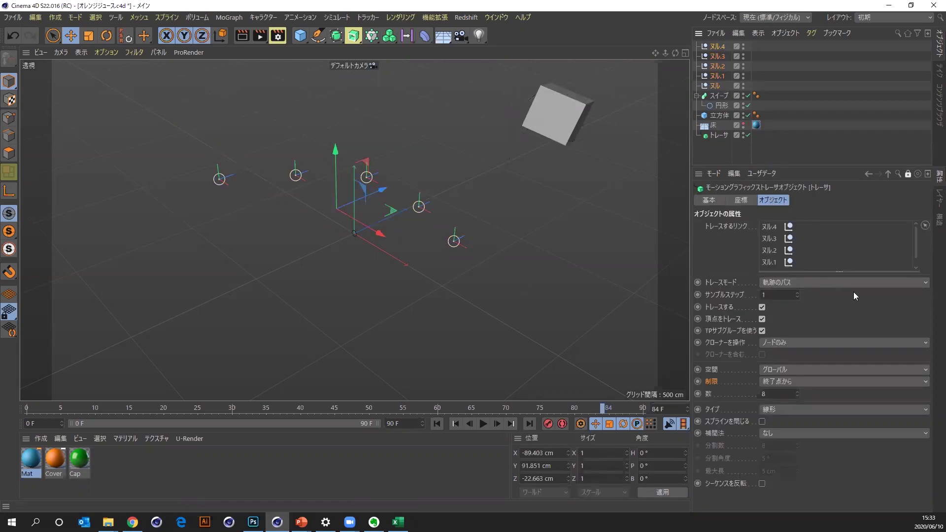
{"action": "left_click", "coordinate": [794, 281]}
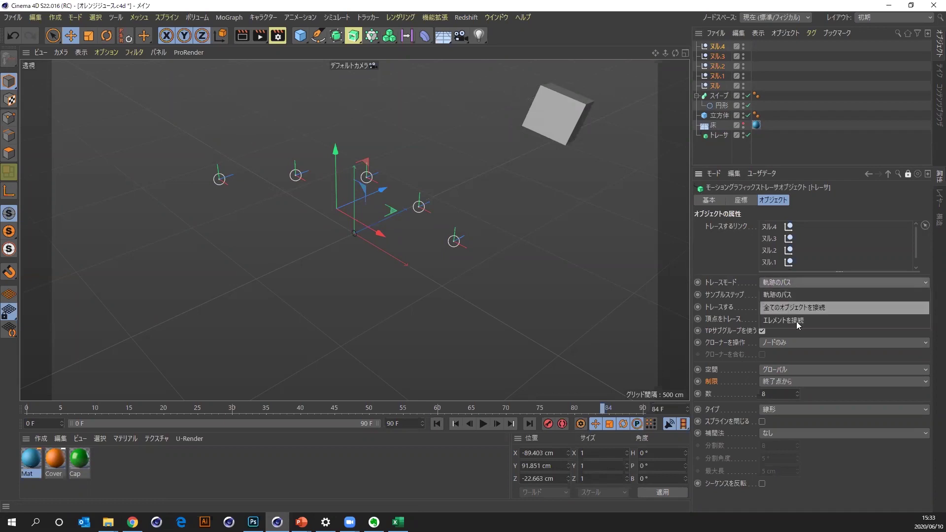
{"action": "left_click", "coordinate": [795, 325]}
{"action": "left_click", "coordinate": [799, 282]}
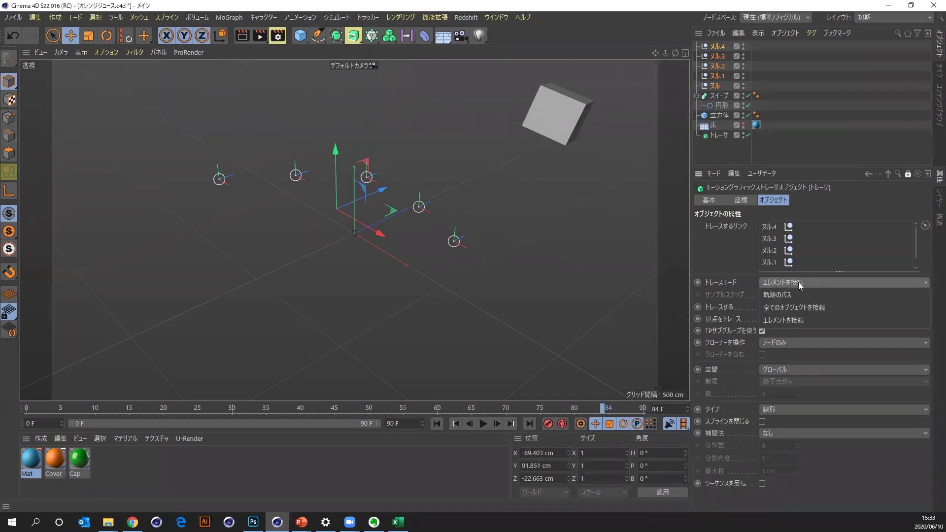
{"action": "left_click", "coordinate": [803, 308]}
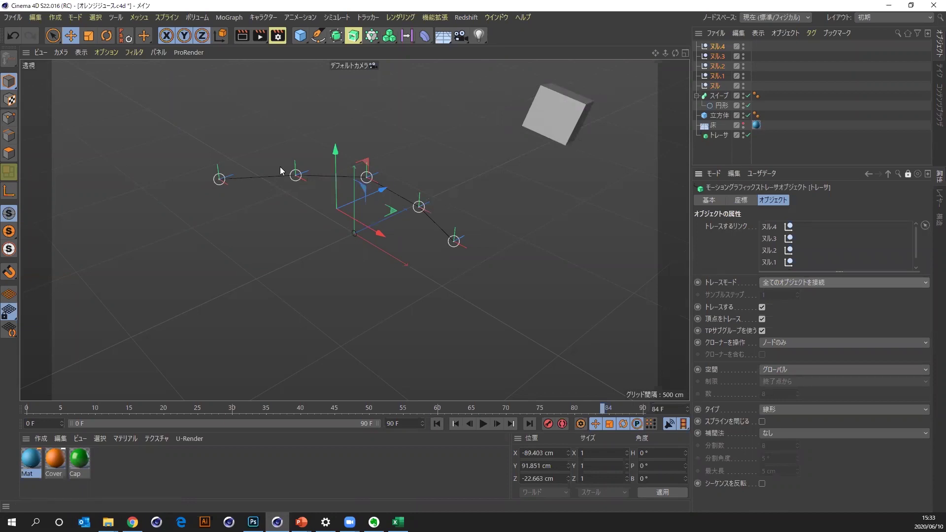
Place the Tracer back inside the Sweep below the Circle.
{"action": "scroll", "coordinate": [296, 195], "scroll_direction": "up", "scroll_amount": 2}
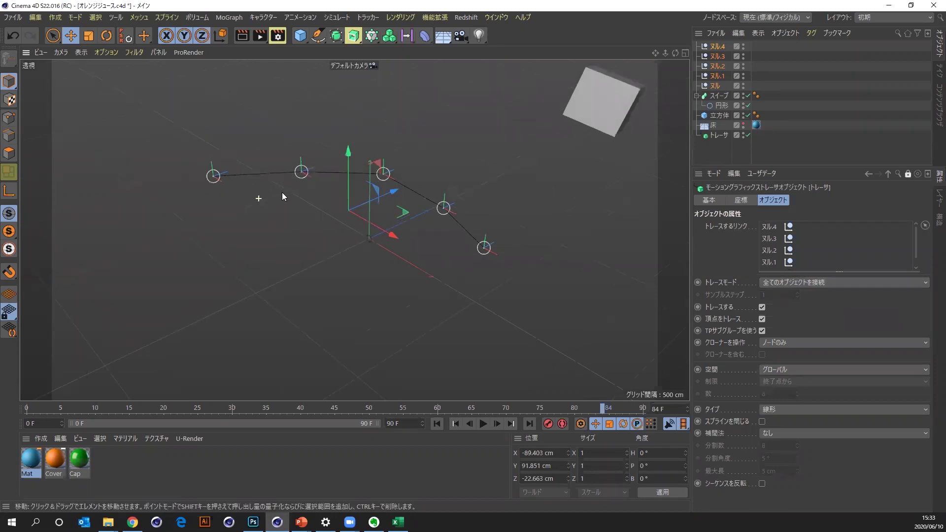
{"action": "scroll", "coordinate": [282, 192], "scroll_direction": "up", "scroll_amount": 2}
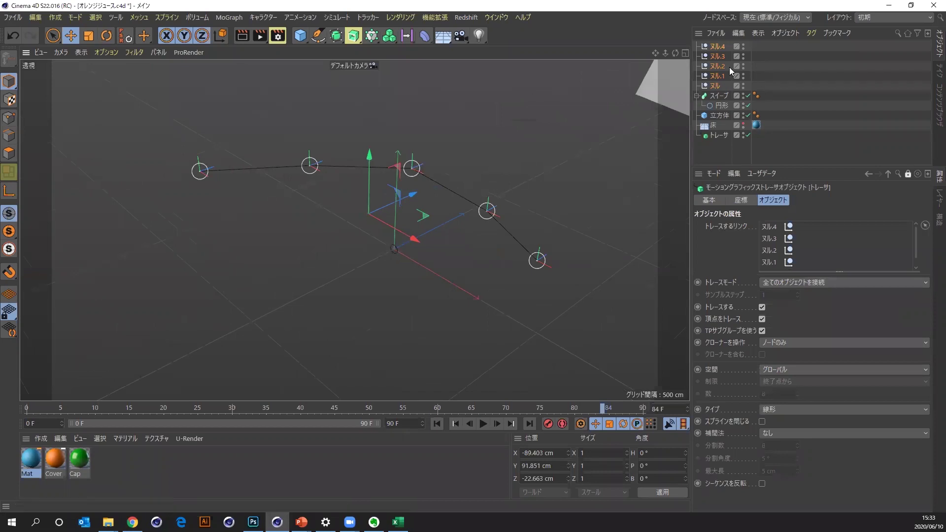
{"action": "left_click_drag", "start_coordinate": [719, 136], "coordinate": [720, 111]}
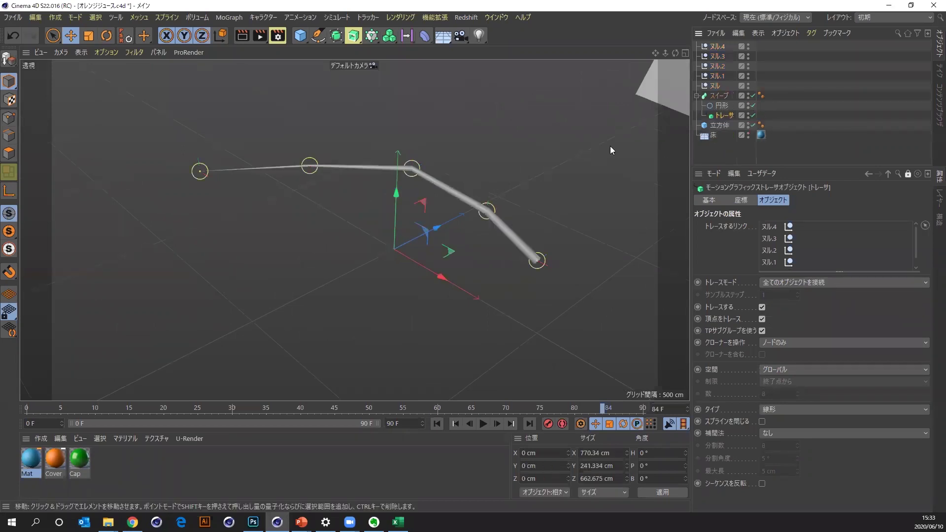
Move ヌル.3, ヌル.2 and ヌル.1 so the traced tube bends upward.
{"action": "left_click_drag", "start_coordinate": [665, 52], "coordinate": [497, 176]}
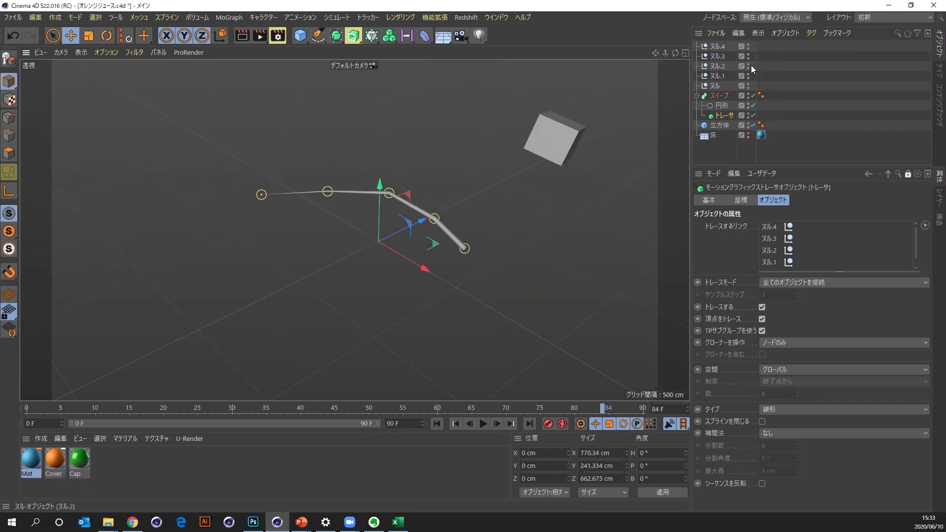
{"action": "left_click", "coordinate": [718, 46]}
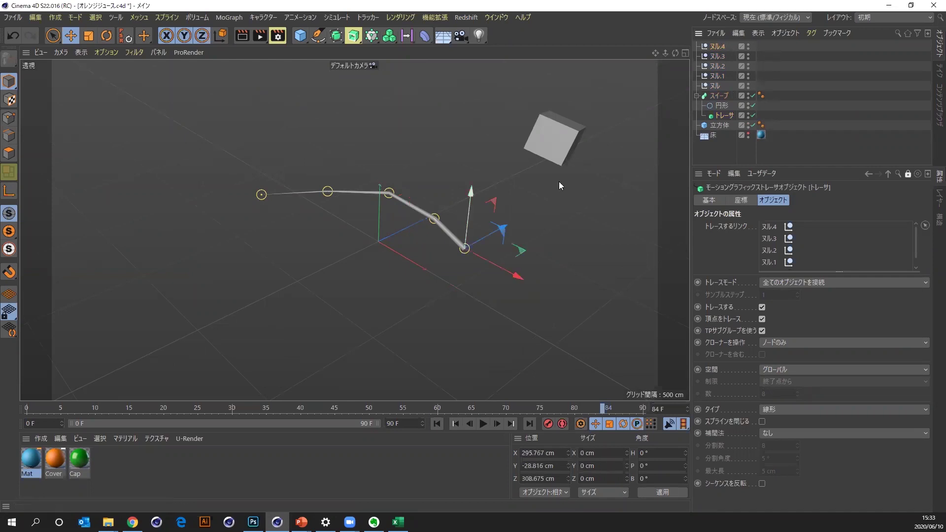
{"action": "left_click", "coordinate": [718, 56]}
{"action": "left_click_drag", "start_coordinate": [438, 163], "coordinate": [477, 147]}
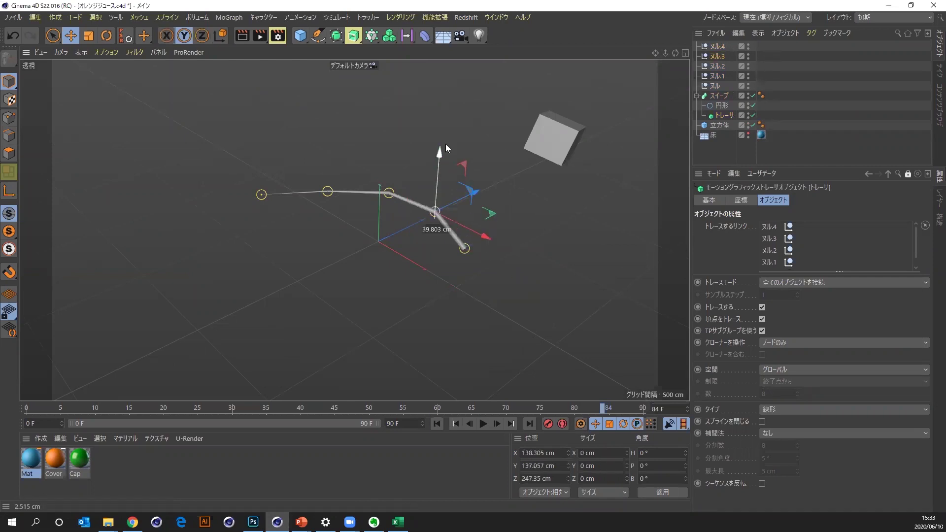
{"action": "left_click", "coordinate": [717, 66]}
{"action": "mouse_move", "coordinate": [446, 144]}
{"action": "left_mouse_down"}
{"action": "mouse_move", "coordinate": [435, 145]}
{"action": "mouse_move", "coordinate": [473, 140]}
{"action": "left_mouse_up"}
{"action": "left_click", "coordinate": [336, 190]}
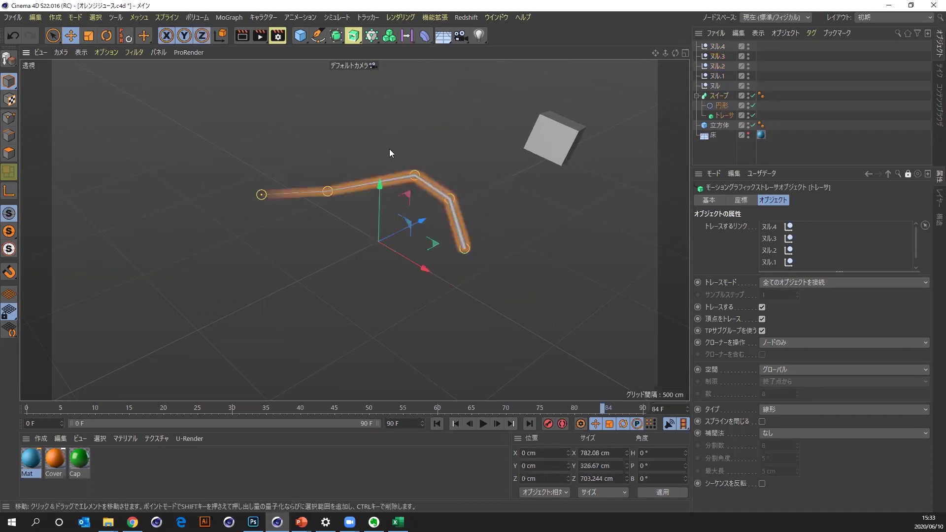
{"action": "left_click", "coordinate": [717, 67]}
{"action": "left_click", "coordinate": [328, 192]}
{"action": "left_click_drag", "start_coordinate": [379, 134], "coordinate": [394, 84]}
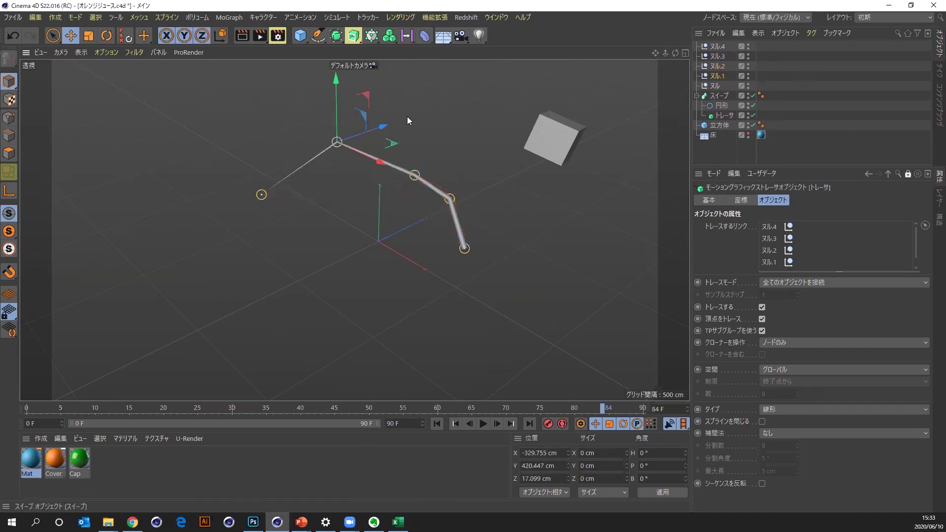
Draw a freeform spline across the scene with the Pen tool, then delete it.
{"action": "left_click", "coordinate": [318, 35]}
{"action": "mouse_move", "coordinate": [153, 203]}
{"action": "left_mouse_down"}
{"action": "mouse_move", "coordinate": [467, 293]}
{"action": "mouse_move", "coordinate": [533, 291]}
{"action": "left_mouse_up"}
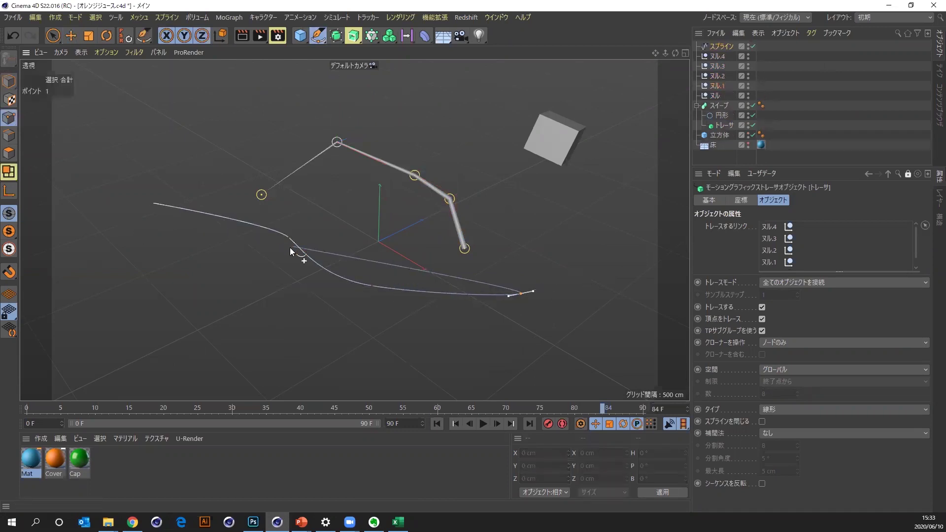
{"action": "left_click", "coordinate": [721, 46]}
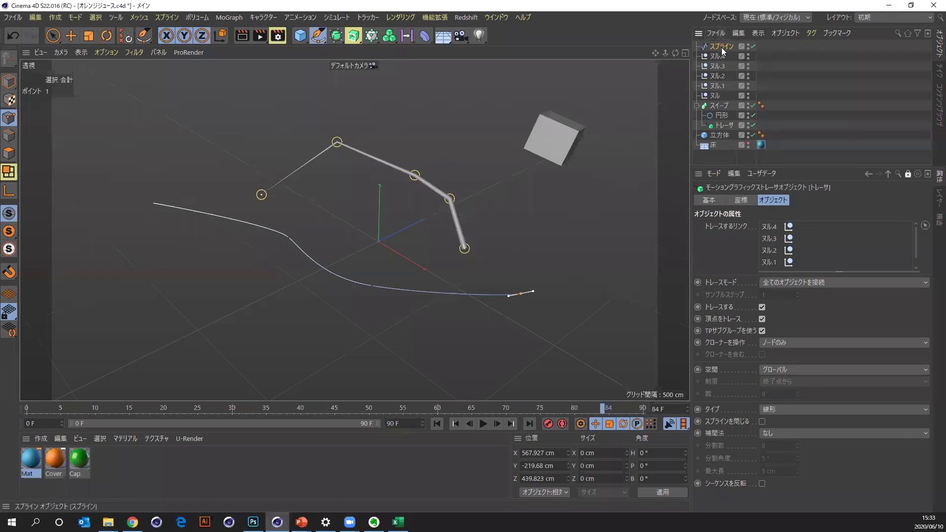
{"action": "key", "text": "Delete"}
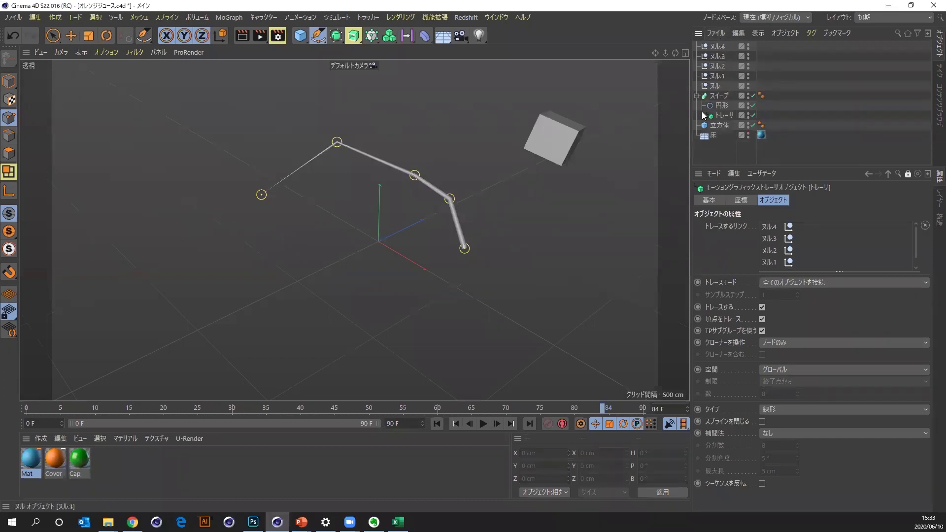
Set the Tracer's spline type to 3次 (cubic) with ナチュラル interpolation.
{"action": "left_click", "coordinate": [752, 152]}
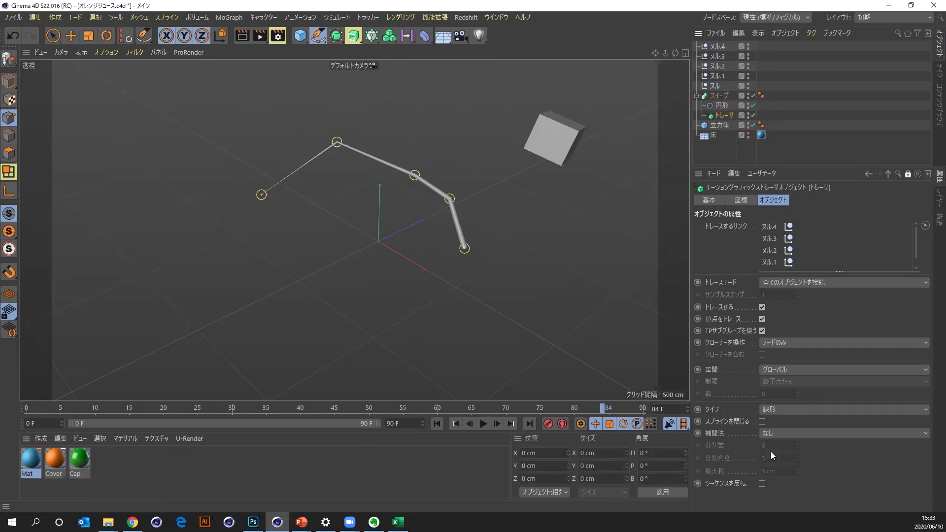
{"action": "left_click", "coordinate": [779, 408]}
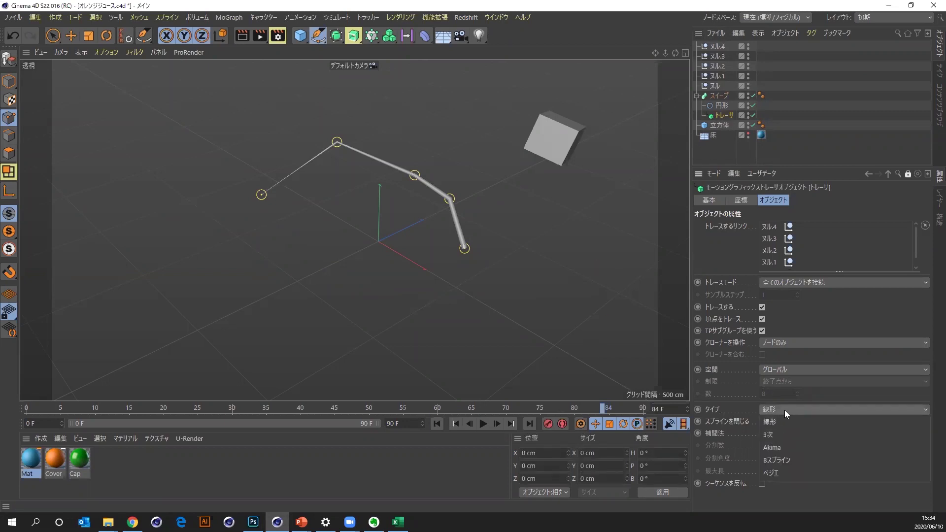
{"action": "left_click", "coordinate": [786, 434]}
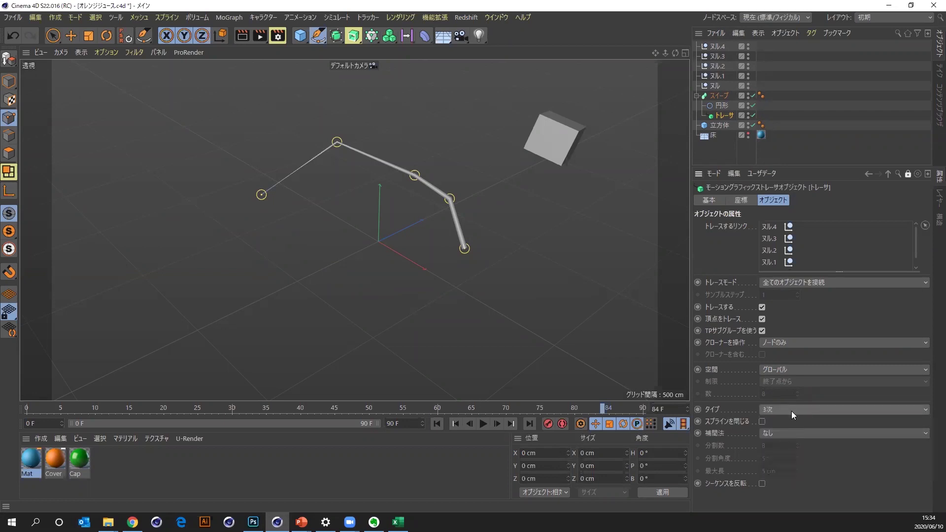
{"action": "left_click", "coordinate": [775, 434]}
{"action": "left_click", "coordinate": [780, 456]}
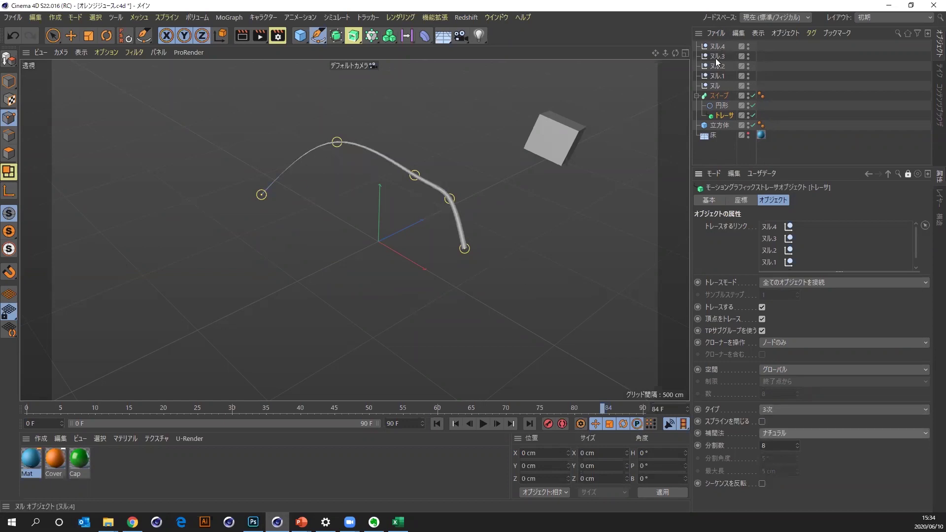
Move ヌル and ヌル.3 to stretch and reshape the traced curve.
{"action": "left_click", "coordinate": [713, 88]}
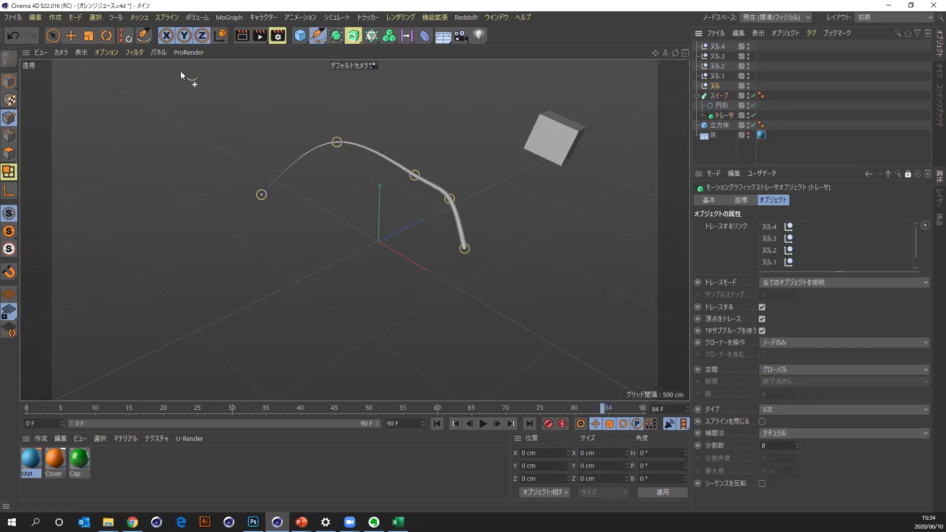
{"action": "left_click", "coordinate": [9, 80]}
{"action": "mouse_move", "coordinate": [357, 195]}
{"action": "left_mouse_down"}
{"action": "mouse_move", "coordinate": [331, 214]}
{"action": "mouse_move", "coordinate": [393, 199]}
{"action": "mouse_move", "coordinate": [489, 140]}
{"action": "mouse_move", "coordinate": [426, 172]}
{"action": "mouse_move", "coordinate": [450, 171]}
{"action": "mouse_move", "coordinate": [510, 129]}
{"action": "mouse_move", "coordinate": [503, 114]}
{"action": "mouse_move", "coordinate": [483, 118]}
{"action": "mouse_move", "coordinate": [496, 122]}
{"action": "mouse_move", "coordinate": [466, 147]}
{"action": "mouse_move", "coordinate": [472, 155]}
{"action": "mouse_move", "coordinate": [496, 147]}
{"action": "mouse_move", "coordinate": [498, 118]}
{"action": "mouse_move", "coordinate": [418, 173]}
{"action": "left_mouse_up"}
{"action": "left_click", "coordinate": [449, 199]}
{"action": "left_click", "coordinate": [418, 173]}
{"action": "left_click", "coordinate": [449, 170]}
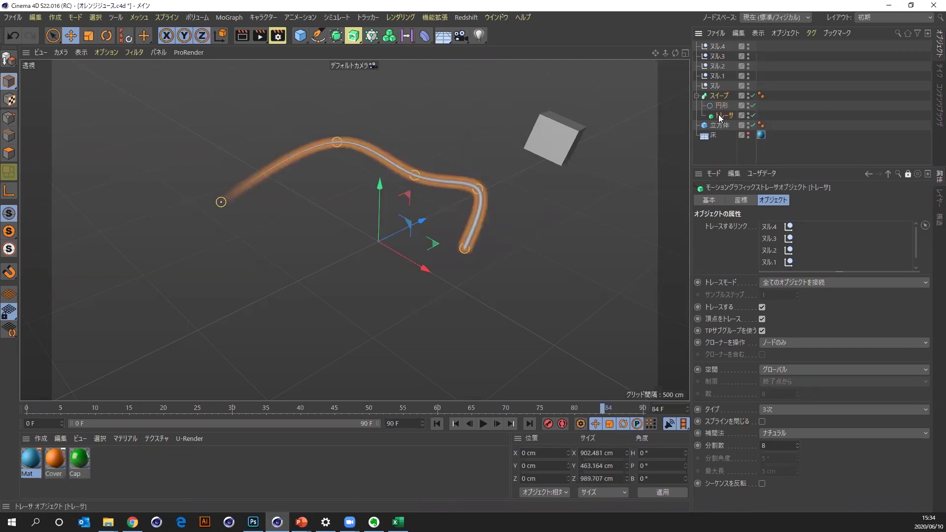
{"action": "left_click", "coordinate": [391, 316]}
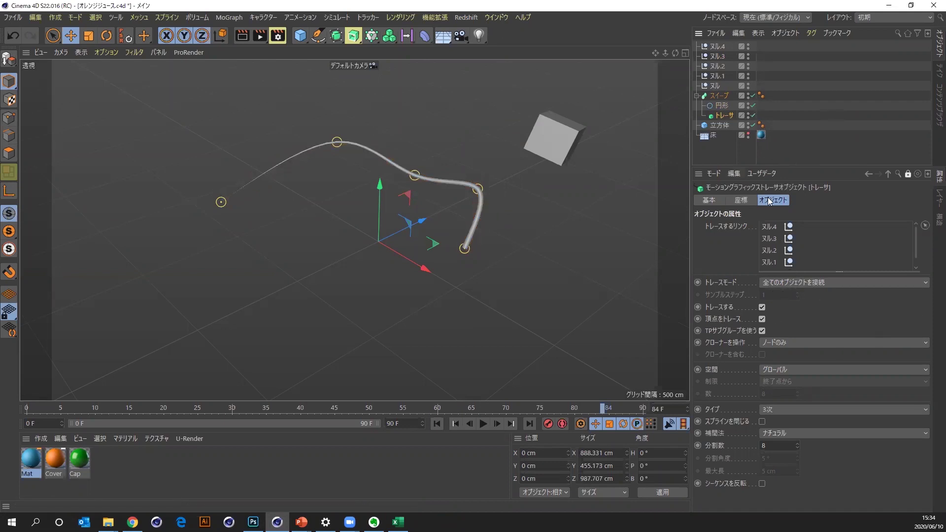
Set the Tracer's trace mode to エレメントを接続 (connect elements).
{"action": "left_click", "coordinate": [810, 283]}
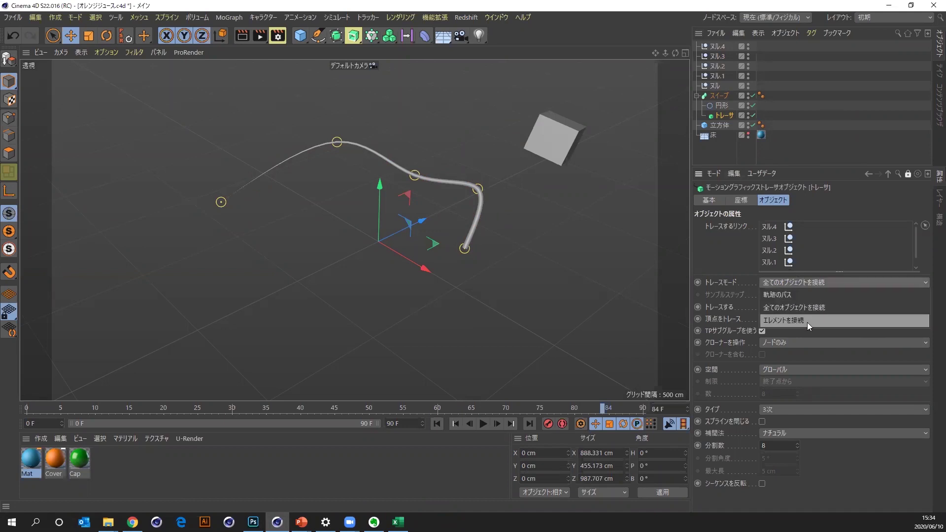
{"action": "left_click", "coordinate": [808, 322]}
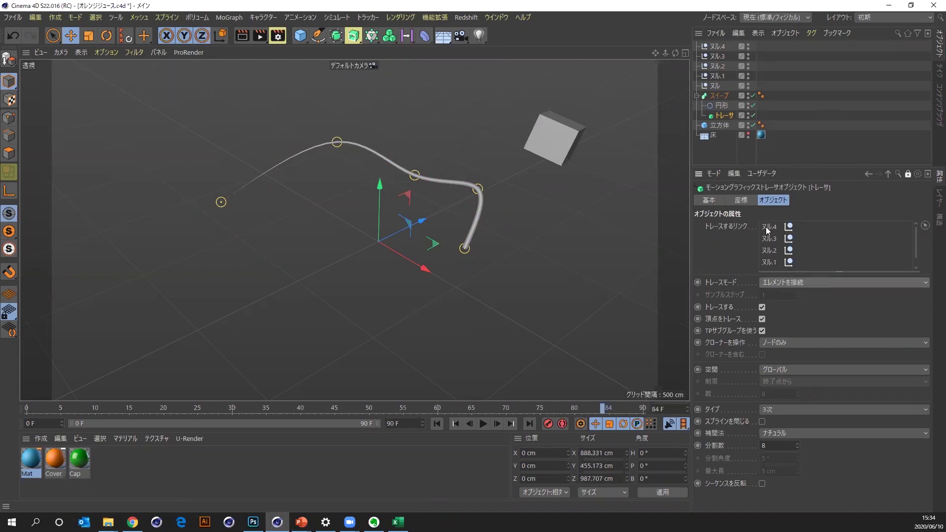
{"action": "scroll", "coordinate": [769, 246], "scroll_direction": "down", "scroll_amount": 1}
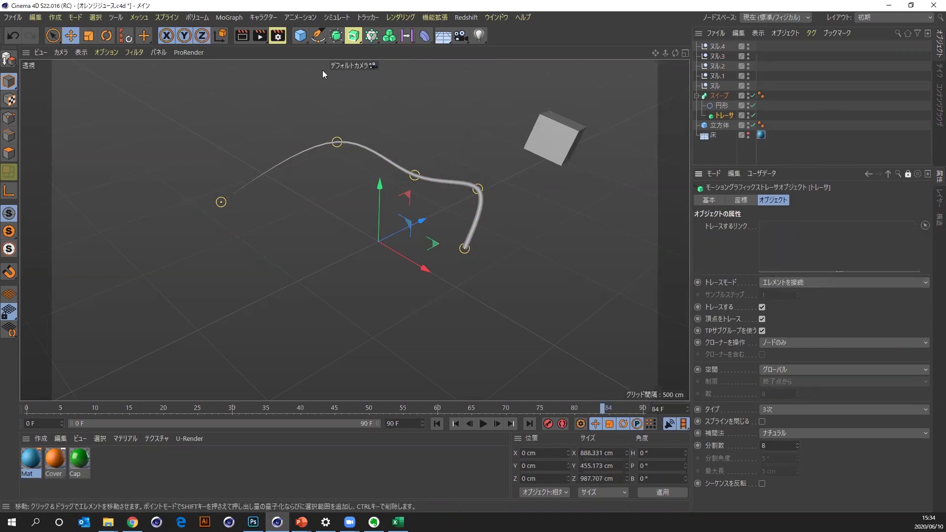
Add a Matrix with count 11×1×1 and size X 110.5 cm.
{"action": "left_click", "coordinate": [229, 17]}
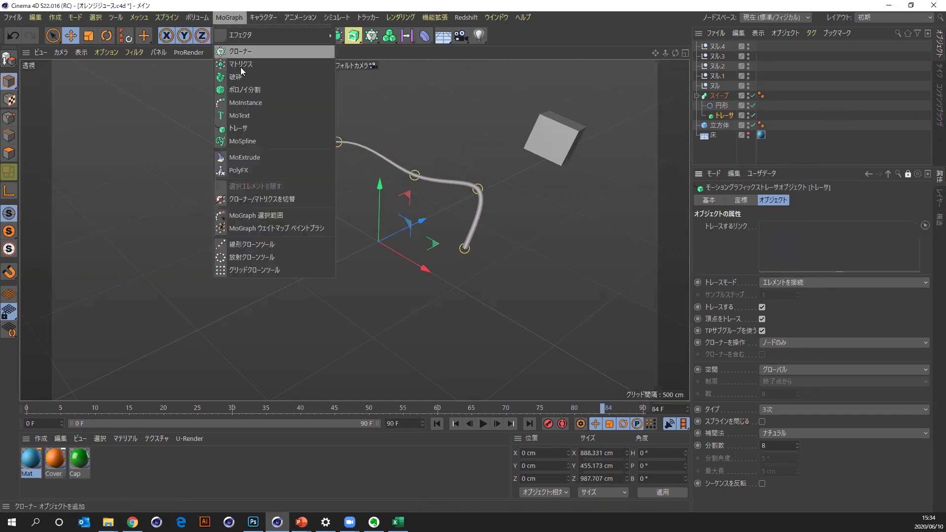
{"action": "left_click", "coordinate": [241, 67]}
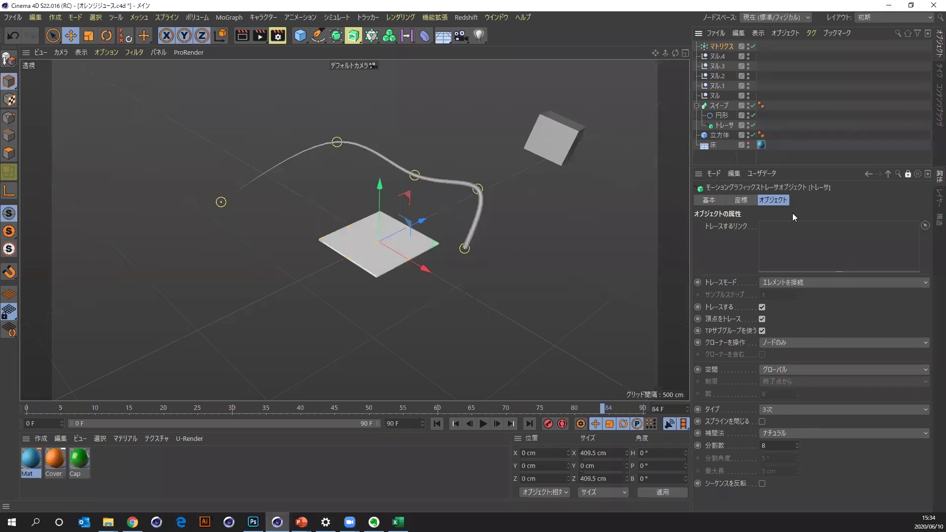
{"action": "left_click", "coordinate": [908, 174]}
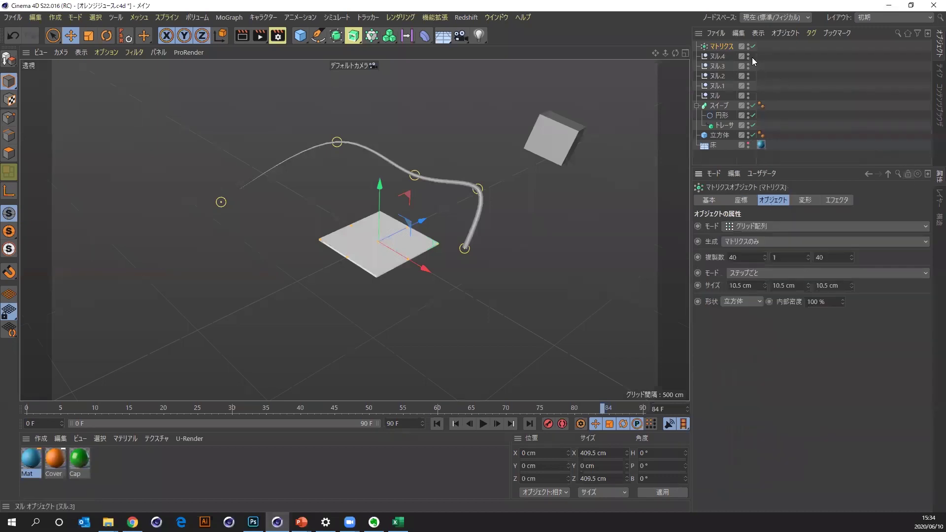
{"action": "left_click_drag", "start_coordinate": [850, 256], "coordinate": [754, 254]}
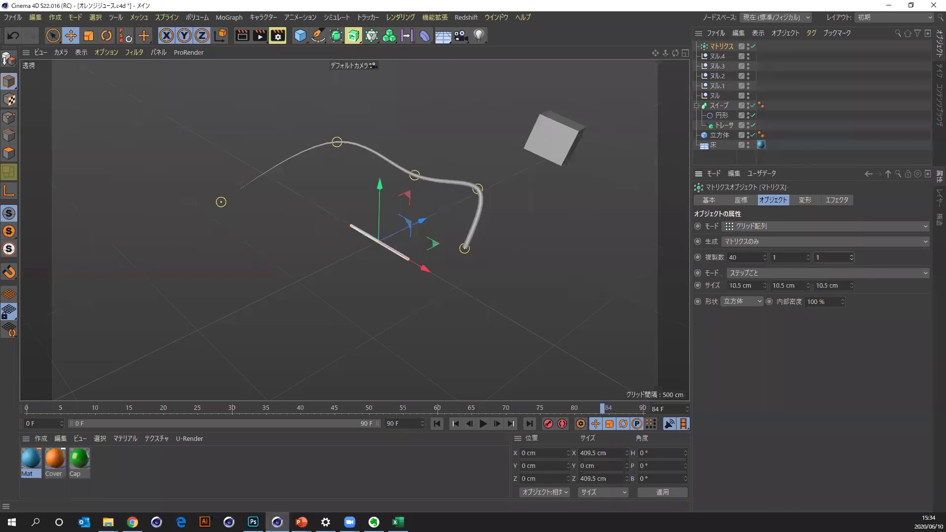
{"action": "double_click", "coordinate": [749, 258]}
{"action": "type", "text": "14"}
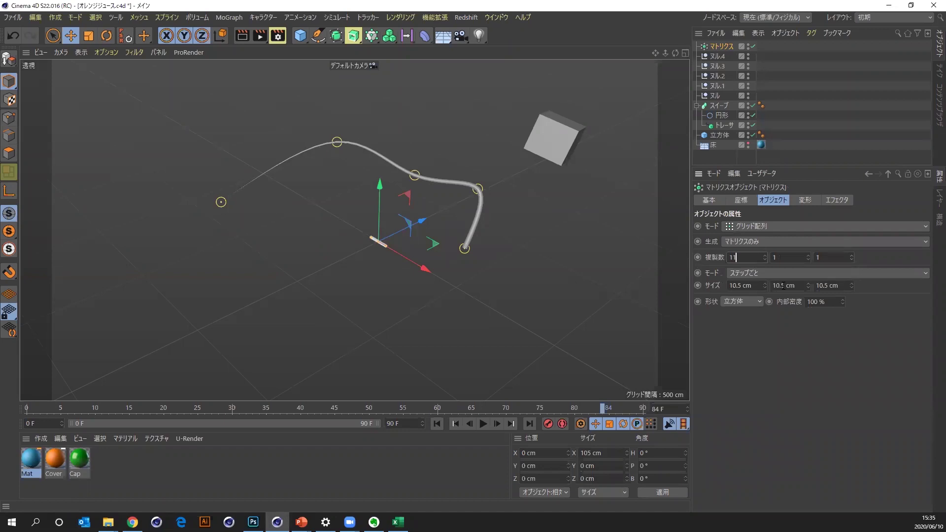
{"action": "left_click_drag", "start_coordinate": [765, 285], "coordinate": [765, 227]}
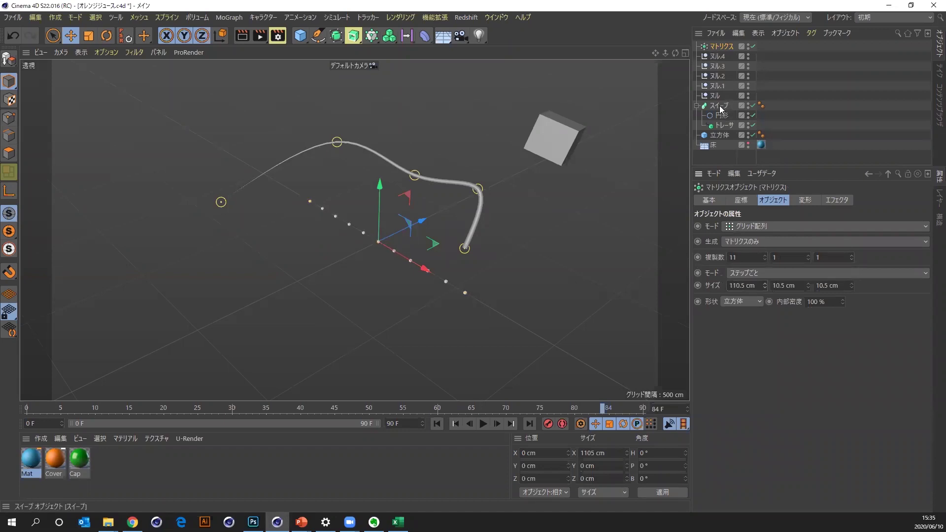
Select the Tracer and orbit and zoom to view the Matrix line side-on.
{"action": "left_click", "coordinate": [728, 126]}
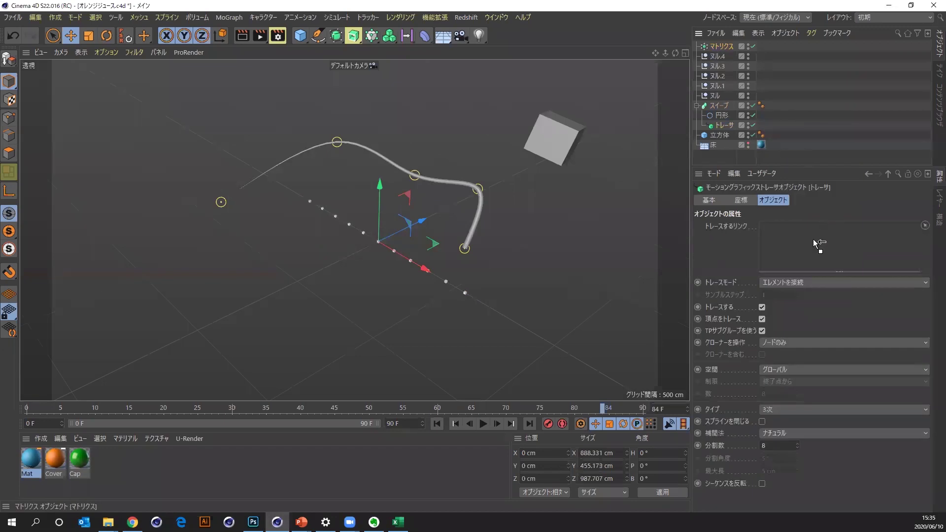
{"action": "scroll", "coordinate": [409, 254], "scroll_direction": "up", "scroll_amount": 2}
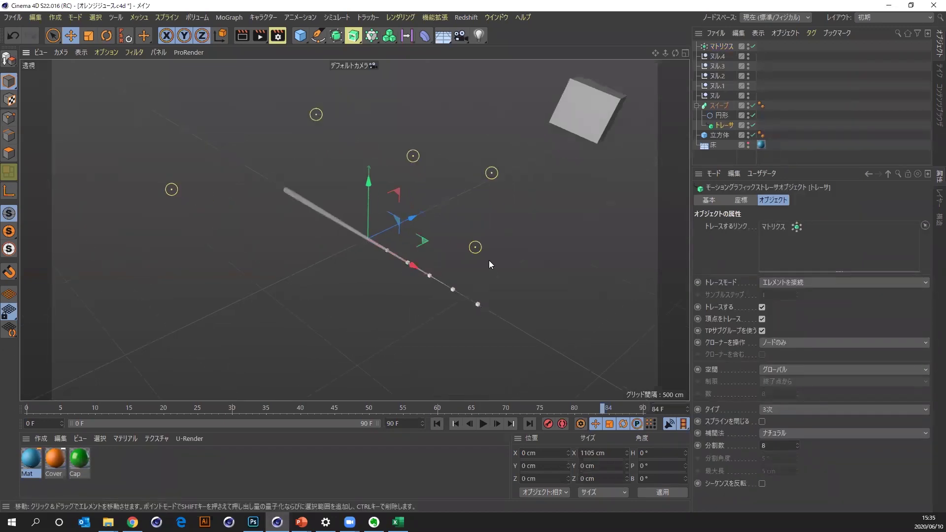
{"action": "left_click_drag", "start_coordinate": [675, 53], "coordinate": [460, 236]}
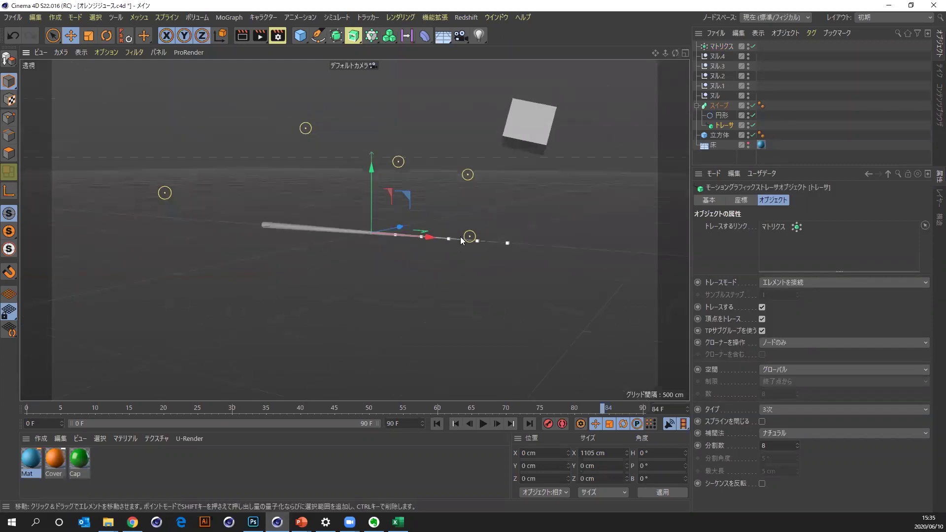
{"action": "scroll", "coordinate": [470, 240], "scroll_direction": "up", "scroll_amount": 2}
{"action": "scroll", "coordinate": [471, 241], "scroll_direction": "up", "scroll_amount": 2}
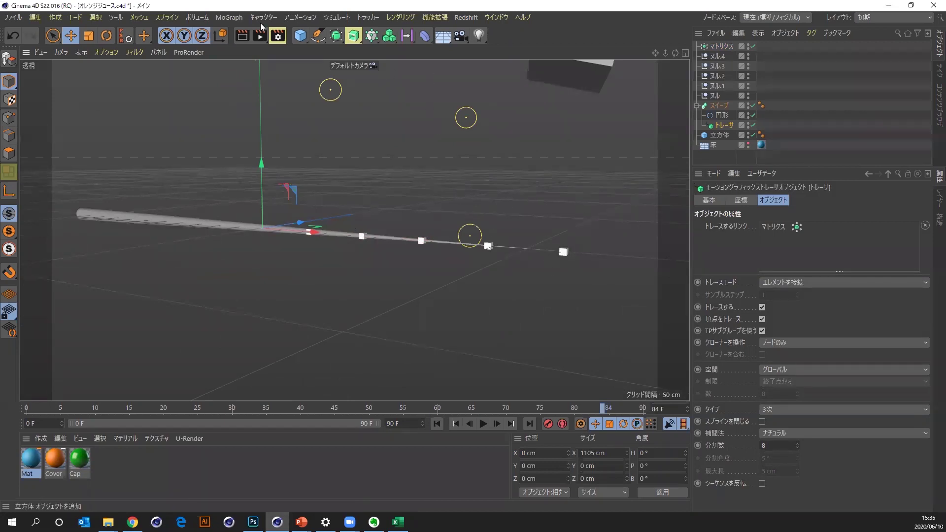
{"action": "left_click", "coordinate": [722, 46]}
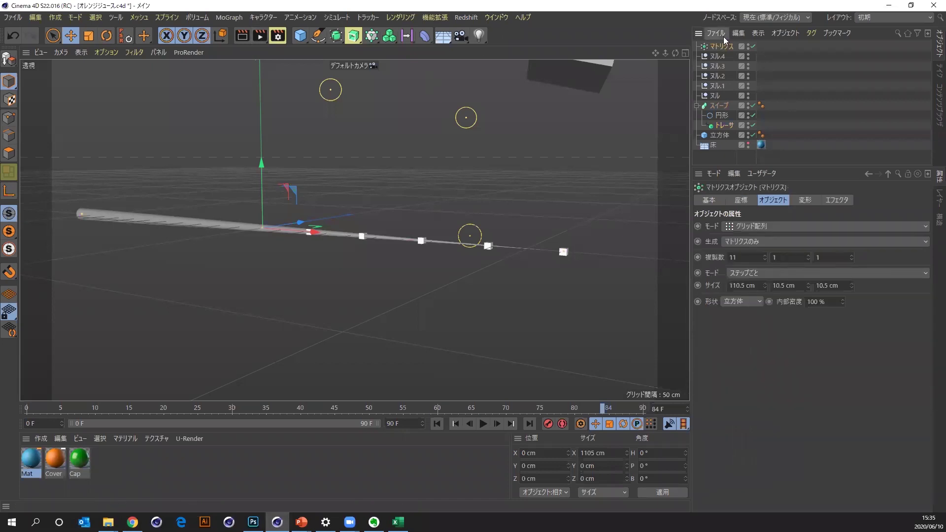
{"action": "left_click", "coordinate": [260, 17]}
{"action": "mouse_move", "coordinate": [229, 17]}
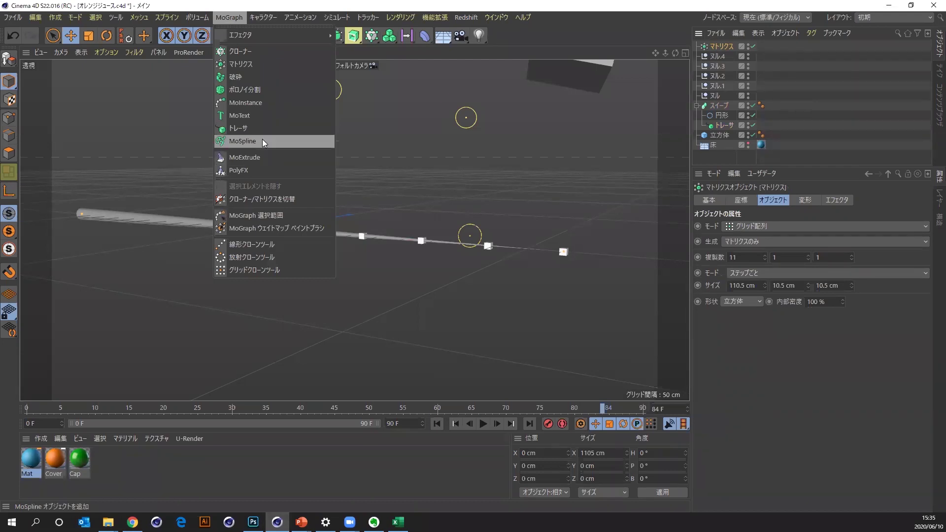
Add a MoSpline and delete the Matrix and all the null objects.
{"action": "left_click", "coordinate": [263, 142]}
{"action": "left_click", "coordinate": [720, 56]}
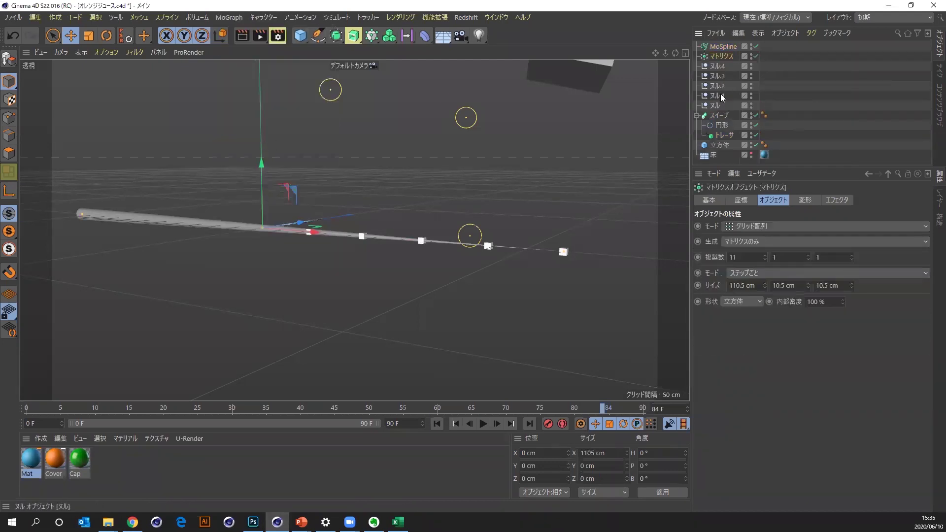
{"action": "key", "text": "Delete"}
{"action": "left_click", "coordinate": [724, 56]}
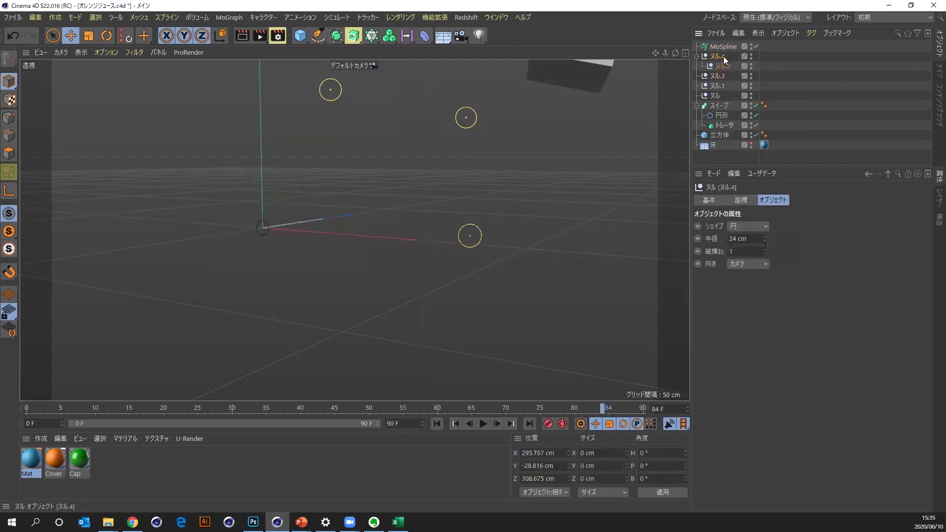
{"action": "left_click", "coordinate": [721, 84], "text": "shift"}
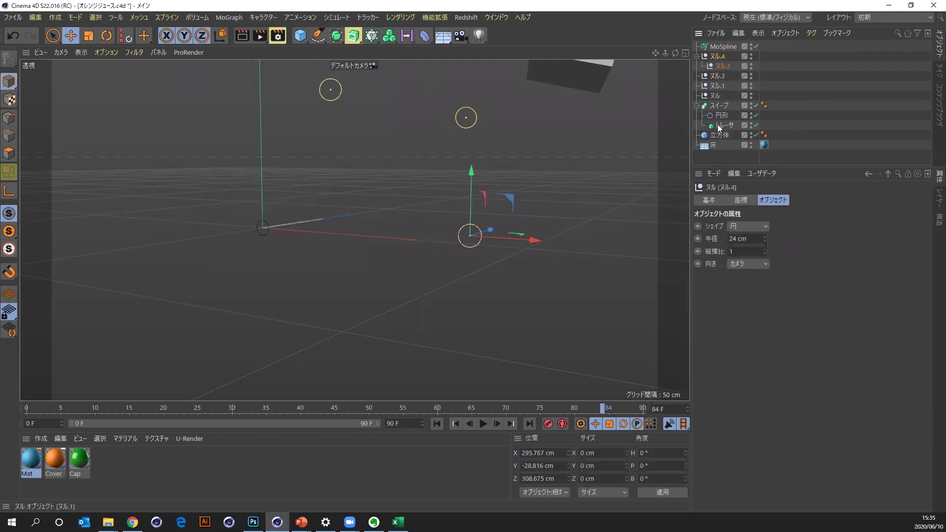
{"action": "left_click", "coordinate": [718, 96], "text": "shift"}
{"action": "key", "text": "Delete"}
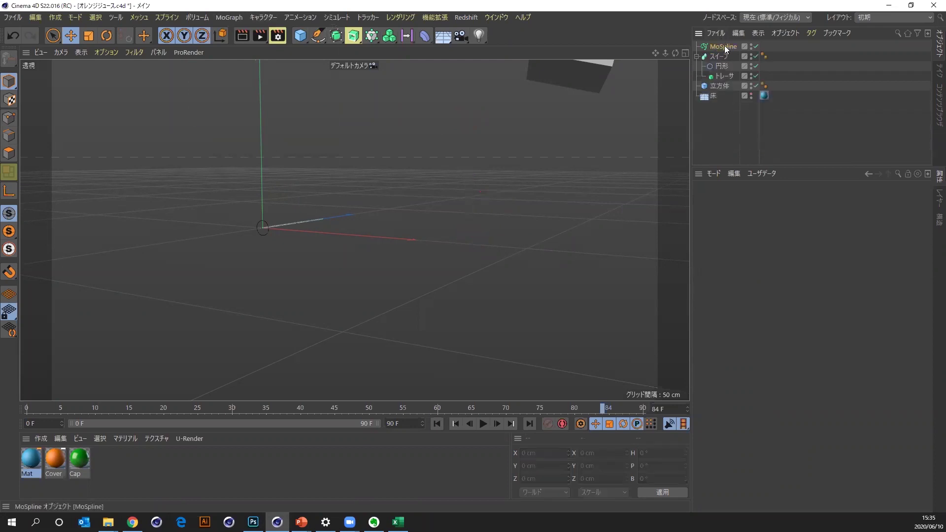
Give the MoSpline Simple mode length 204 cm, 8 segments and Angle H 195°.
{"action": "left_click", "coordinate": [724, 46]}
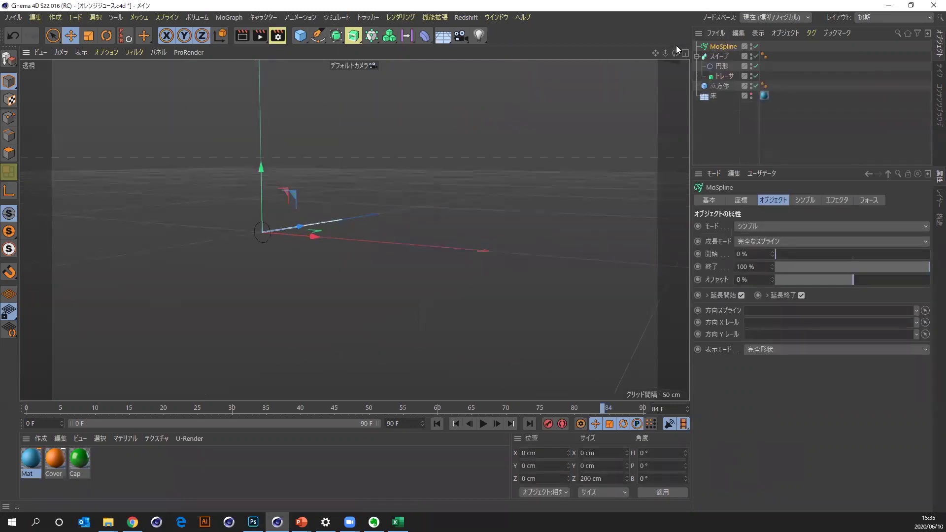
{"action": "left_click_drag", "start_coordinate": [675, 52], "coordinate": [353, 226]}
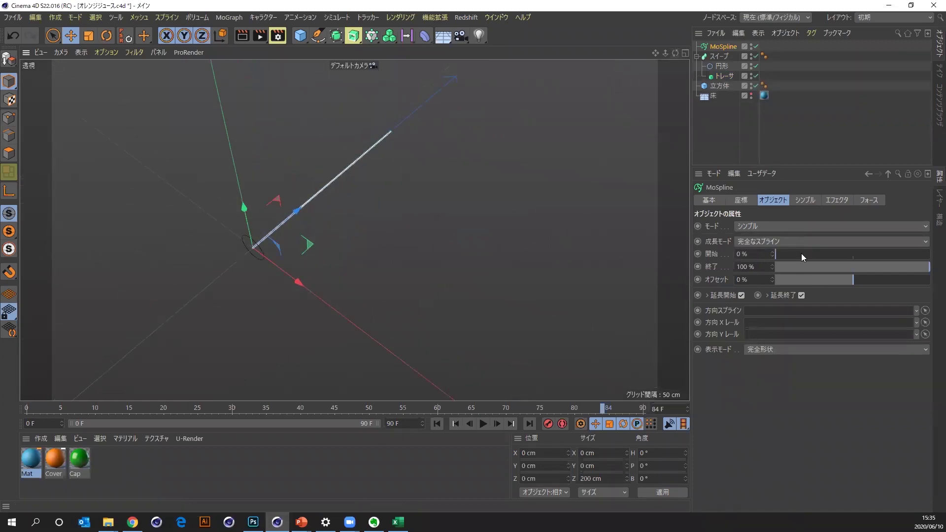
{"action": "left_click", "coordinate": [805, 199]}
{"action": "mouse_move", "coordinate": [805, 229]}
{"action": "left_mouse_down"}
{"action": "mouse_move", "coordinate": [830, 228]}
{"action": "mouse_move", "coordinate": [811, 233]}
{"action": "left_mouse_up"}
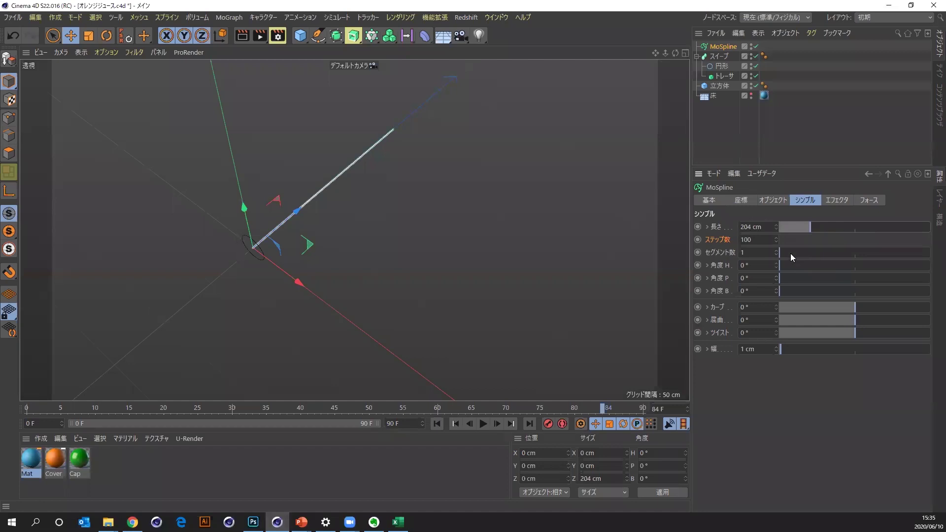
{"action": "mouse_move", "coordinate": [783, 254]}
{"action": "left_mouse_down"}
{"action": "mouse_move", "coordinate": [850, 266]}
{"action": "mouse_move", "coordinate": [817, 270]}
{"action": "mouse_move", "coordinate": [859, 269]}
{"action": "mouse_move", "coordinate": [821, 269]}
{"action": "mouse_move", "coordinate": [857, 269]}
{"action": "mouse_move", "coordinate": [830, 274]}
{"action": "mouse_move", "coordinate": [861, 270]}
{"action": "left_mouse_up"}
{"action": "left_click_drag", "start_coordinate": [655, 53], "coordinate": [685, 54]}
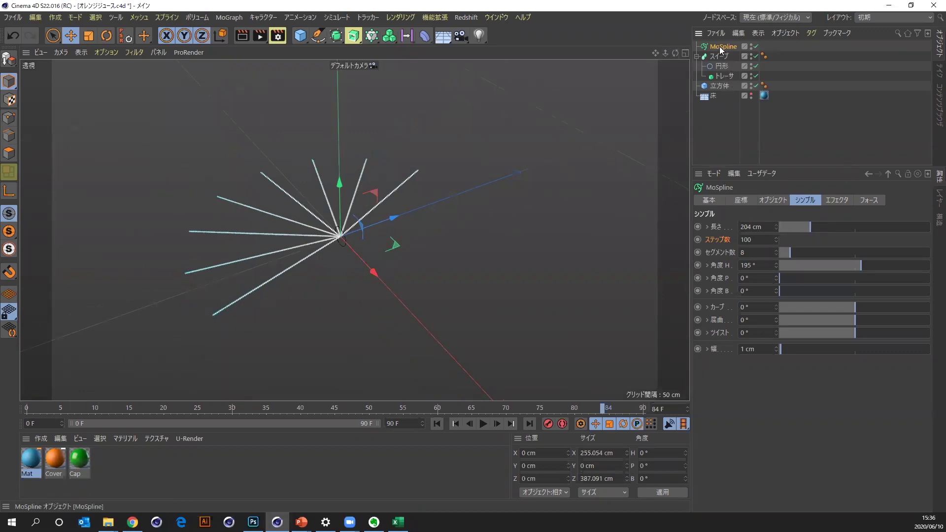
Delete the Tracer and make the MoSpline the Sweep's path.
{"action": "left_click", "coordinate": [721, 73]}
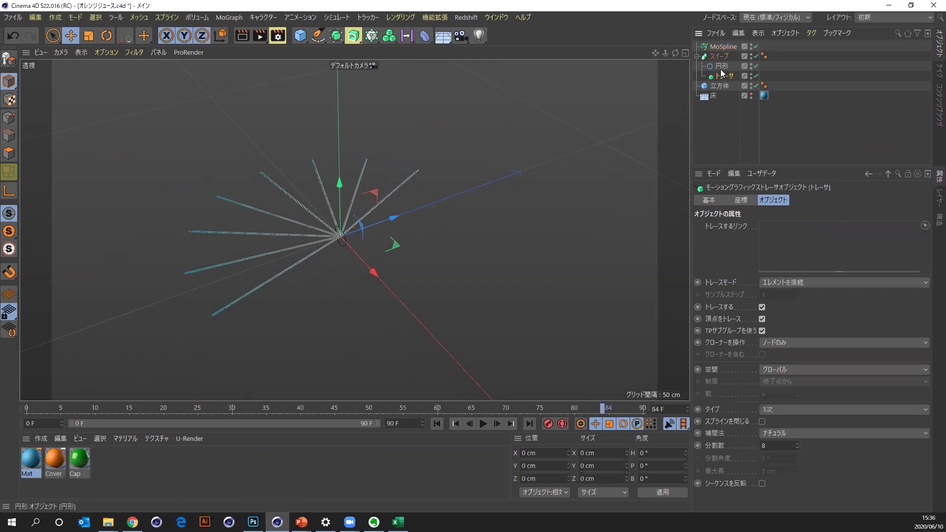
{"action": "key", "text": "Delete"}
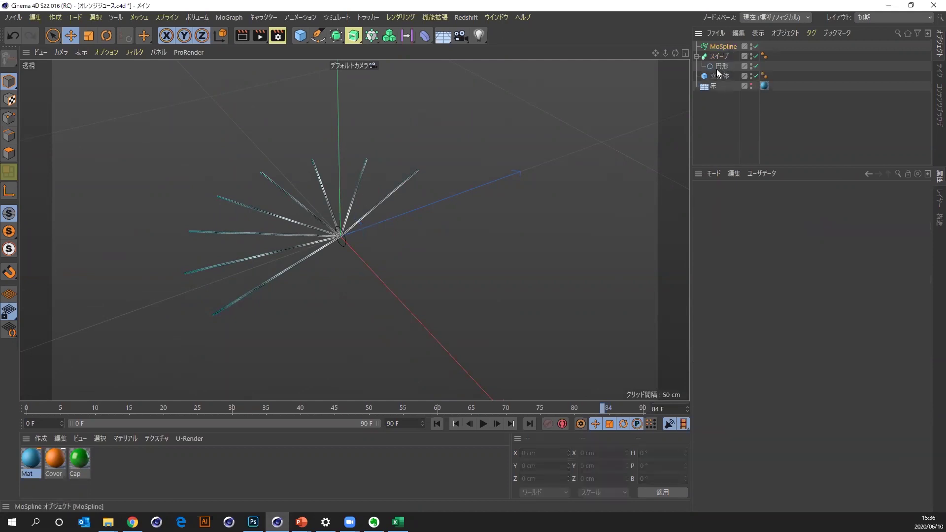
{"action": "left_click_drag", "start_coordinate": [719, 74], "coordinate": [721, 71]}
{"action": "right_click_drag", "start_coordinate": [329, 228], "coordinate": [340, 279], "text": "alt"}
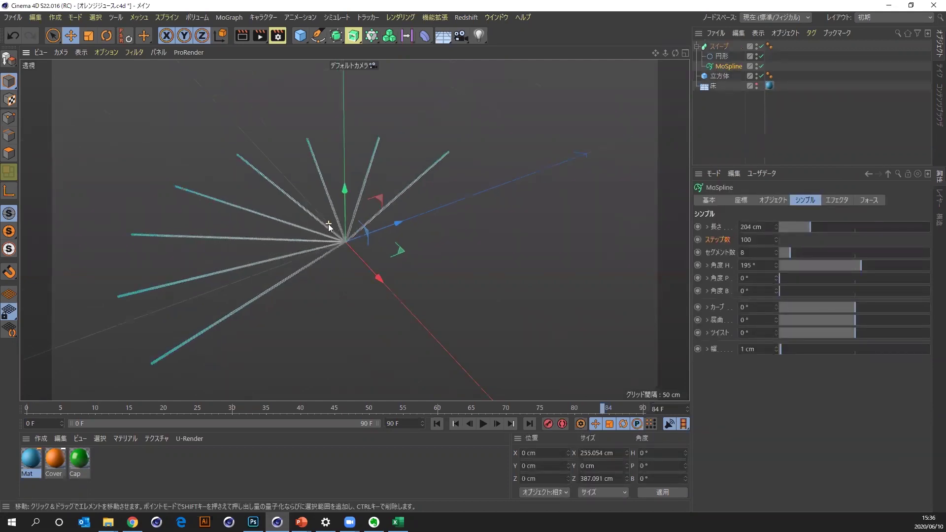
{"action": "mouse_move", "coordinate": [643, 136]}
{"action": "right_mouse_down", "text": "alt"}
{"action": "mouse_move", "coordinate": [374, 249]}
{"action": "mouse_move", "coordinate": [454, 227]}
{"action": "right_mouse_up", "text": "alt"}
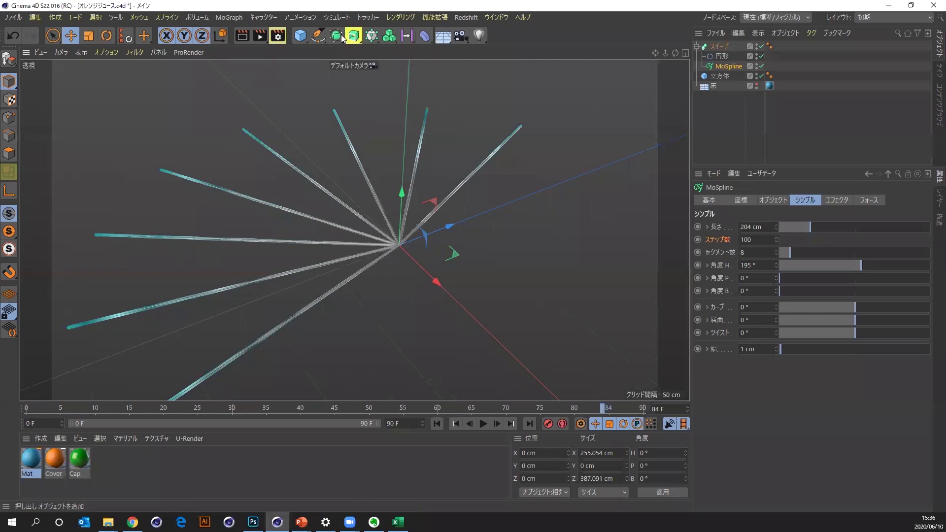
Add a Loft, put the MoSpline under it, and review its caps and interpolation settings.
{"action": "left_click", "coordinate": [357, 31]}
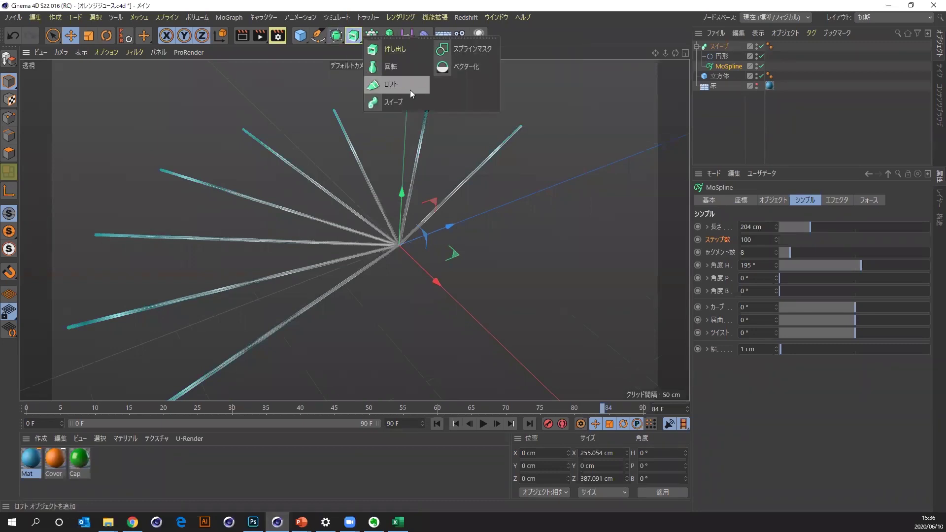
{"action": "left_click", "coordinate": [410, 90]}
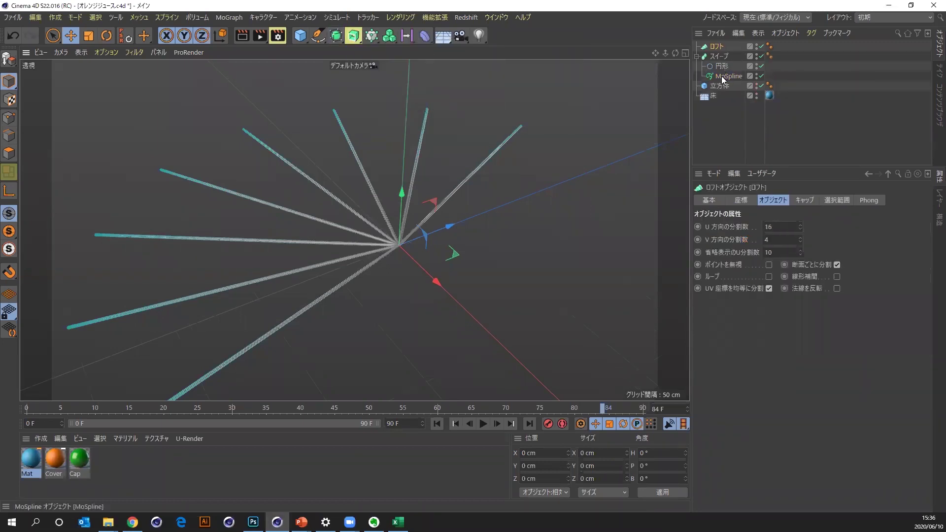
{"action": "left_click_drag", "start_coordinate": [715, 48], "coordinate": [718, 47]}
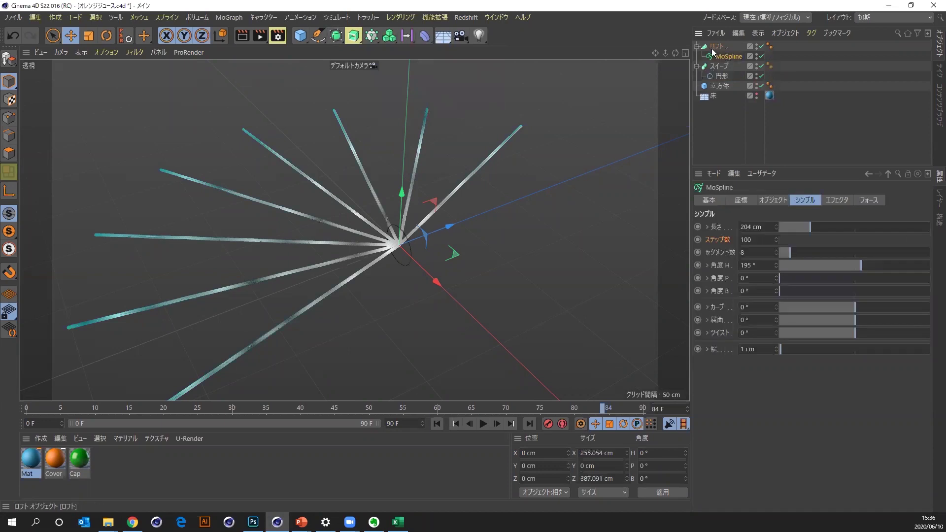
{"action": "left_click", "coordinate": [722, 47]}
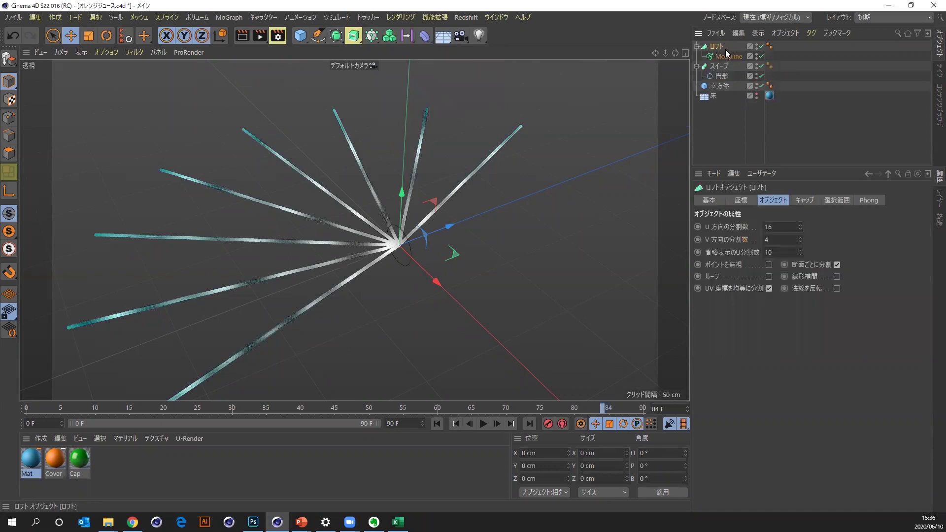
{"action": "left_click", "coordinate": [354, 36]}
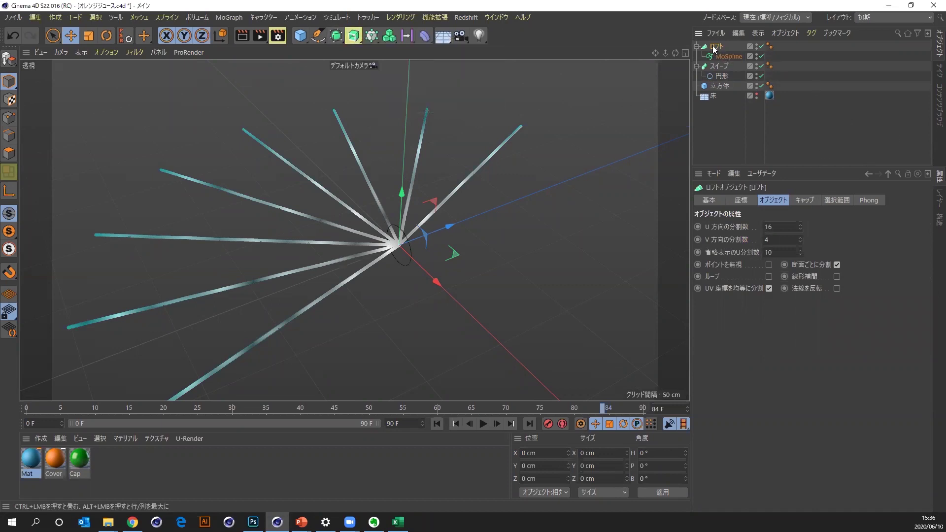
{"action": "left_click", "coordinate": [808, 201]}
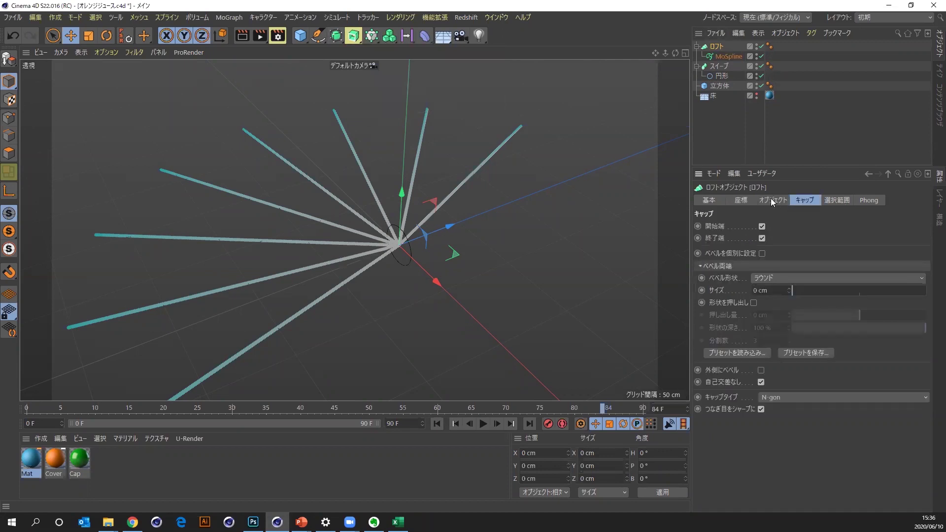
{"action": "left_click", "coordinate": [771, 200]}
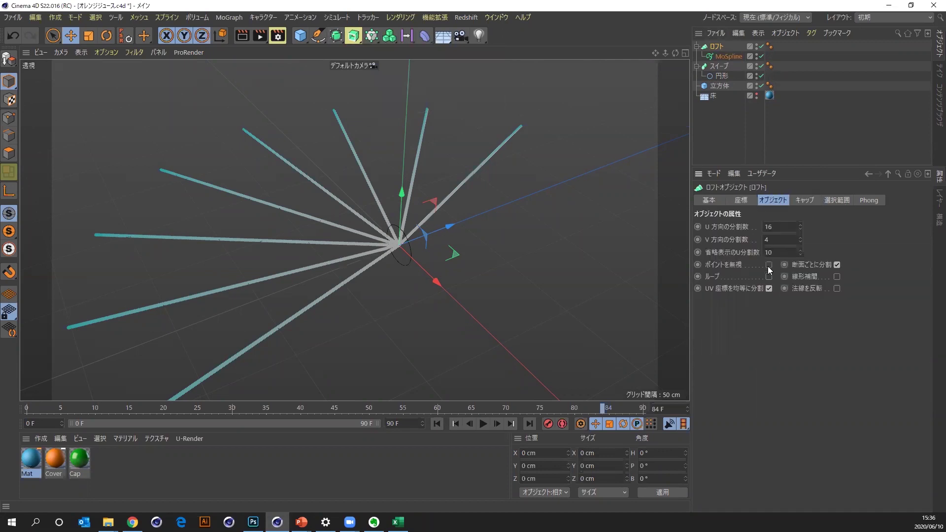
{"action": "left_click", "coordinate": [833, 276]}
Move the MoSpline to the bottom of the hierarchy and set Curve 164° and Bend 56°.
{"action": "left_click_drag", "start_coordinate": [729, 56], "coordinate": [723, 101]}
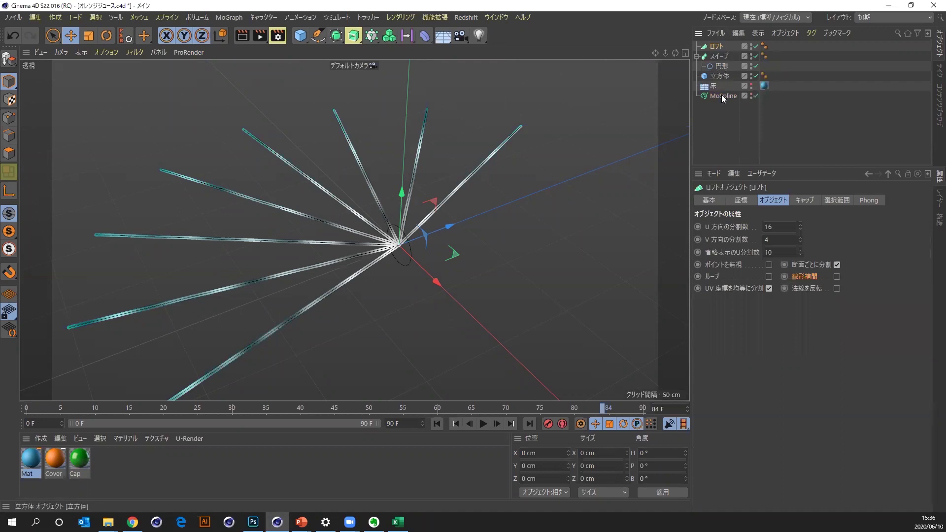
{"action": "left_click", "coordinate": [721, 95]}
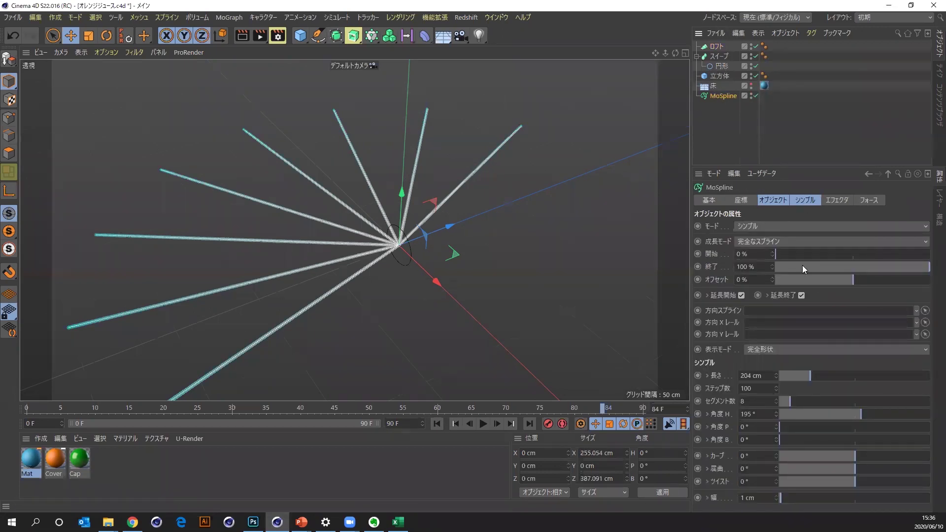
{"action": "left_click", "coordinate": [803, 198]}
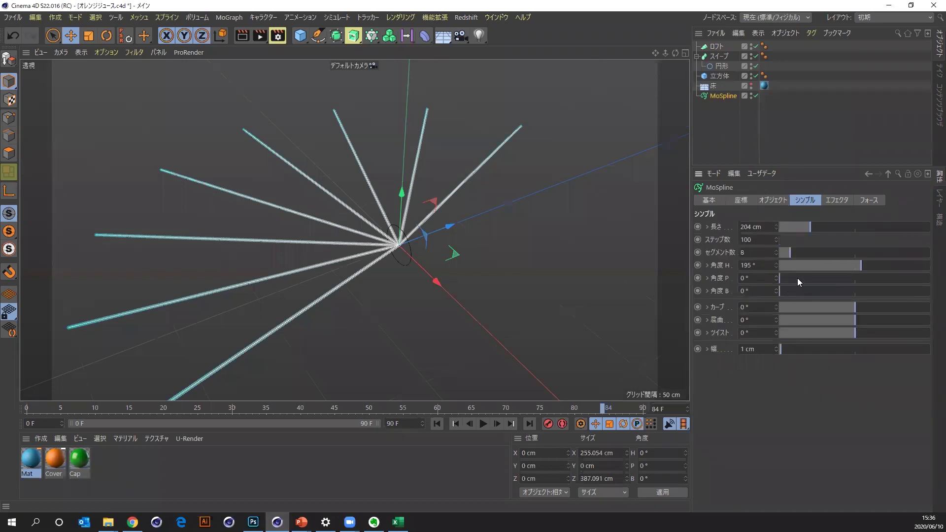
{"action": "left_click_drag", "start_coordinate": [798, 278], "coordinate": [758, 287]}
{"action": "mouse_move", "coordinate": [862, 306]}
{"action": "left_mouse_down"}
{"action": "mouse_move", "coordinate": [889, 307]}
{"action": "mouse_move", "coordinate": [843, 324]}
{"action": "mouse_move", "coordinate": [860, 310]}
{"action": "left_mouse_up"}
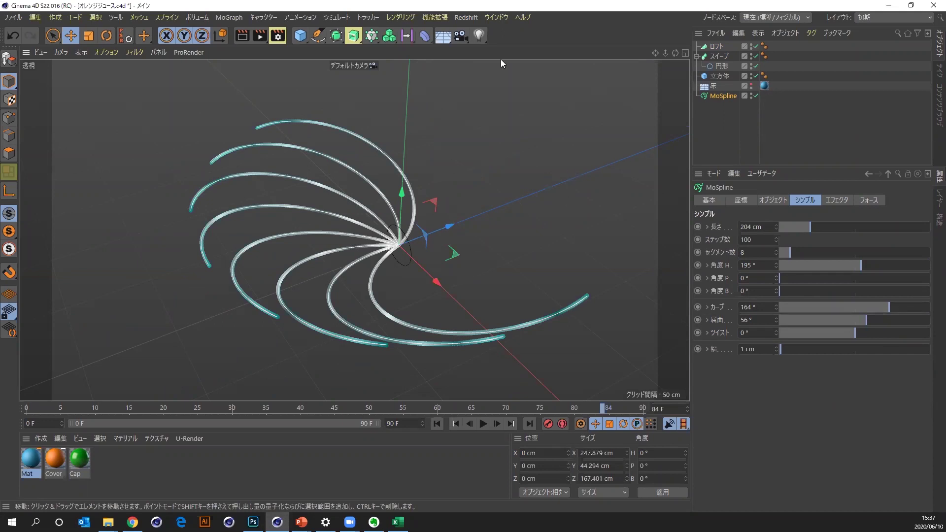
{"action": "left_click", "coordinate": [720, 113]}
{"action": "left_click", "coordinate": [720, 95]}
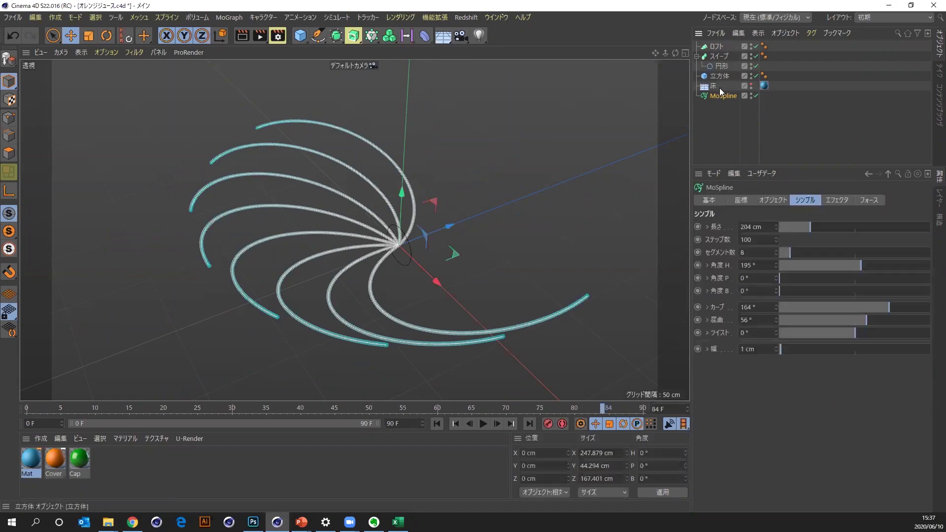